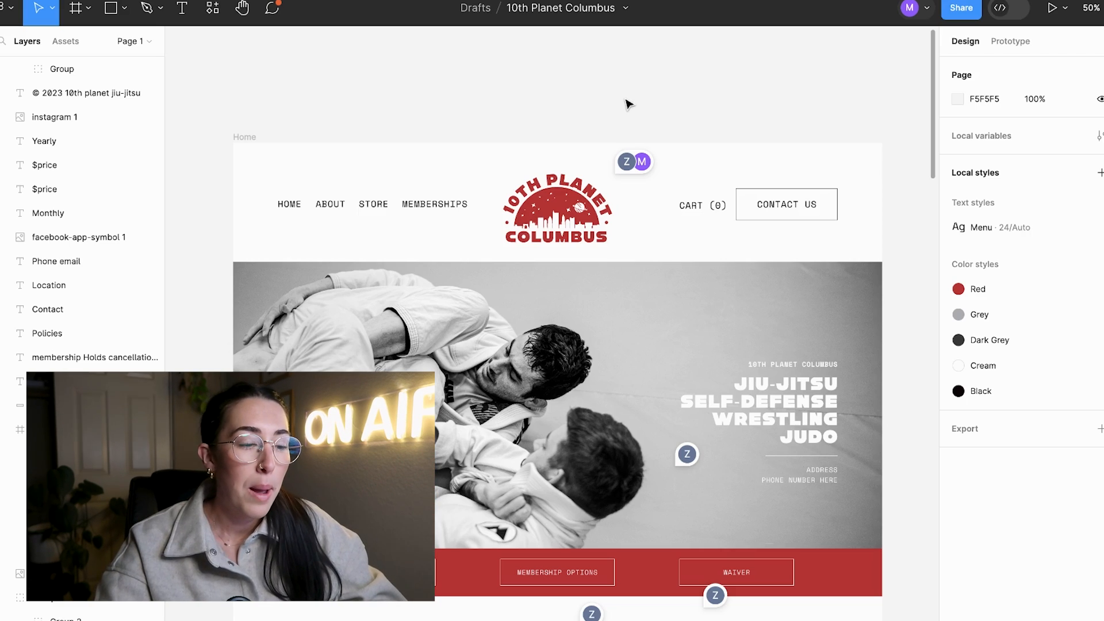
# - Review the client comments on the Home page header and hero, and resolve the one beside the Waiver button
pyautogui.moveTo(625, 168)
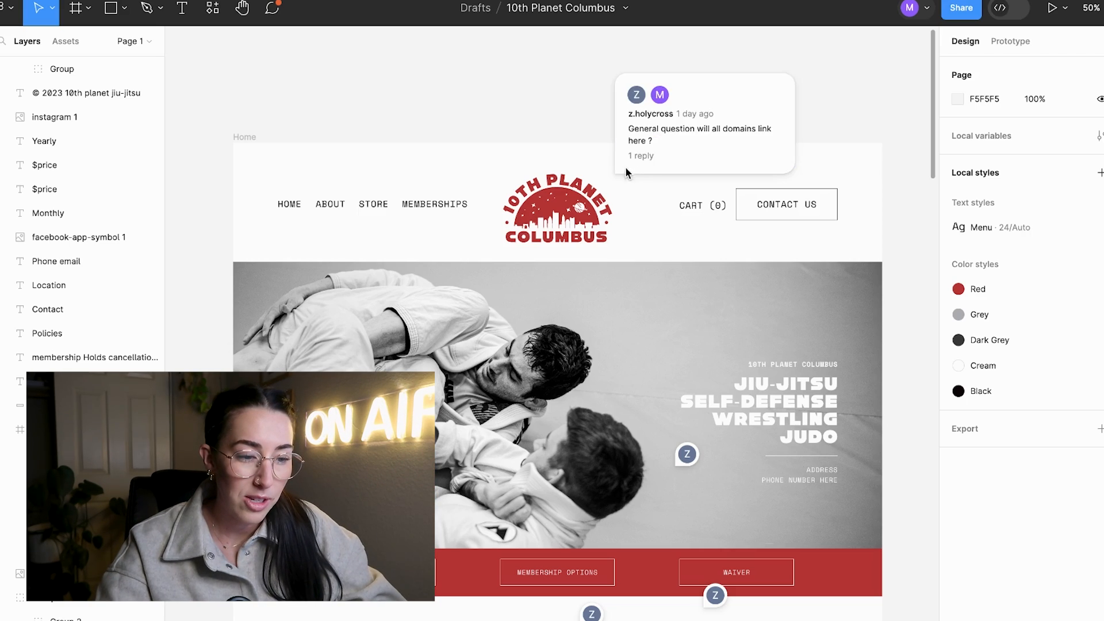
pyautogui.moveTo(692, 455)
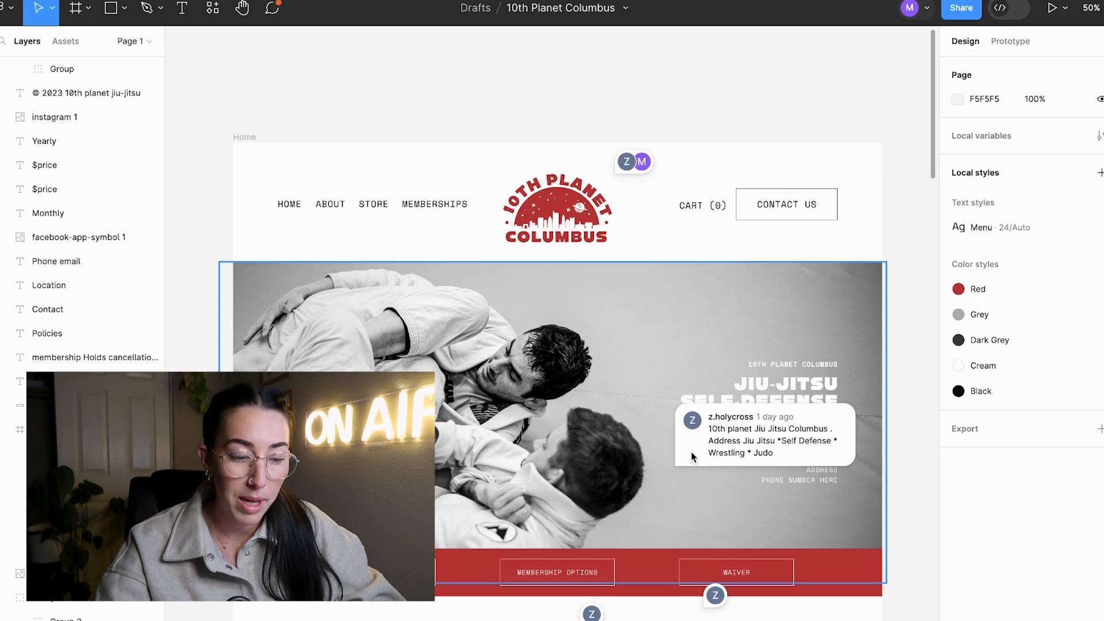
pyautogui.scroll(-5, 692, 452)
pyautogui.moveTo(660, 361)
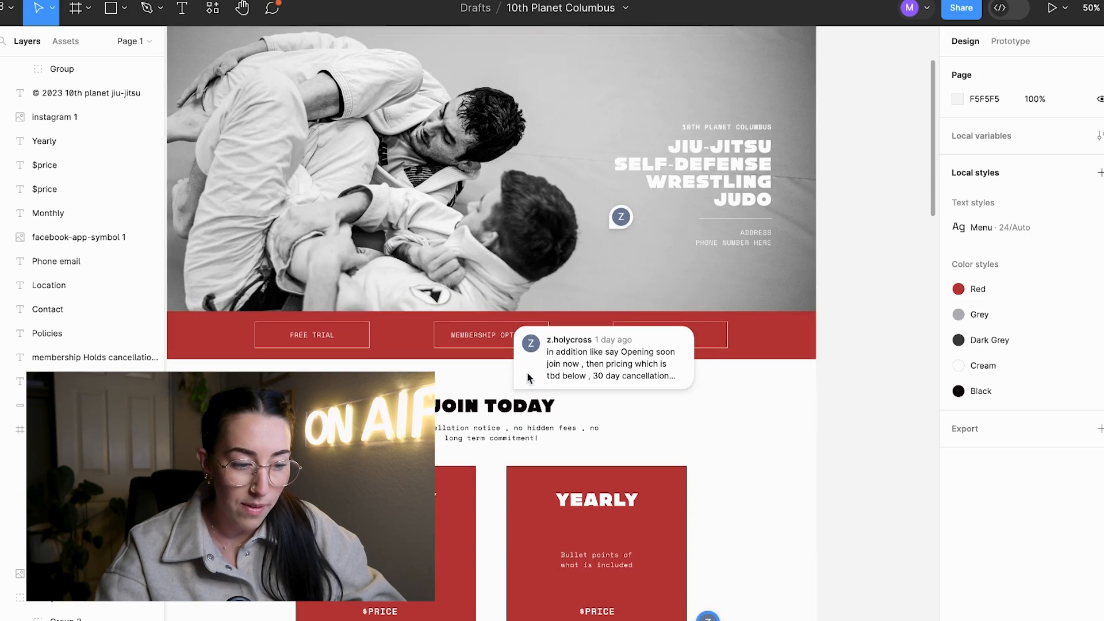
pyautogui.click(646, 360)
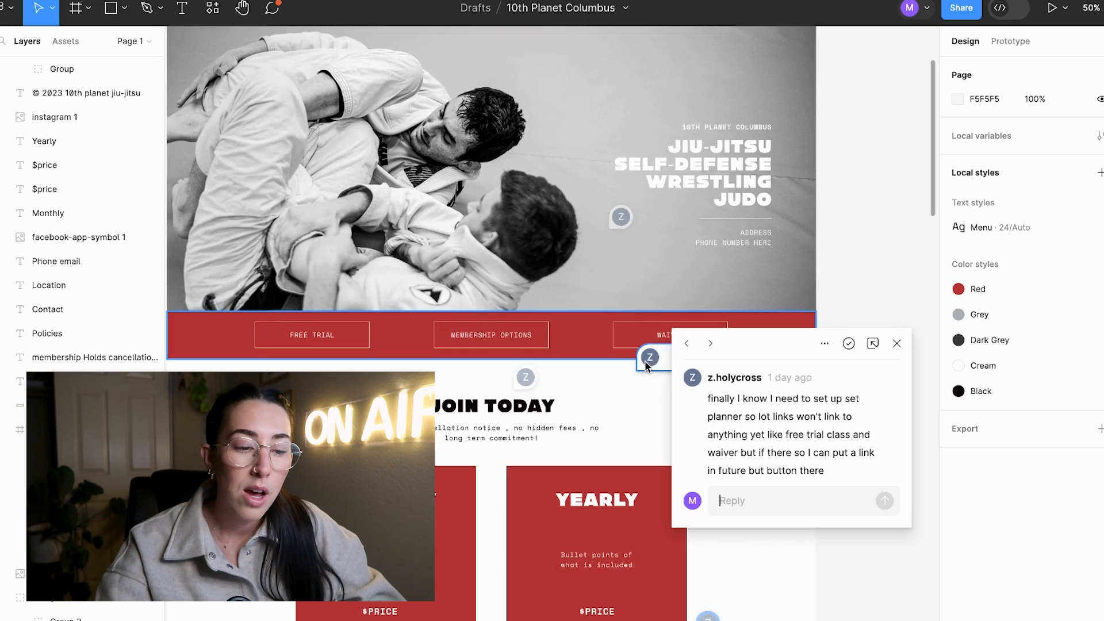
pyautogui.click(848, 344)
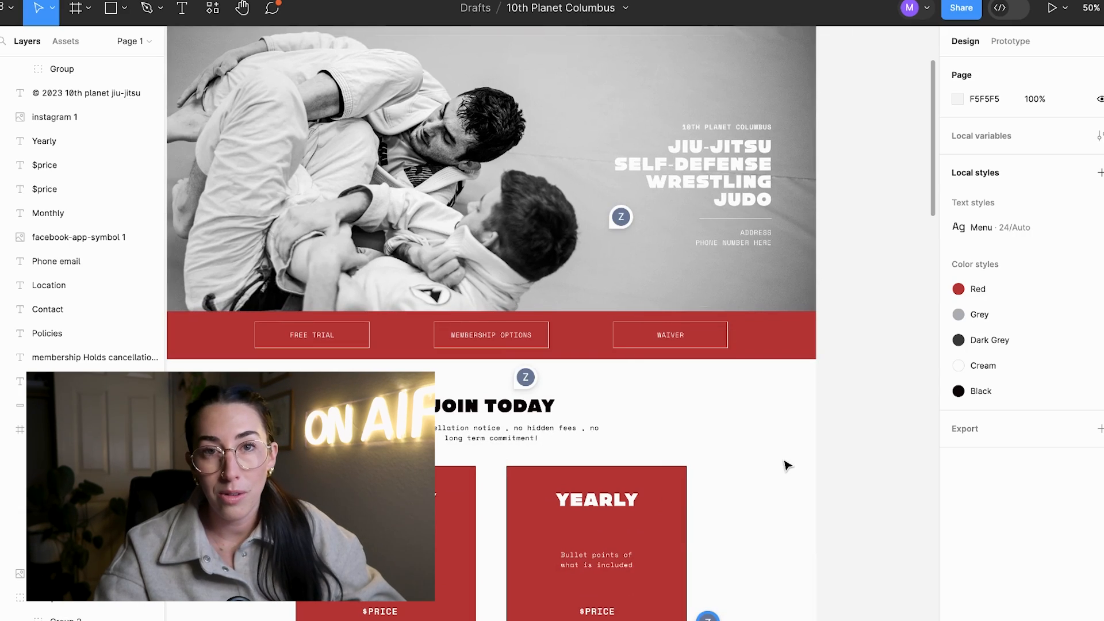
# - Read the client comment next to the Yearly membership card and return to the start of the Home page
pyautogui.scroll(-6, 787, 465)
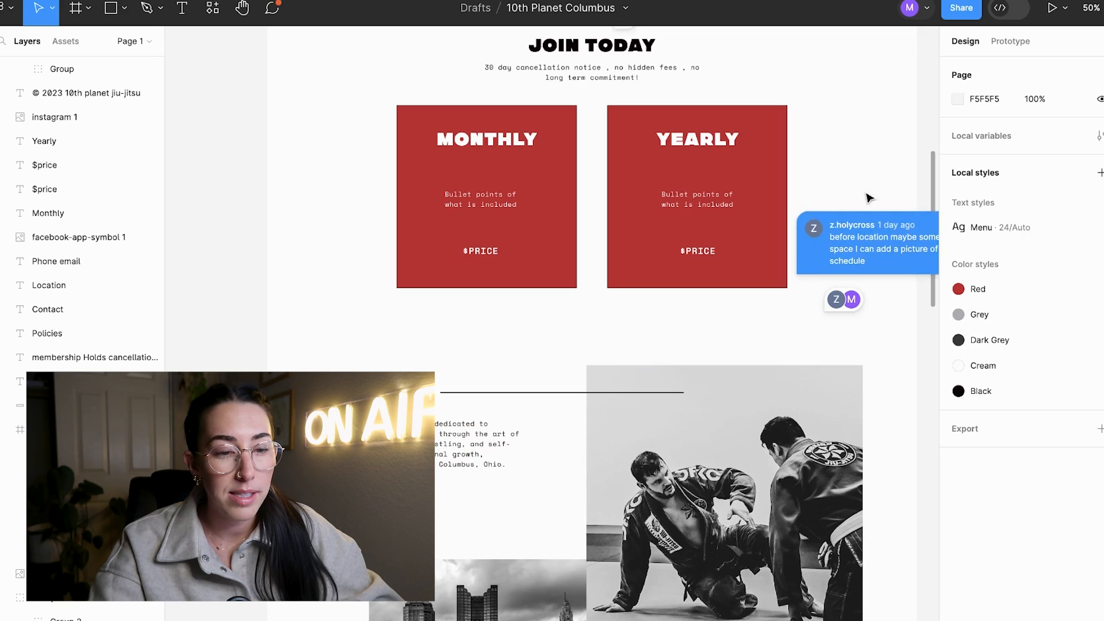
pyautogui.moveTo(809, 269)
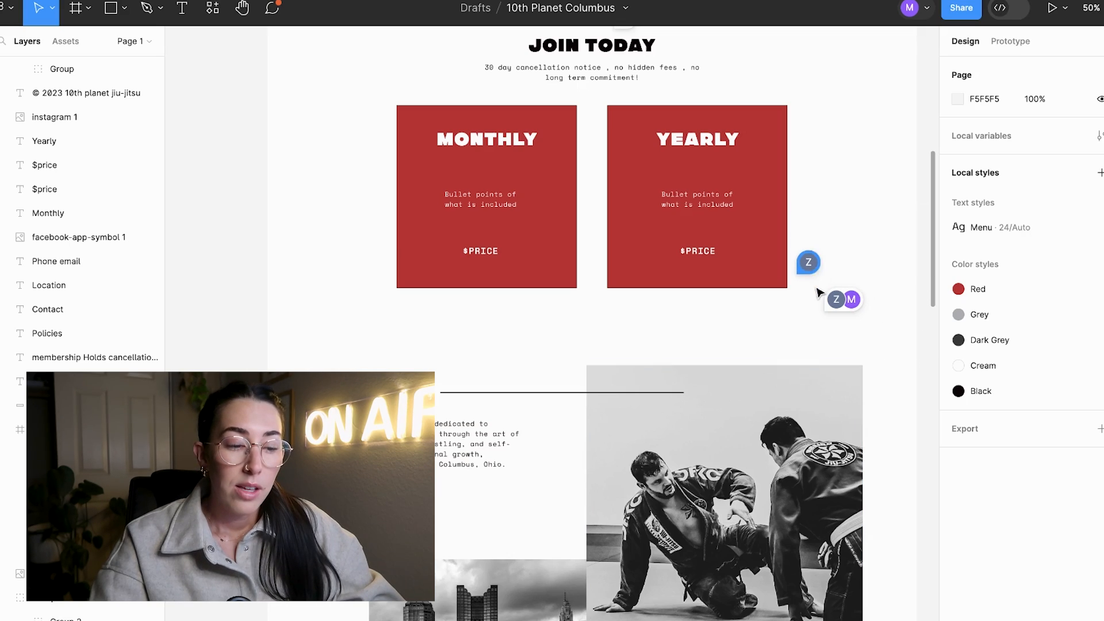
pyautogui.scroll(5, 820, 291)
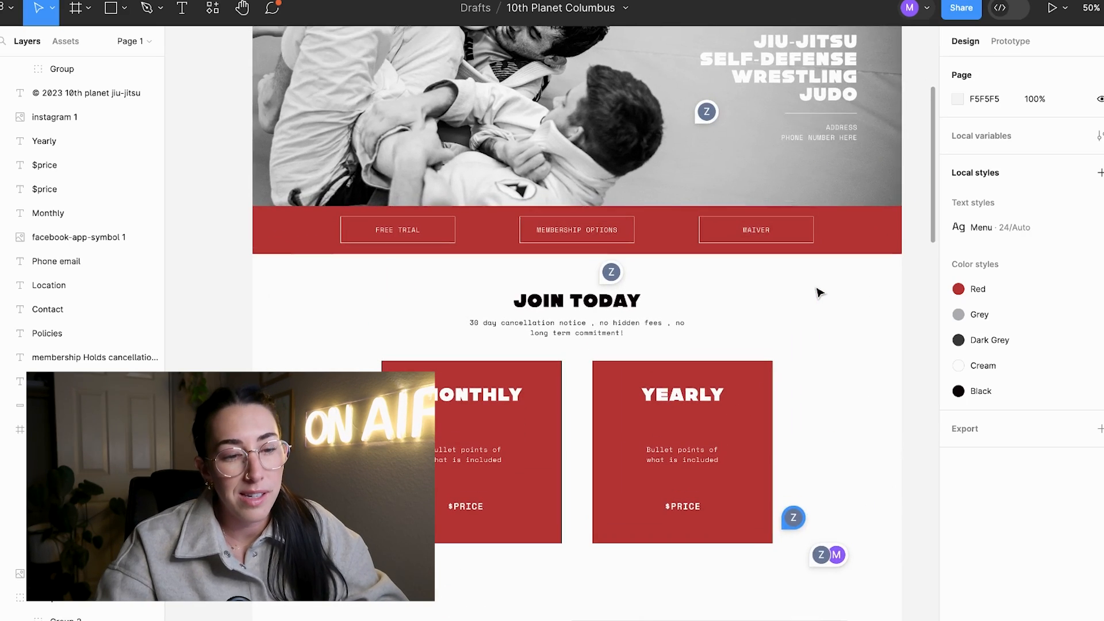
pyautogui.scroll(6, 820, 292)
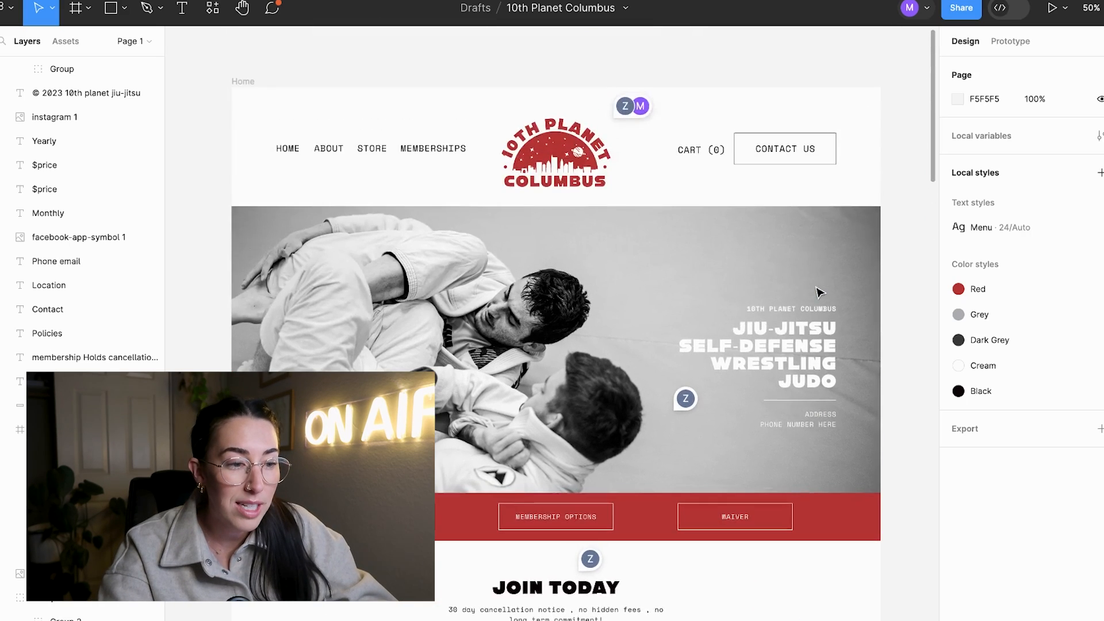
# - Present the prototype and look through the whole Home page, from the hero through the class list and back
pyautogui.click(1057, 12)
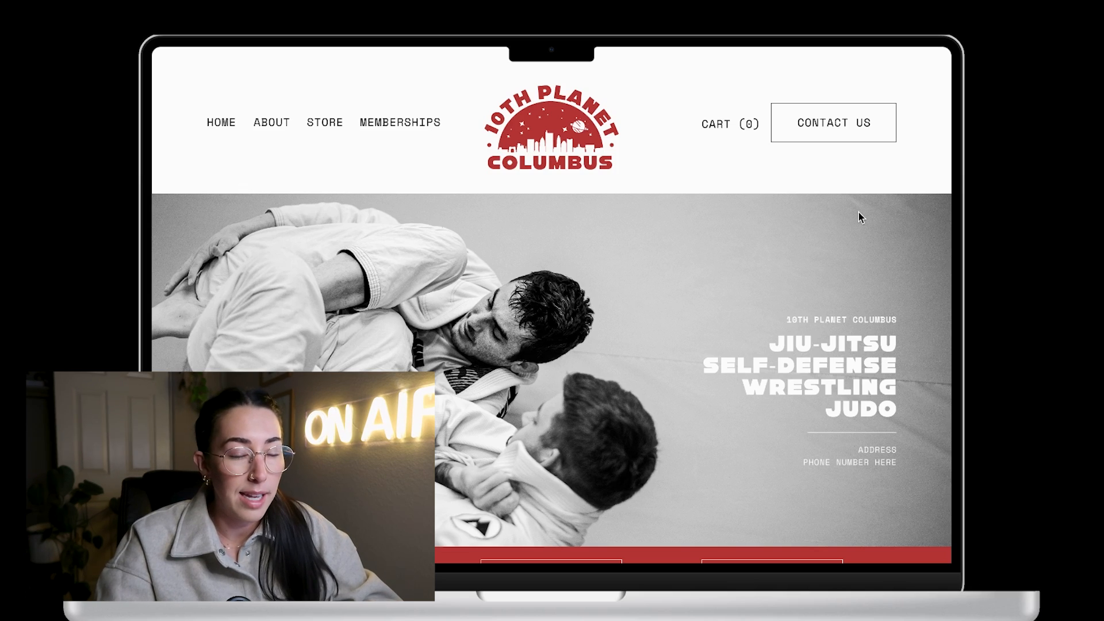
pyautogui.scroll(-8, 859, 216)
pyautogui.scroll(-1, 852, 282)
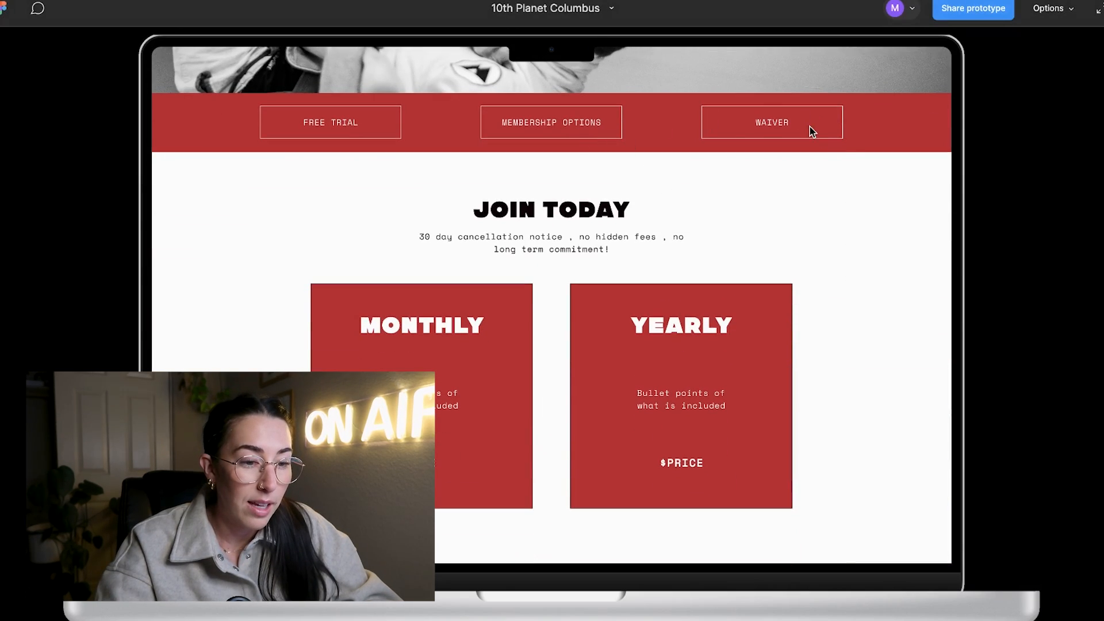
pyautogui.scroll(-5, 785, 313)
pyautogui.scroll(-10, 785, 313)
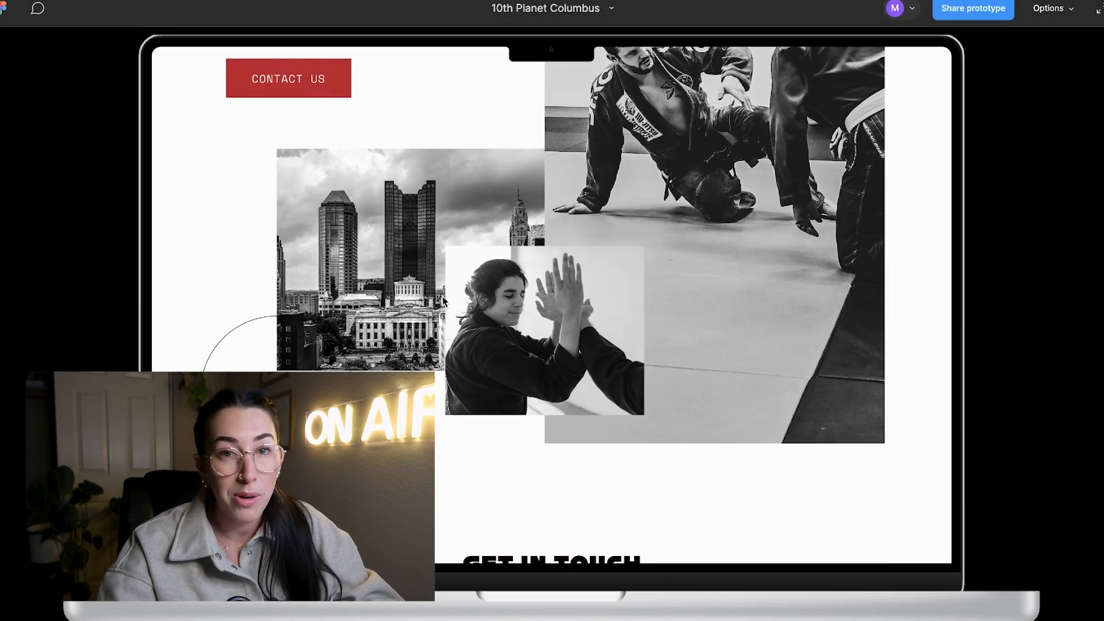
pyautogui.scroll(-15, 443, 300)
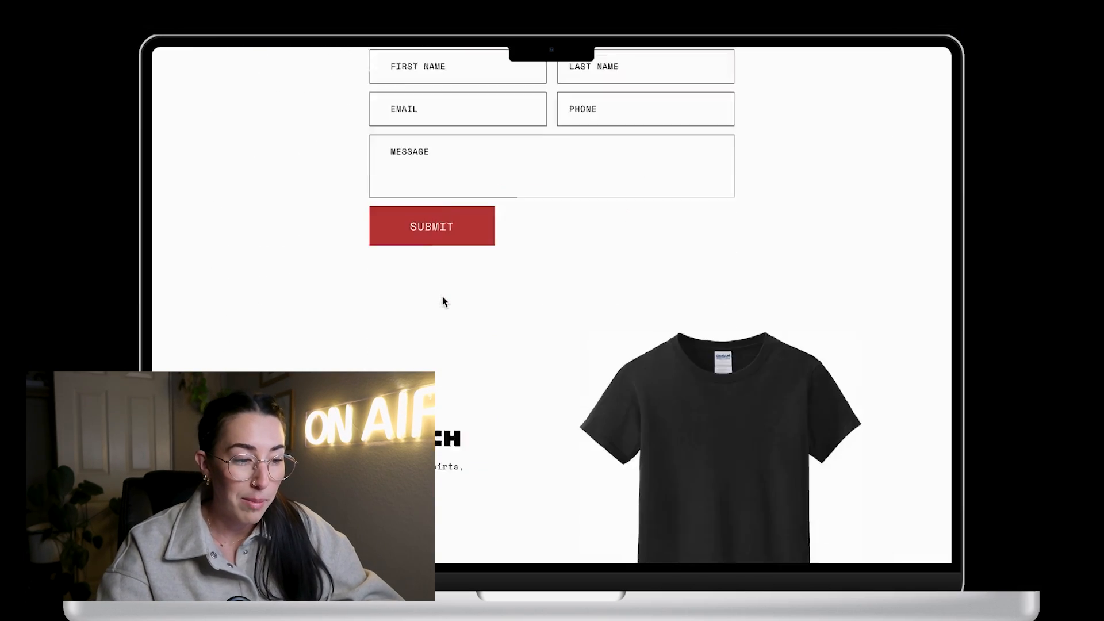
pyautogui.scroll(-10, 444, 301)
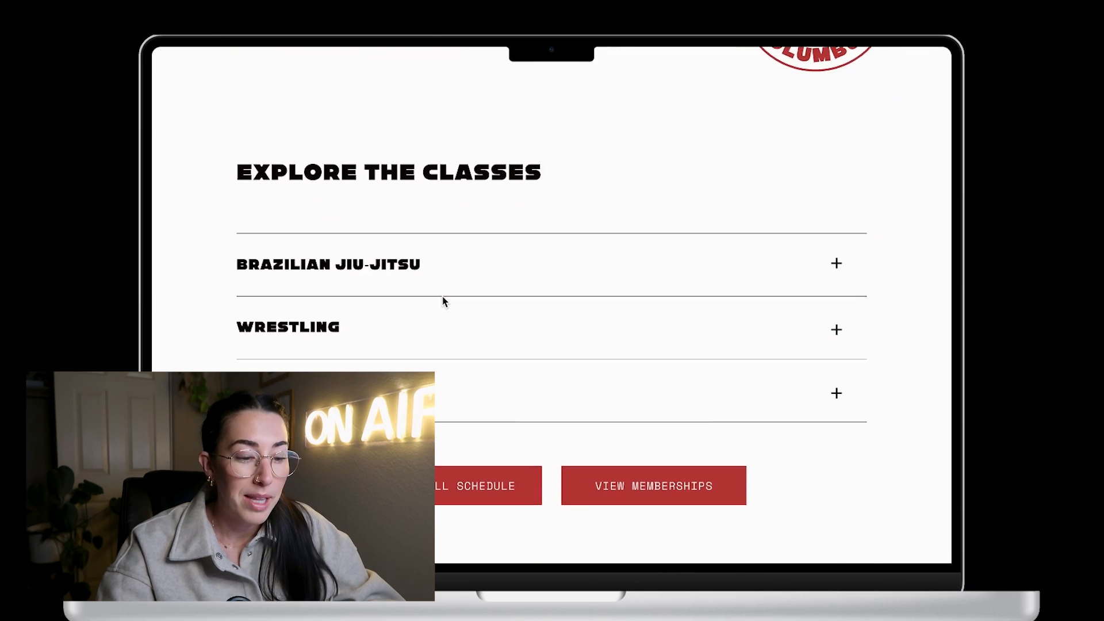
pyautogui.scroll(20, 444, 301)
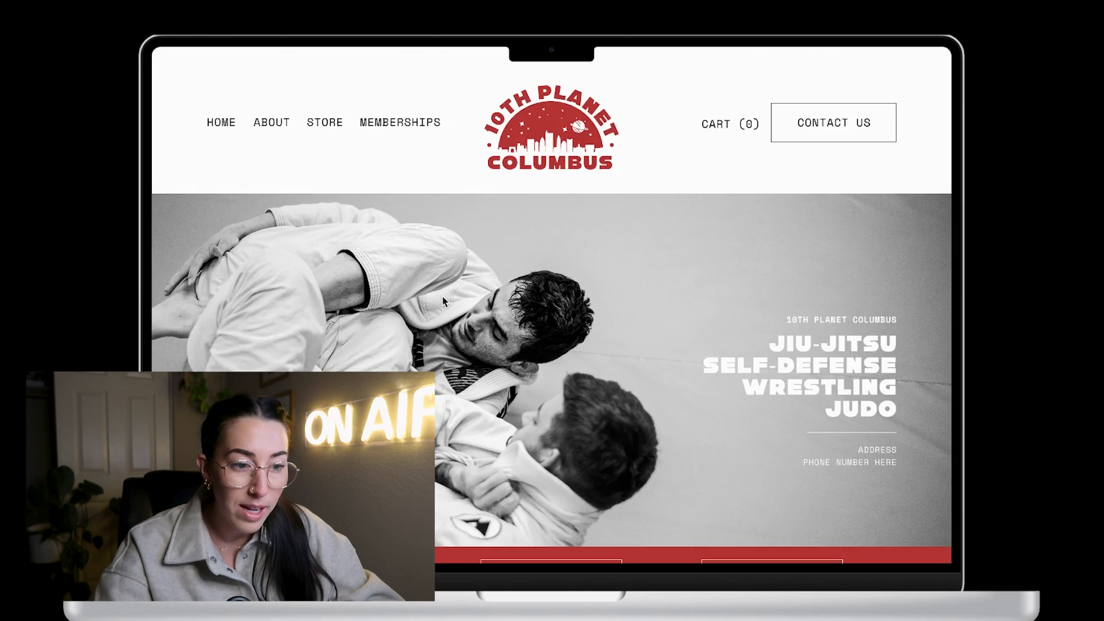
# - Turn on commenting in the prototype, start a comment on the hero image and discard it, and read the comment list
pyautogui.moveTo(270, 29)
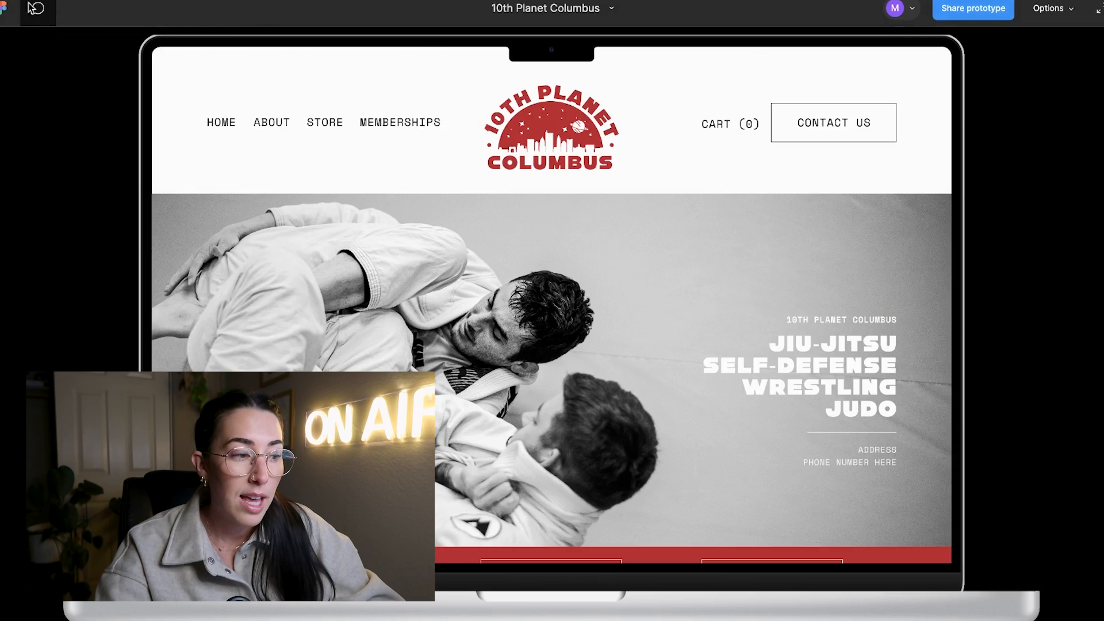
pyautogui.click(42, 8)
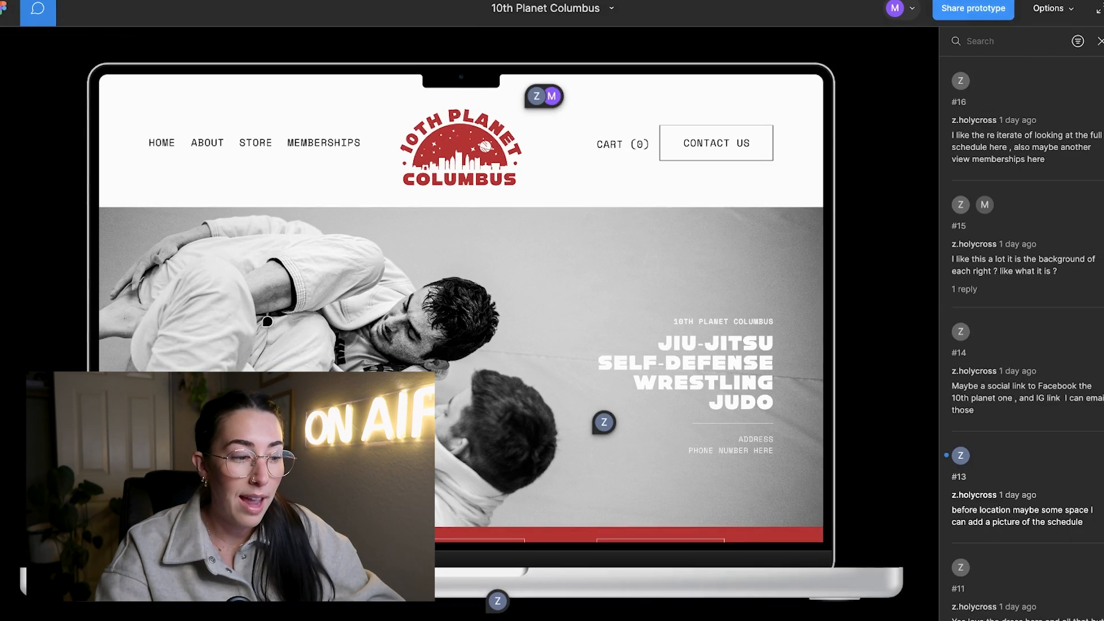
pyautogui.click(192, 305)
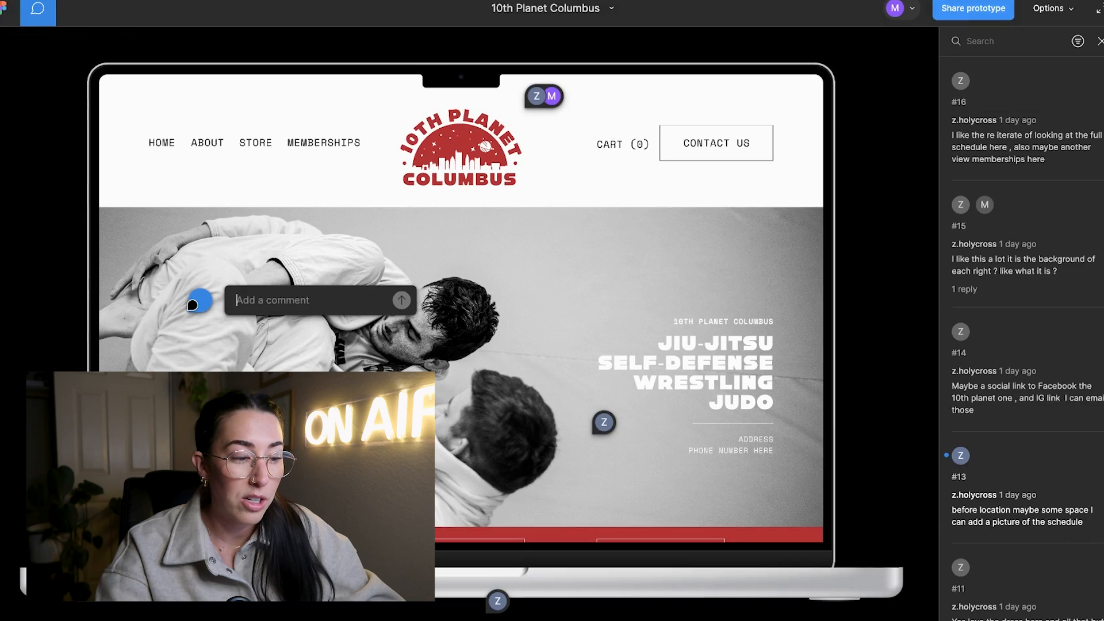
pyautogui.click(80, 201)
pyautogui.scroll(-1, 1019, 306)
pyautogui.scroll(-10, 1019, 308)
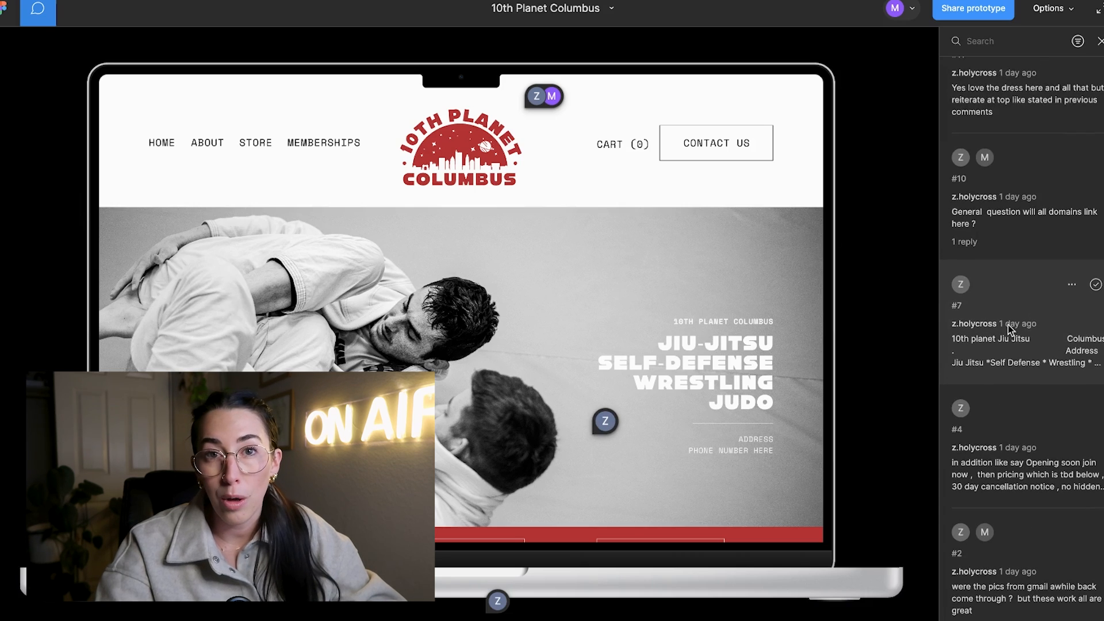
# - Examine where the client's comment pins sit along the prototype's Home page, from the hero to the Location section and beyond
pyautogui.scroll(-4, 697, 296)
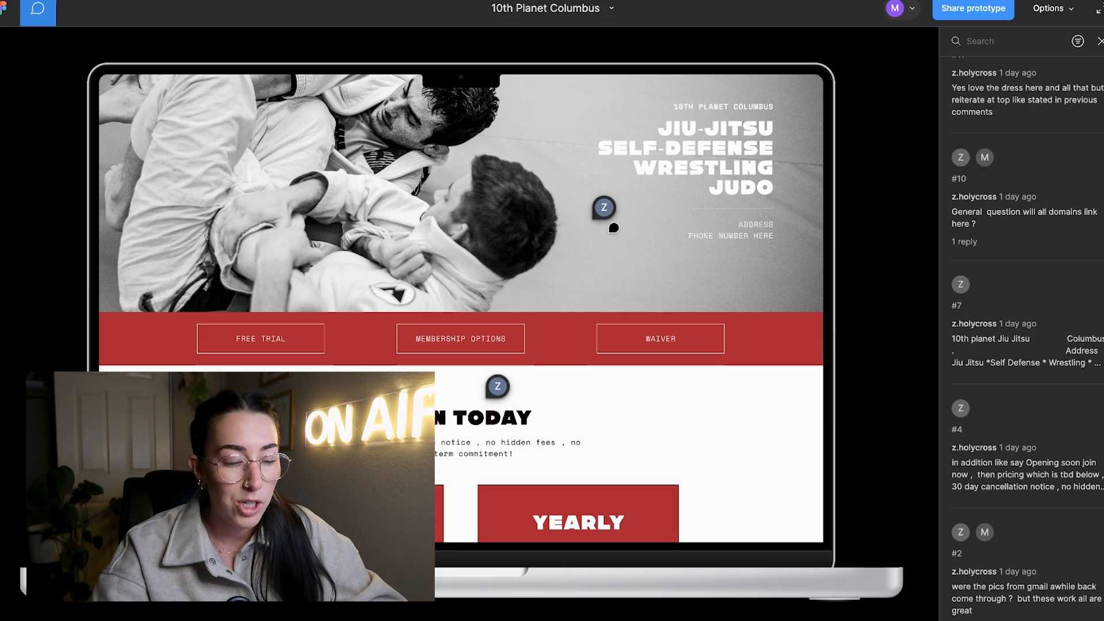
pyautogui.scroll(-10, 613, 228)
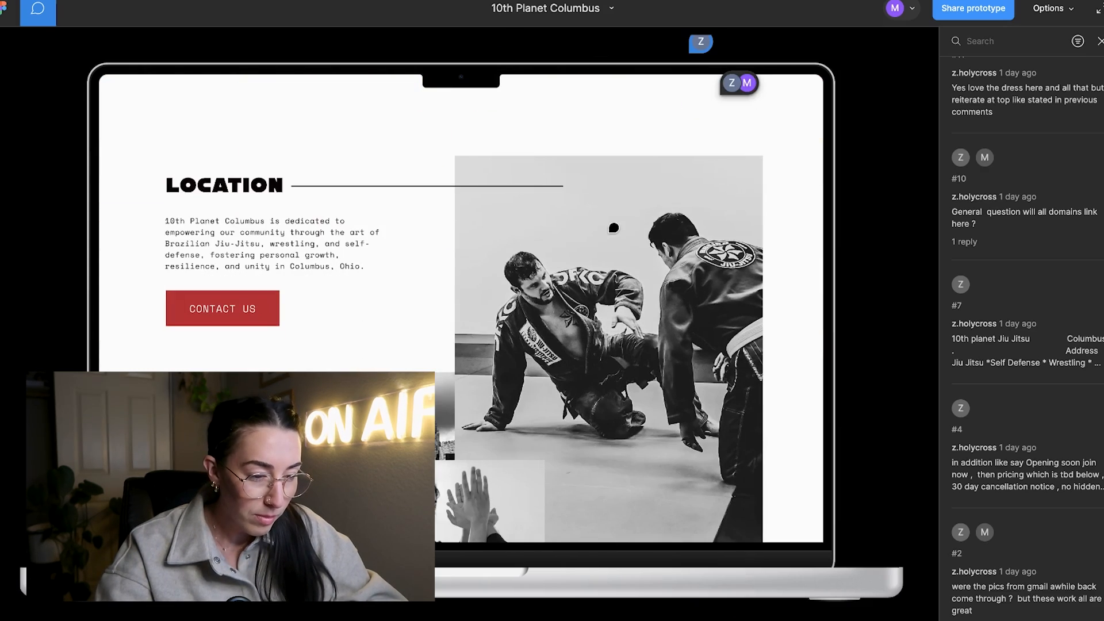
pyautogui.scroll(-15, 613, 228)
pyautogui.scroll(13, 614, 227)
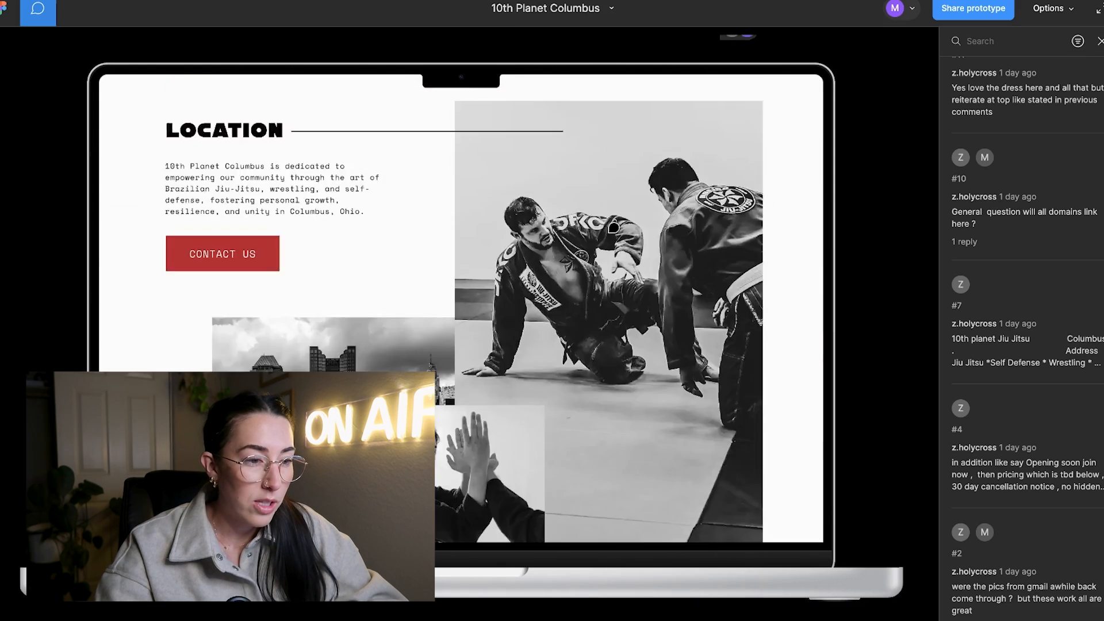
pyautogui.scroll(12, 613, 227)
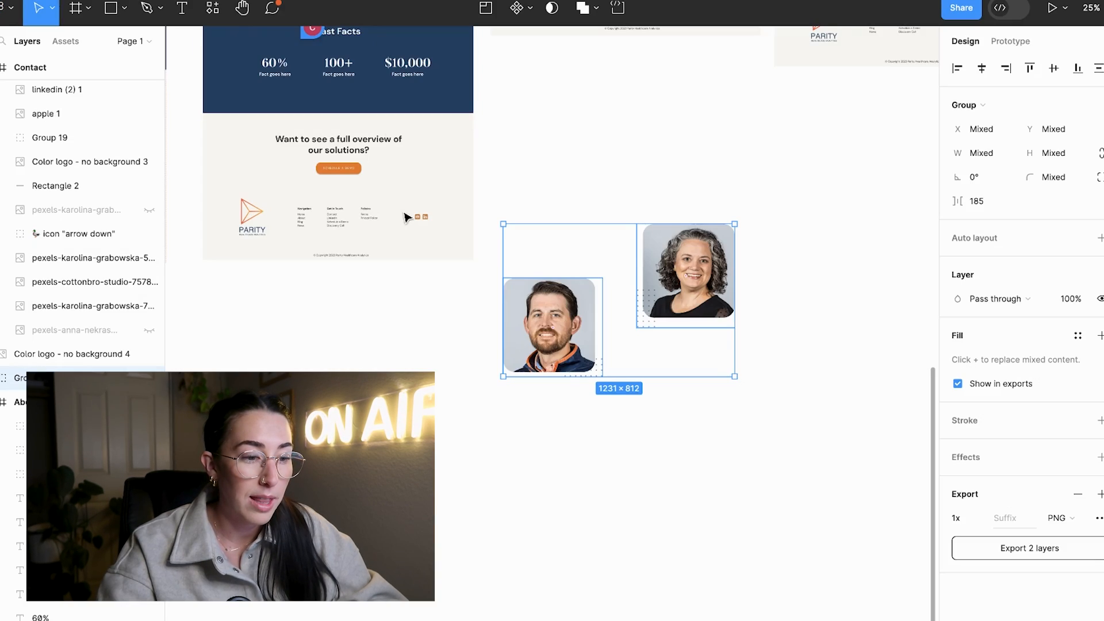
pyautogui.scroll(4, 332, 175)
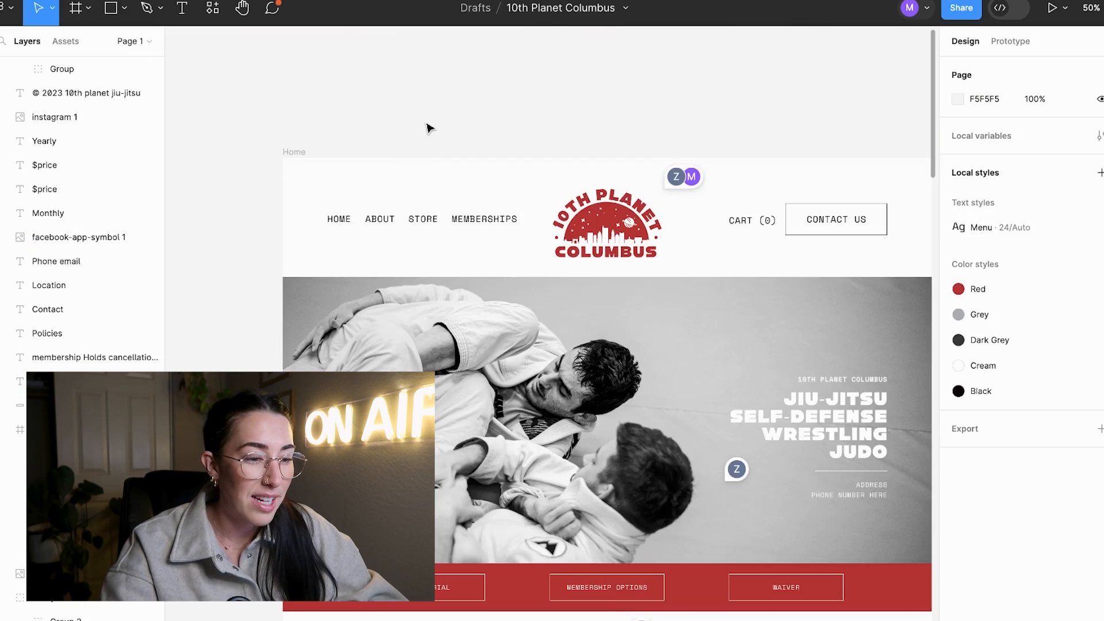
# - Duplicate the Home frame in the design file and place the copy beside the original at X 932
pyautogui.scroll(-2, 426, 127)
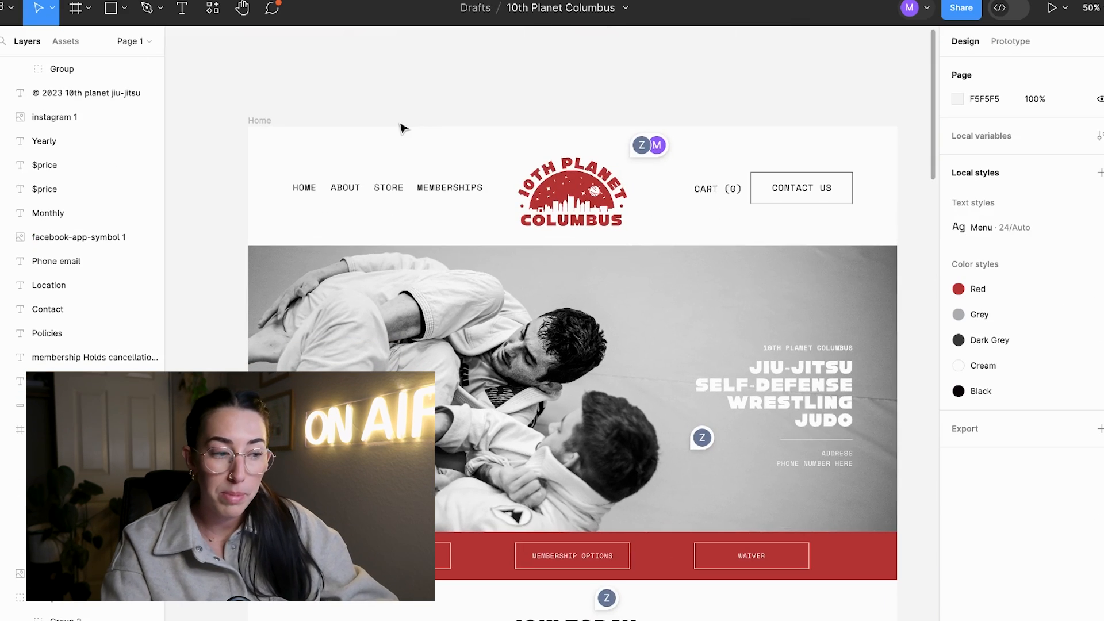
pyautogui.click(260, 122)
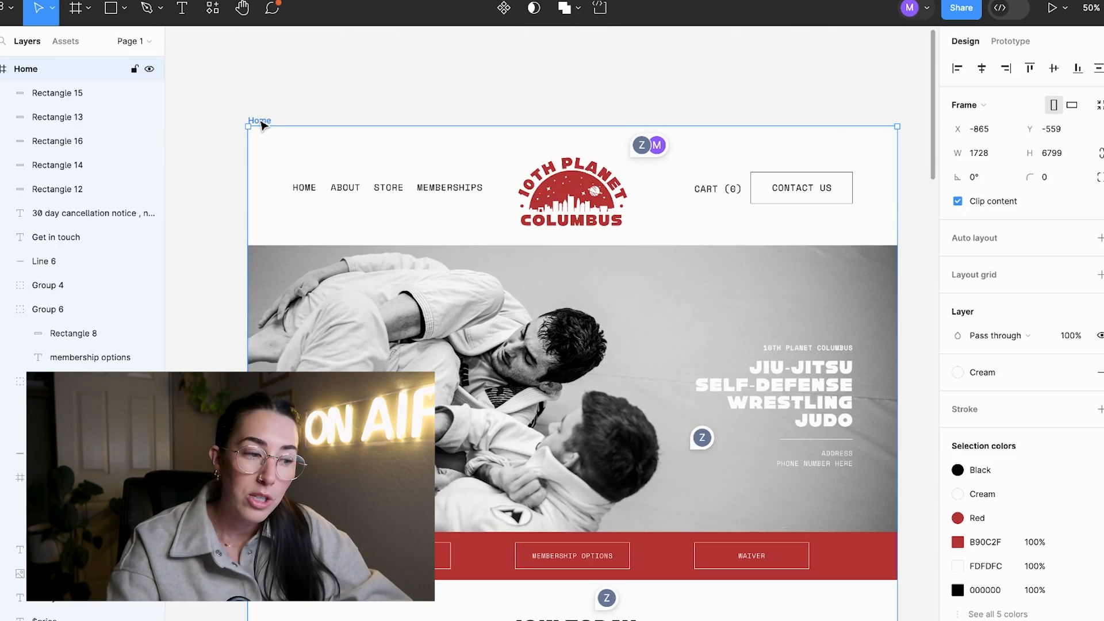
pyautogui.press('-')
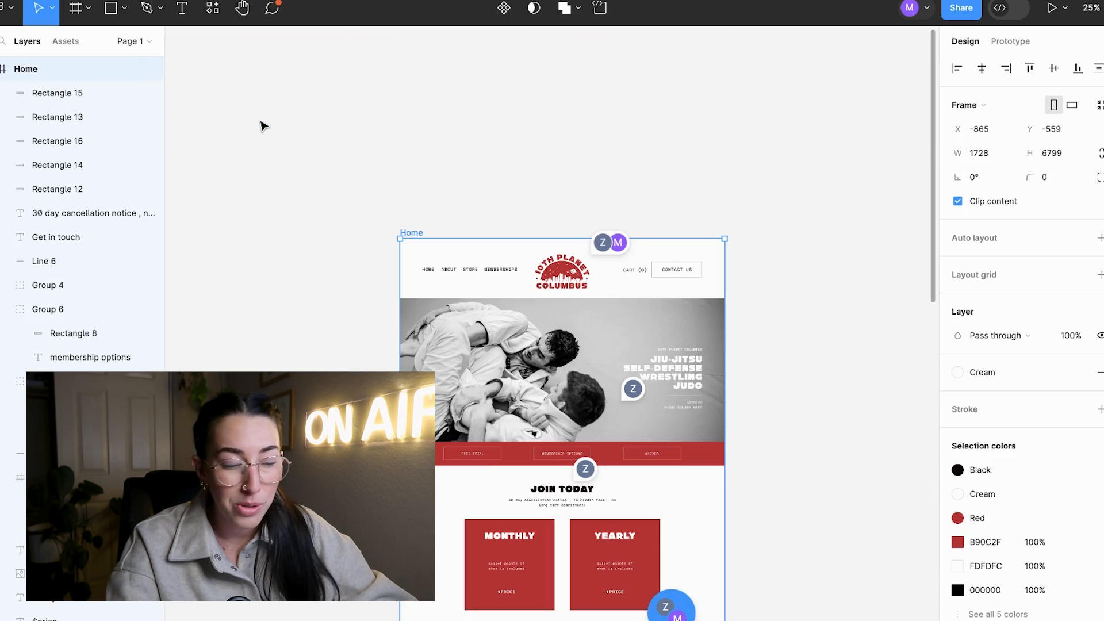
pyautogui.scroll(-4, 264, 123)
pyautogui.scroll(-1, 350, 111)
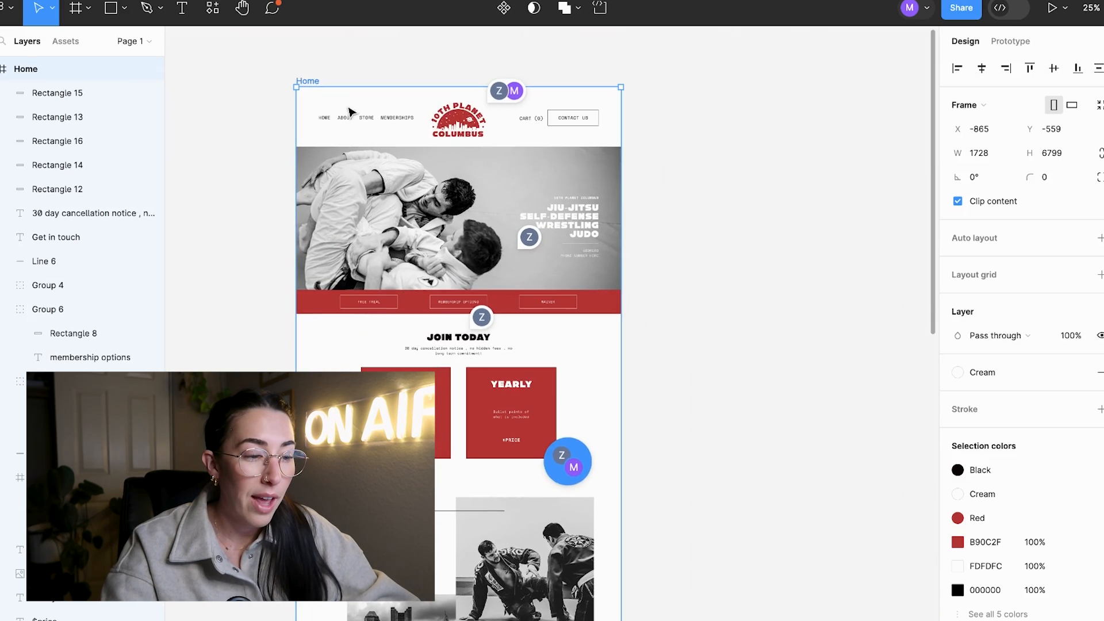
pyautogui.hscroll(3, 377, 88)
pyautogui.scroll(1, 377, 88)
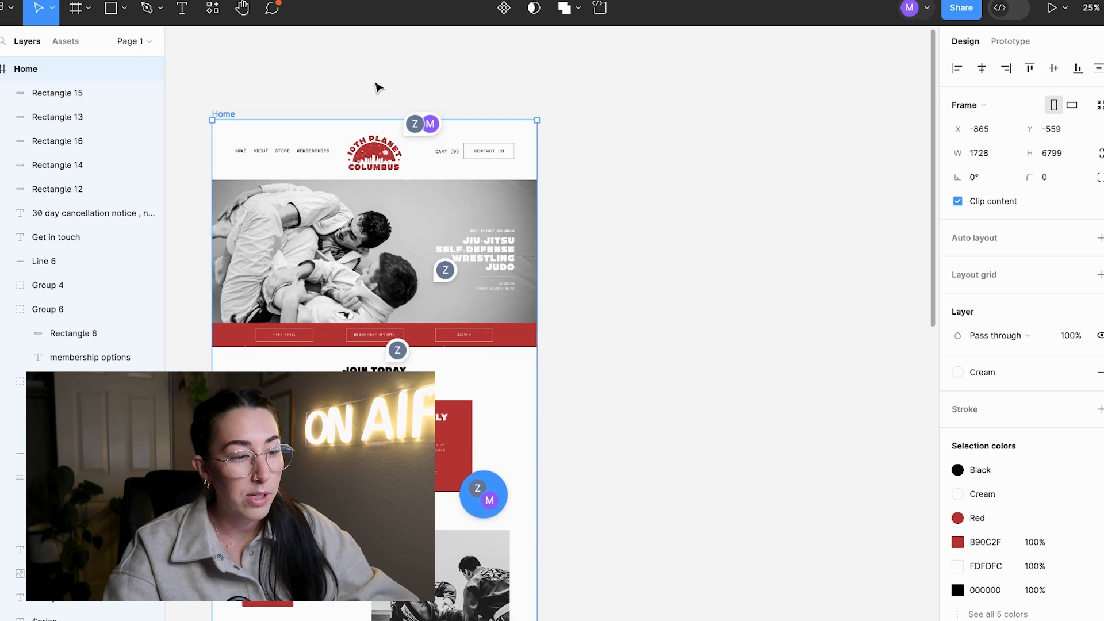
pyautogui.click(599, 131)
pyautogui.hotkey('ctrl', 'v')
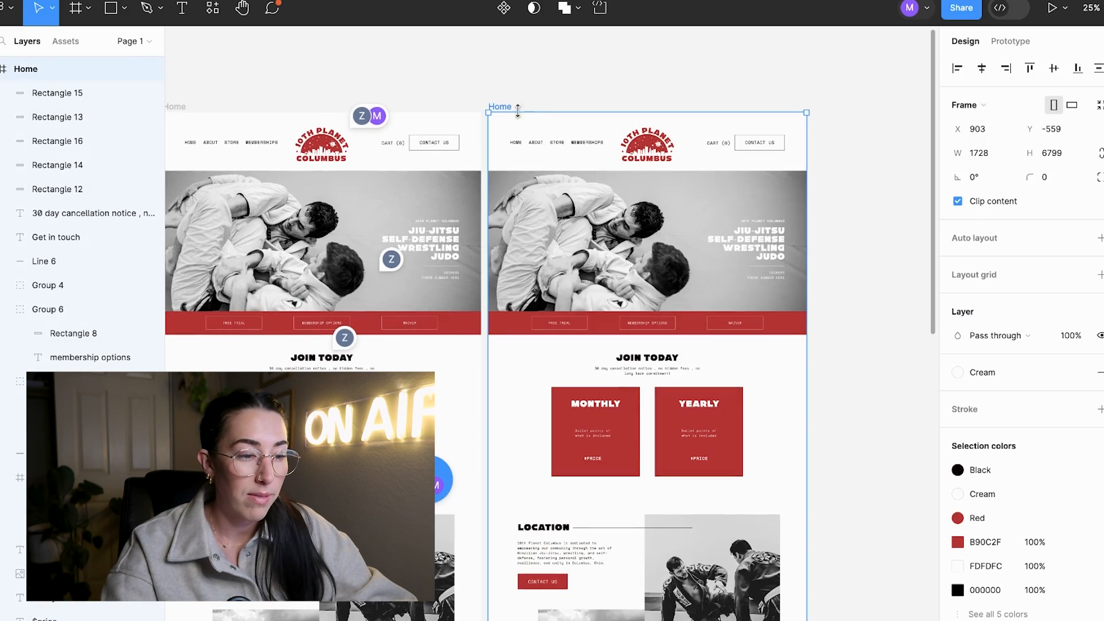
pyautogui.moveTo(506, 109); pyautogui.dragTo(512, 109)
pyautogui.click(584, 77)
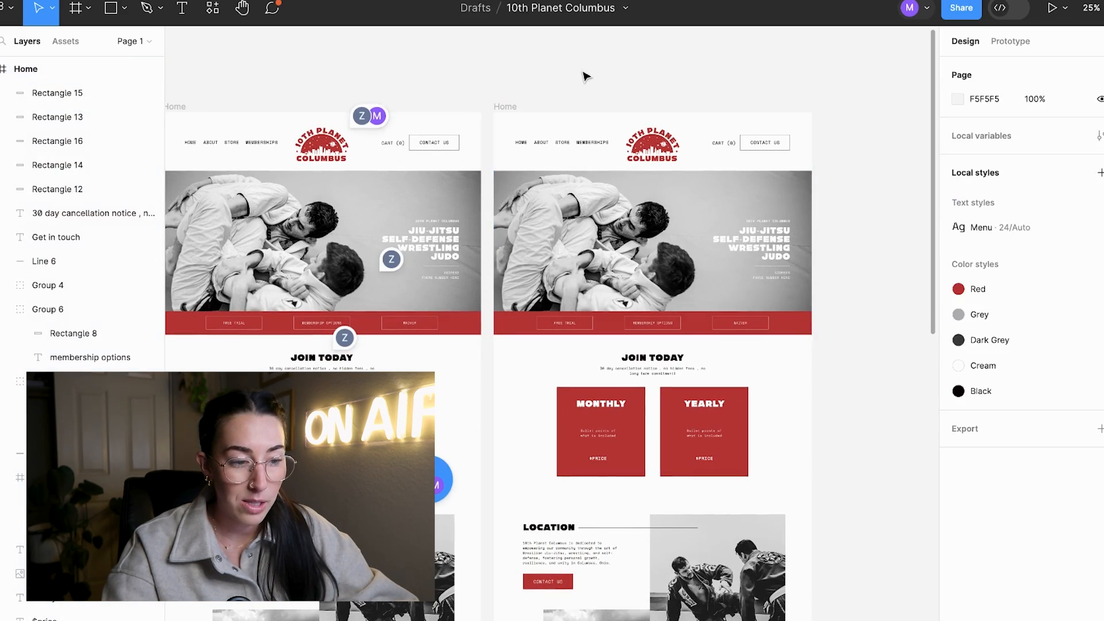
# - Rename the duplicated Home frame as About
pyautogui.click(505, 107)
pyautogui.doubleClick(502, 106)
pyautogui.write('Abo')
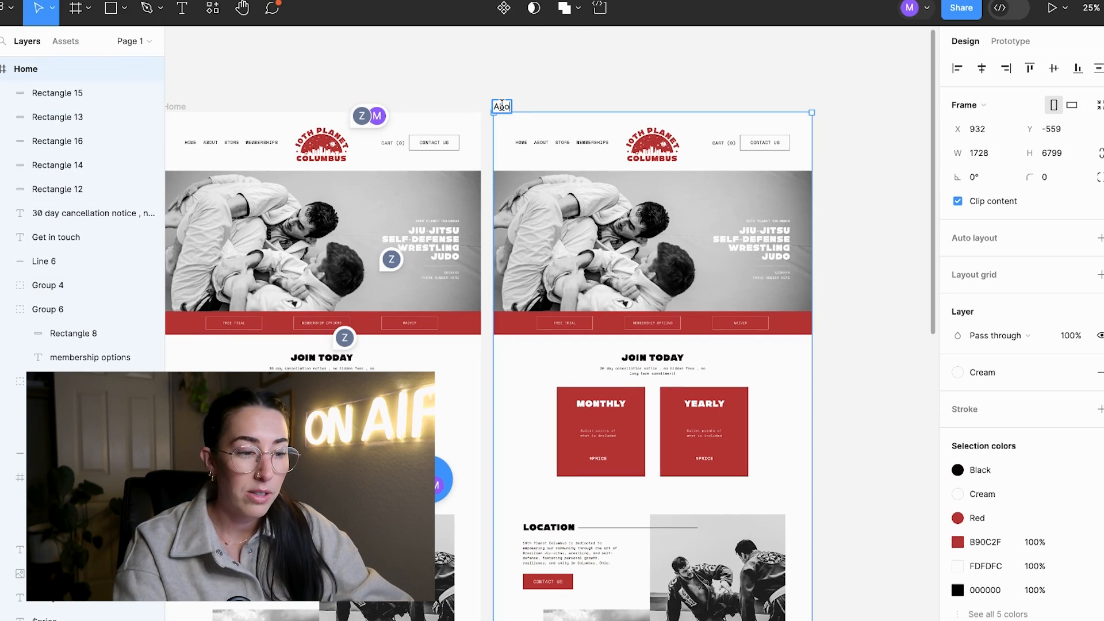
pyautogui.write('ut')
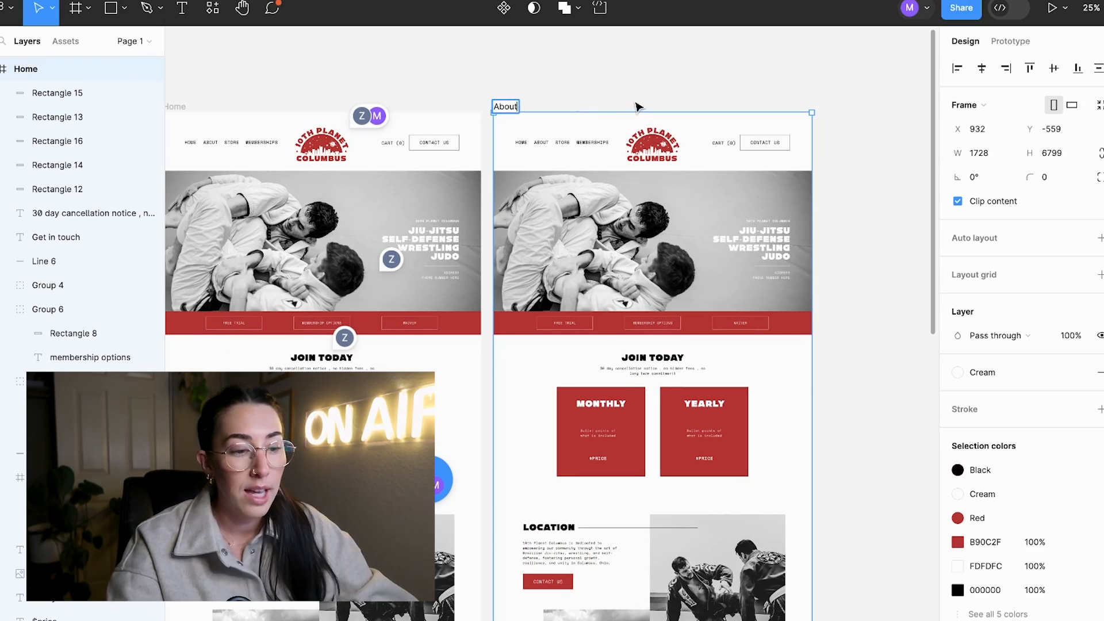
pyautogui.click(637, 104)
pyautogui.scroll(3, 637, 104)
pyautogui.scroll(5, 637, 104)
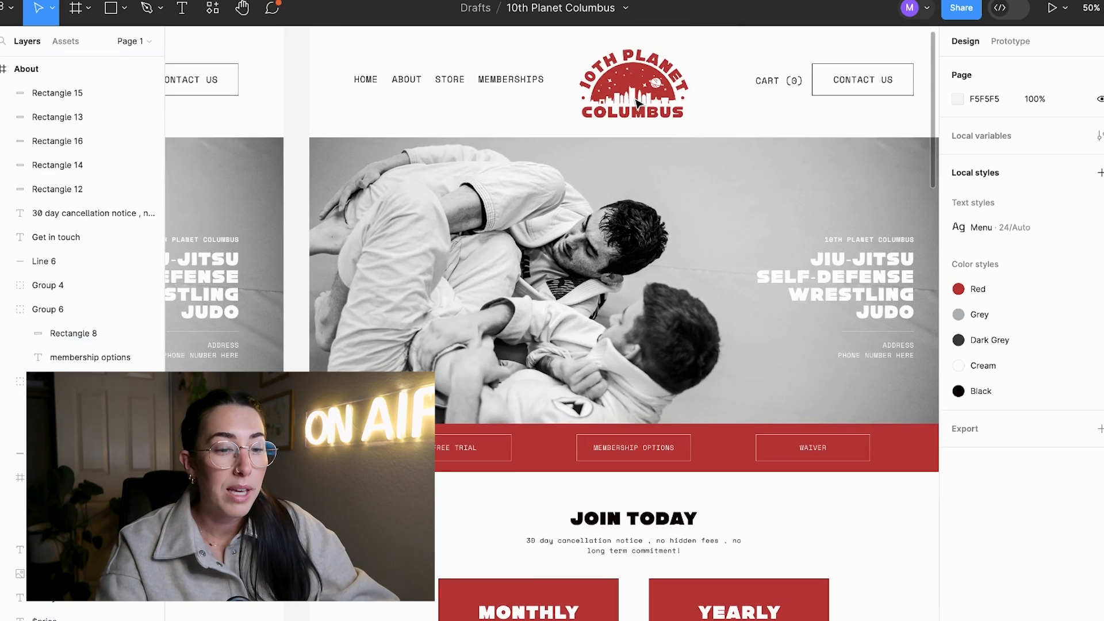
pyautogui.press('-')
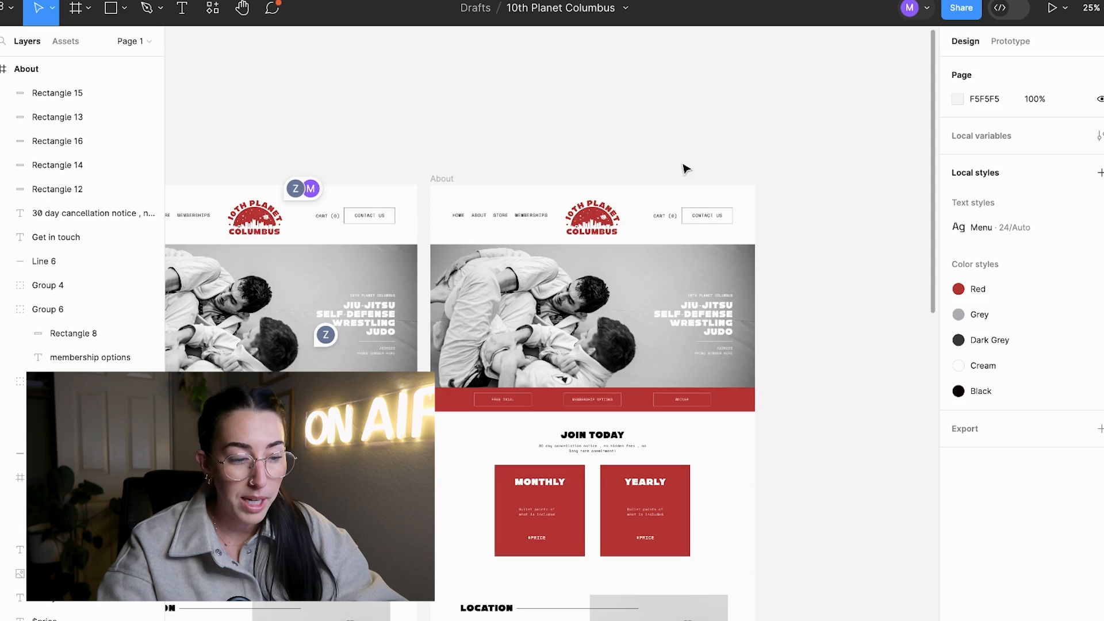
# - Delete the hero image, its headline text and the red button band from the About frame, keeping the header
pyautogui.scroll(-1, 684, 168)
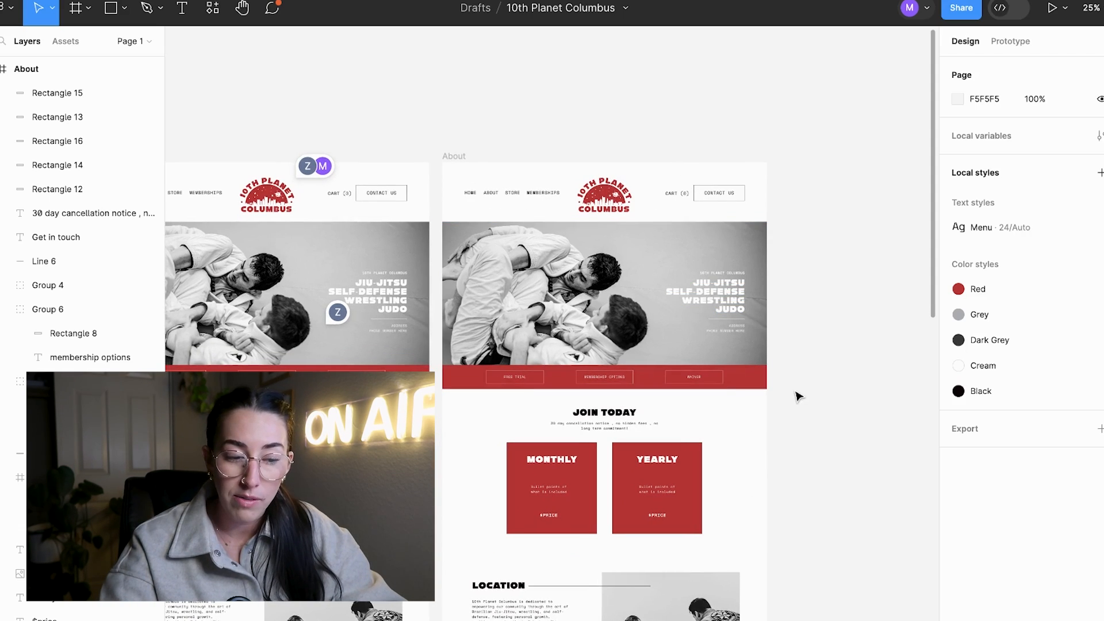
pyautogui.moveTo(798, 395); pyautogui.dragTo(465, 252)
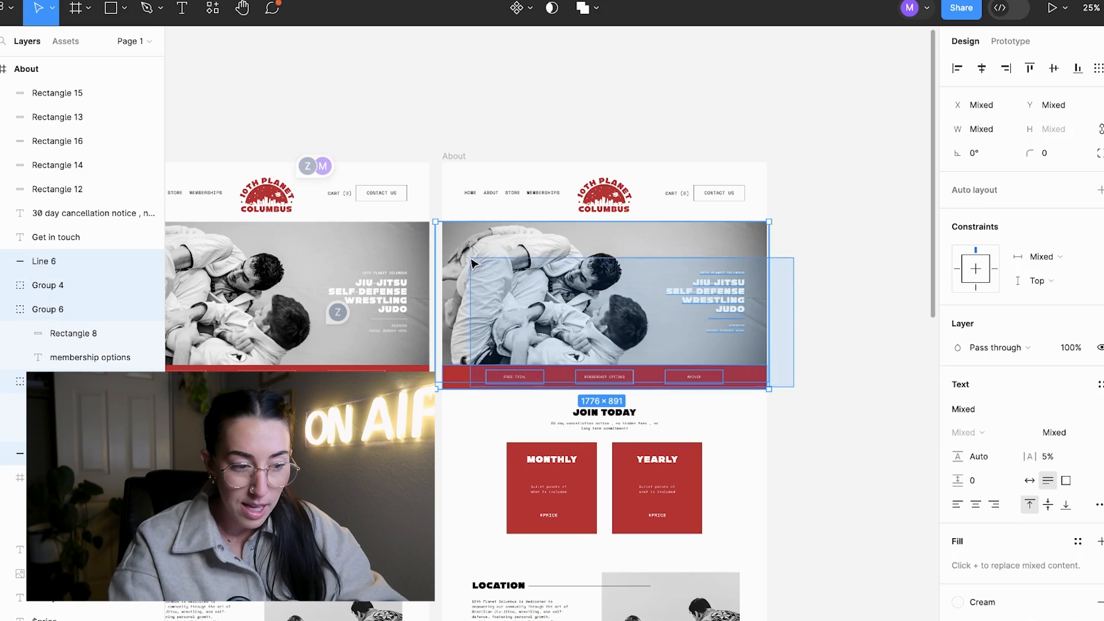
pyautogui.press('Delete')
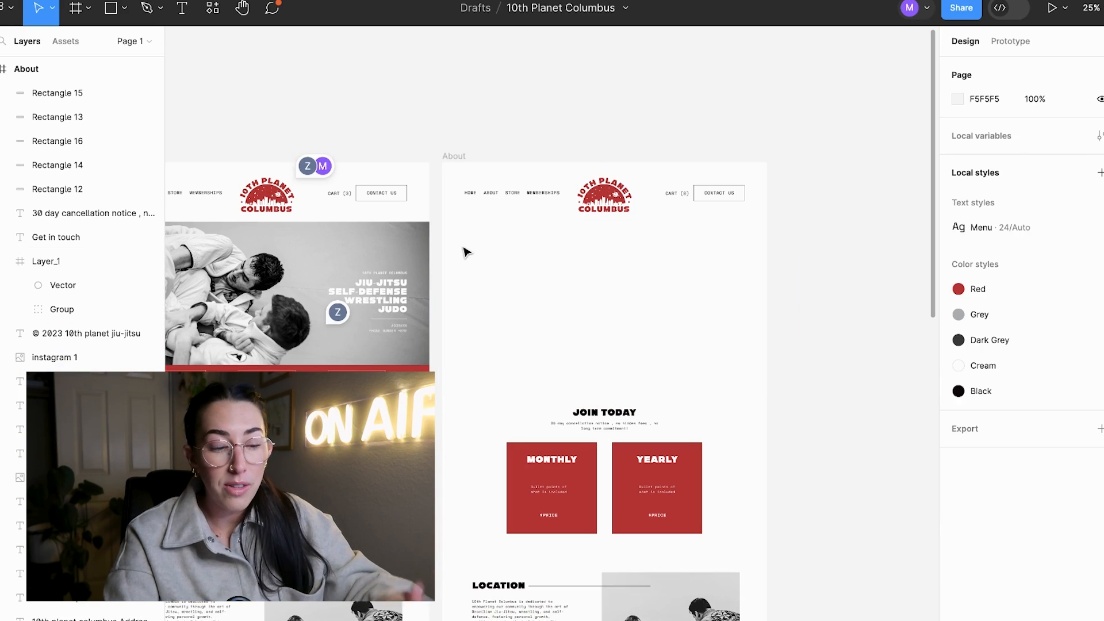
# - Delete the Join Today pricing section and the Location section with its images from the About frame
pyautogui.scroll(-4, 465, 251)
pyautogui.scroll(-3, 486, 246)
pyautogui.moveTo(497, 211); pyautogui.dragTo(753, 618)
pyautogui.scroll(-3, 754, 619)
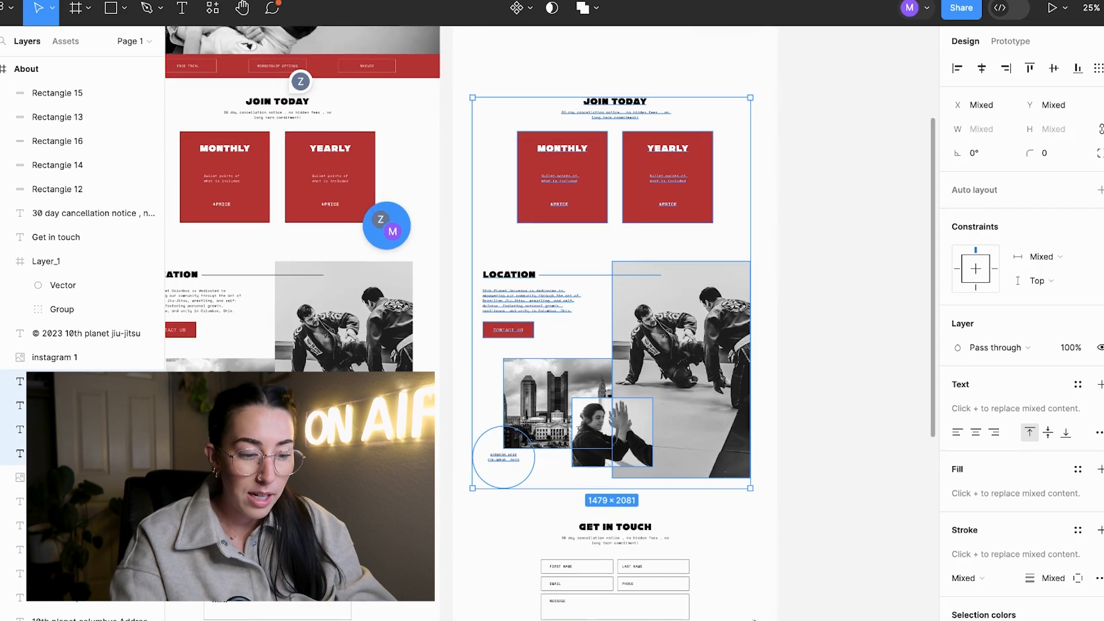
pyautogui.scroll(-5, 754, 618)
pyautogui.scroll(-1, 753, 618)
pyautogui.click(567, 178)
pyautogui.moveTo(546, 166); pyautogui.dragTo(680, 395)
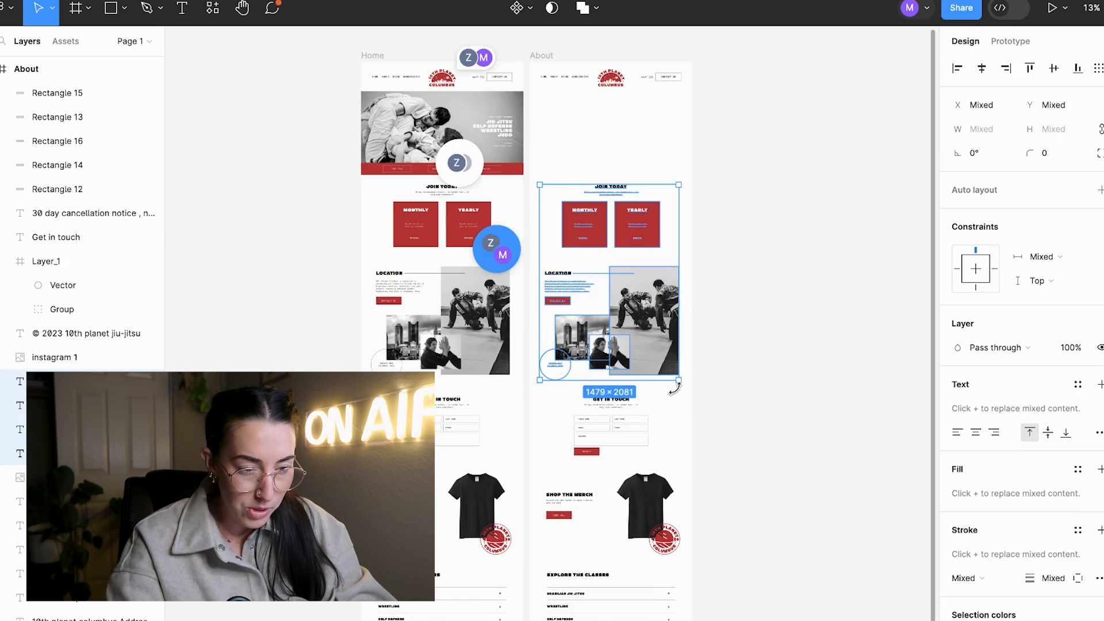
pyautogui.press('Delete')
# - Delete the Shop the Merch section and the Explore the Classes section from the About frame
pyautogui.scroll(-8, 682, 391)
pyautogui.moveTo(738, 366); pyautogui.dragTo(562, 261)
pyautogui.press('Delete')
pyautogui.moveTo(572, 351); pyautogui.dragTo(704, 442)
pyautogui.press('Delete')
# - Move the Get in Touch heading and contact form slightly lower on the About frame
pyautogui.moveTo(701, 300); pyautogui.dragTo(565, 138)
pyautogui.moveTo(639, 207); pyautogui.dragTo(640, 244)
pyautogui.click(648, 275)
pyautogui.scroll(2, 662, 310)
pyautogui.scroll(3, 672, 335)
pyautogui.hscroll(2, 672, 335)
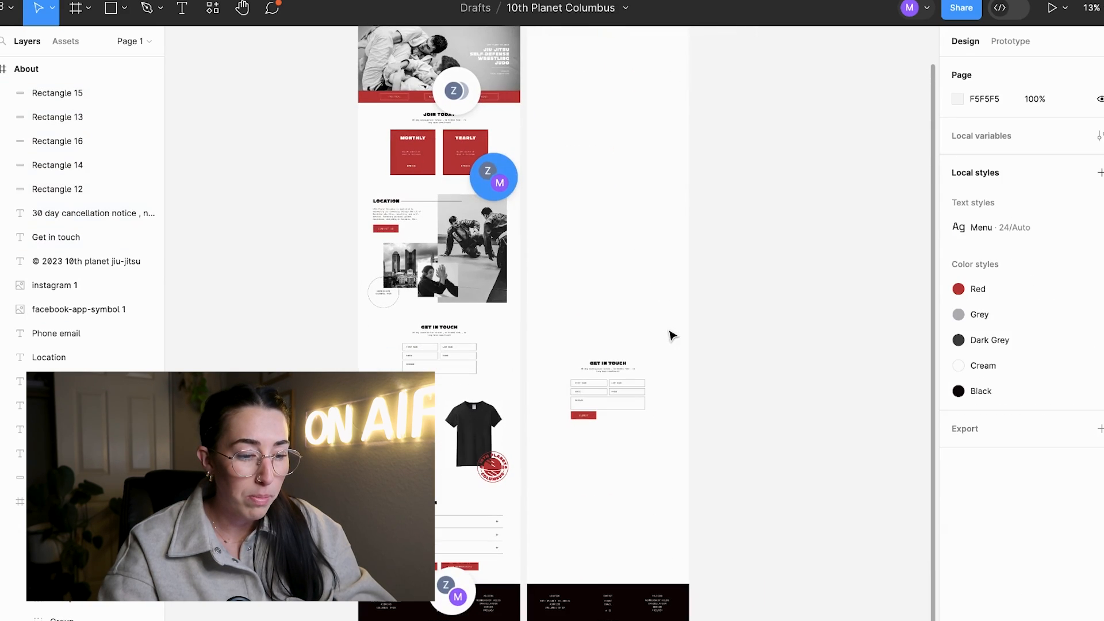
# - Move the whole black footer of the About frame up to sit just beneath the Get in Touch form
pyautogui.moveTo(701, 620); pyautogui.dragTo(532, 572)
pyautogui.scroll(-2, 669, 594)
pyautogui.moveTo(717, 579); pyautogui.dragTo(528, 523)
pyautogui.moveTo(728, 592); pyautogui.dragTo(543, 521)
pyautogui.moveTo(599, 561); pyautogui.dragTo(600, 418)
pyautogui.click(628, 490)
pyautogui.scroll(5, 628, 491)
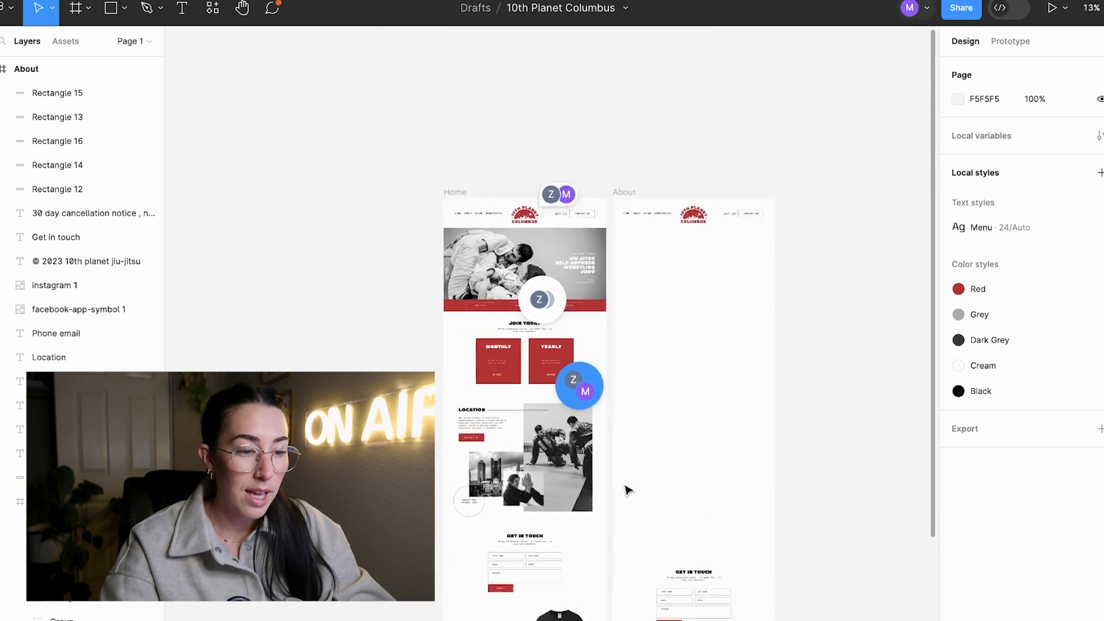
# - Shorten the About frame so that it ends at the footer's lower edge
pyautogui.click(650, 246)
pyautogui.scroll(-6, 671, 339)
pyautogui.scroll(-1, 671, 339)
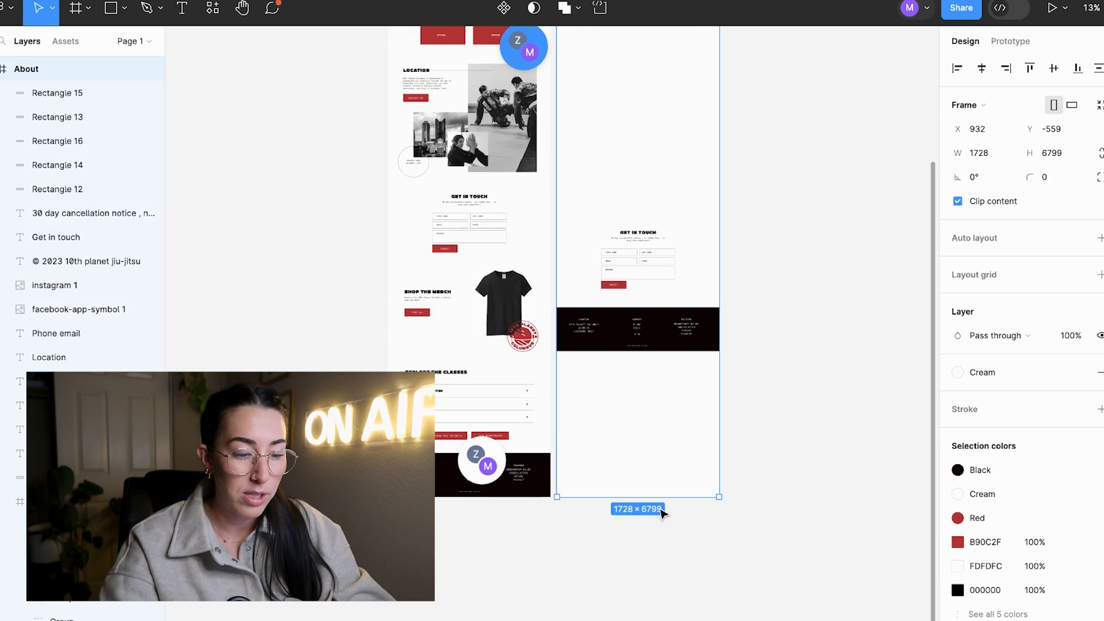
pyautogui.moveTo(654, 498); pyautogui.dragTo(663, 351)
pyautogui.click(689, 389)
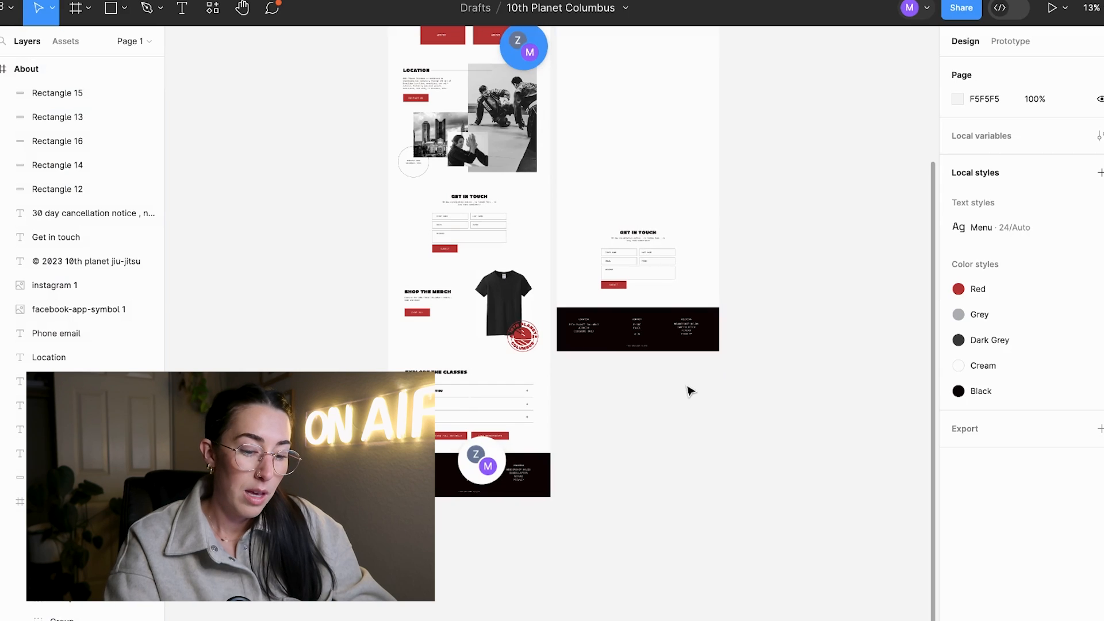
pyautogui.scroll(10, 690, 391)
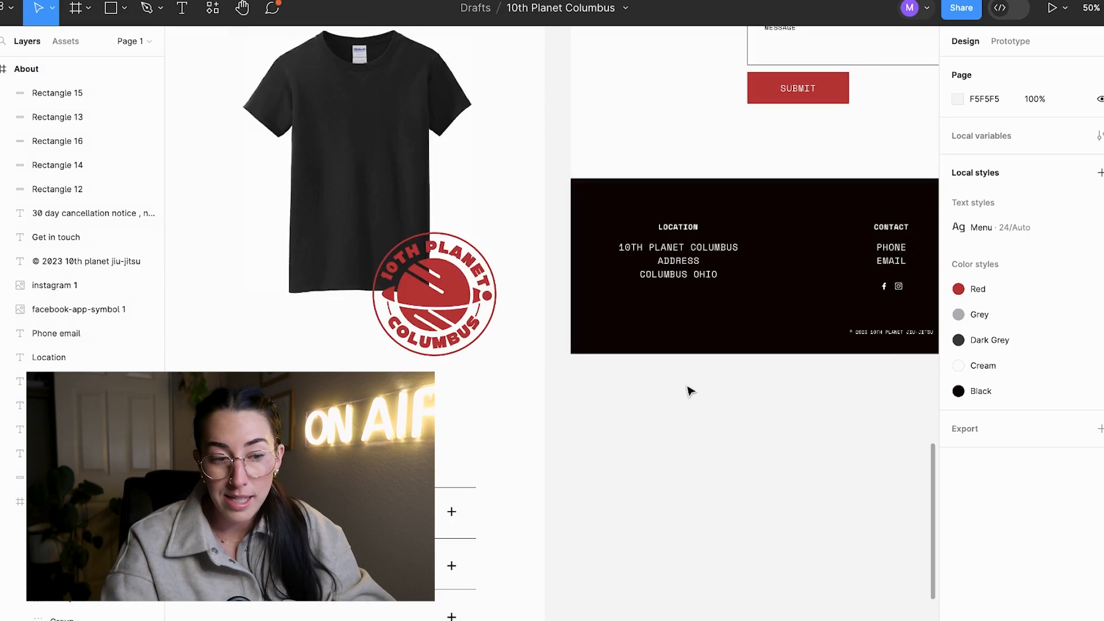
pyautogui.scroll(-10, 690, 391)
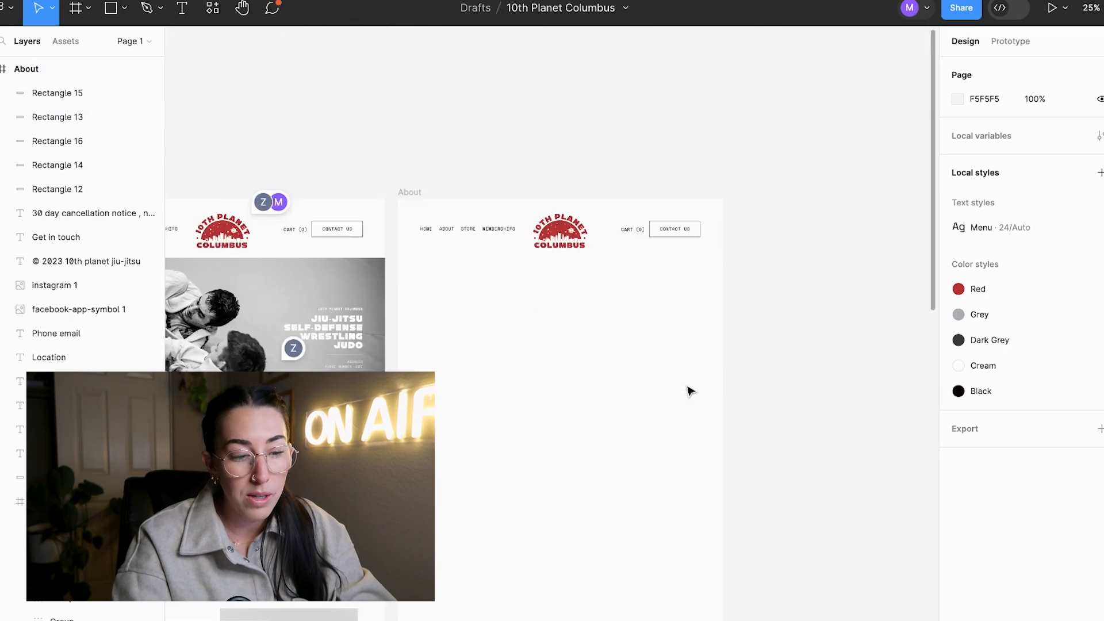
pyautogui.scroll(-5, 650, 246)
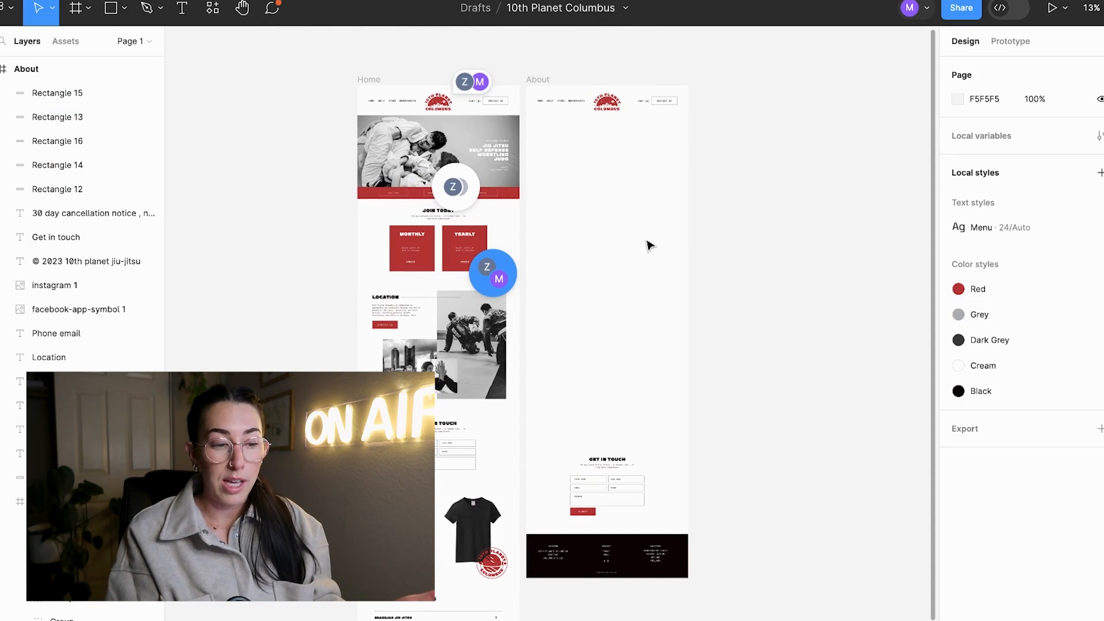
pyautogui.scroll(5, 650, 246)
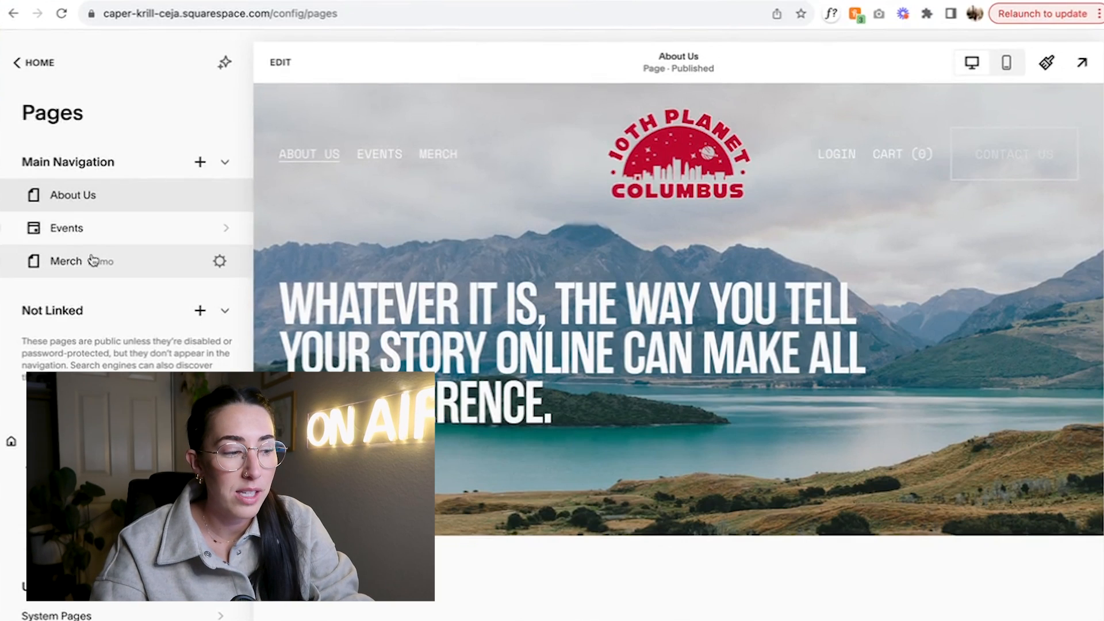
# - Switch to the Squarespace site, open its home page in full preview, and examine the sections from the hero through Shop the Merch
pyautogui.click(666, 171)
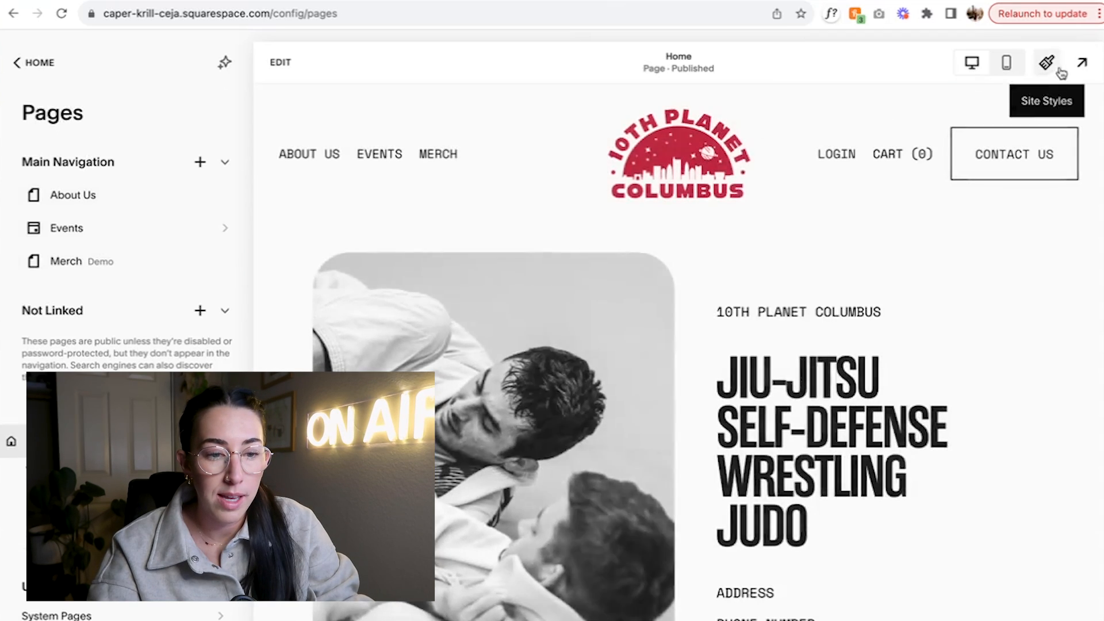
pyautogui.click(1080, 62)
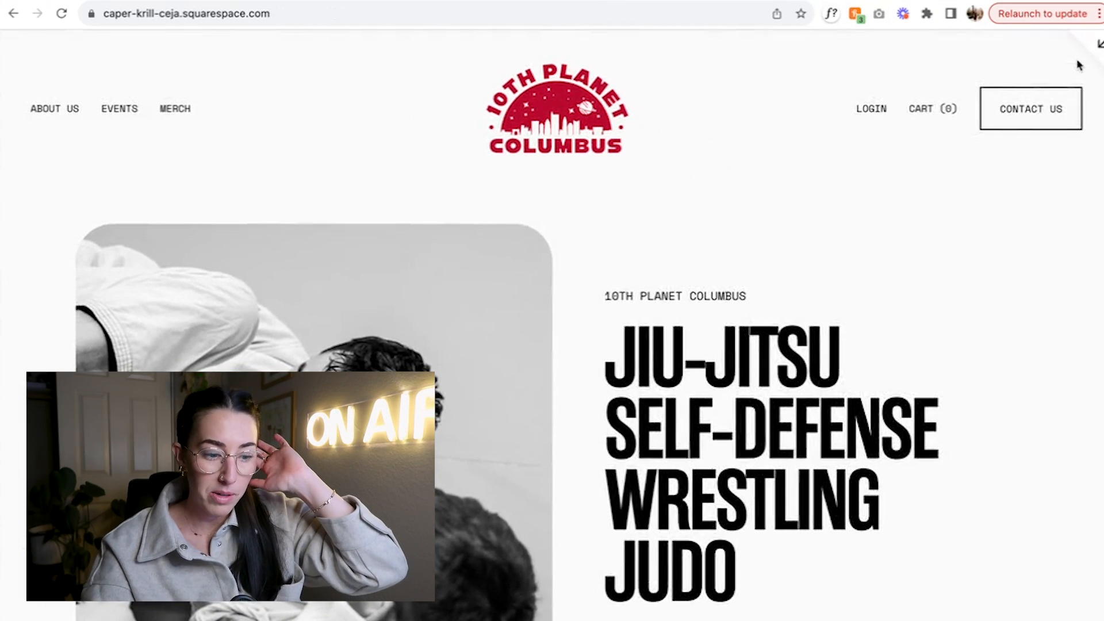
pyautogui.scroll(-8, 947, 239)
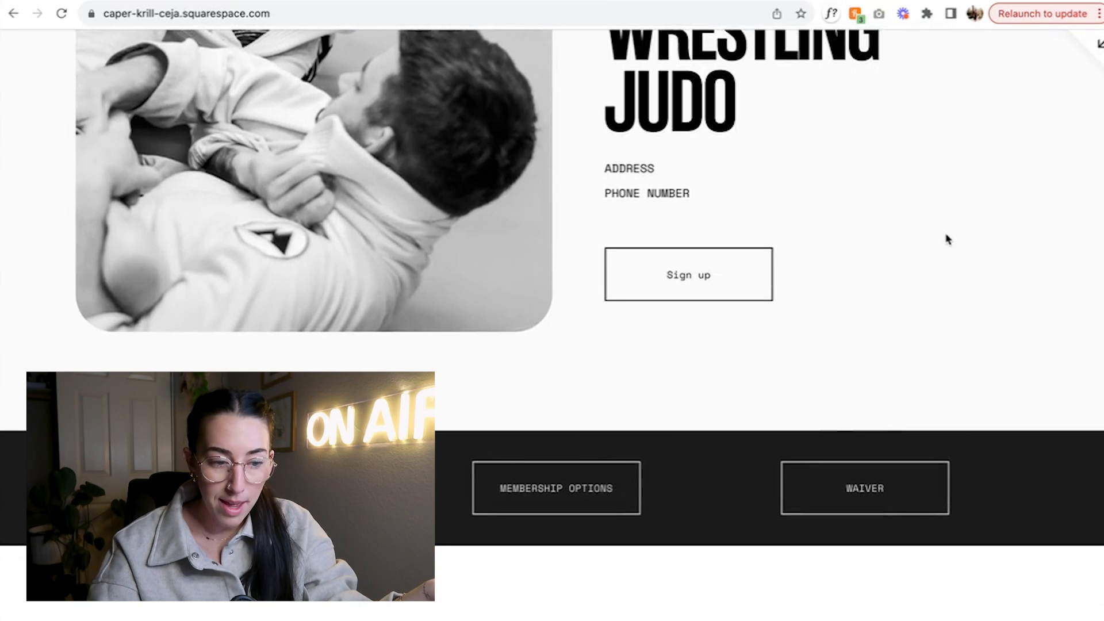
pyautogui.scroll(-10, 947, 239)
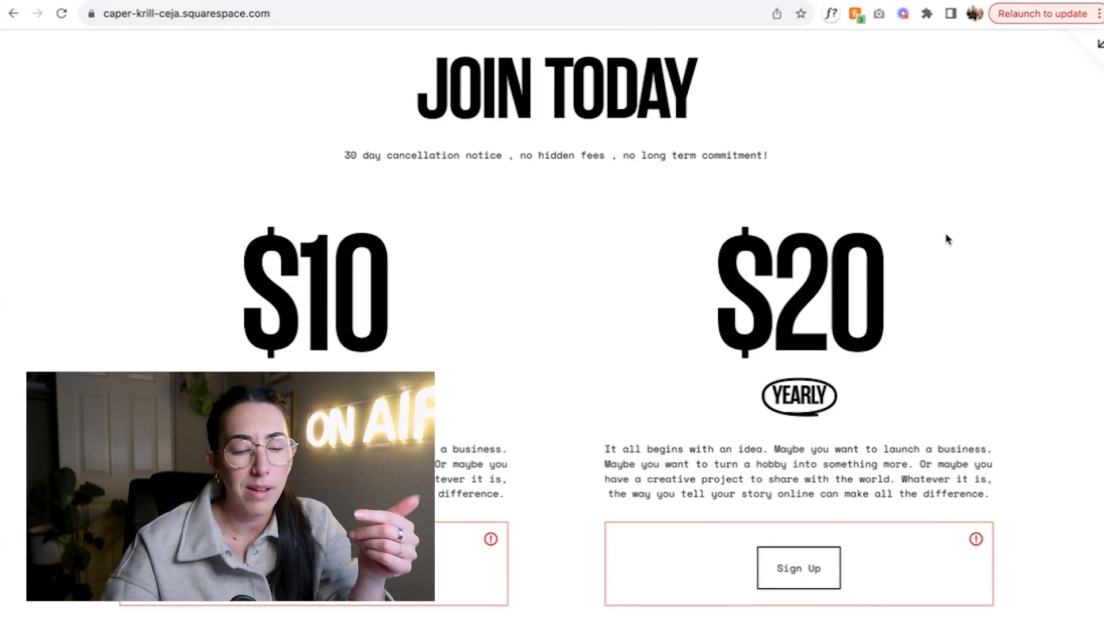
pyautogui.scroll(-5, 946, 239)
pyautogui.scroll(-8, 948, 229)
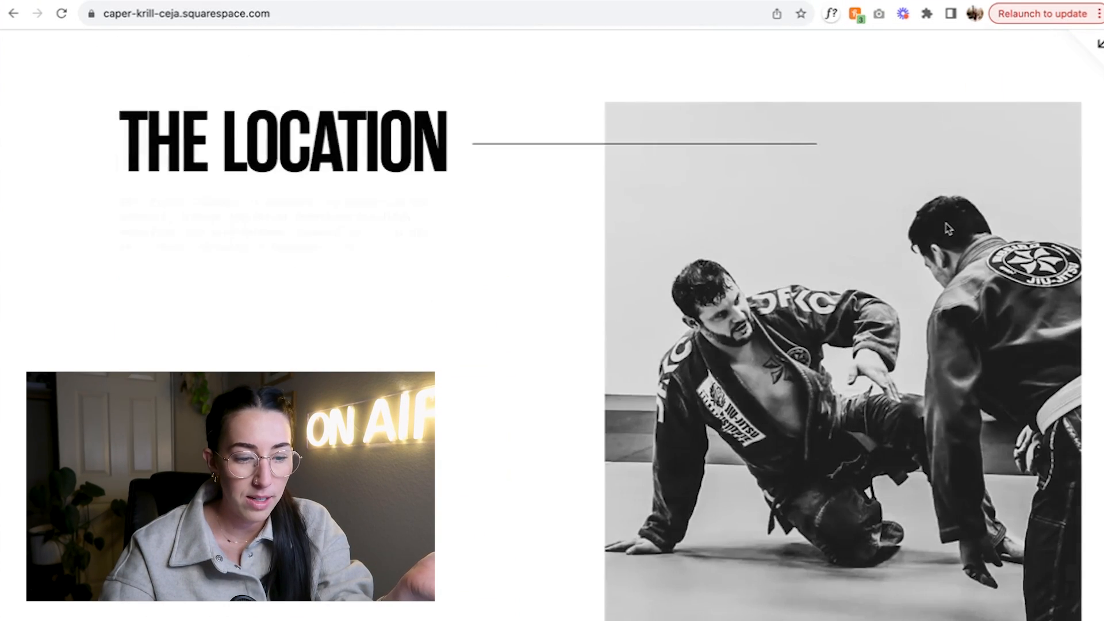
pyautogui.scroll(-1, 952, 230)
pyautogui.scroll(-1, 952, 230)
pyautogui.scroll(2, 952, 231)
pyautogui.scroll(-1, 952, 231)
pyautogui.scroll(-20, 951, 232)
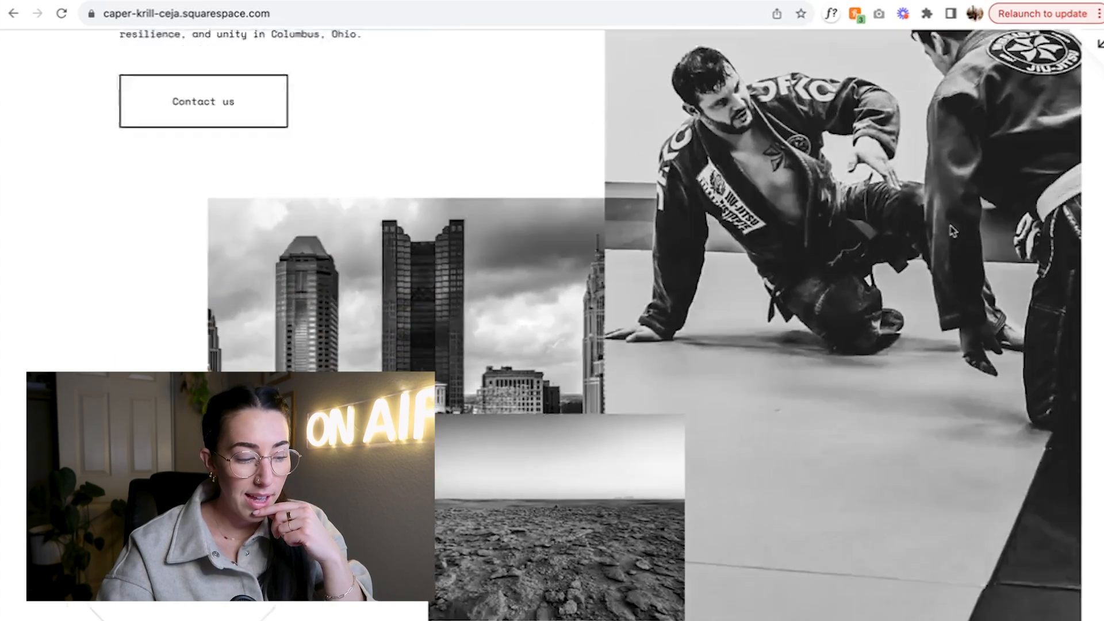
pyautogui.scroll(-10, 952, 231)
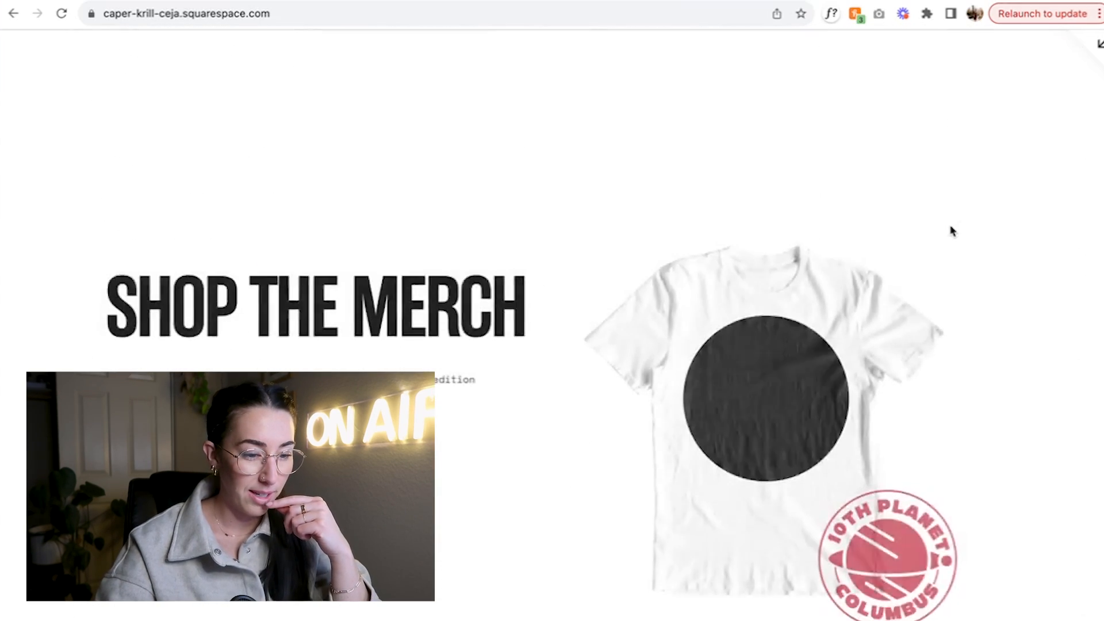
pyautogui.scroll(-8, 952, 231)
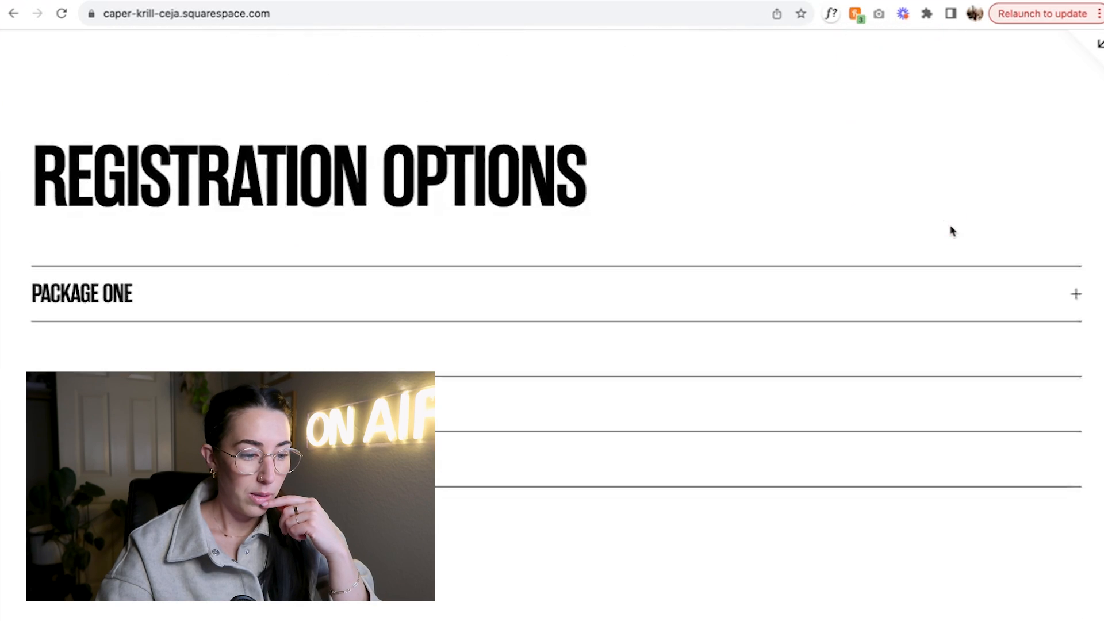
# - Check how the Package One and Package Two accordions under Registration Options expand and collapse, and view the footer
pyautogui.click(1076, 244)
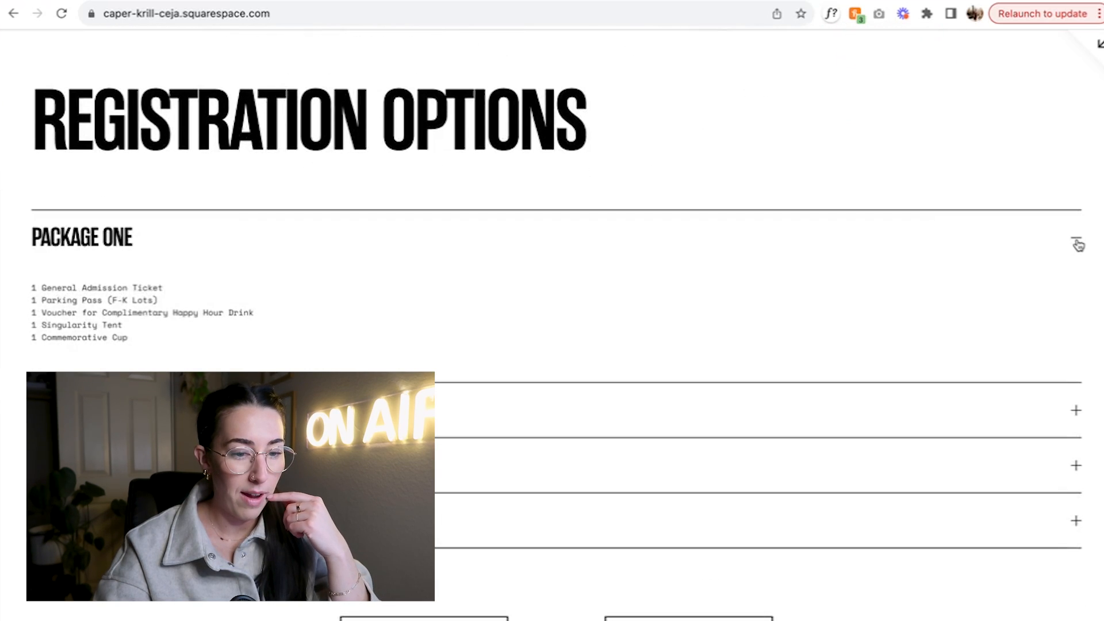
pyautogui.click(1077, 245)
pyautogui.click(1077, 289)
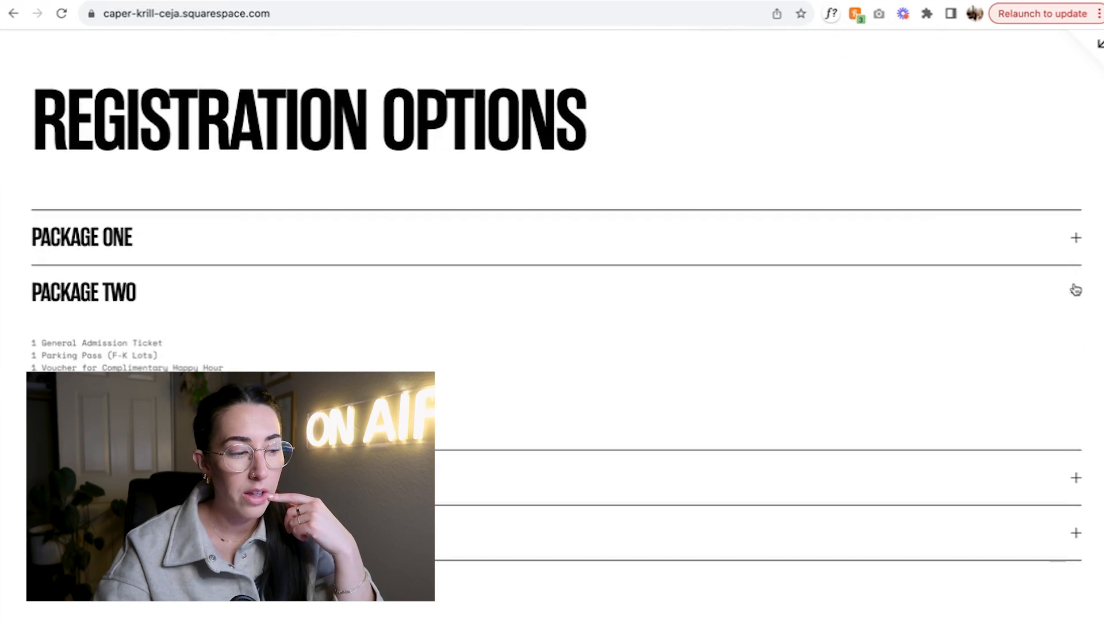
pyautogui.click(1077, 289)
pyautogui.scroll(-5, 1077, 290)
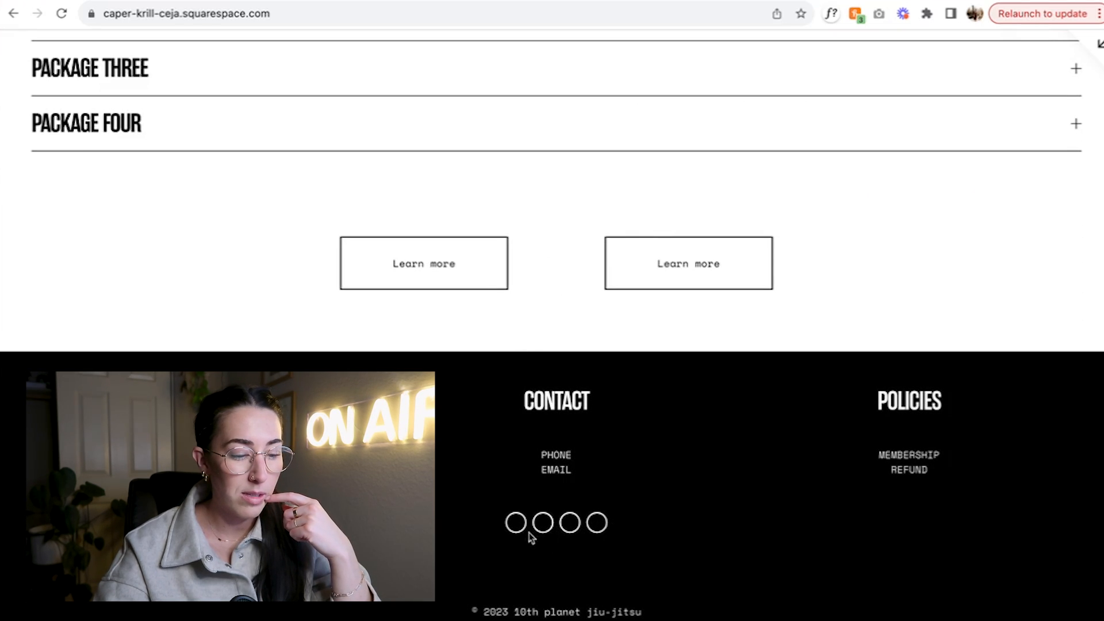
pyautogui.scroll(20, 509, 401)
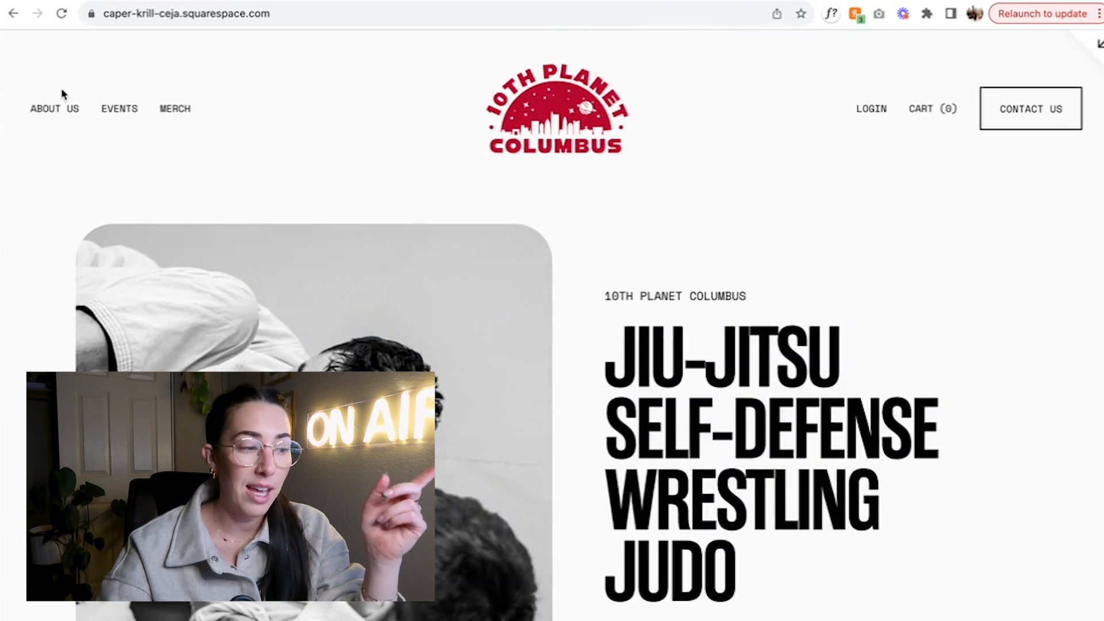
# - Open the template site's About Us page and examine its hero, Make It Stand Out section and image row
pyautogui.click(68, 115)
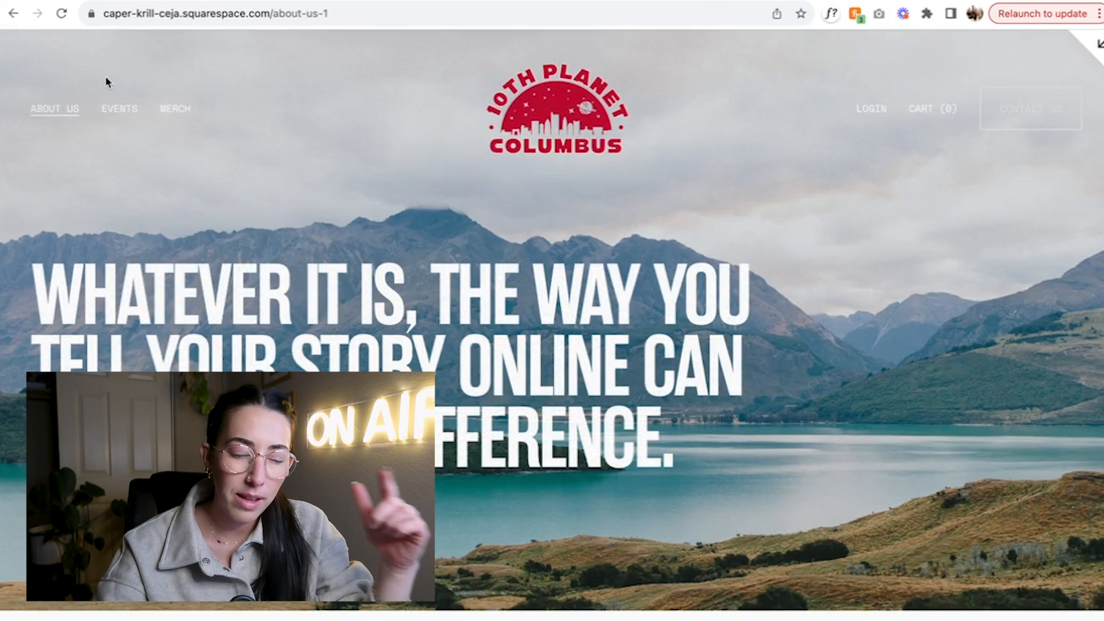
pyautogui.scroll(-3, 198, 175)
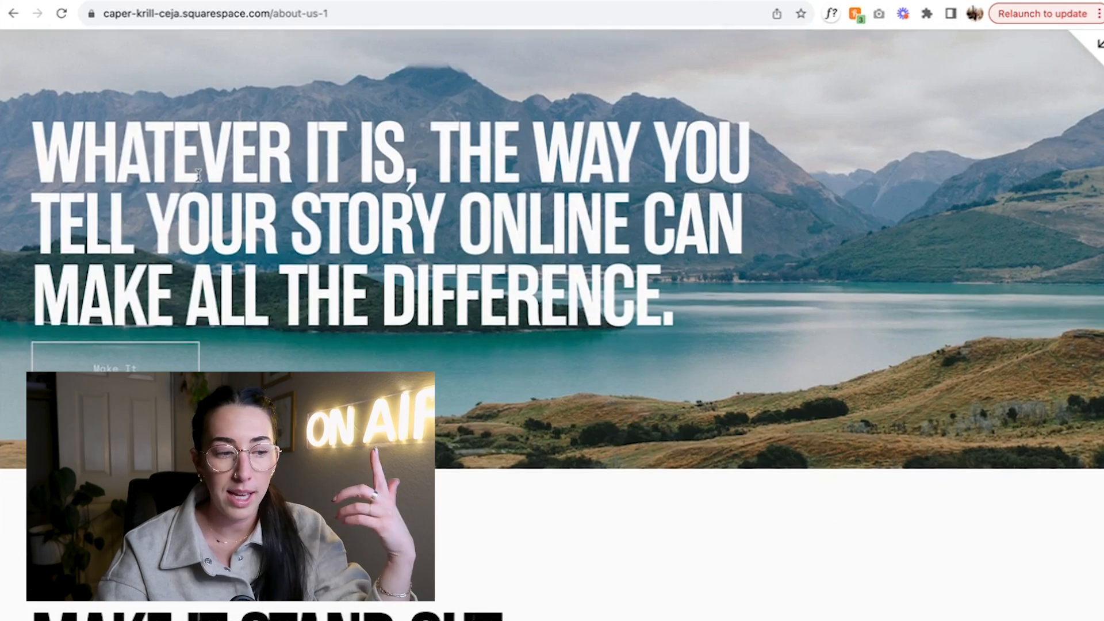
pyautogui.scroll(-8, 306, 285)
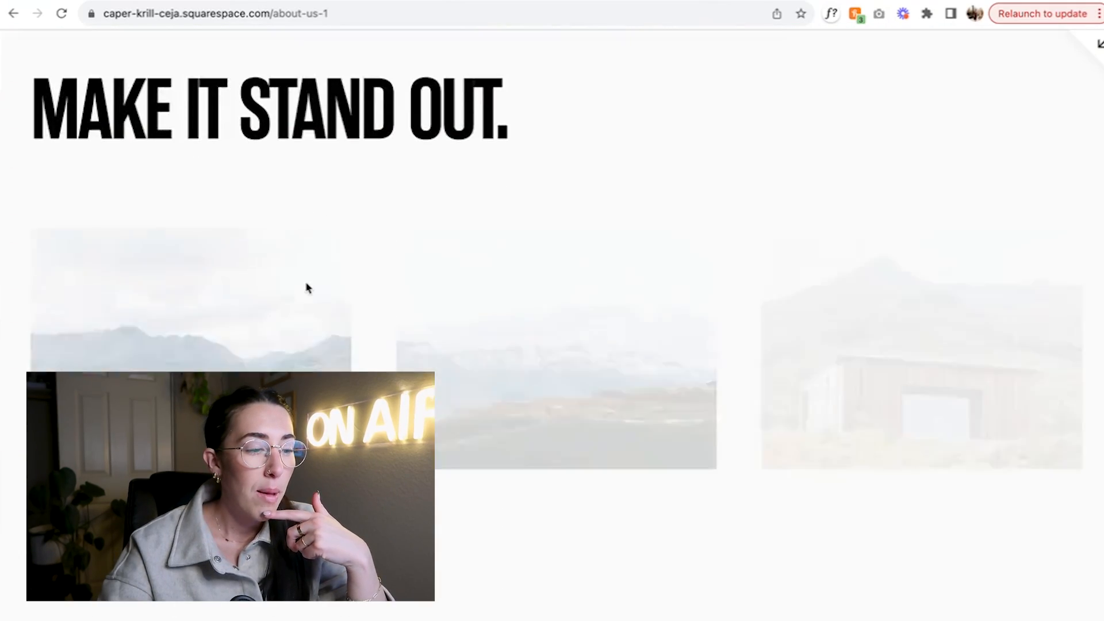
pyautogui.scroll(-10, 306, 288)
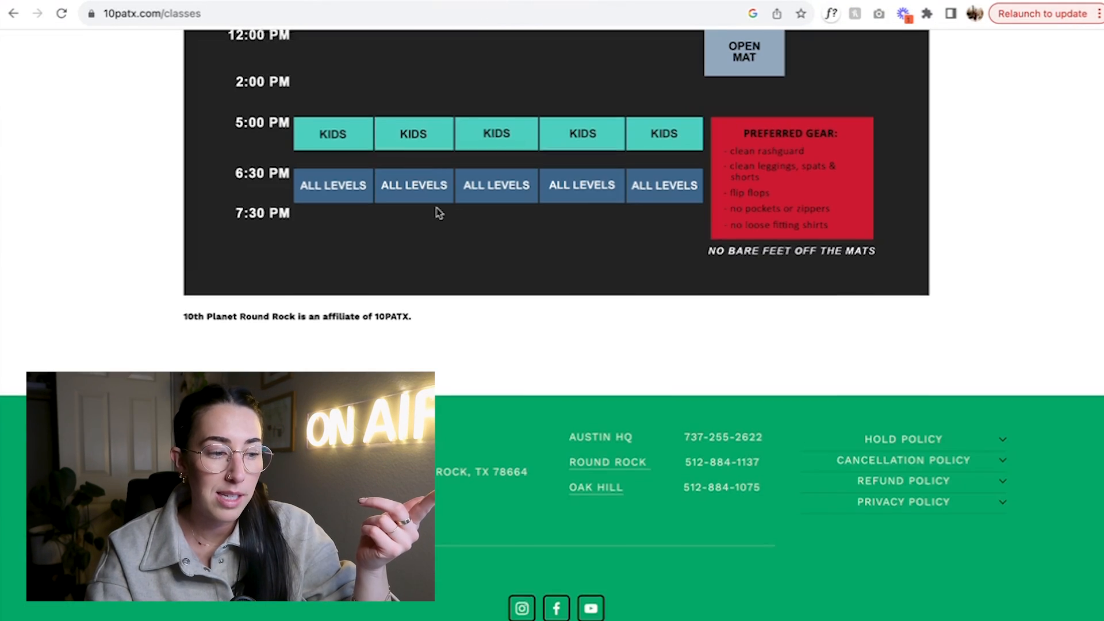
# - Examine other 10th Planet gym sites for reference: the 10patx.com classes page and the Boulder instructor page
pyautogui.scroll(15, 437, 211)
pyautogui.scroll(-1, 437, 213)
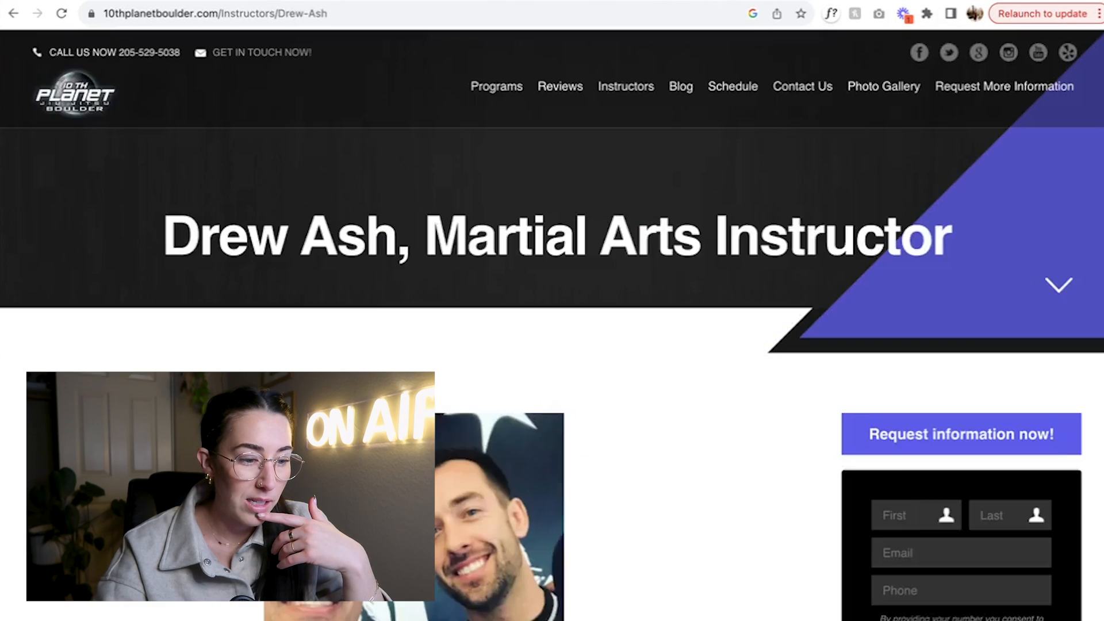
pyautogui.scroll(-4, 744, 236)
pyautogui.scroll(4, 742, 236)
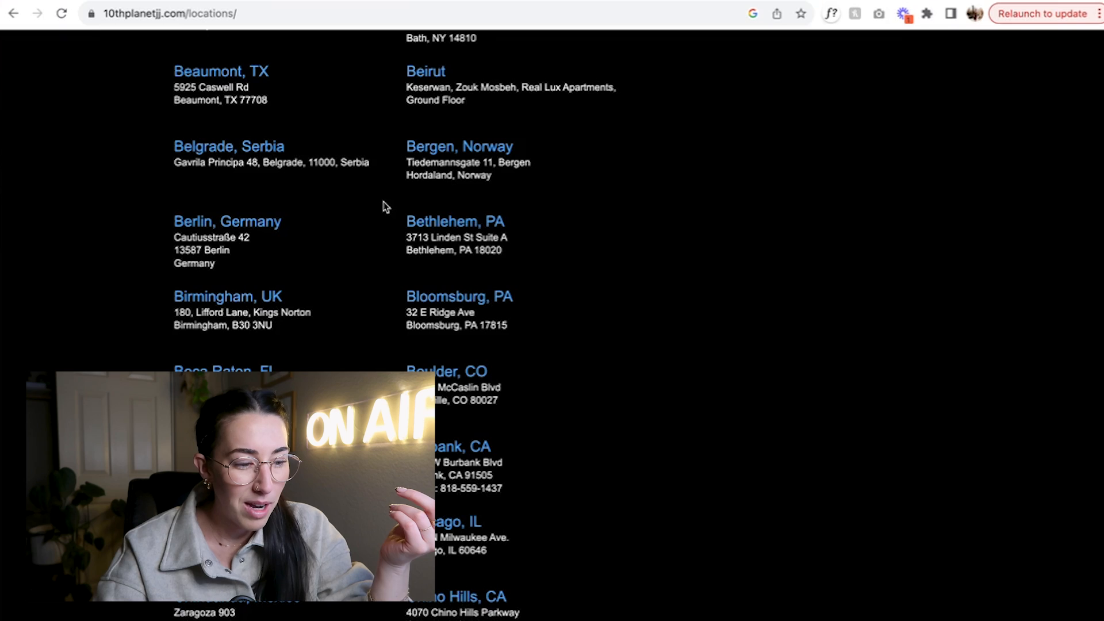
# - Browse the gym locations list on 10thplanetjj.com for other 10th Planet branches
pyautogui.scroll(3, 384, 206)
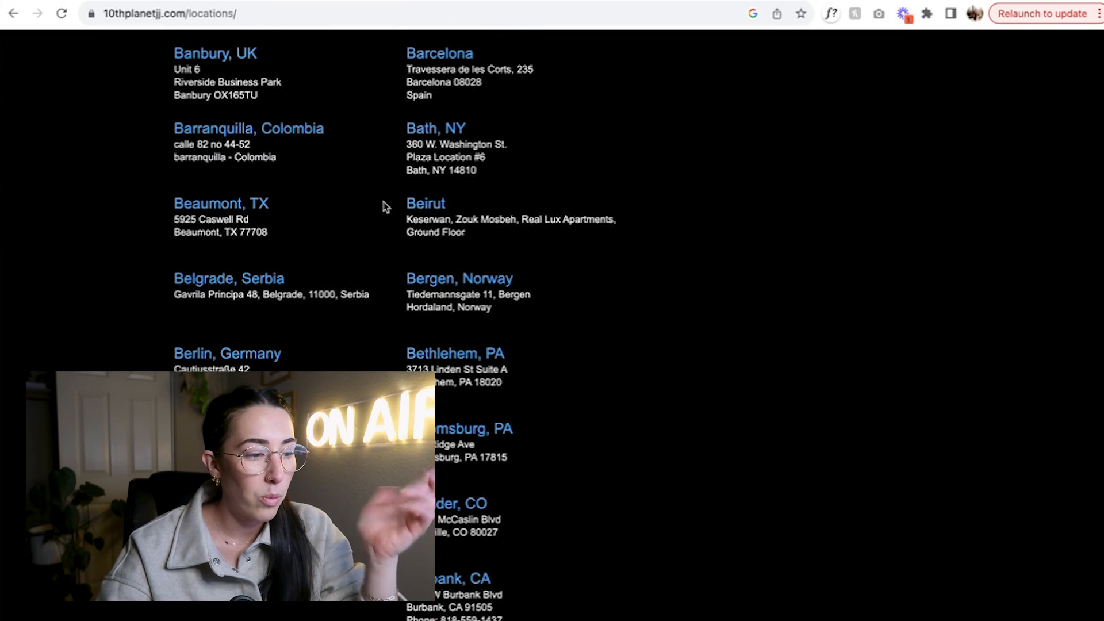
pyautogui.scroll(2, 391, 242)
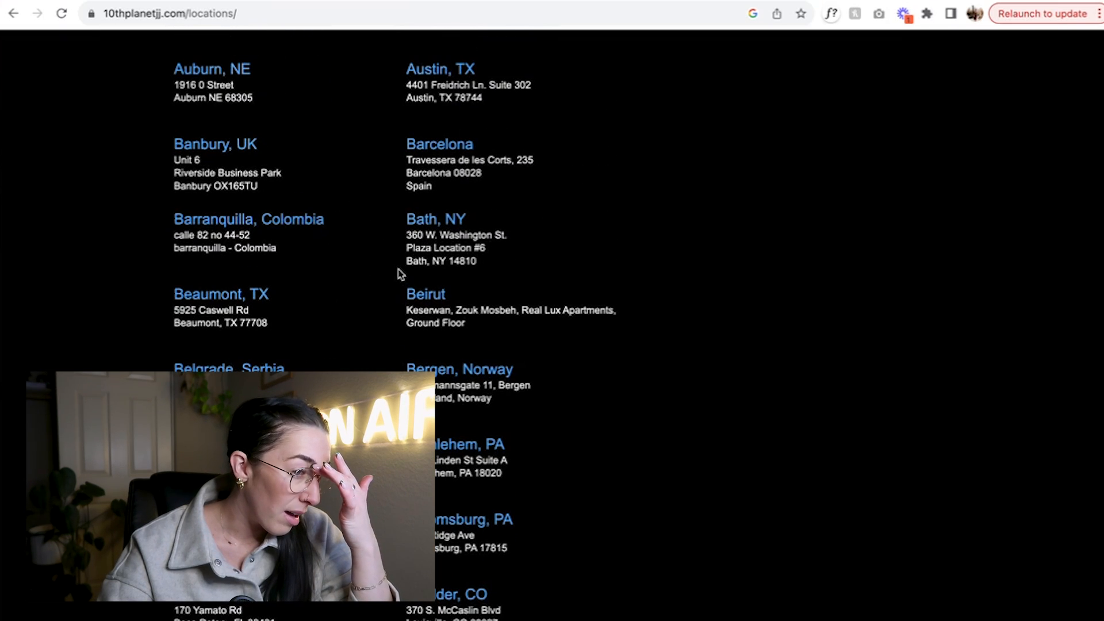
pyautogui.scroll(1, 400, 275)
pyautogui.scroll(4, 779, 176)
pyautogui.scroll(-12, 779, 177)
pyautogui.scroll(-7, 778, 176)
pyautogui.scroll(-6, 779, 176)
pyautogui.scroll(-3, 779, 177)
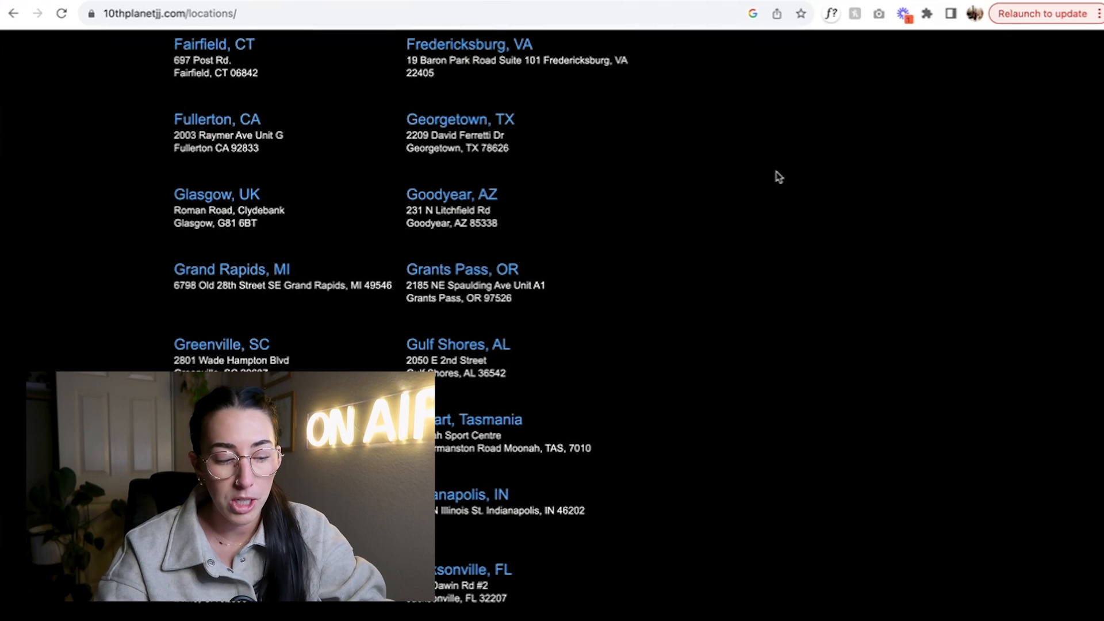
pyautogui.scroll(-2, 779, 177)
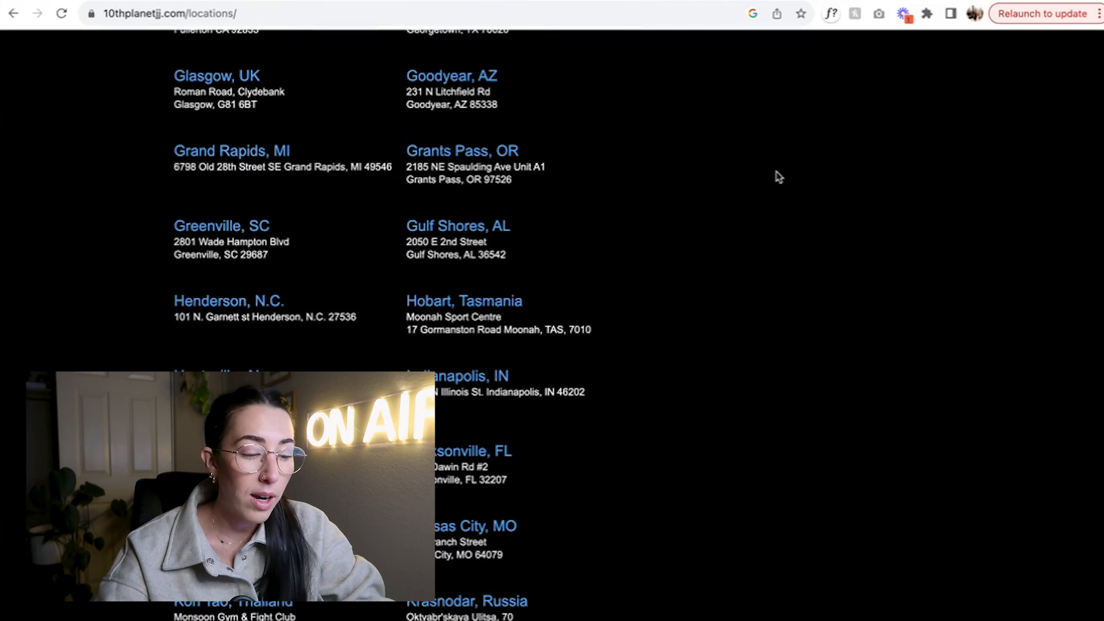
# - Look further down the locations list, from Glasgow through Palmdale, for another branch site to use as reference
pyautogui.scroll(-3, 756, 362)
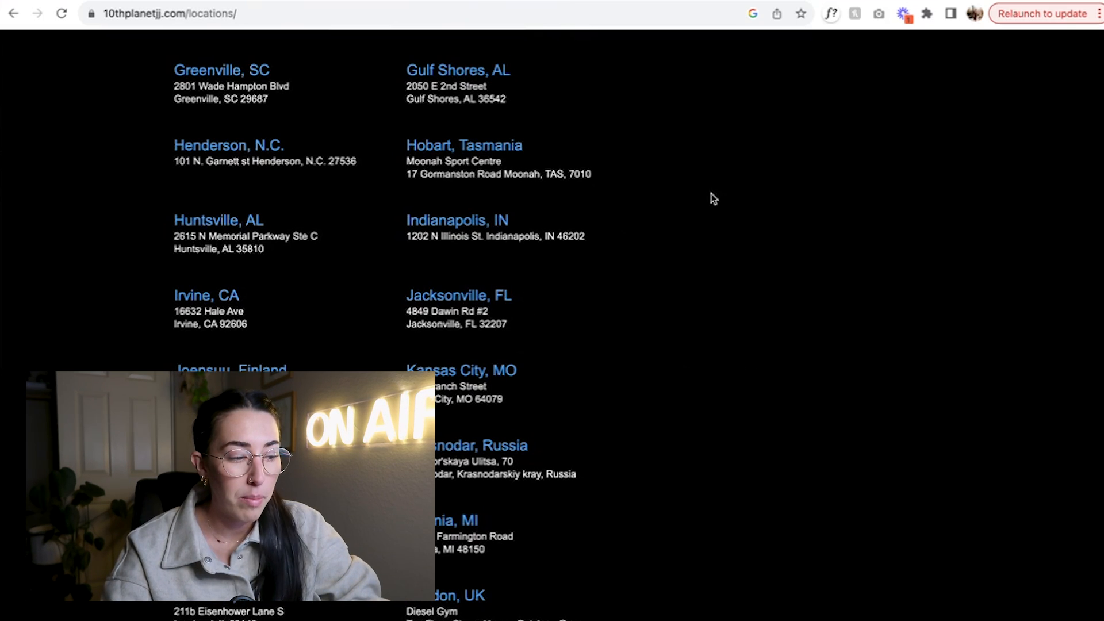
pyautogui.scroll(-4, 725, 179)
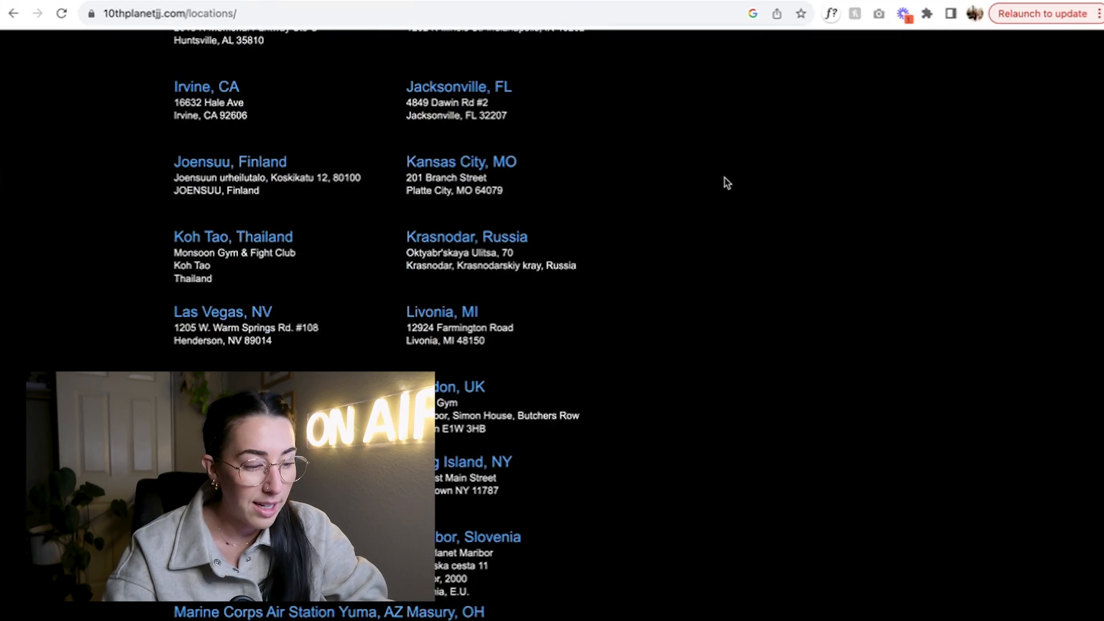
pyautogui.scroll(-9, 725, 182)
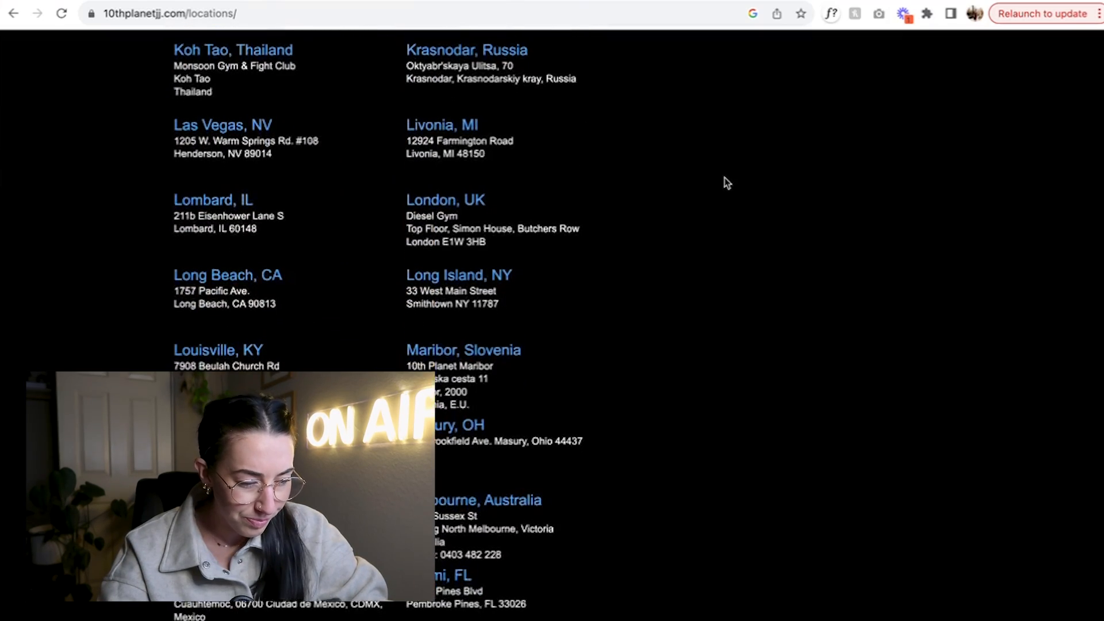
pyautogui.scroll(-8, 725, 179)
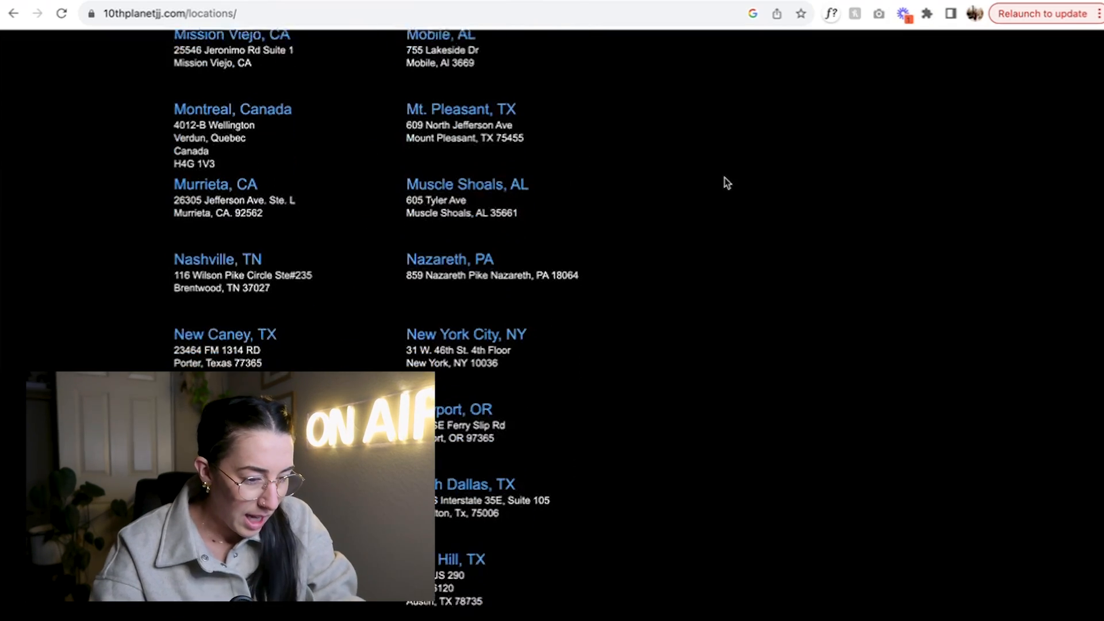
pyautogui.scroll(-2, 724, 180)
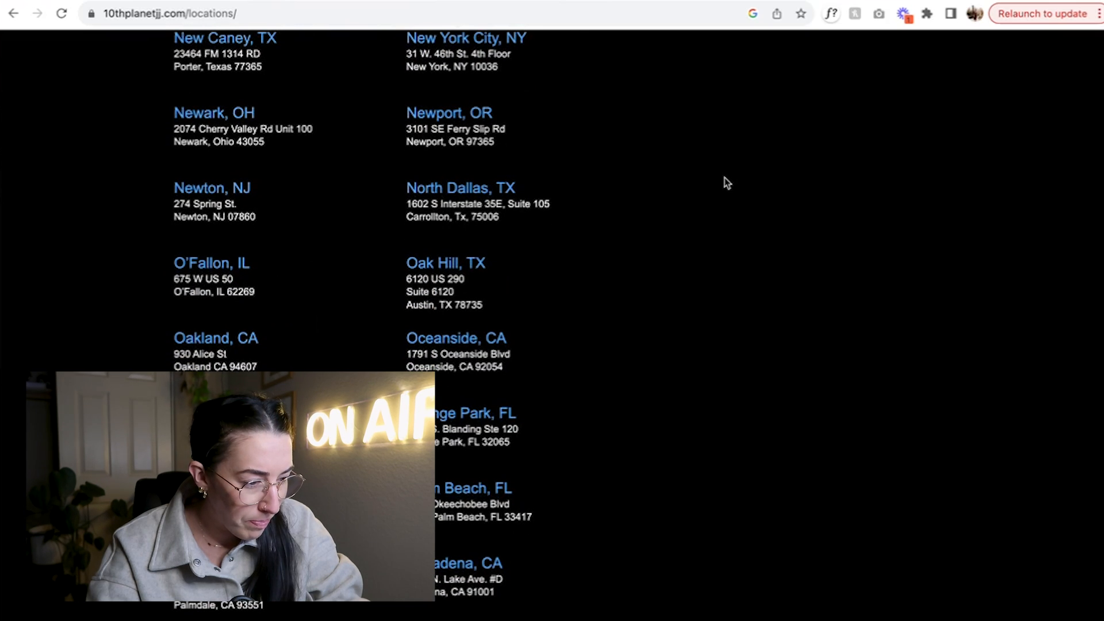
# - Search the web for "oakland ca 10th planet" in a new tab, open the 10th Planet Oakland site and view its home page
pyautogui.press('super+t')
pyautogui.write('oak')
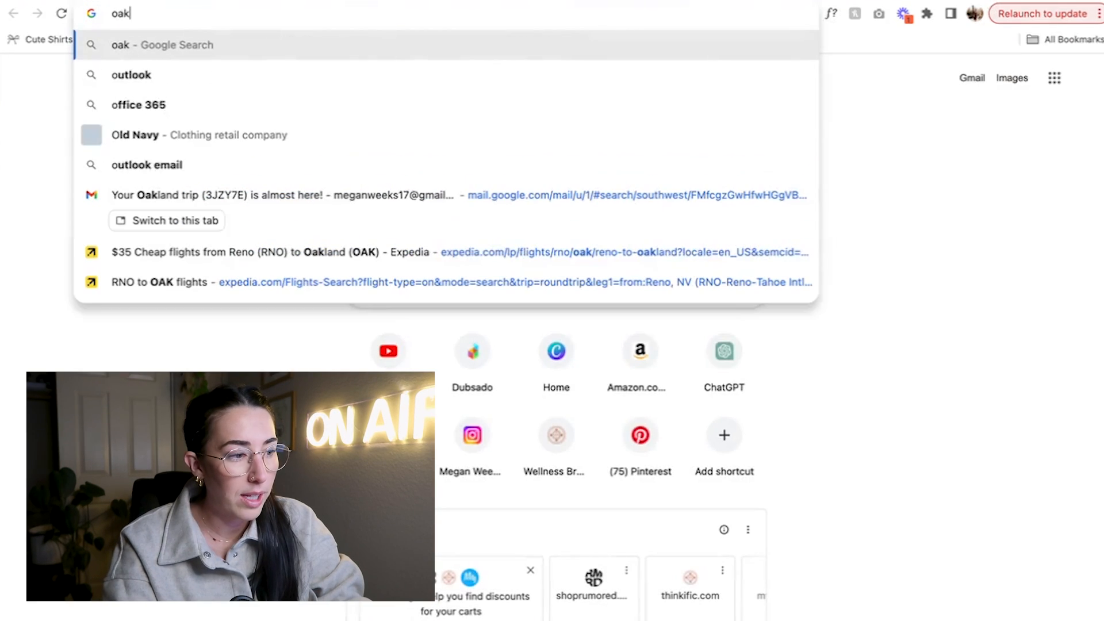
pyautogui.write('land ca 10th planet')
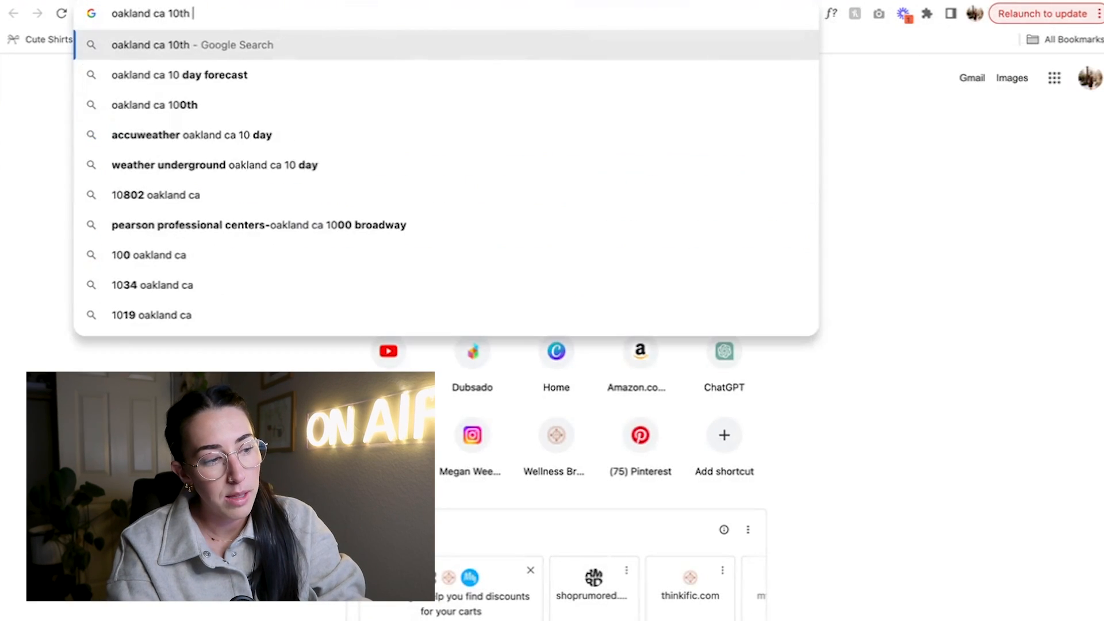
pyautogui.press('Return')
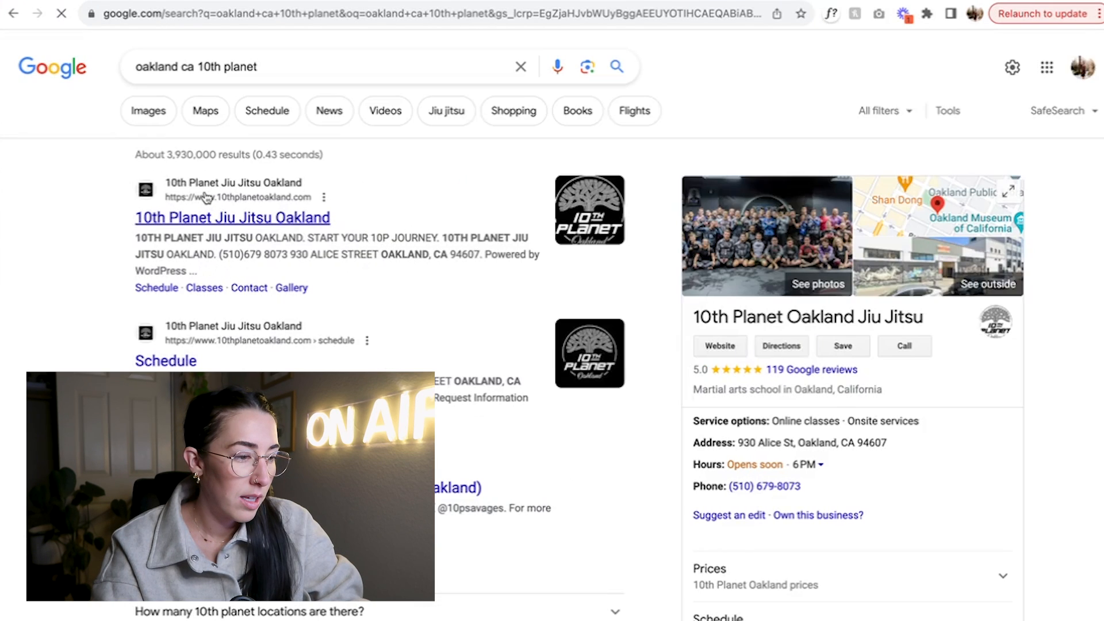
pyautogui.click(209, 208)
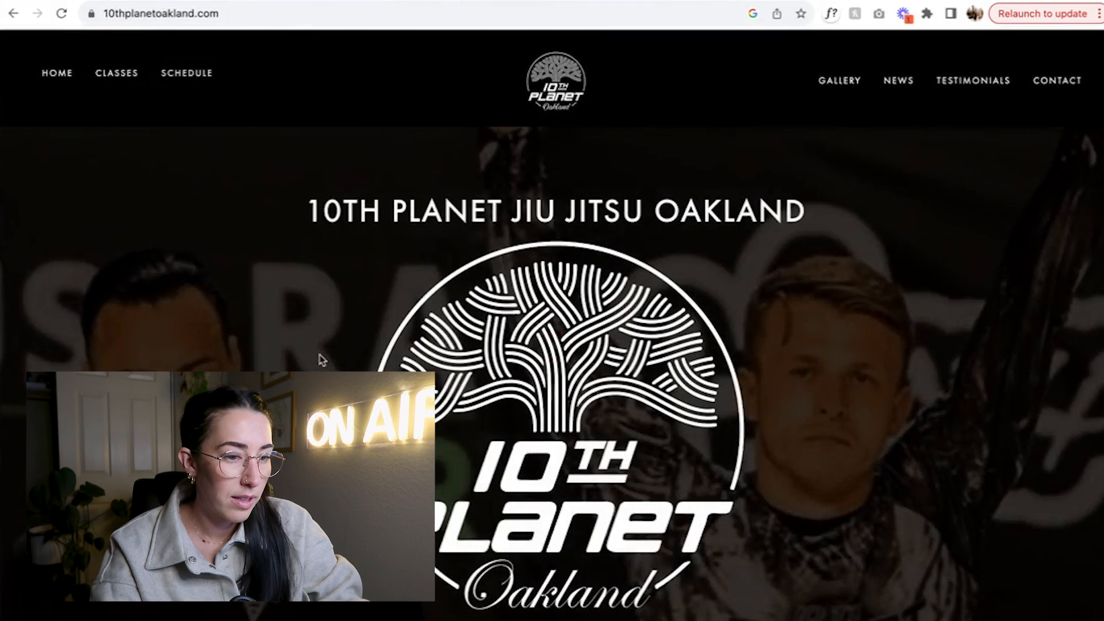
pyautogui.scroll(-5, 320, 363)
pyautogui.scroll(5, 321, 360)
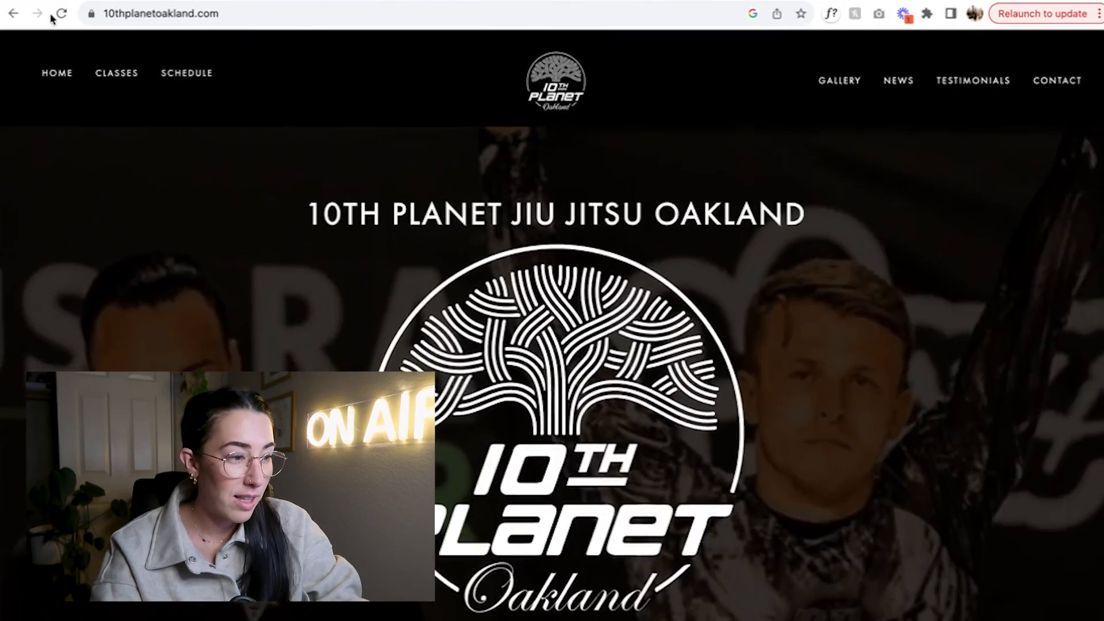
# - Examine the Oakland site's Classes page and the calendar on its Schedule page
pyautogui.click(125, 79)
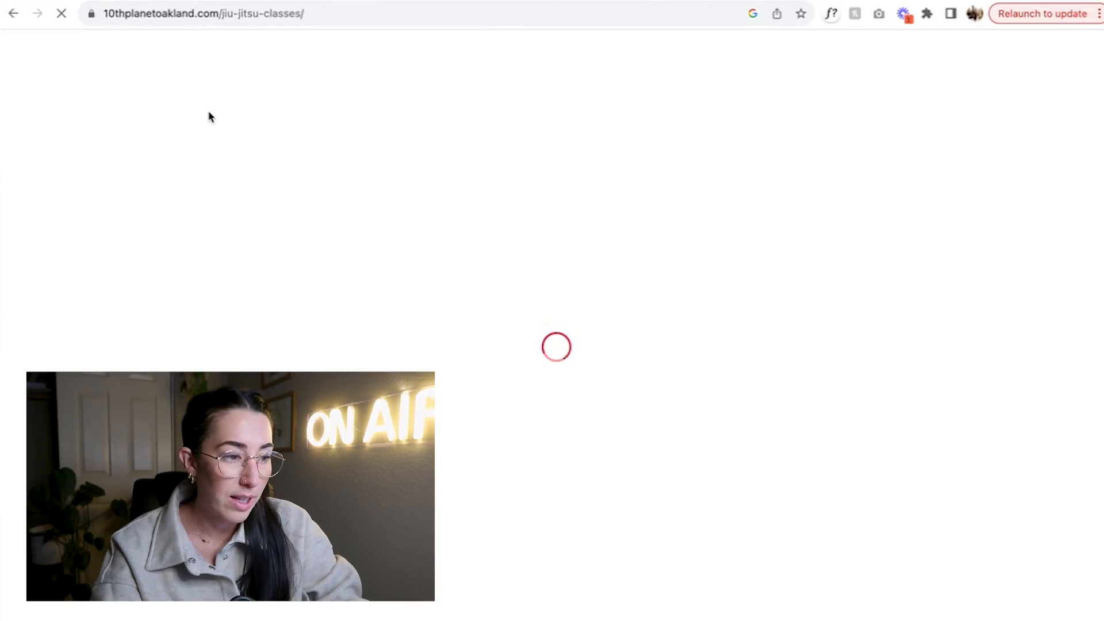
pyautogui.scroll(-10, 437, 138)
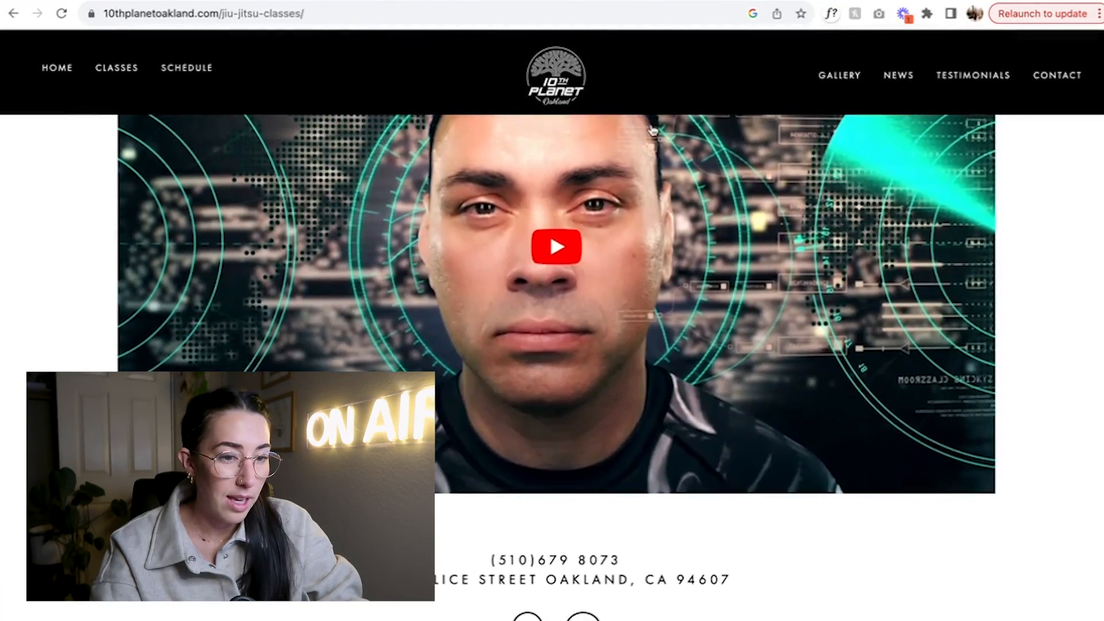
pyautogui.click(176, 70)
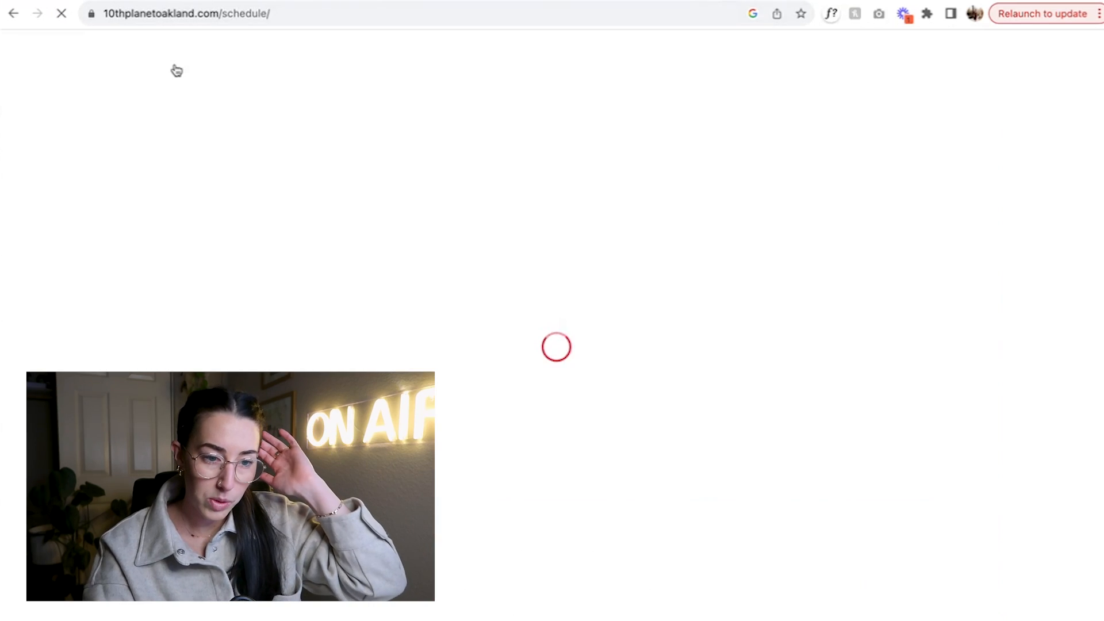
pyautogui.scroll(-8, 230, 264)
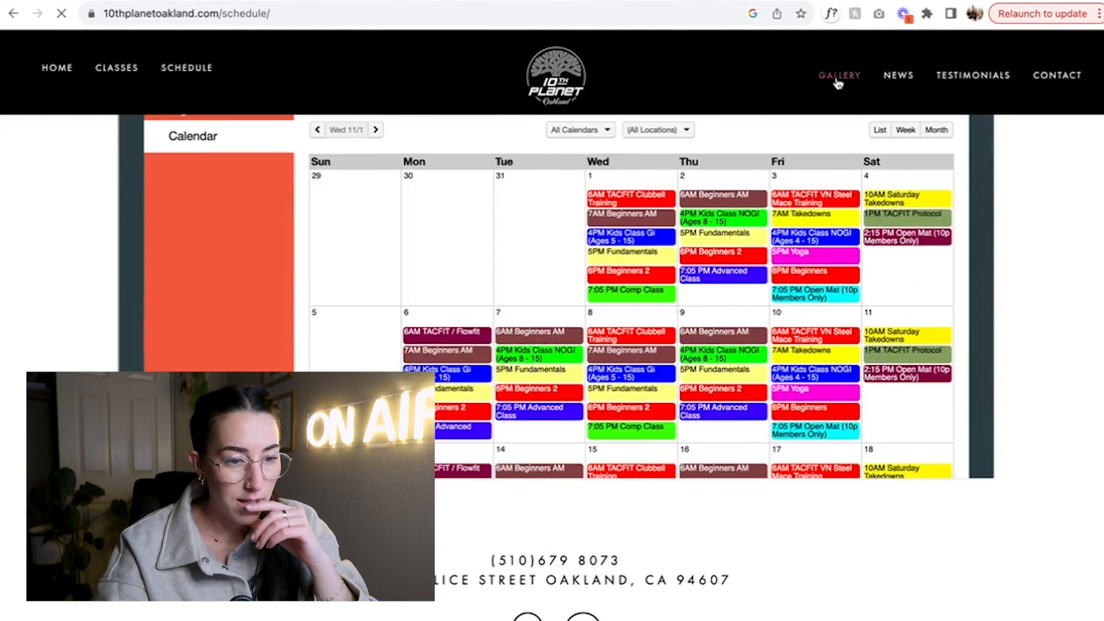
# - Examine the photo grid on the Oakland site's Gallery page
pyautogui.click(838, 79)
pyautogui.scroll(-10, 966, 81)
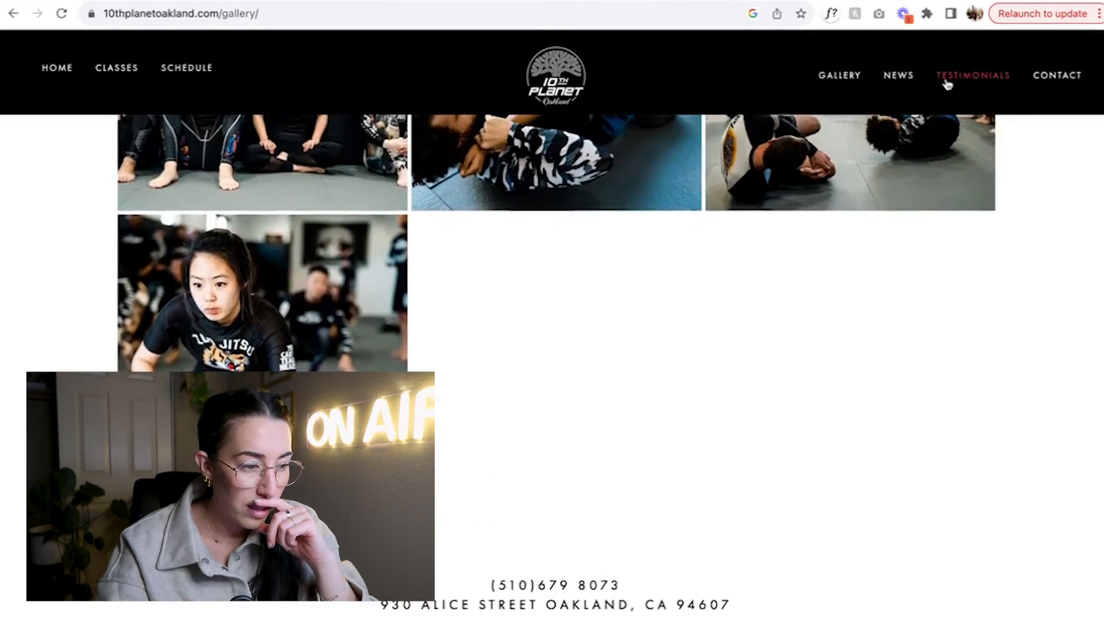
pyautogui.scroll(10, 948, 84)
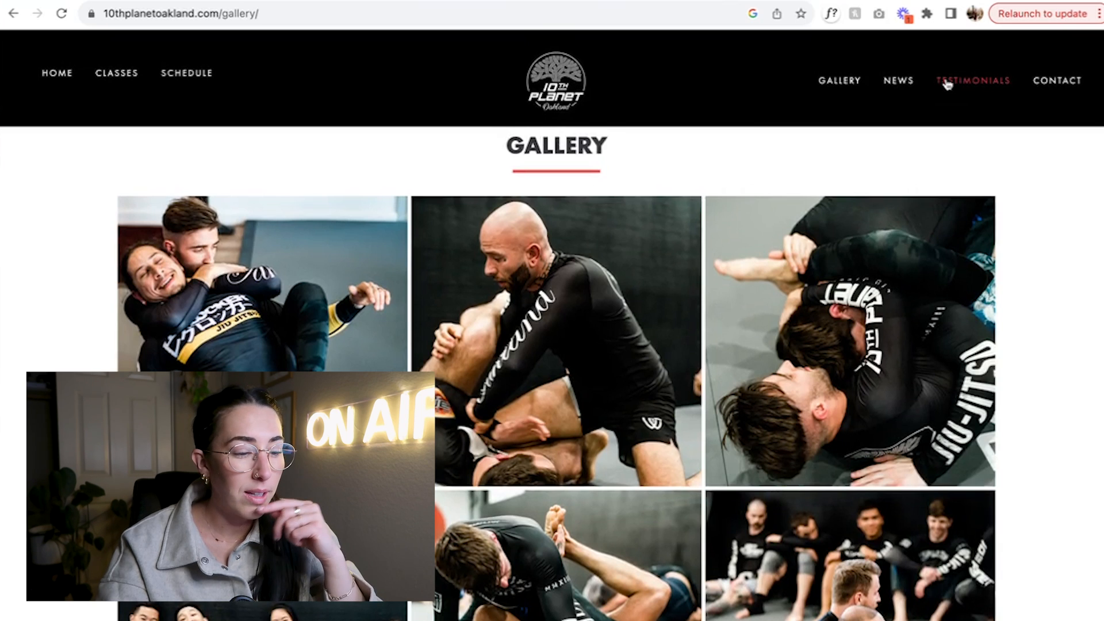
pyautogui.scroll(1, 946, 94)
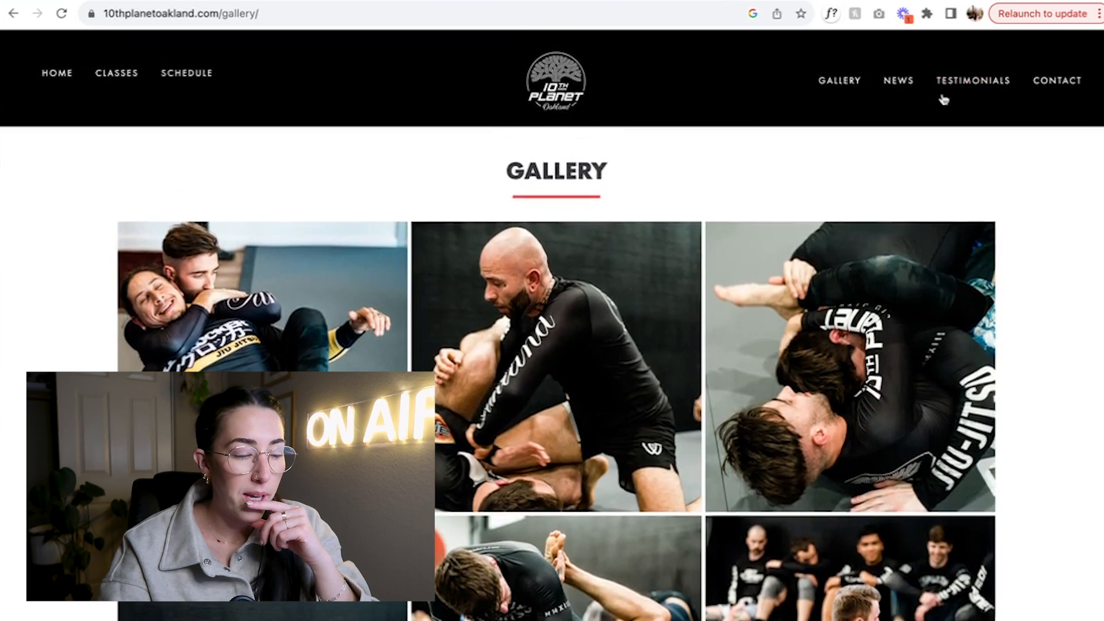
# - Switch to the Figma file and apply the Black color style to the button bar below the Home page's hero image
pyautogui.click(598, 611)
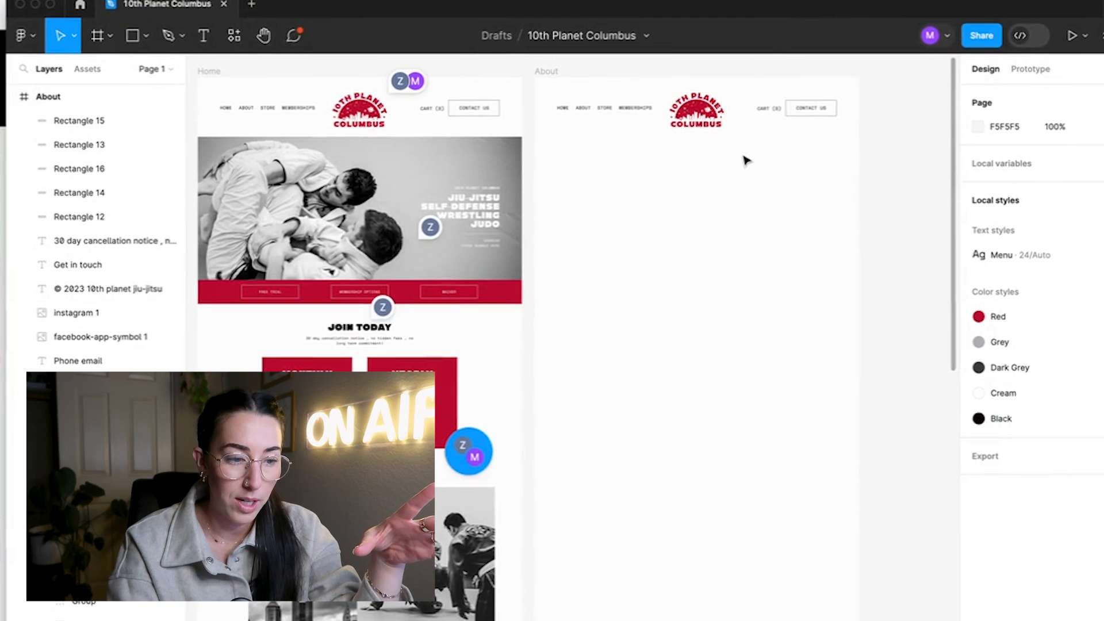
pyautogui.scroll(5, 745, 161)
pyautogui.scroll(-4, 744, 160)
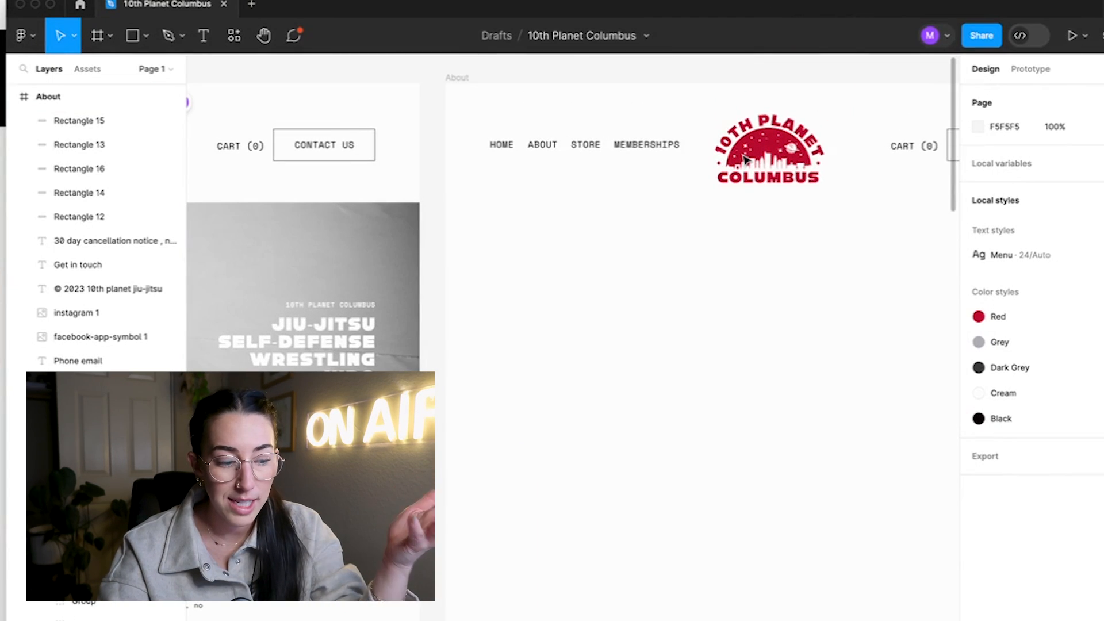
pyautogui.click(936, 423)
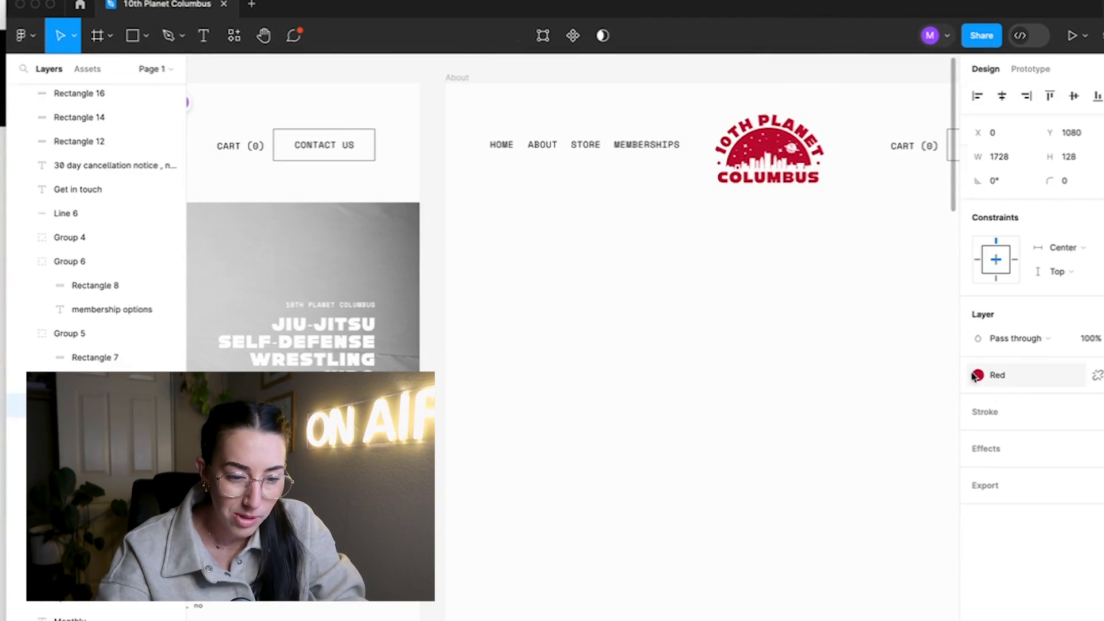
pyautogui.click(978, 375)
pyautogui.click(821, 570)
pyautogui.click(727, 505)
pyautogui.hscroll(-10, 727, 505)
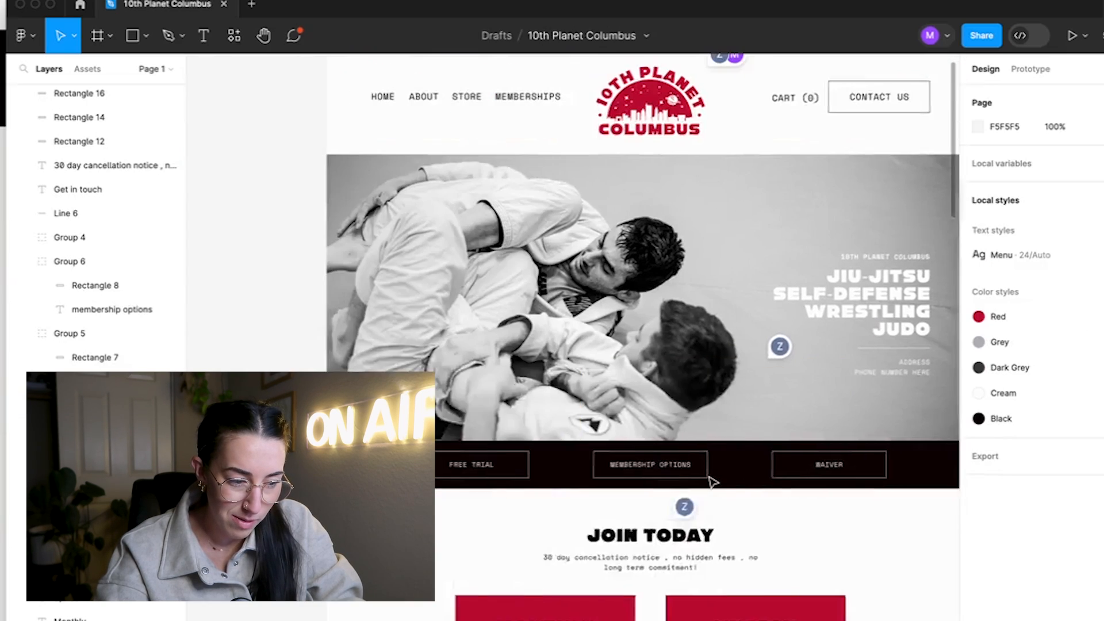
# - Draw a full-width 1728 × 746 hero rectangle directly below the About page header and center it horizontally
pyautogui.hscroll(10, 713, 482)
pyautogui.scroll(3, 713, 482)
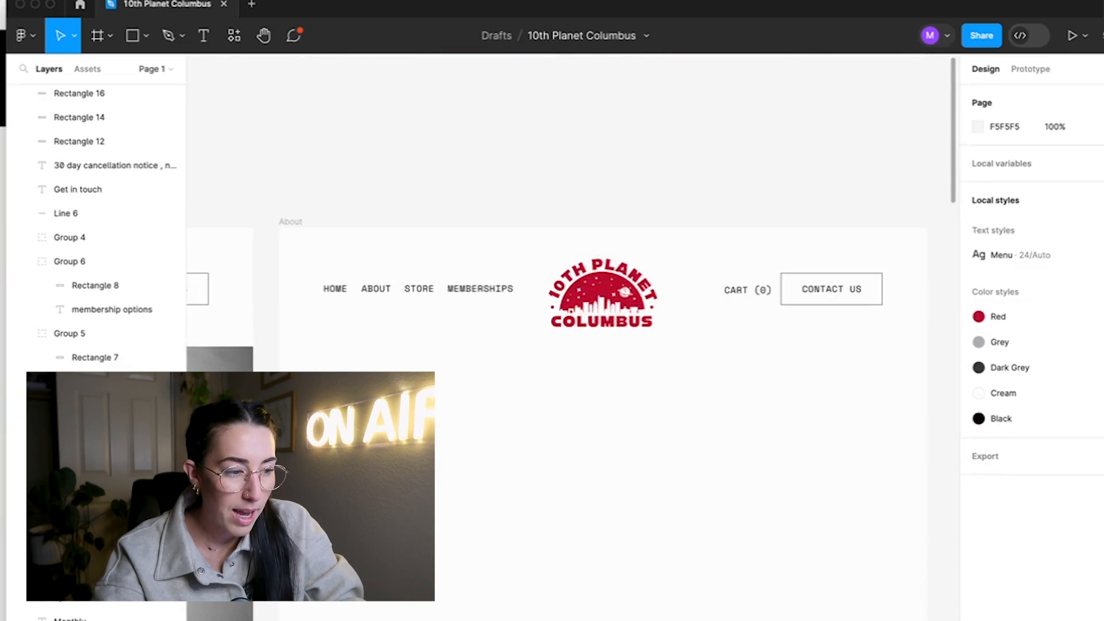
pyautogui.click(132, 35)
pyautogui.scroll(-5, 313, 318)
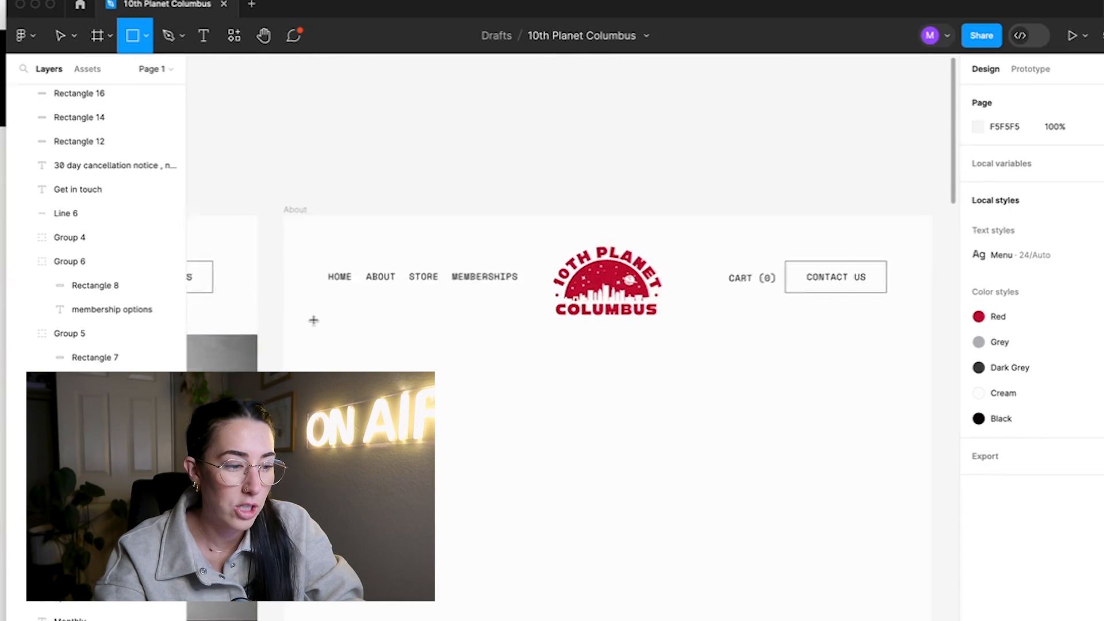
pyautogui.moveTo(287, 195)
pyautogui.mouseDown()
pyautogui.moveTo(839, 433)
pyautogui.moveTo(895, 443)
pyautogui.moveTo(940, 476)
pyautogui.mouseUp()
pyautogui.click(886, 528)
pyautogui.click(890, 362)
pyautogui.click(1002, 98)
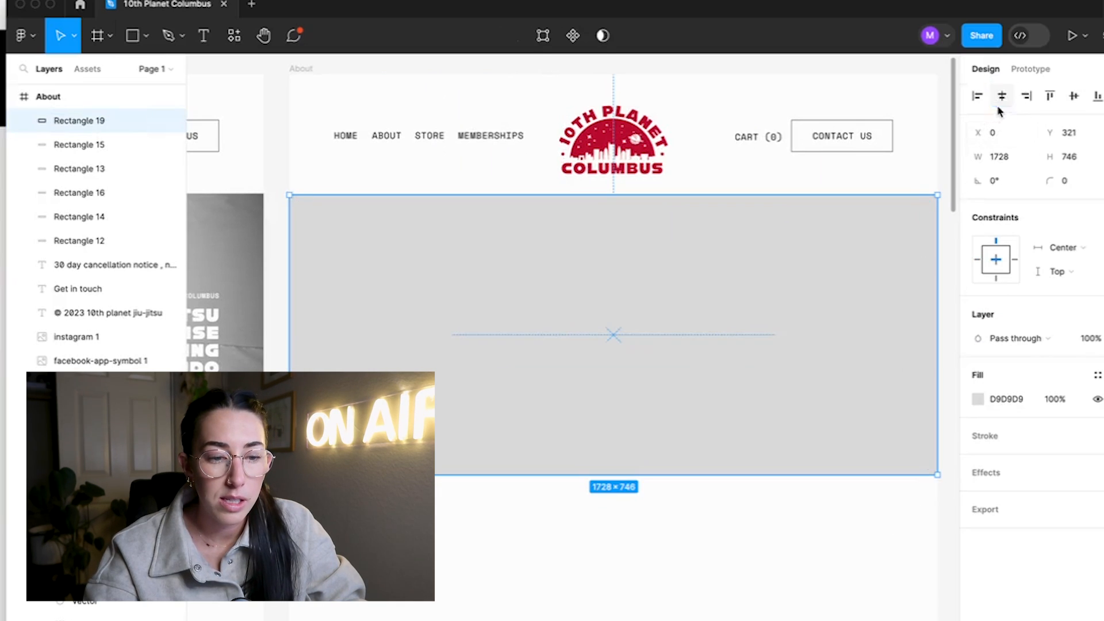
# - View the library color styles available for the hero rectangle's fill and the dialog for creating a new color style
pyautogui.click(946, 214)
pyautogui.click(850, 257)
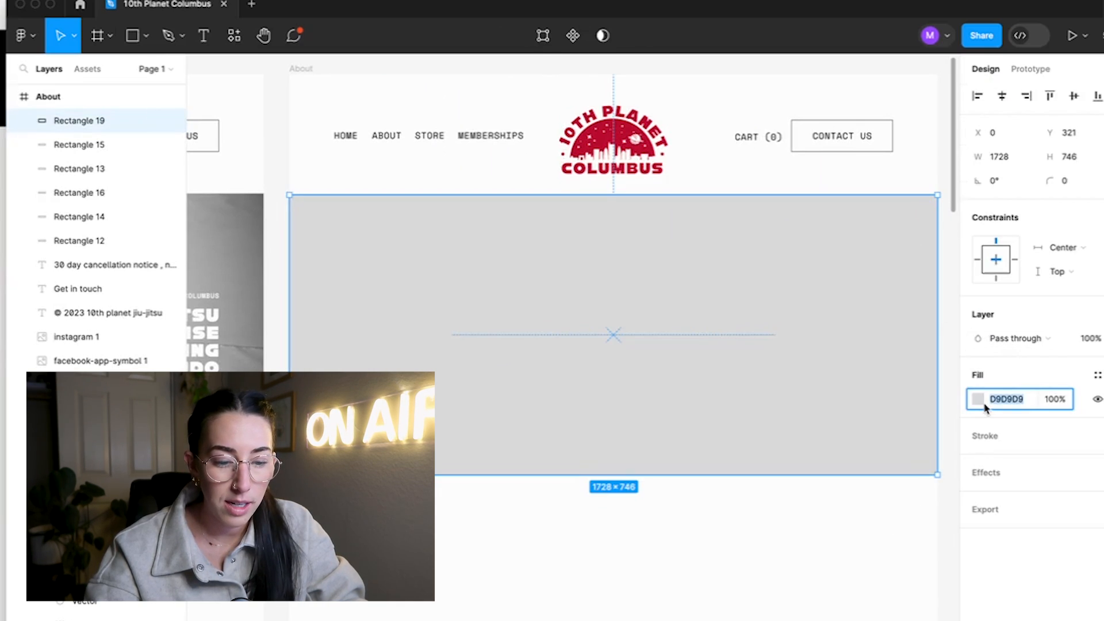
pyautogui.click(984, 407)
pyautogui.click(852, 269)
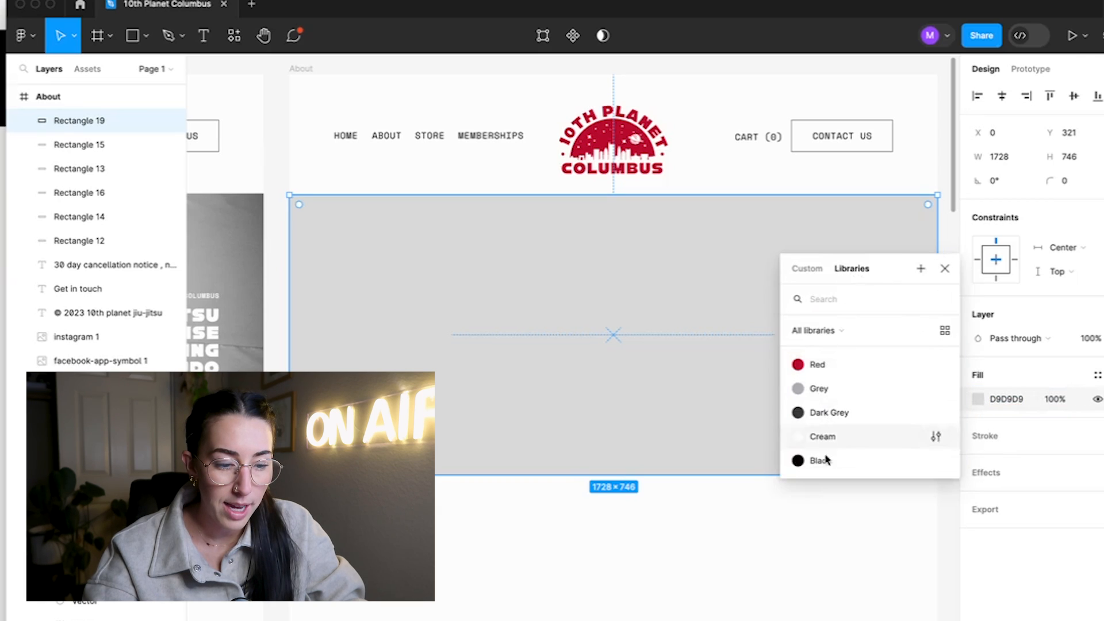
pyautogui.click(786, 550)
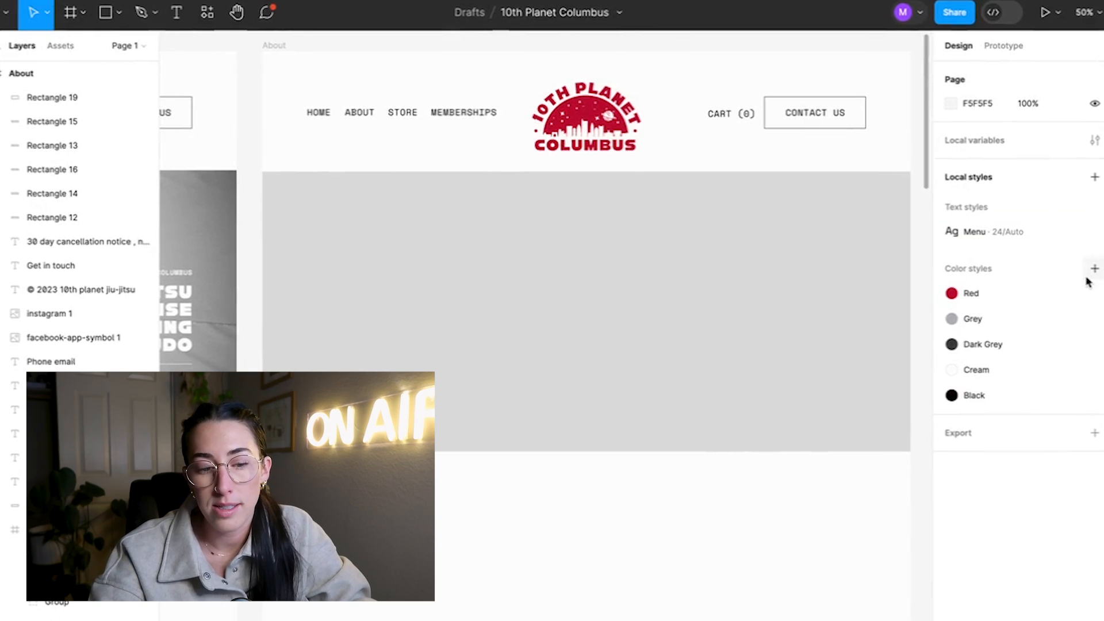
pyautogui.click(1094, 269)
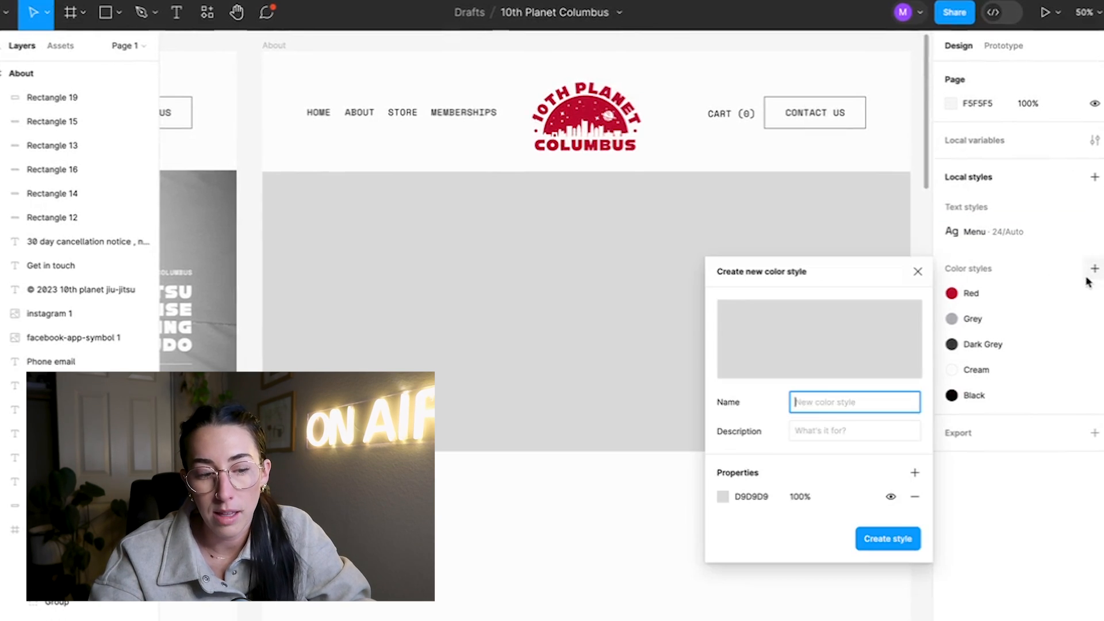
pyautogui.click(917, 273)
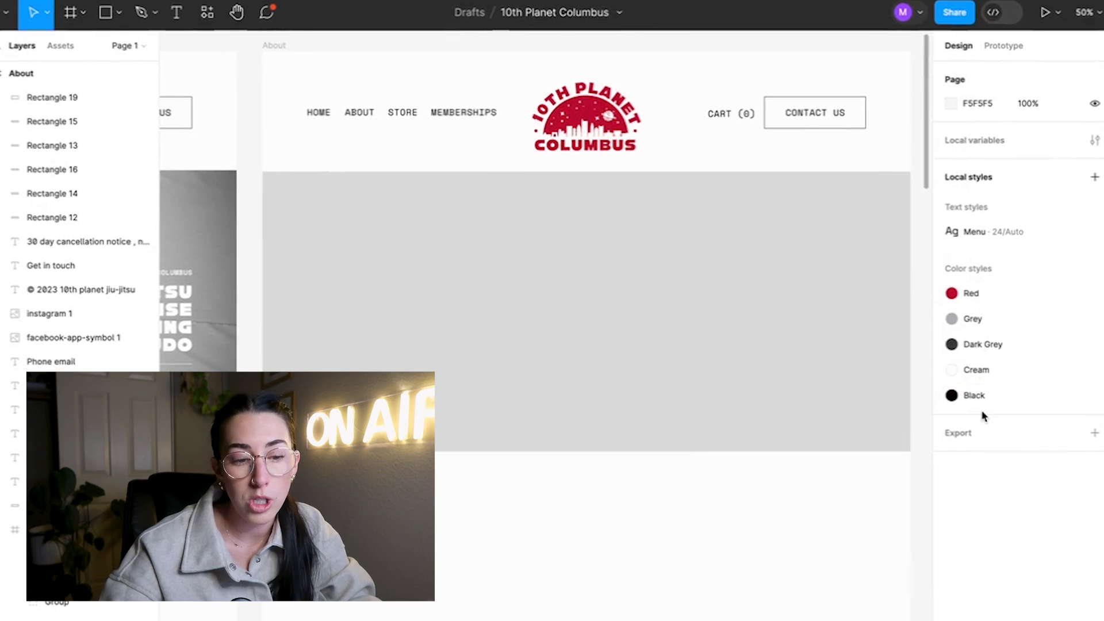
# - Try the Grey and Dark Grey library color styles as the About hero rectangle's fill
pyautogui.click(831, 379)
pyautogui.click(950, 376)
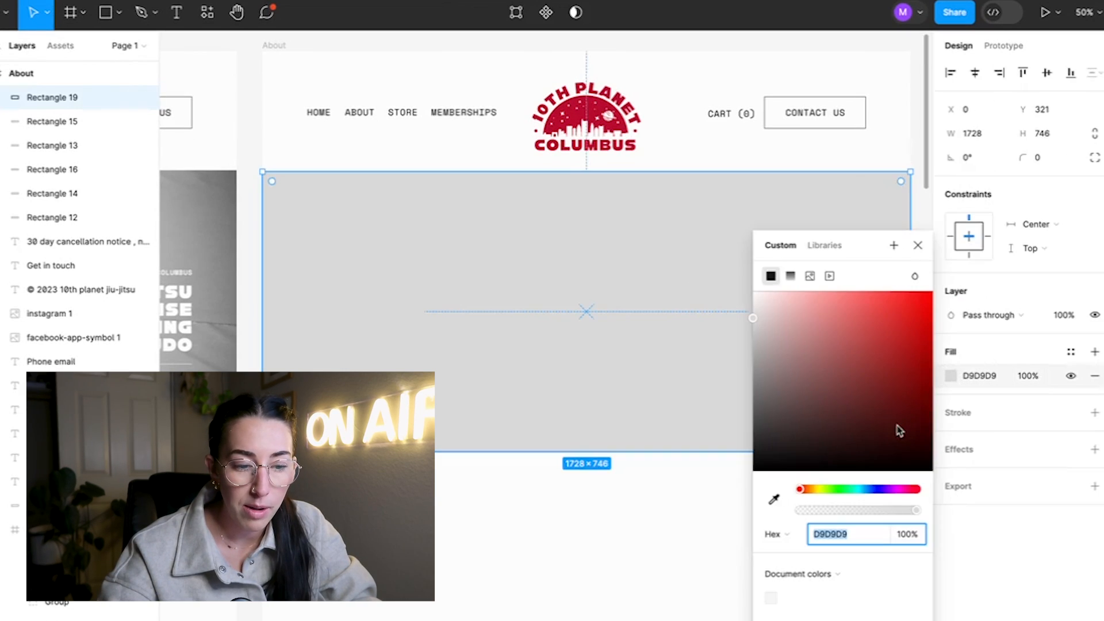
pyautogui.click(823, 245)
pyautogui.click(785, 363)
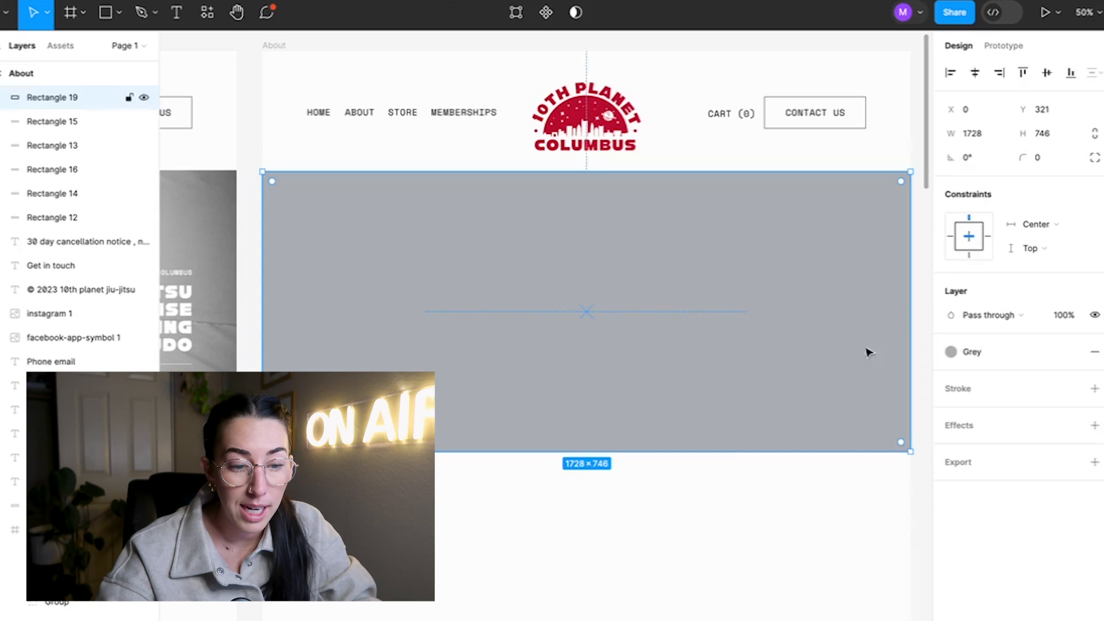
pyautogui.click(954, 354)
pyautogui.click(805, 499)
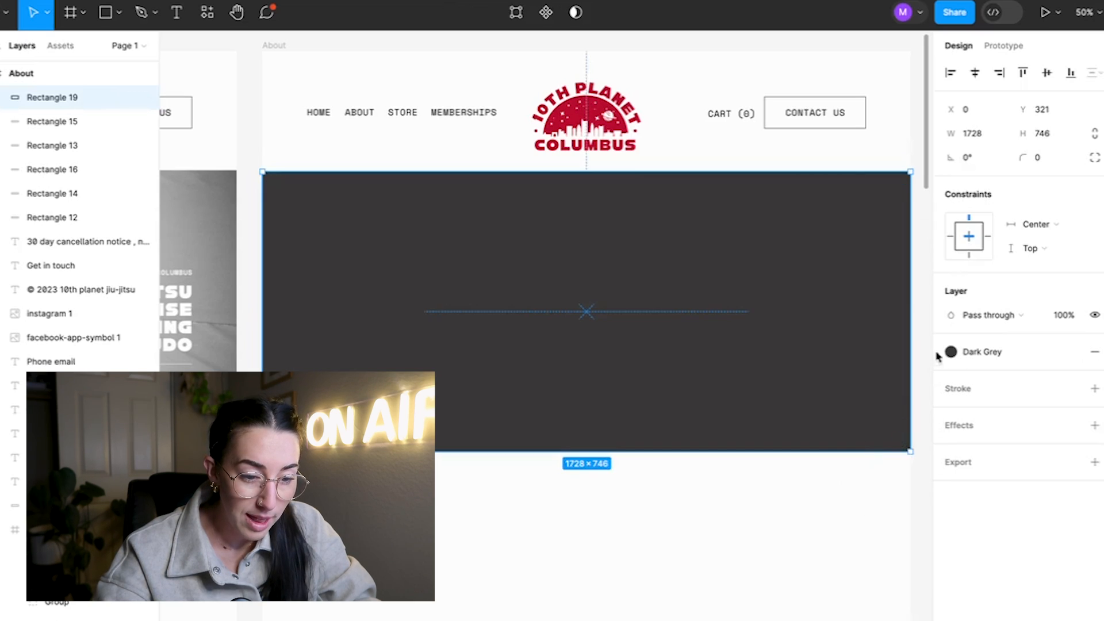
pyautogui.click(949, 352)
pyautogui.click(716, 532)
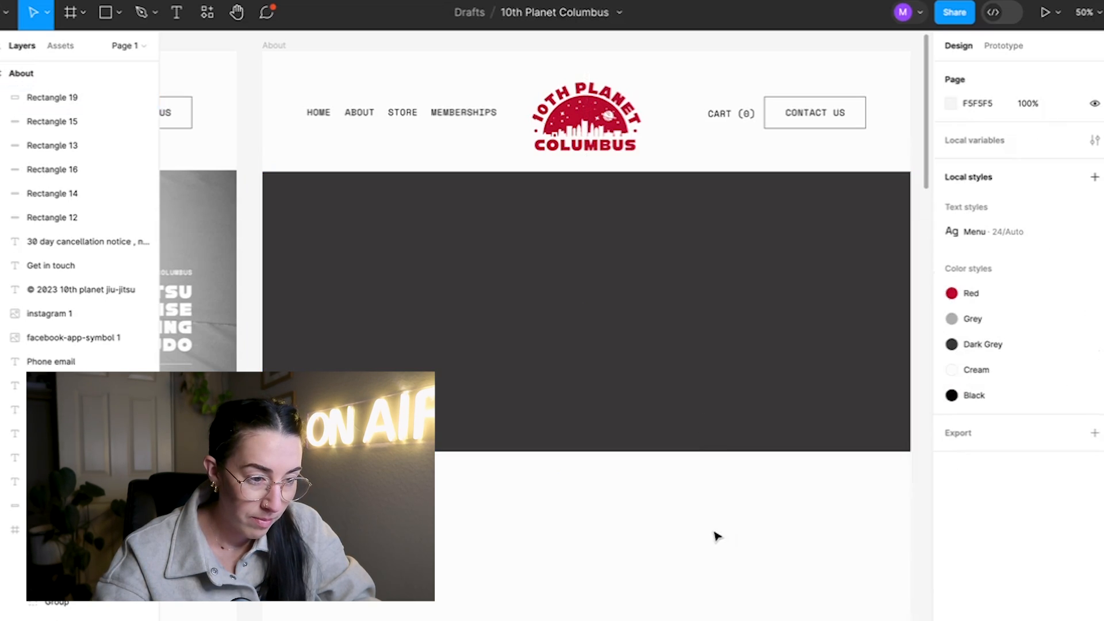
# - Apply the Cream library color style to the About page's hero rectangle and deselect it
pyautogui.click(848, 358)
pyautogui.click(952, 352)
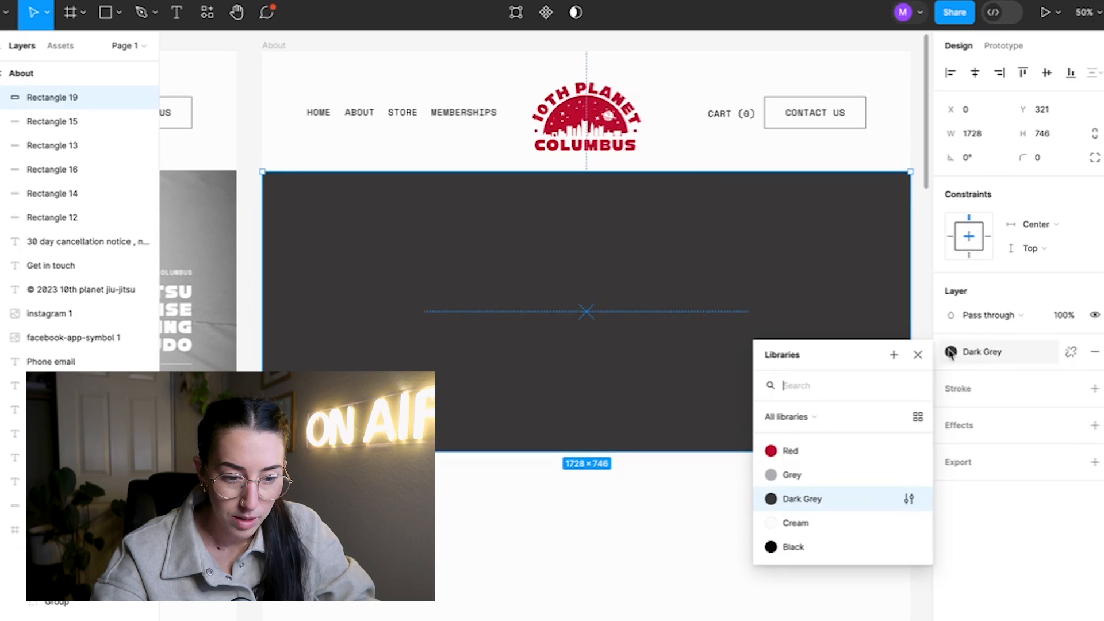
pyautogui.click(768, 524)
pyautogui.click(771, 527)
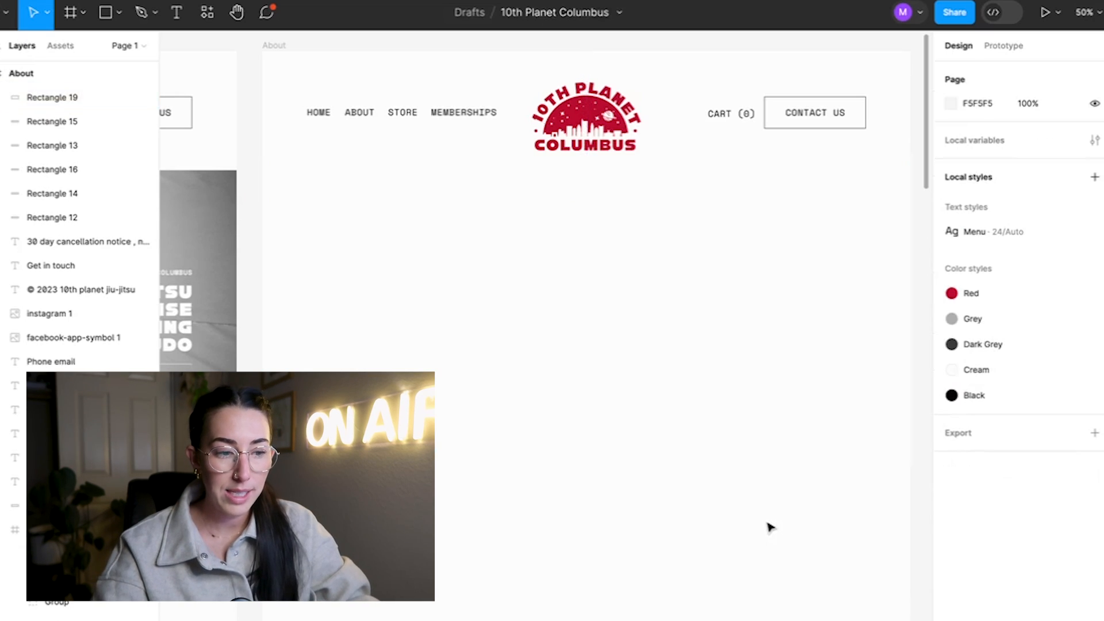
# - Copy the Join Today heading and the cancellation-notice paragraph below it from the Home page into the About page's hero rectangle
pyautogui.click(712, 393)
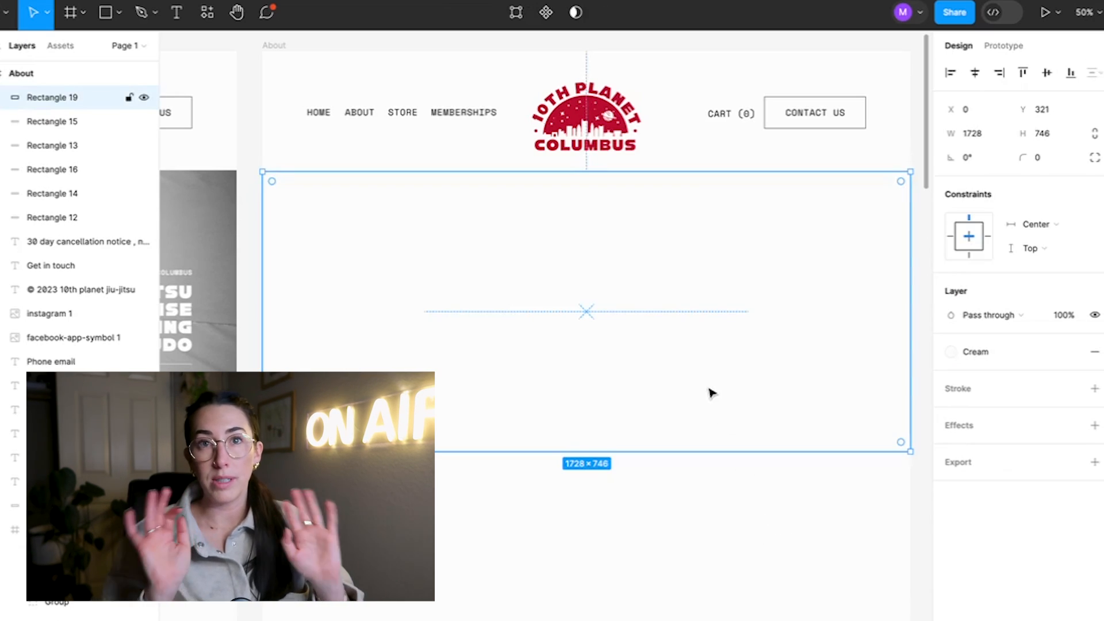
pyautogui.scroll(-3, 668, 461)
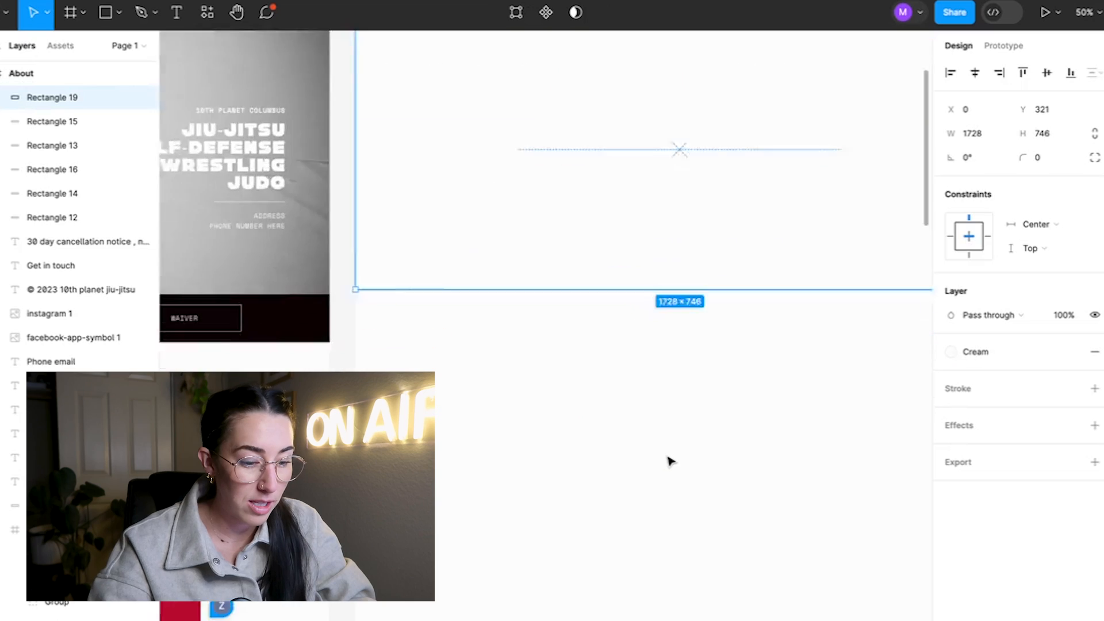
pyautogui.press('super+minus')
pyautogui.scroll(-1, 668, 461)
pyautogui.click(253, 449)
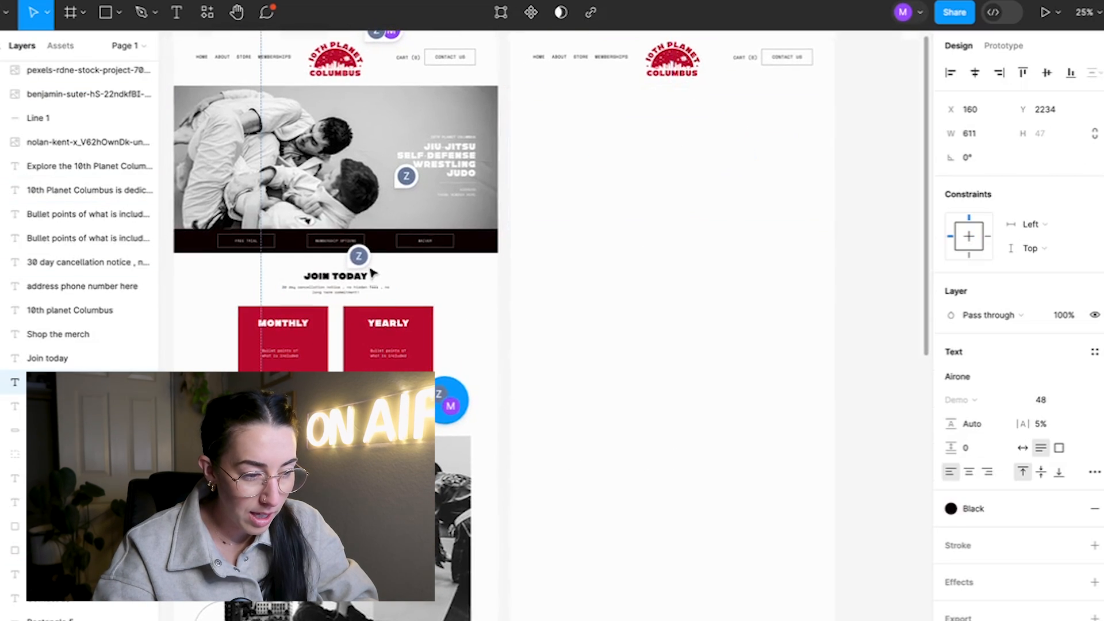
pyautogui.click(344, 278)
pyautogui.keyDown('shift'); pyautogui.click(356, 293); pyautogui.keyUp('shift')
pyautogui.moveTo(356, 295); pyautogui.dragTo(689, 167)
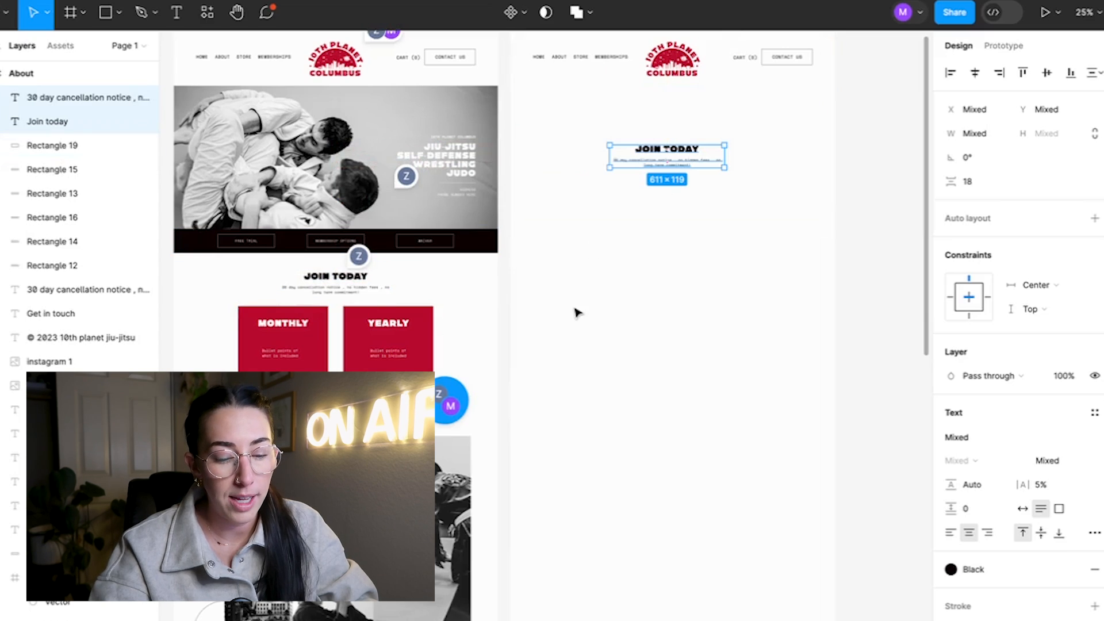
# - Center the copied heading and paragraph horizontally in the About hero, with the heading at X 558, Y 634, and deselect them
pyautogui.press('super+equal')
pyautogui.scroll(3, 576, 313)
pyautogui.hscroll(2, 577, 313)
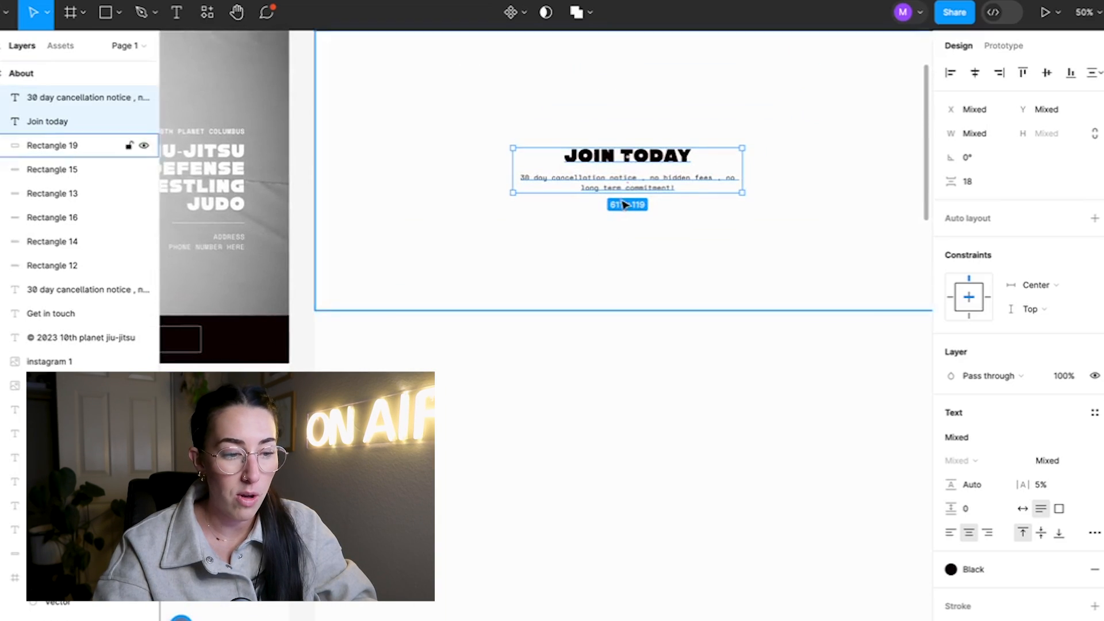
pyautogui.moveTo(635, 179); pyautogui.dragTo(640, 179)
pyautogui.click(634, 389)
pyautogui.scroll(2, 634, 386)
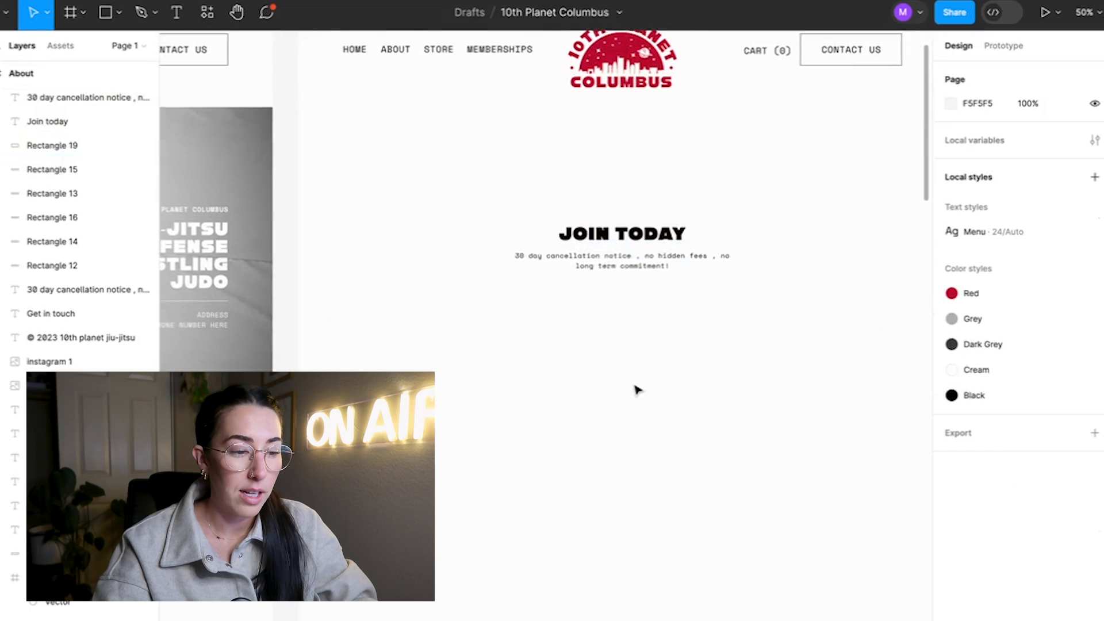
# - Retitle the copied hero heading as "About us" and leave its paragraph text as placeholder
pyautogui.doubleClick(640, 233)
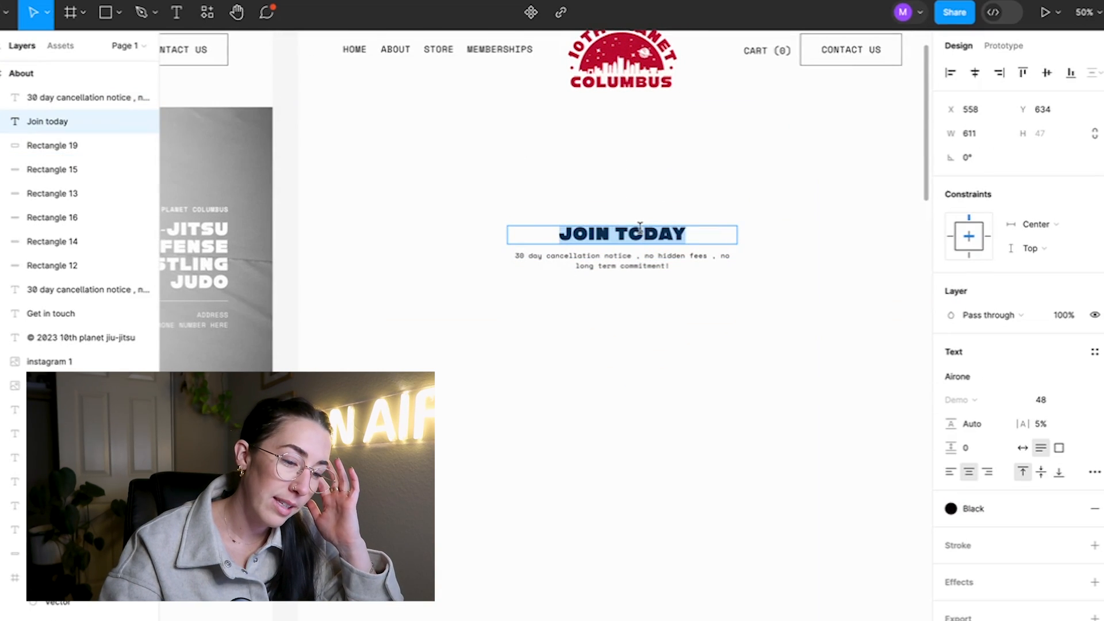
pyautogui.write('About us')
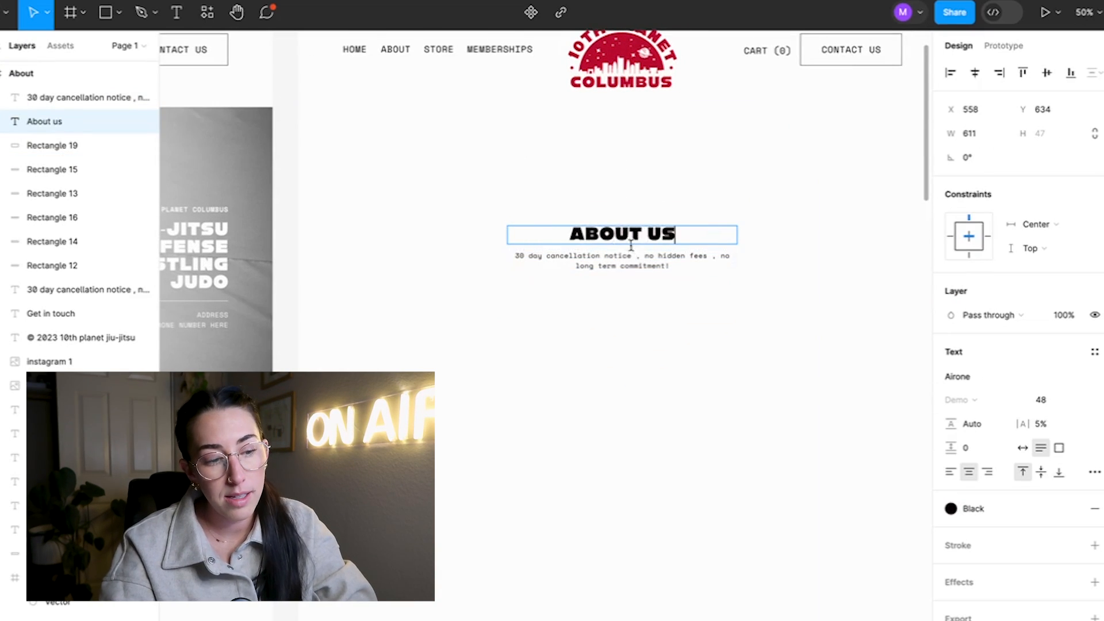
pyautogui.doubleClick(622, 253)
pyautogui.press('super+a')
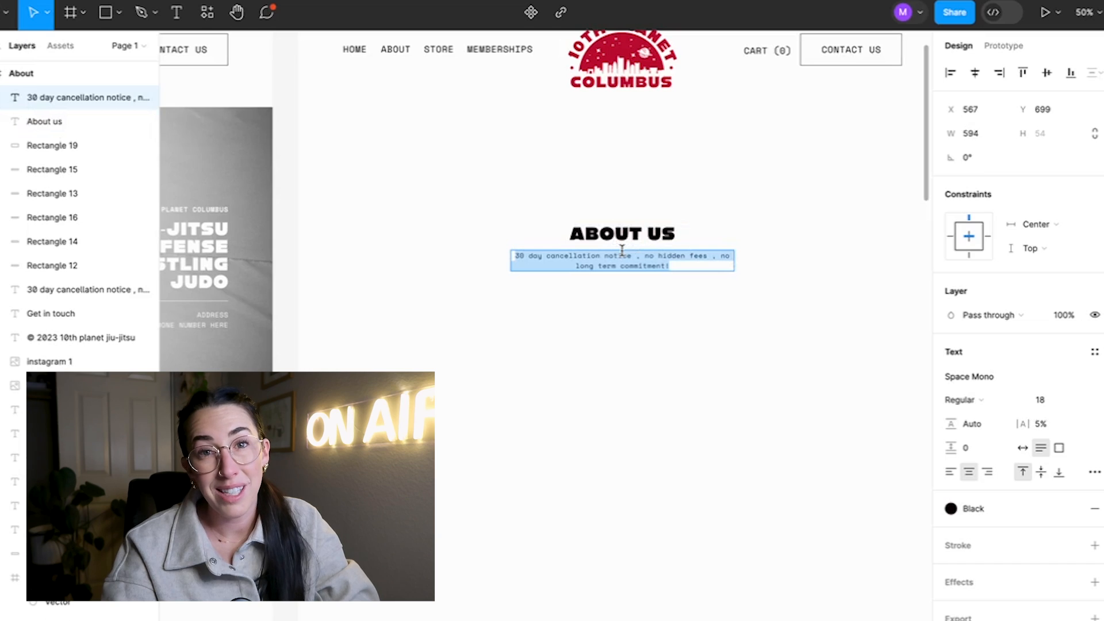
pyautogui.click(597, 491)
pyautogui.press('super+minus')
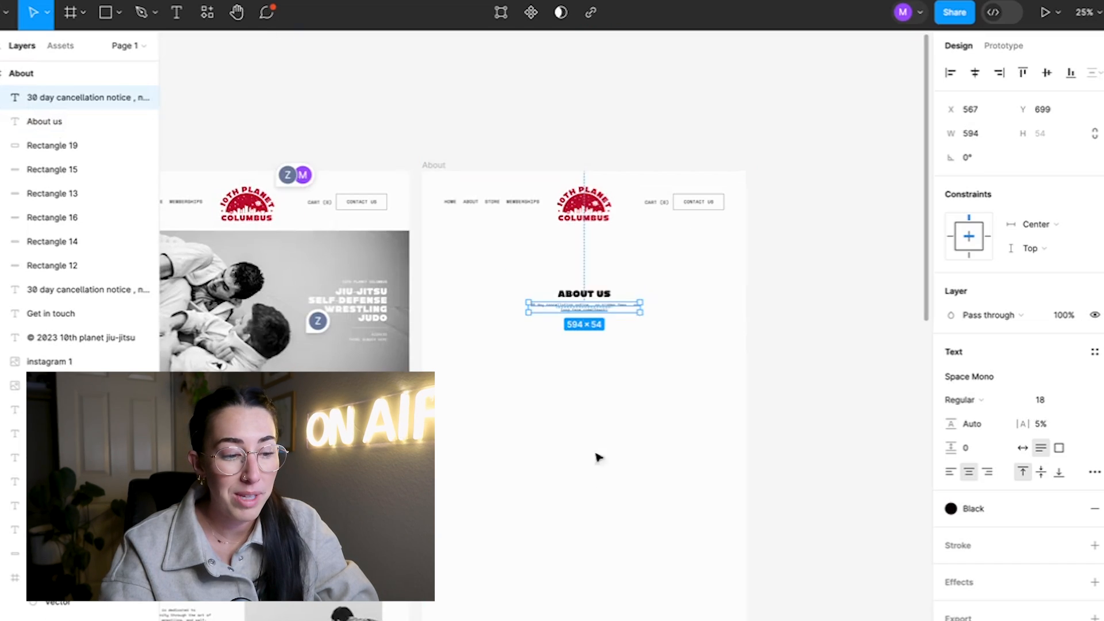
pyautogui.click(625, 354)
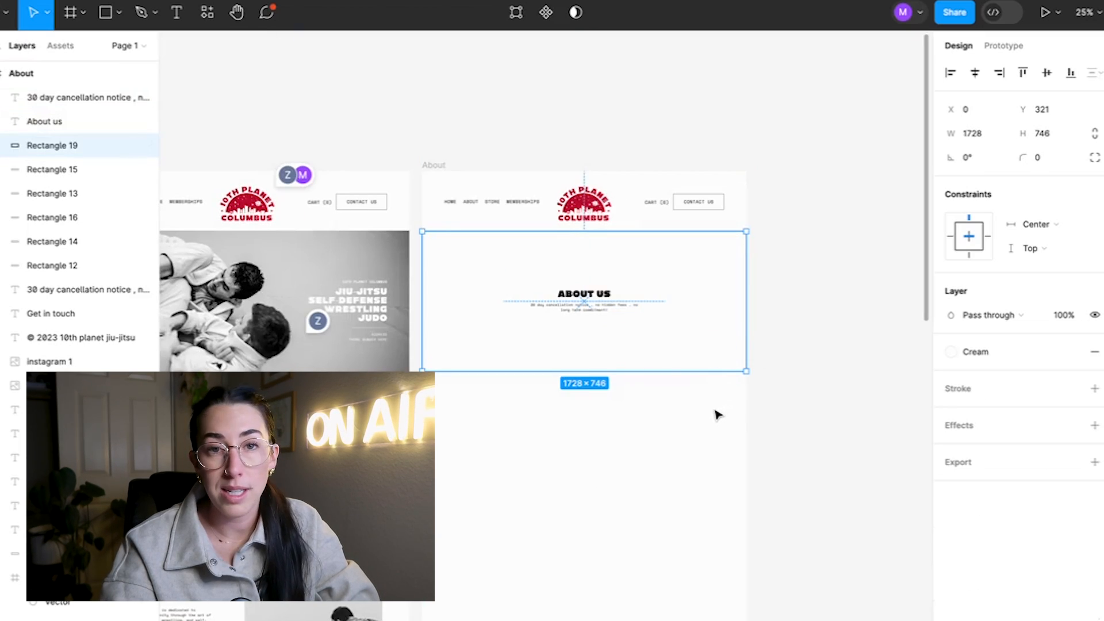
pyautogui.click(679, 439)
# - Copy the Location heading, its divider line and the three overlapping photos from the Home page's Location section
pyautogui.scroll(-5, 680, 441)
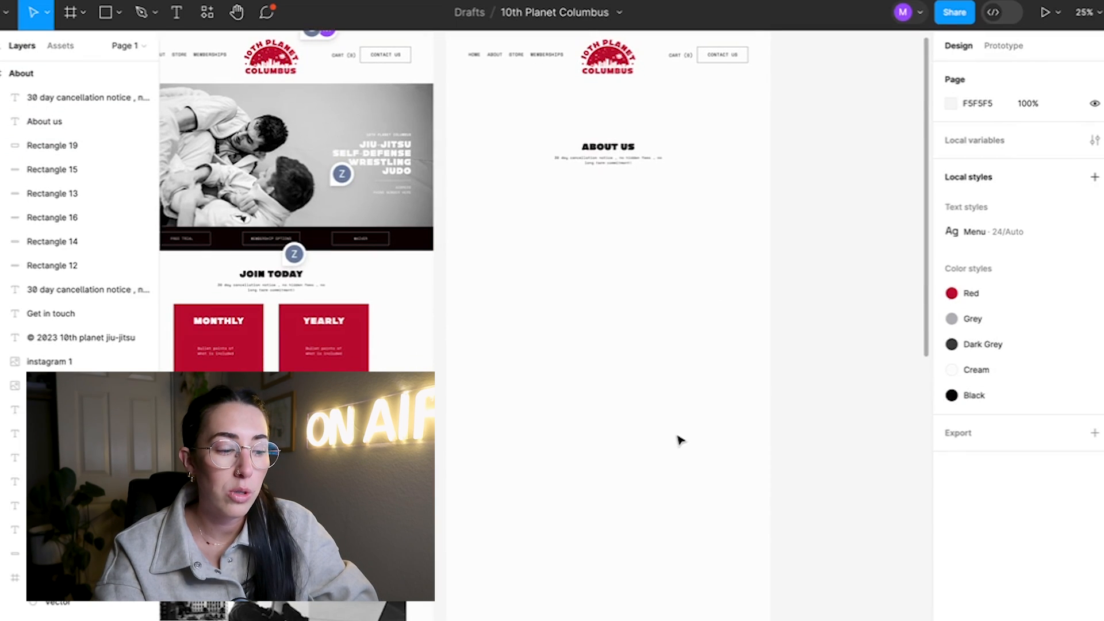
pyautogui.click(338, 518)
pyautogui.scroll(-4, 338, 518)
pyautogui.hscroll(-3, 338, 518)
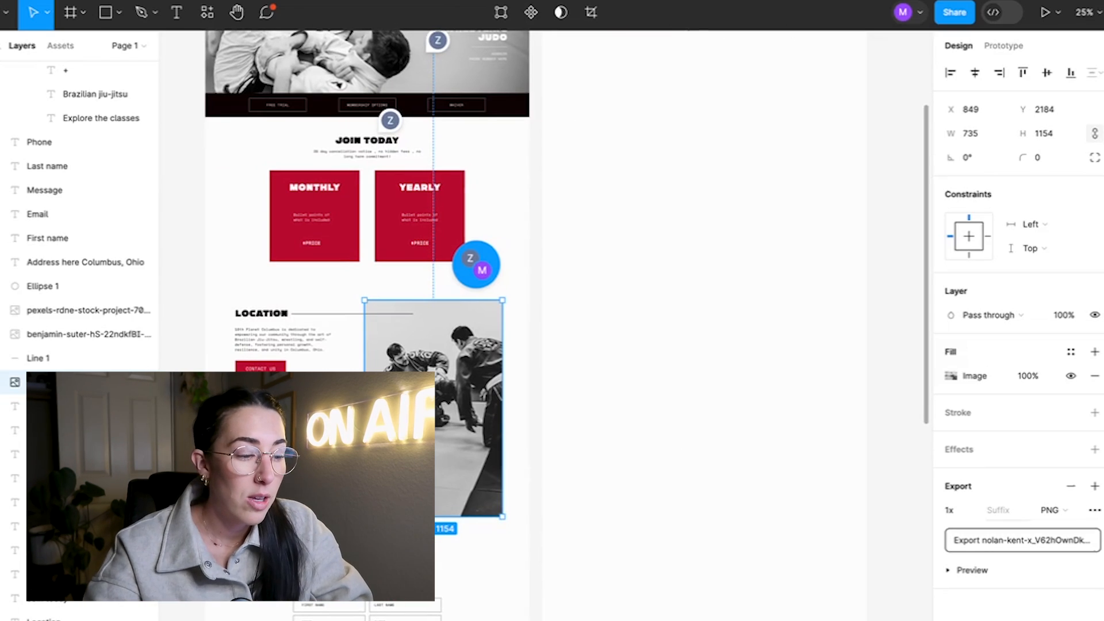
pyautogui.click(262, 313)
pyautogui.keyDown('shift'); pyautogui.click(344, 314); pyautogui.keyUp('shift')
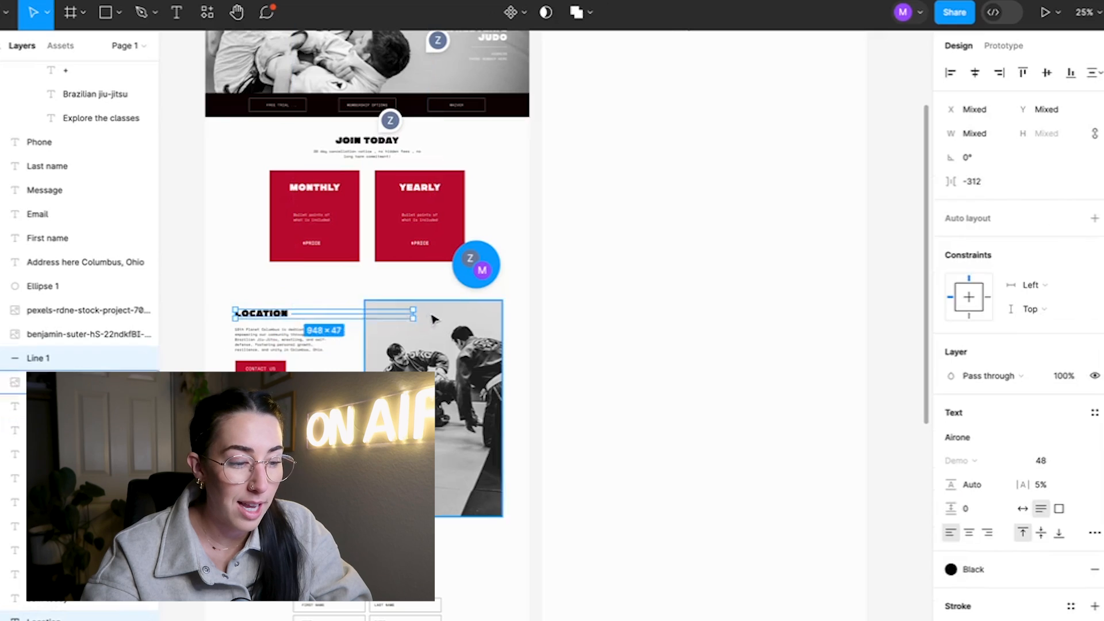
pyautogui.keyDown('shift'); pyautogui.click(433, 318); pyautogui.keyUp('shift')
pyautogui.keyDown('shift'); pyautogui.click(86, 334); pyautogui.keyUp('shift')
pyautogui.keyDown('shift'); pyautogui.click(87, 310); pyautogui.keyUp('shift')
pyautogui.click(695, 248)
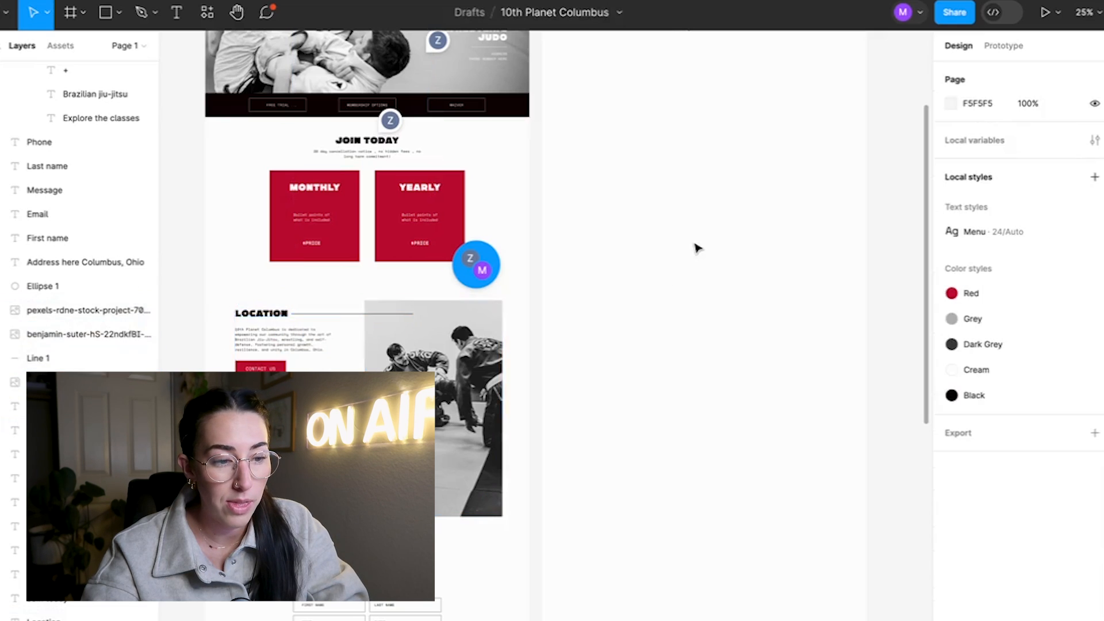
# - Paste the Location heading, divider line and three photos into the About page and place them directly below the hero
pyautogui.hotkey('ctrl', 'v')
pyautogui.moveTo(320, 581); pyautogui.dragTo(646, 370)
pyautogui.click(688, 577)
pyautogui.moveTo(688, 577); pyautogui.dragTo(448, 306)
pyautogui.moveTo(650, 348); pyautogui.dragTo(652, 358)
pyautogui.click(632, 618)
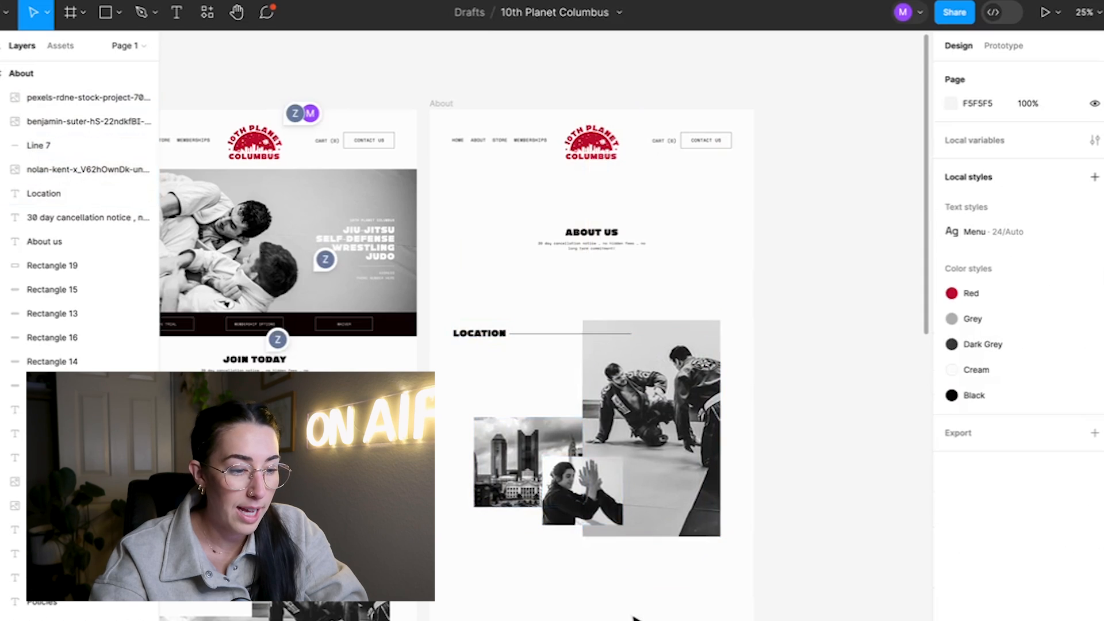
# - Move the copied Location heading and divider line down, clear of the photos on the About page
pyautogui.scroll(1, 604, 489)
pyautogui.scroll(-4, 582, 373)
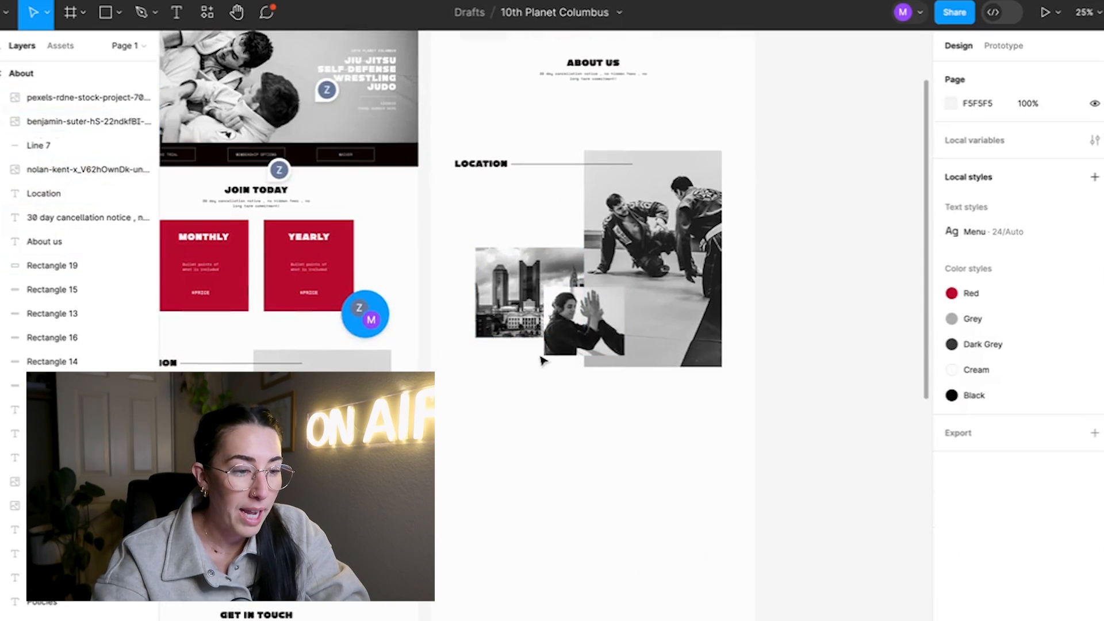
pyautogui.click(505, 165)
pyautogui.moveTo(560, 189); pyautogui.dragTo(621, 437)
# - Mirror the photo collage: large grappling photo left at X 158, skyline photo to its right, small portrait overlapping both at X 678, Y 1759
pyautogui.moveTo(682, 283); pyautogui.dragTo(626, 282)
pyautogui.click(570, 319)
pyautogui.click(532, 308)
pyautogui.moveTo(599, 328); pyautogui.dragTo(615, 305)
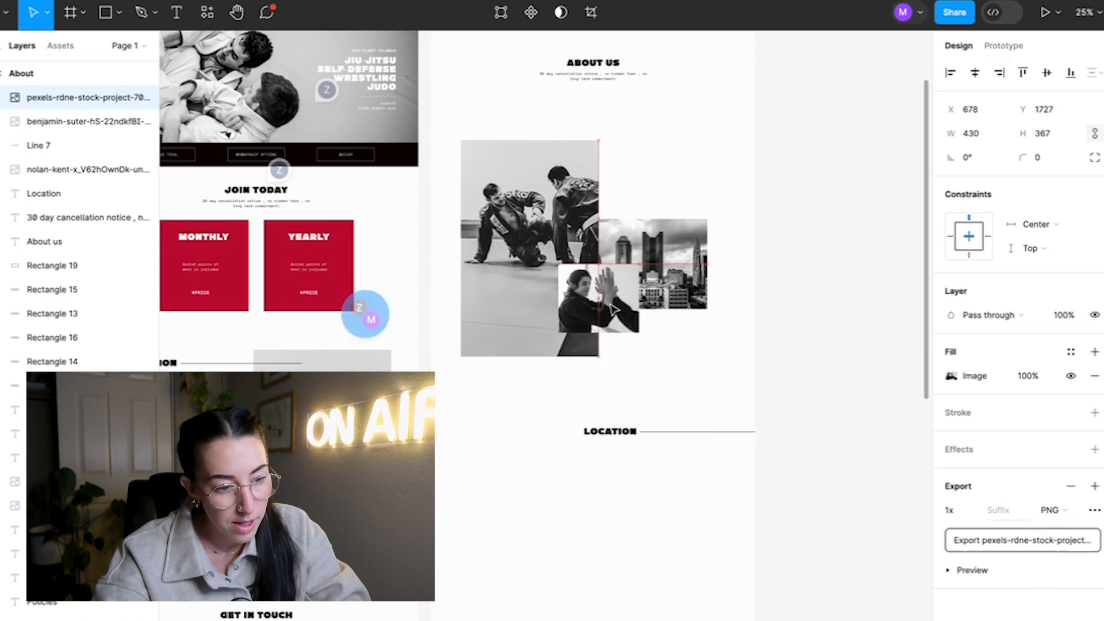
pyautogui.click(634, 401)
pyautogui.moveTo(677, 242); pyautogui.dragTo(677, 250)
pyautogui.moveTo(619, 311); pyautogui.dragTo(586, 317)
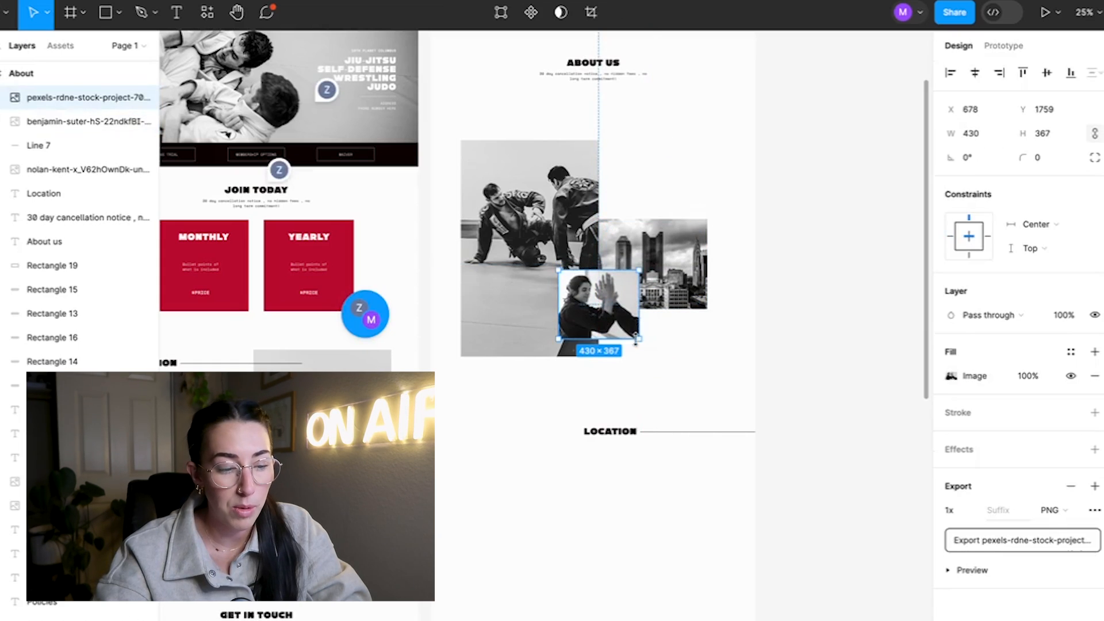
# - Move the Location heading up beside the top of the large photo and right-align its text
pyautogui.click(631, 432)
pyautogui.moveTo(625, 438); pyautogui.dragTo(698, 156)
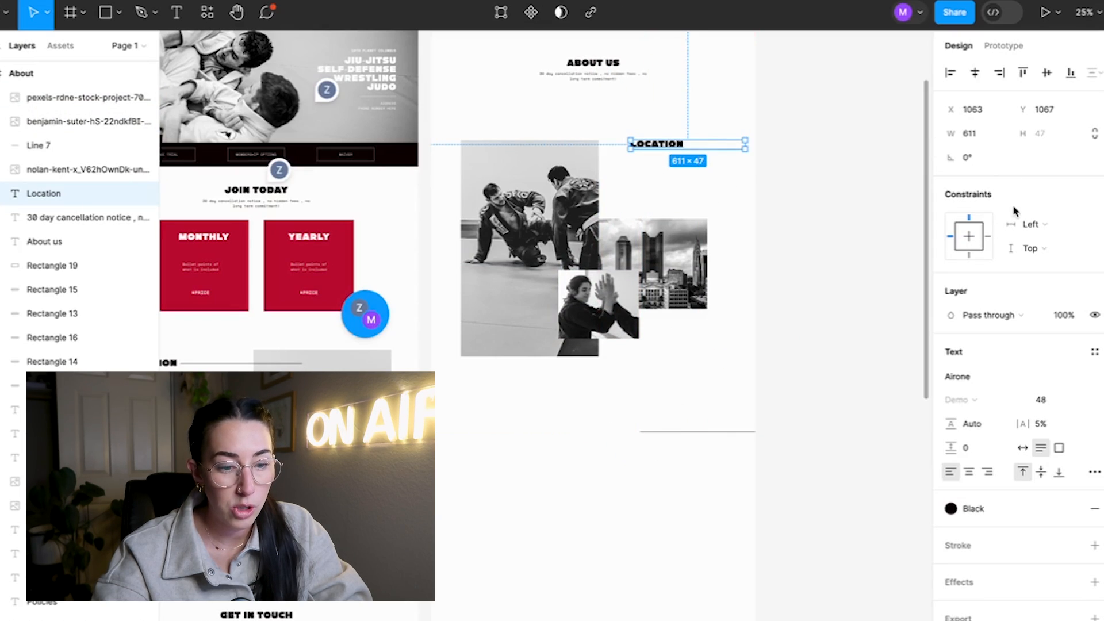
pyautogui.click(987, 472)
pyautogui.click(772, 471)
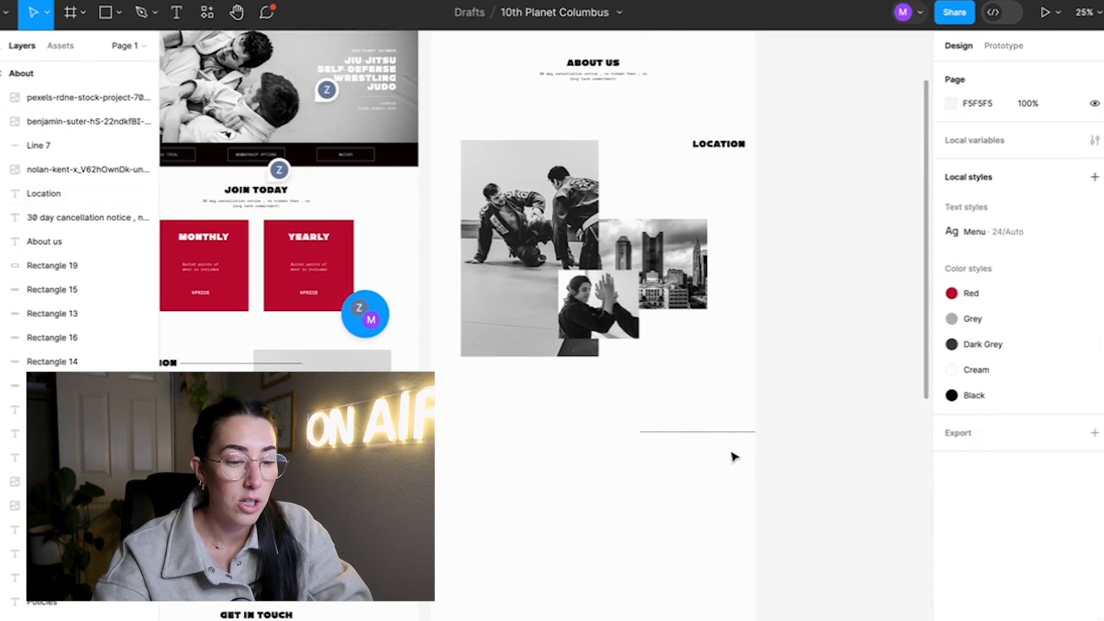
# - Line the heading up with the skyline photo's right edge at X 861, Y 1114, and place the divider line before it at Y 1138
pyautogui.moveTo(733, 434); pyautogui.dragTo(622, 150)
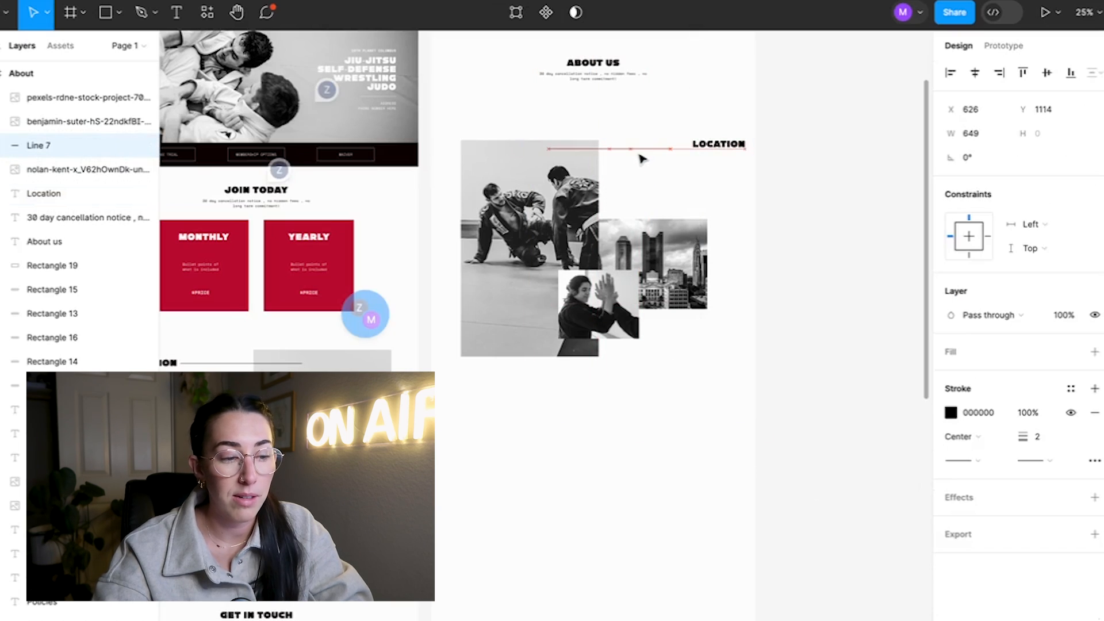
pyautogui.moveTo(715, 148); pyautogui.dragTo(680, 158)
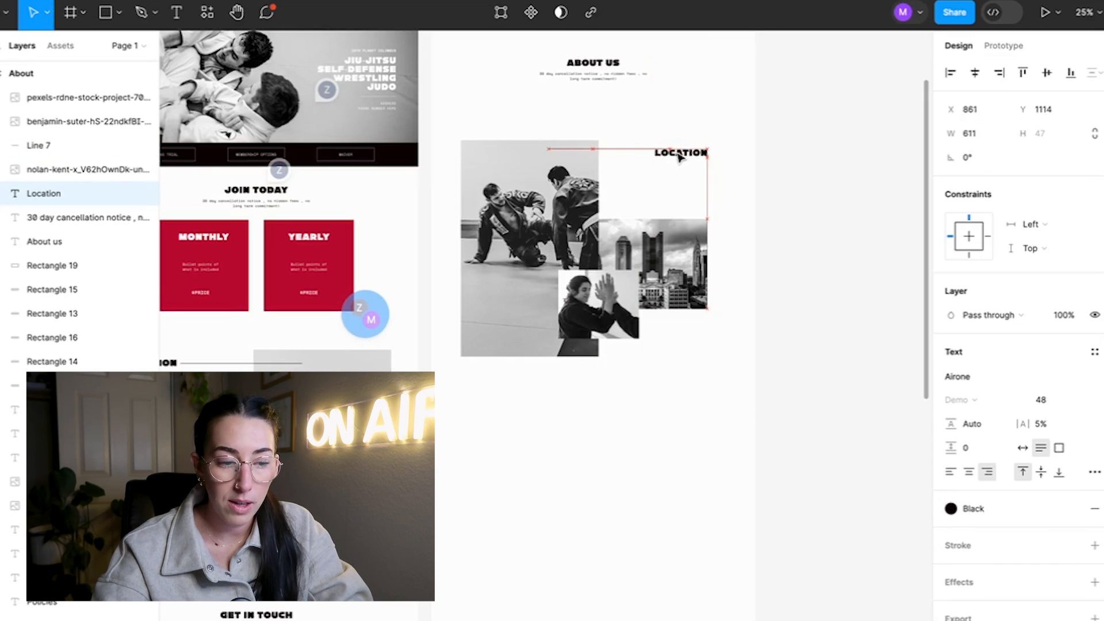
pyautogui.click(557, 143)
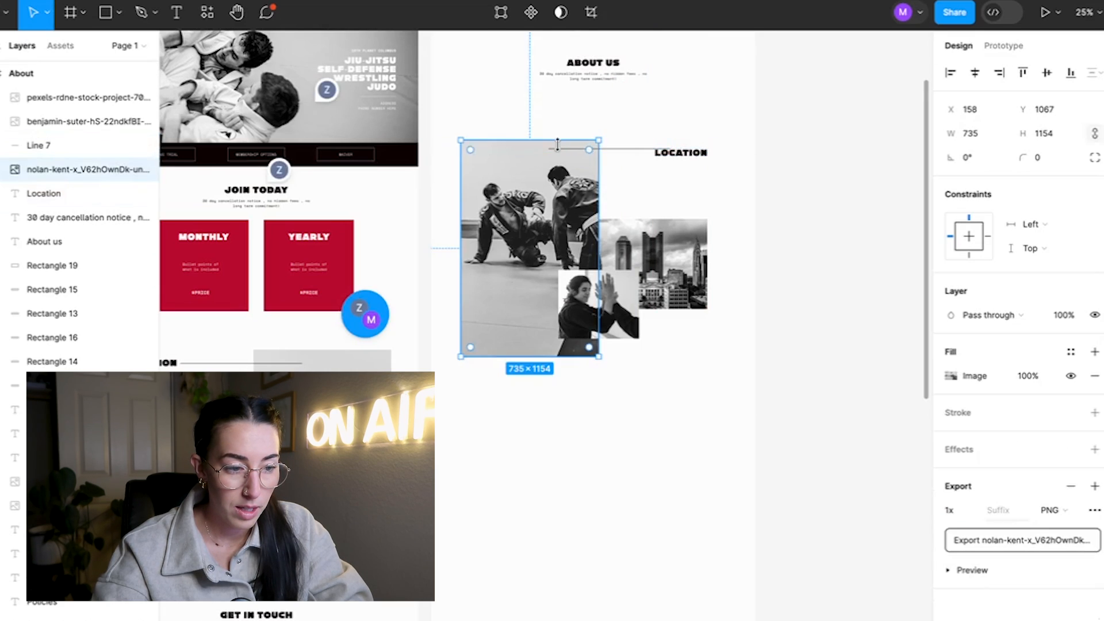
pyautogui.moveTo(614, 151); pyautogui.dragTo(601, 159)
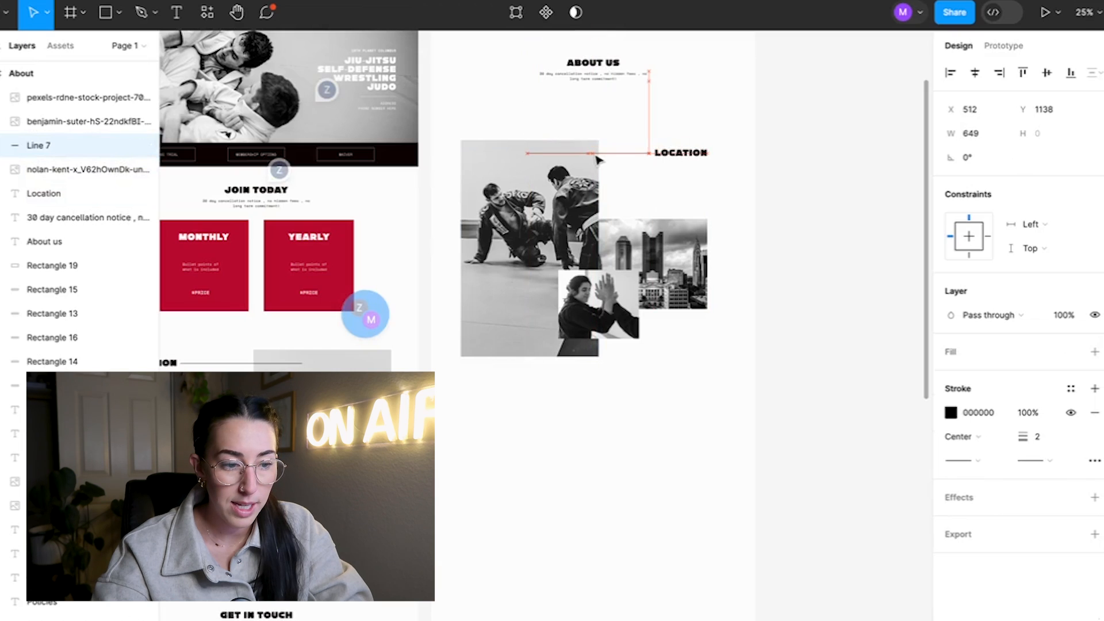
# - Change the Location heading above the skyline photo on the About page to "the owner" and deselect it
pyautogui.click(699, 150)
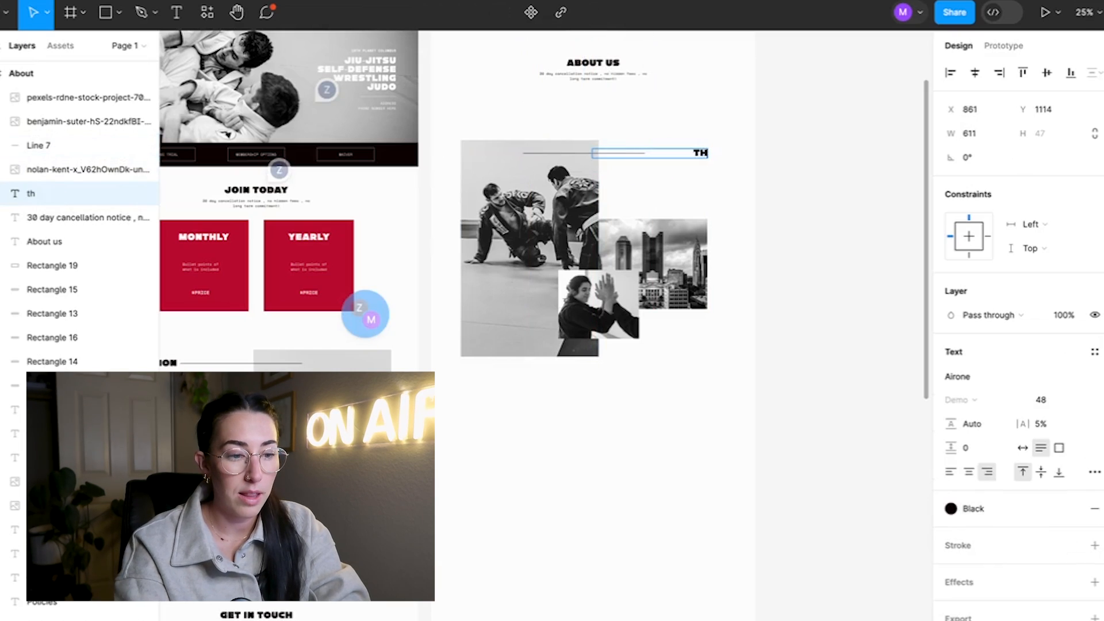
pyautogui.click(632, 154)
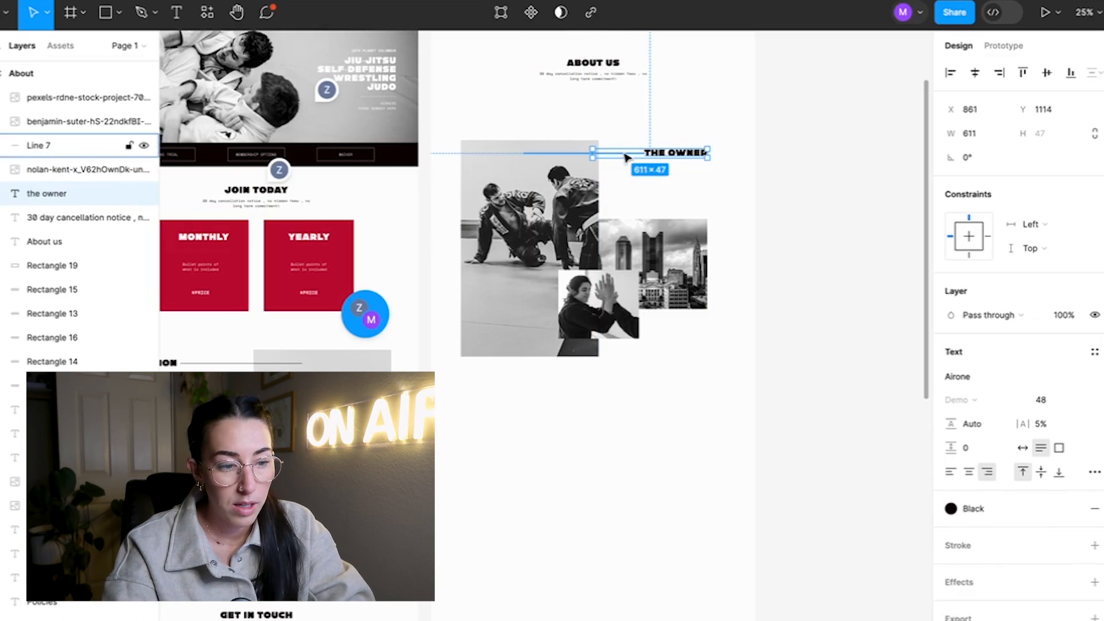
pyautogui.click(657, 180)
# - Move the About us heading and its paragraph slightly up together within the hero and deselect them
pyautogui.scroll(3, 610, 207)
pyautogui.scroll(2, 642, 454)
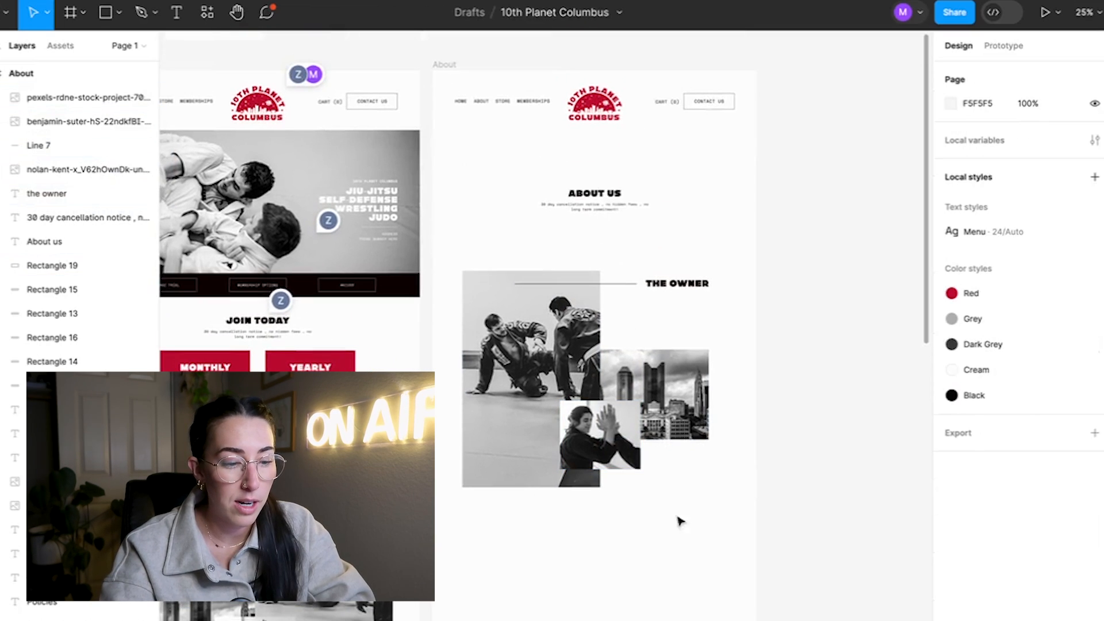
pyautogui.scroll(2, 690, 524)
pyautogui.click(623, 233)
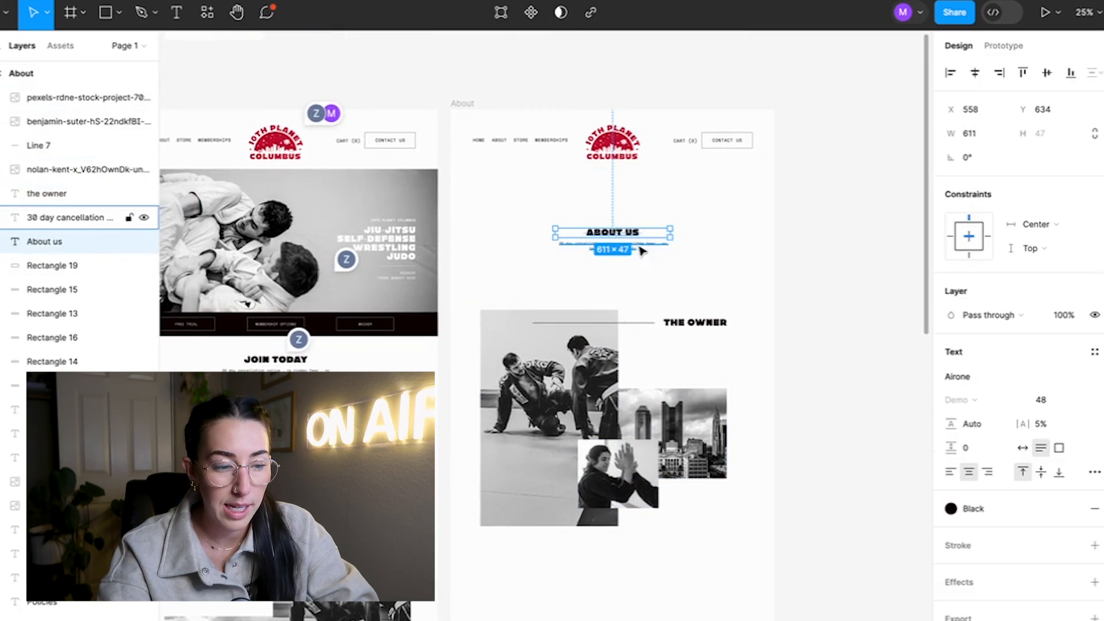
pyautogui.keyDown('shift'); pyautogui.click(652, 253); pyautogui.keyUp('shift')
pyautogui.moveTo(643, 251); pyautogui.dragTo(641, 247)
pyautogui.click(666, 536)
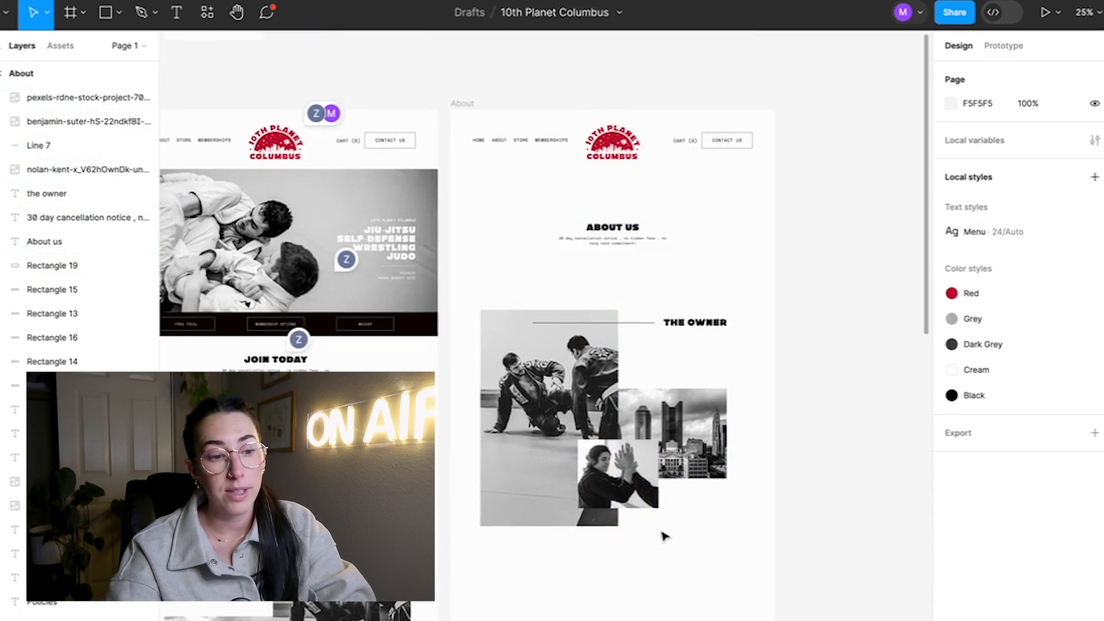
# - Copy the Home page's 10th Planet Columbus paragraph under The Owner heading, right-align its text and position it at X 958, Y 1232
pyautogui.scroll(-4, 666, 537)
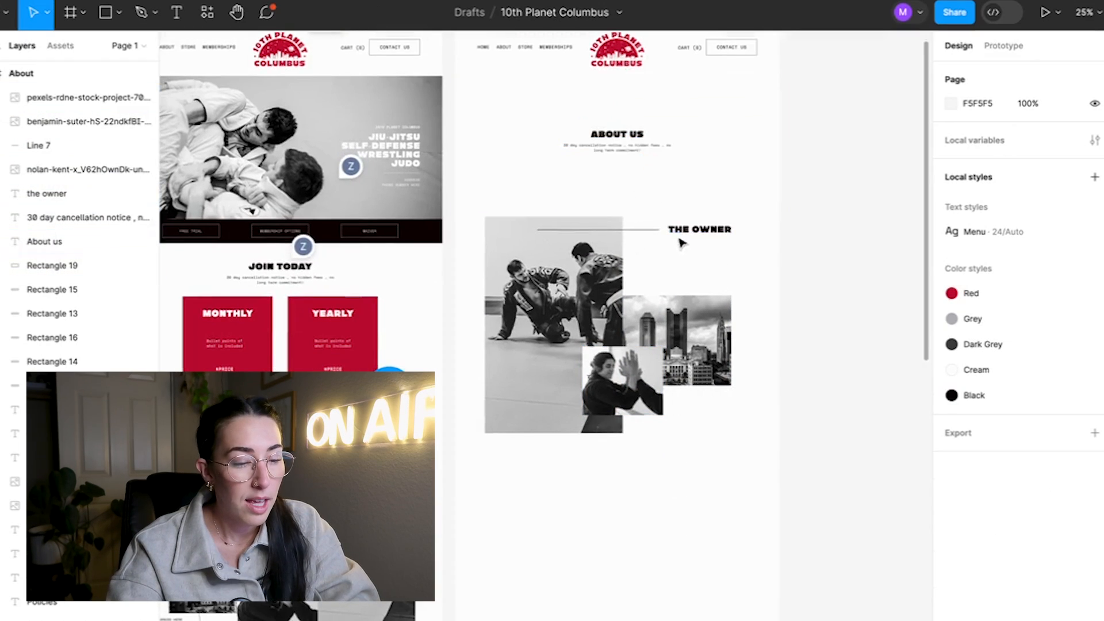
pyautogui.click(631, 185)
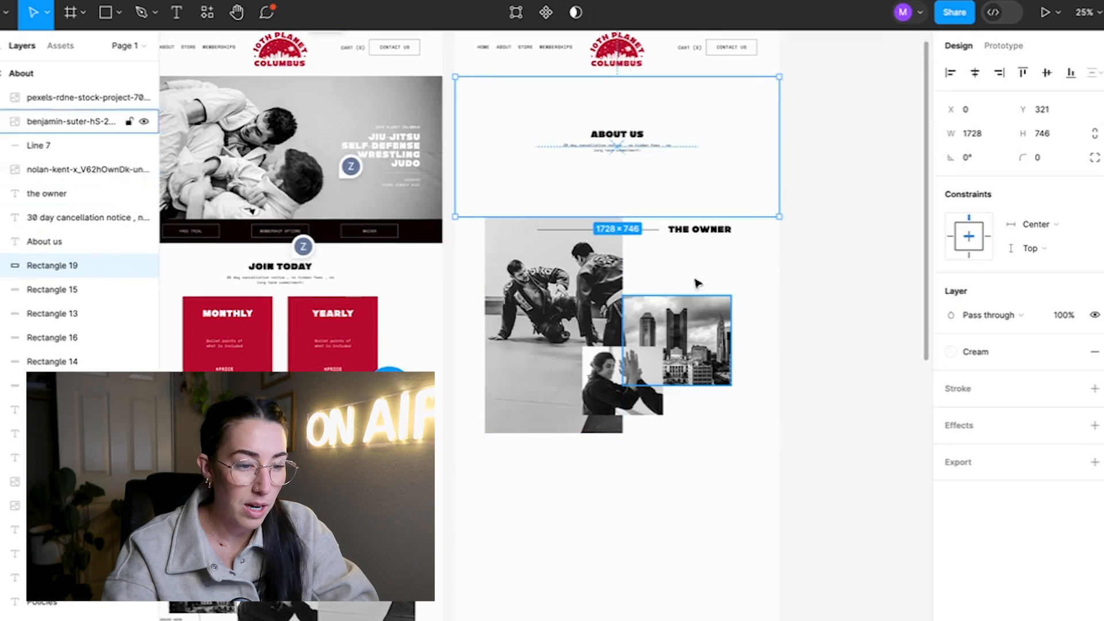
pyautogui.click(672, 280)
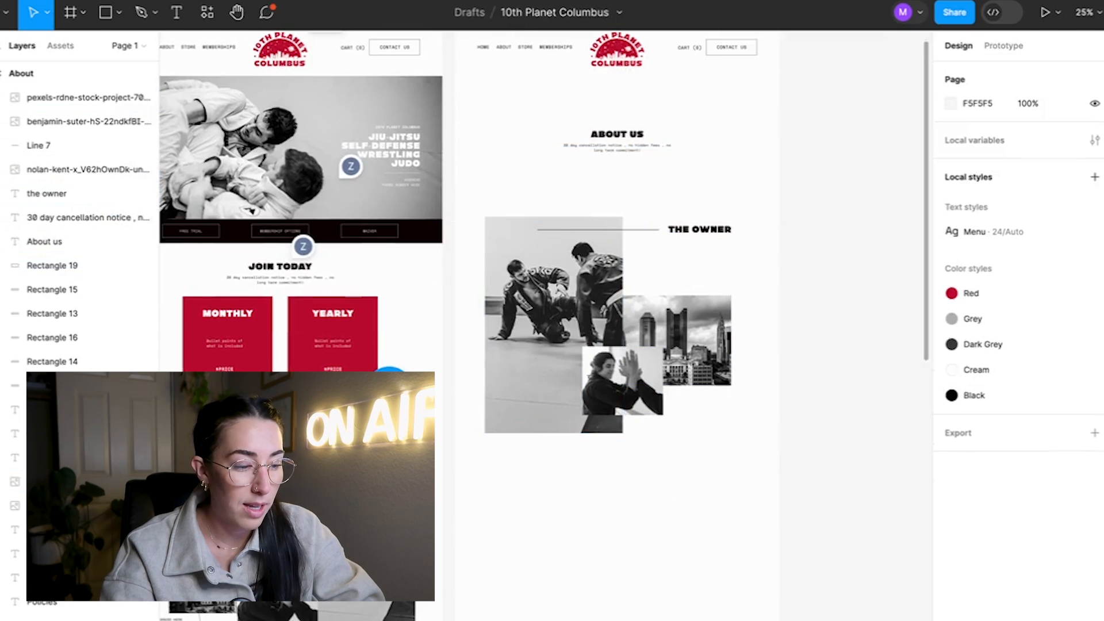
pyautogui.click(198, 466)
pyautogui.moveTo(198, 465); pyautogui.dragTo(696, 249)
pyautogui.moveTo(701, 258); pyautogui.dragTo(709, 268)
pyautogui.click(987, 472)
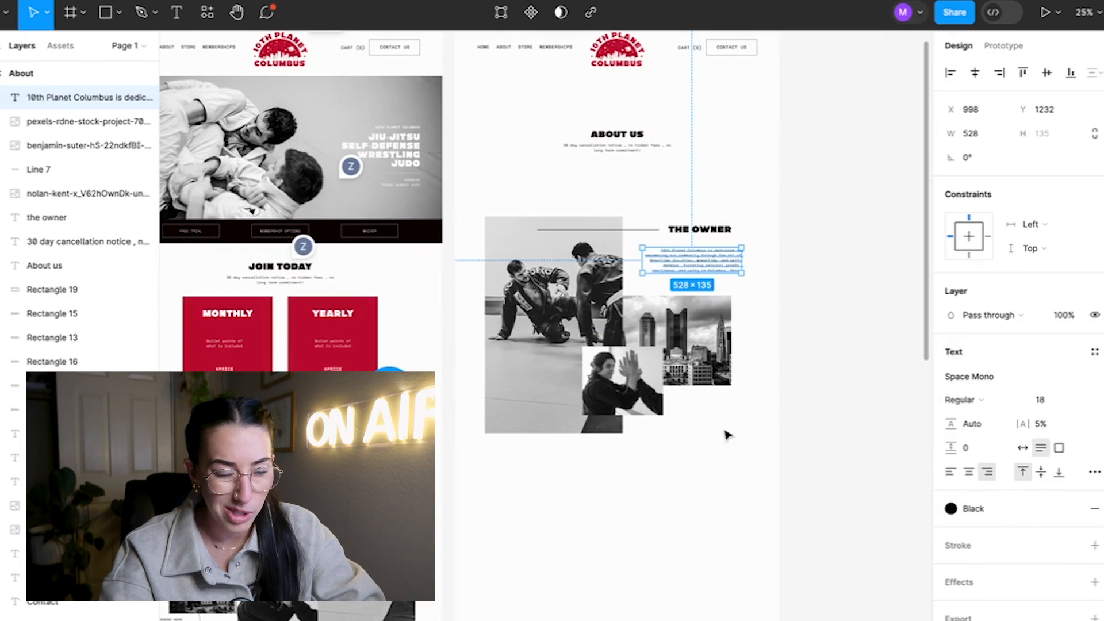
pyautogui.moveTo(732, 257); pyautogui.dragTo(723, 255)
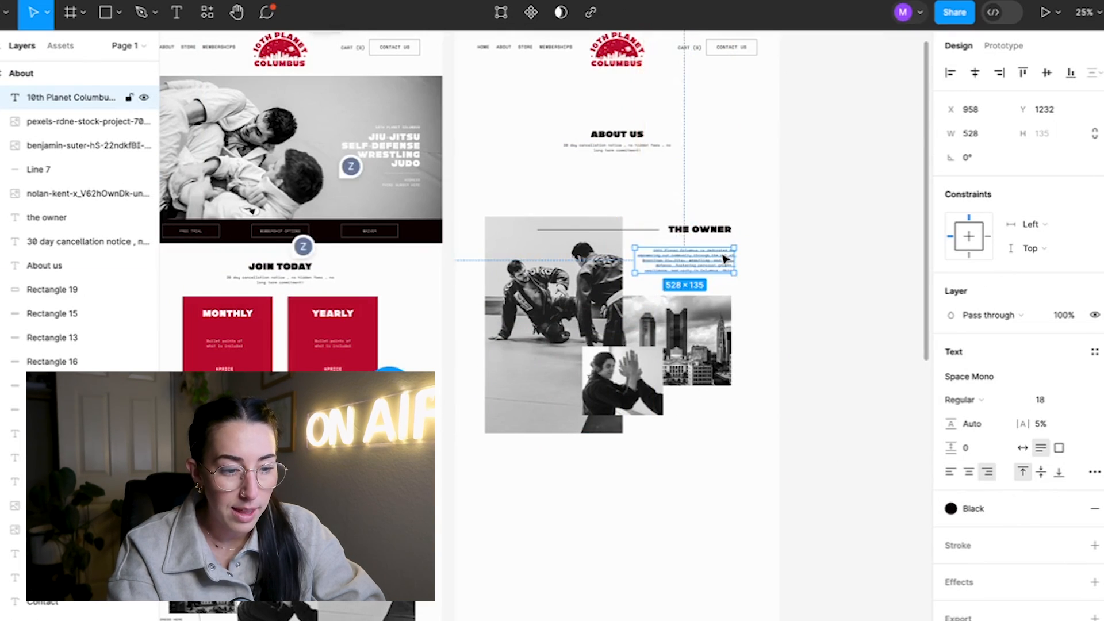
# - Narrow the owner paragraph's text box from its left edge, line its right edge up with the skyline photo and nudge it down slightly
pyautogui.hotkey('ctrl', '+')
pyautogui.hotkey('ctrl', '+')
pyautogui.moveTo(768, 211); pyautogui.dragTo(754, 199)
pyautogui.scroll(1, 741, 239)
pyautogui.hscroll(1, 736, 250)
pyautogui.moveTo(406, 228); pyautogui.dragTo(459, 224)
pyautogui.click(689, 303)
pyautogui.hotkey('ctrl', '-')
pyautogui.moveTo(632, 294); pyautogui.dragTo(632, 299)
pyautogui.click(741, 316)
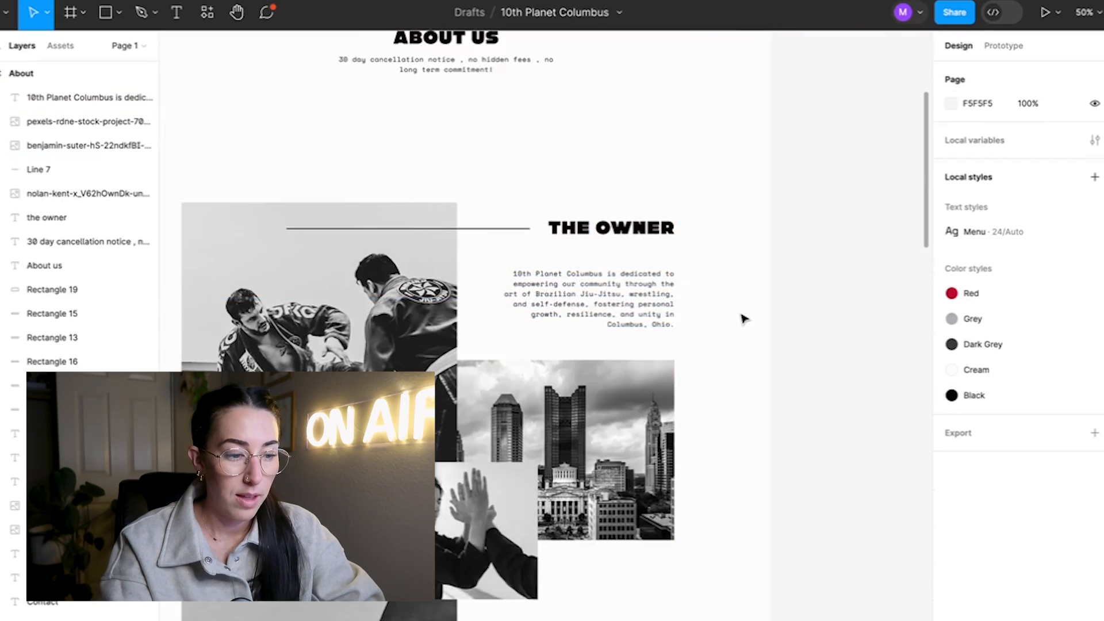
# - Copy the Home page's View full schedule and View memberships button group onto the About page above the Get in Touch form
pyautogui.scroll(-3, 742, 316)
pyautogui.hscroll(-2, 744, 318)
pyautogui.scroll(2, 744, 318)
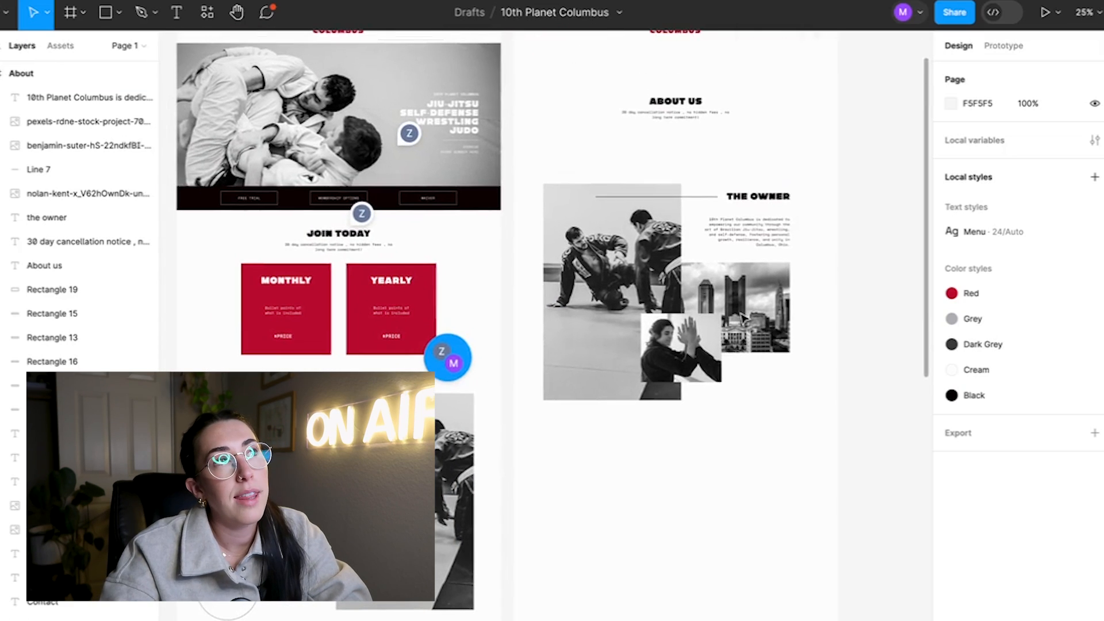
pyautogui.scroll(-2, 719, 305)
pyautogui.hscroll(2, 719, 305)
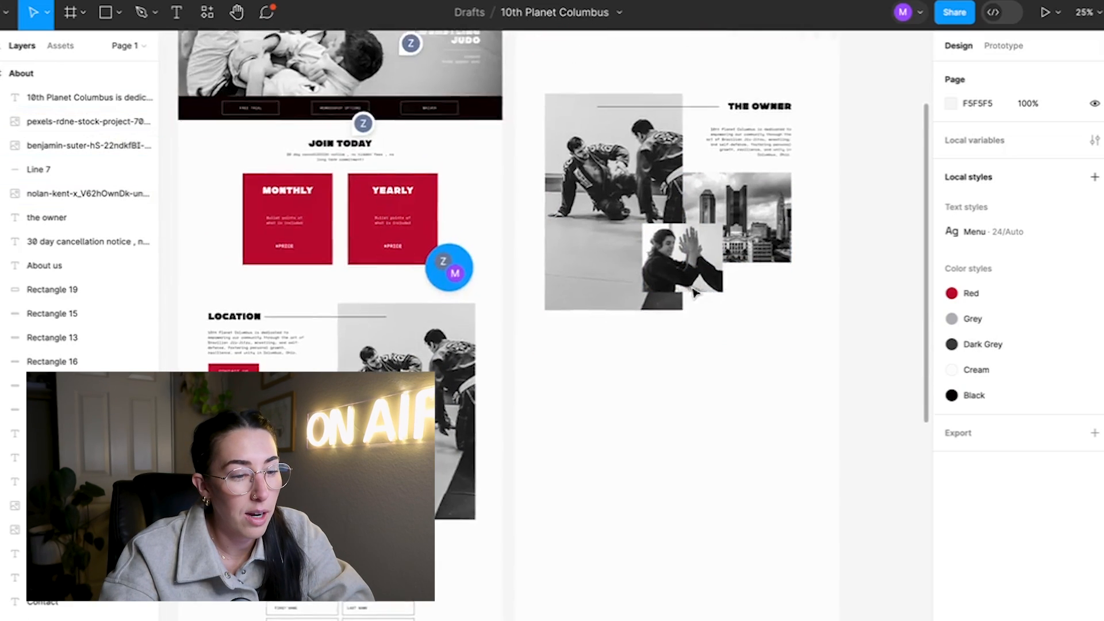
pyautogui.scroll(-5, 695, 293)
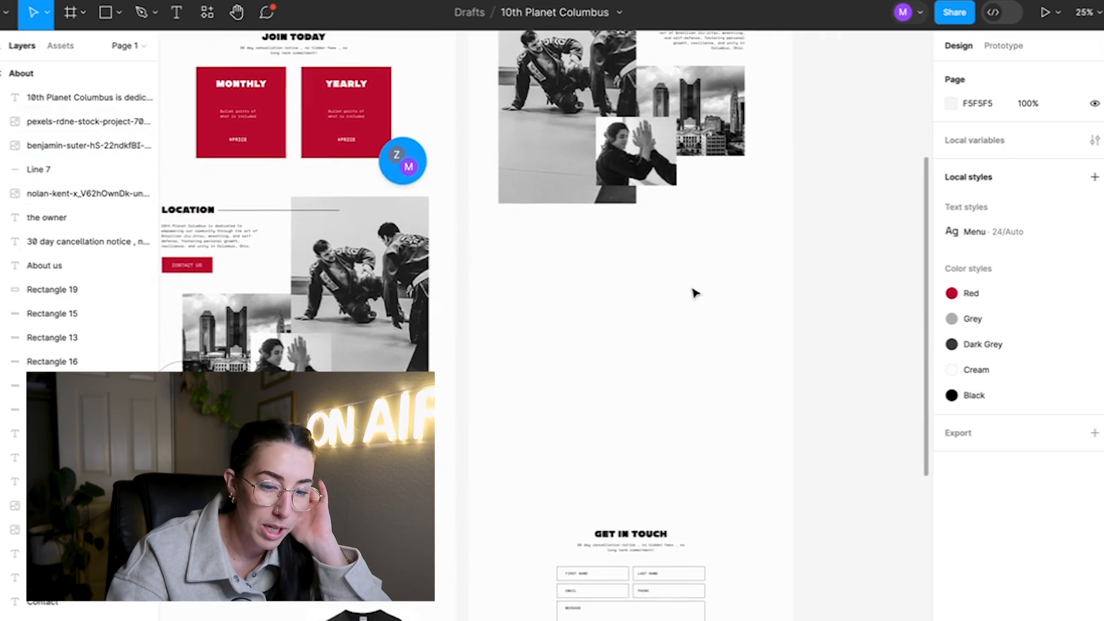
pyautogui.scroll(-15, 695, 293)
pyautogui.hscroll(-4, 693, 270)
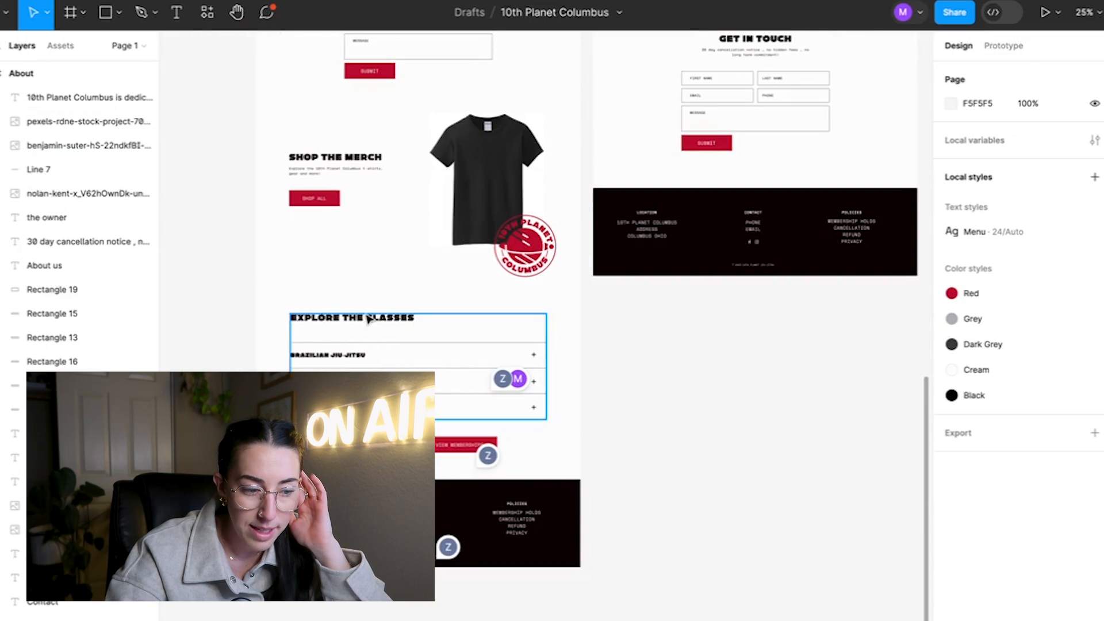
pyautogui.click(414, 444)
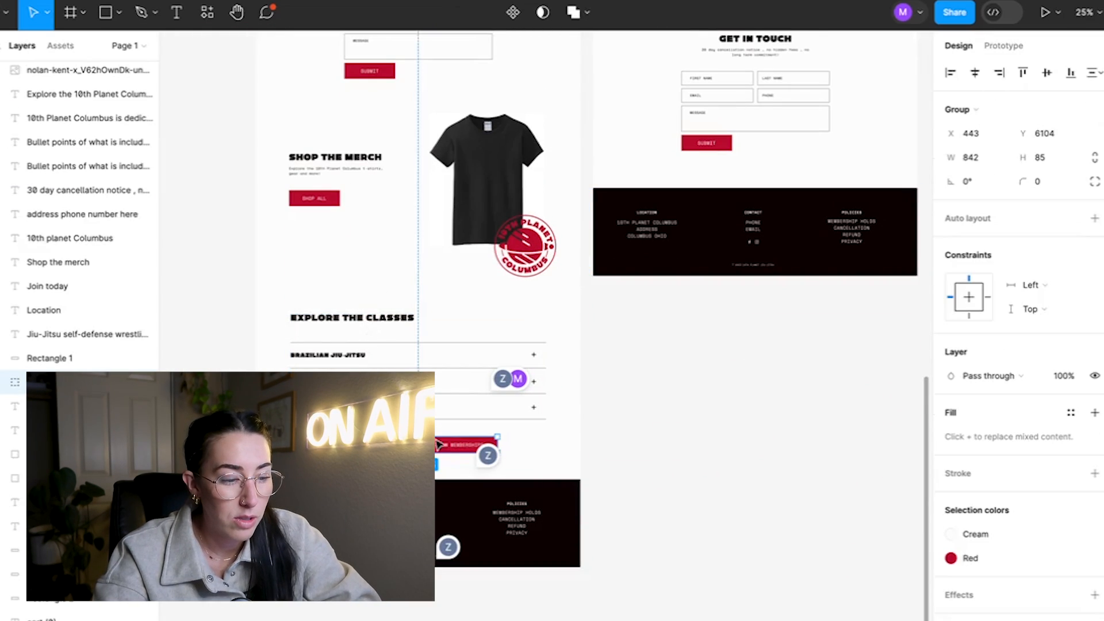
pyautogui.scroll(6, 451, 445)
pyautogui.hscroll(3, 451, 445)
pyautogui.moveTo(354, 620); pyautogui.dragTo(576, 317)
pyautogui.scroll(5, 636, 152)
pyautogui.hscroll(3, 636, 153)
pyautogui.click(613, 246)
pyautogui.scroll(2, 613, 247)
pyautogui.hscroll(1, 613, 247)
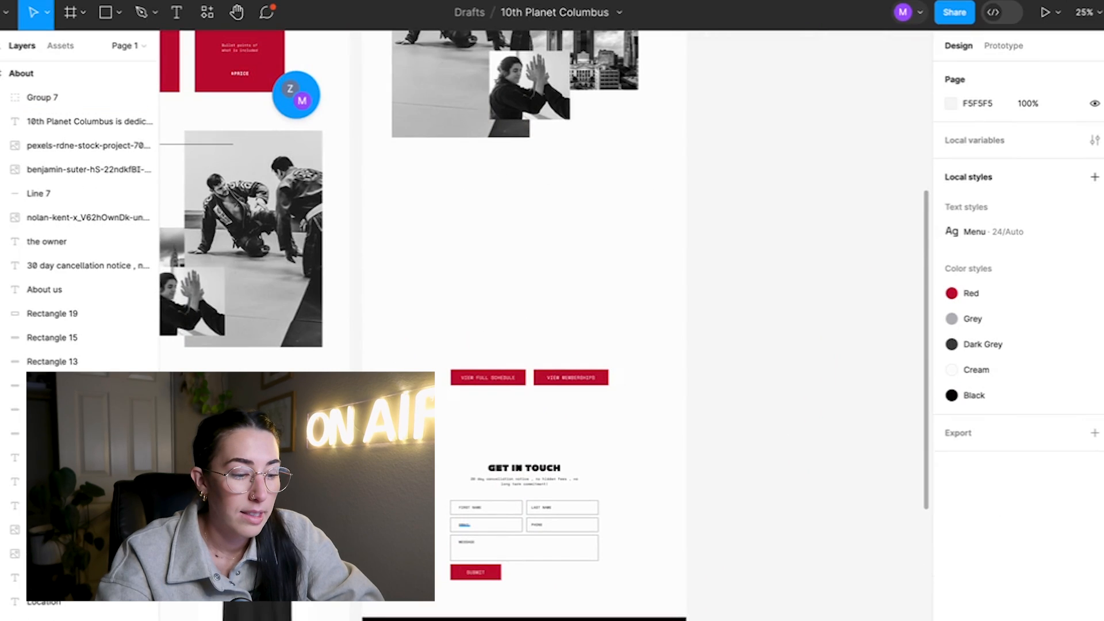
# - Switch to the browser and examine class and about pages on the 10th Planet Oakland, Boulder, Whittier and ATX sites for layout ideas
pyautogui.click(362, 619)
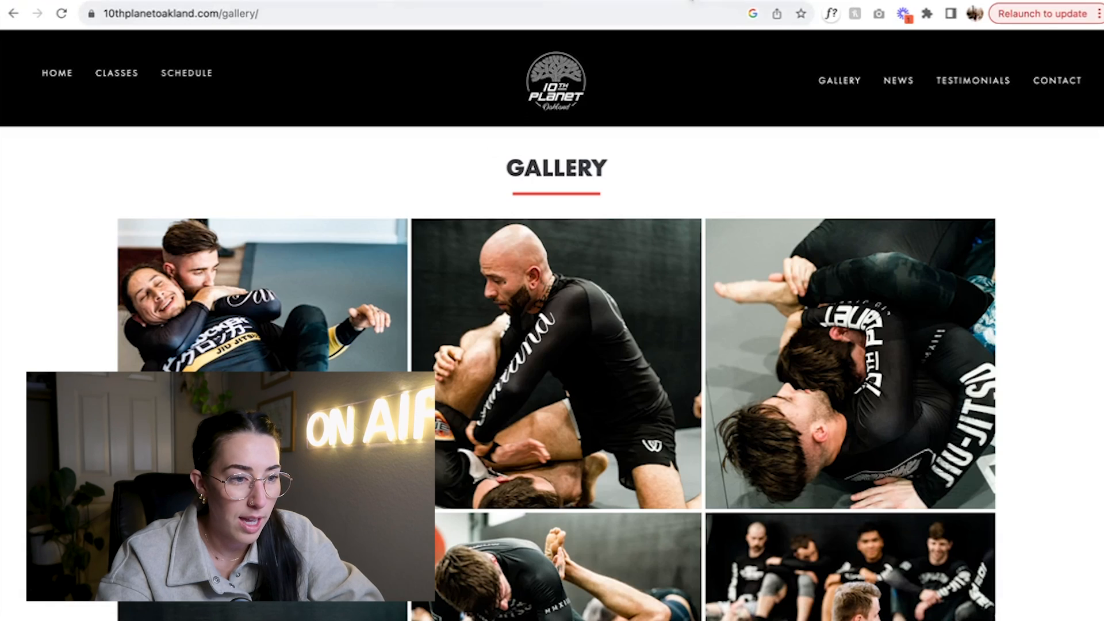
pyautogui.click(103, 75)
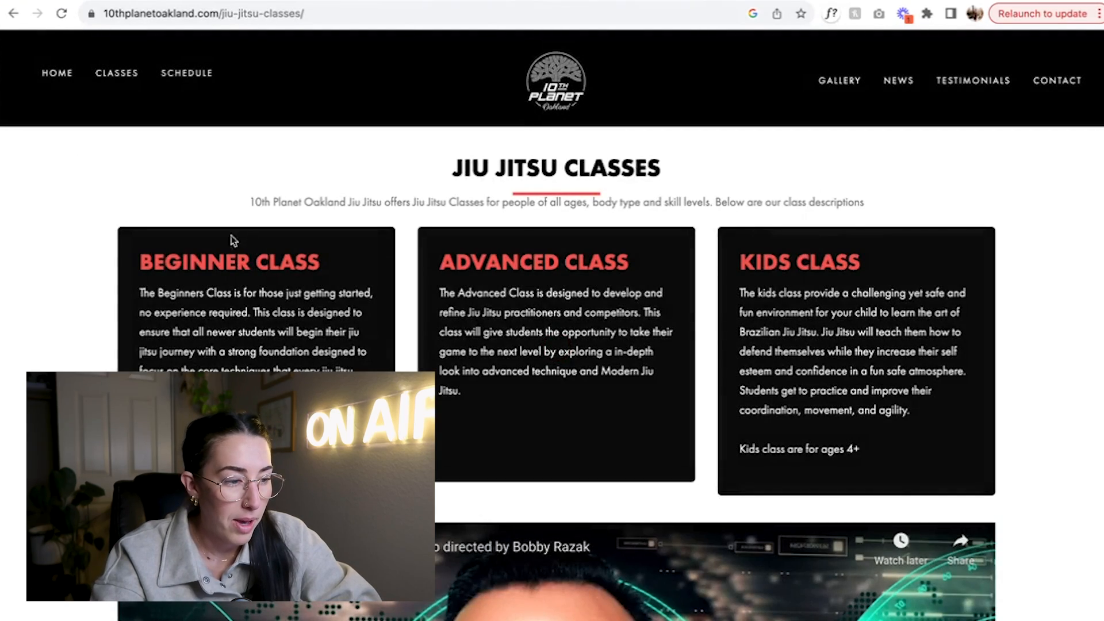
pyautogui.scroll(-5, 588, 286)
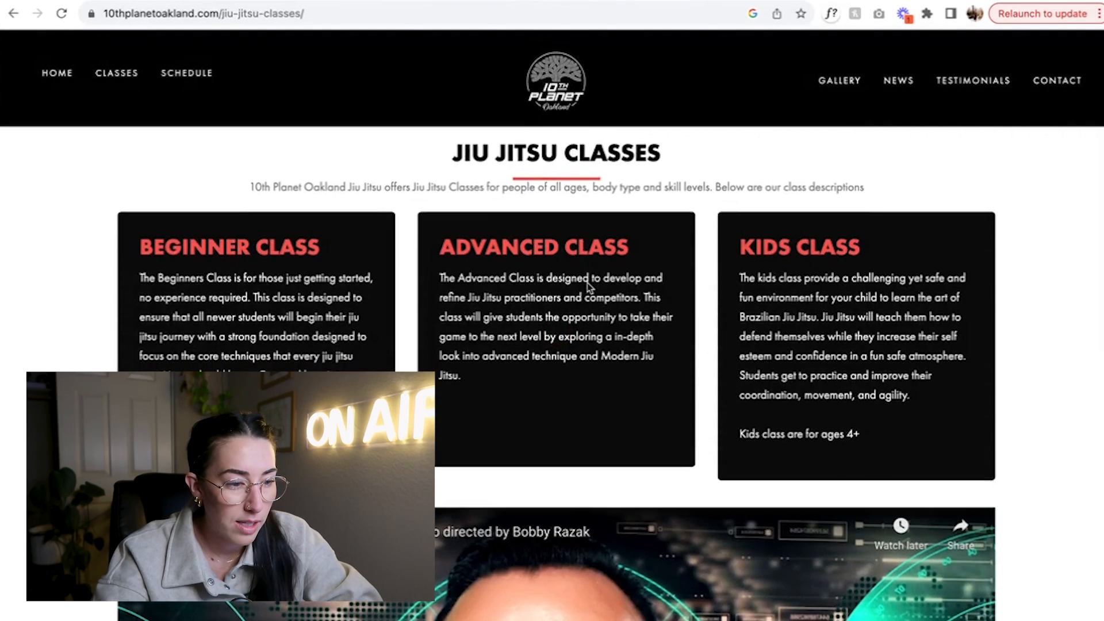
pyautogui.scroll(-6, 587, 286)
pyautogui.scroll(10, 587, 283)
pyautogui.scroll(-1, 588, 282)
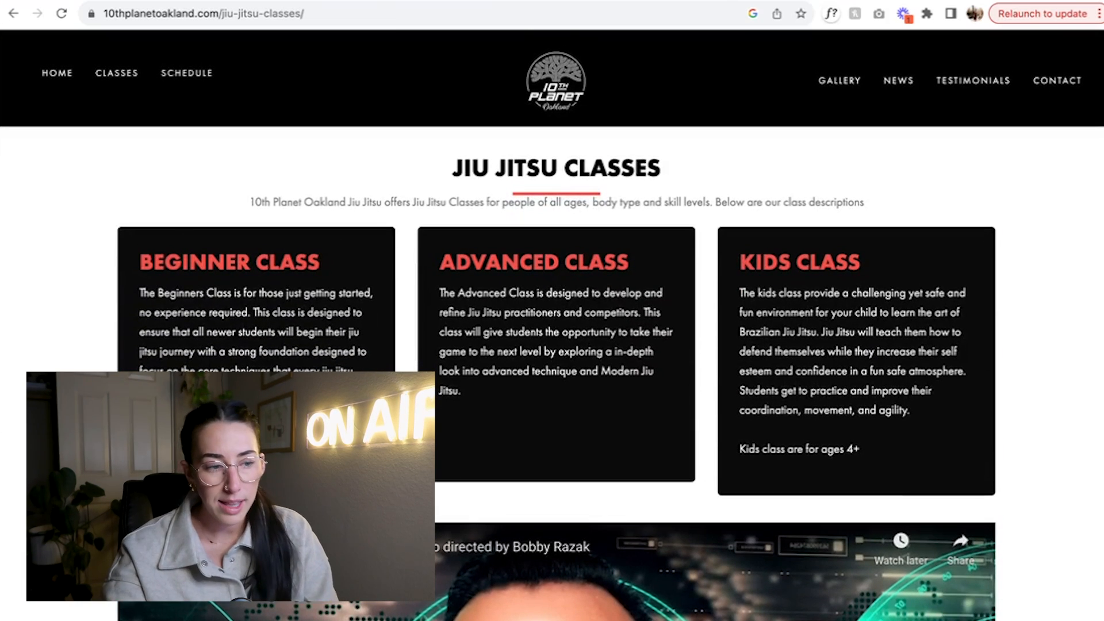
pyautogui.click(748, 1)
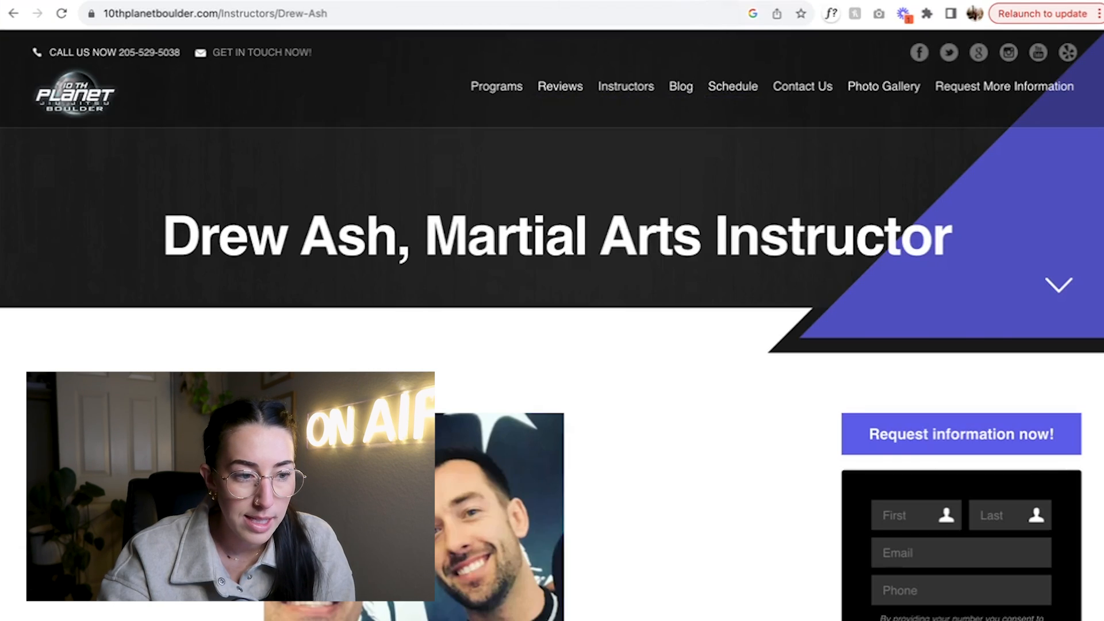
pyautogui.hotkey('ctrl', 'Tab')
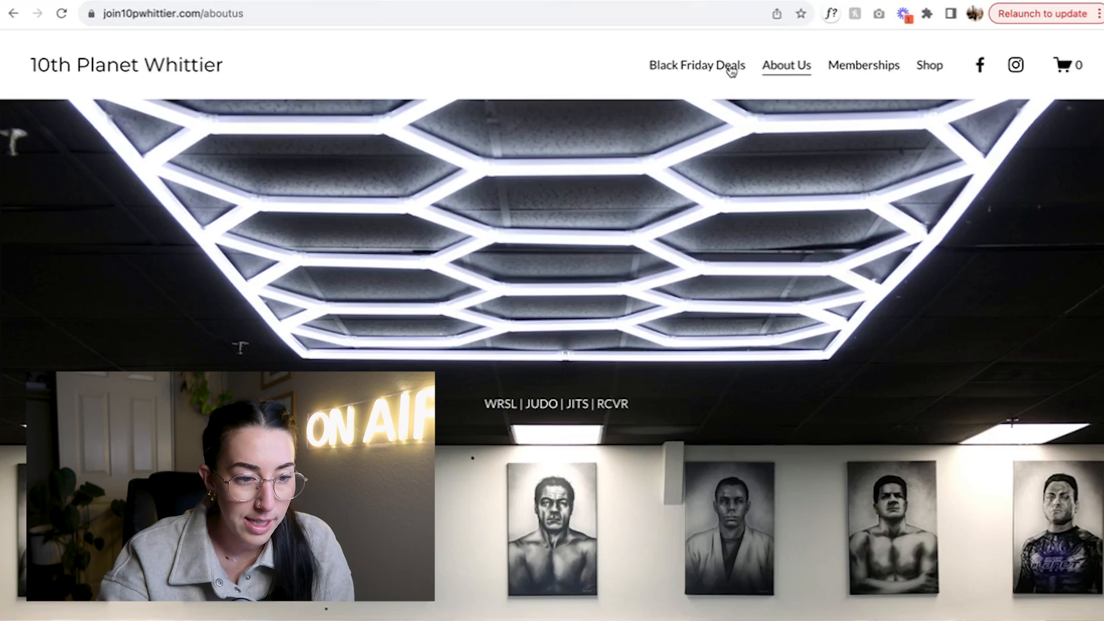
pyautogui.click(461, 1)
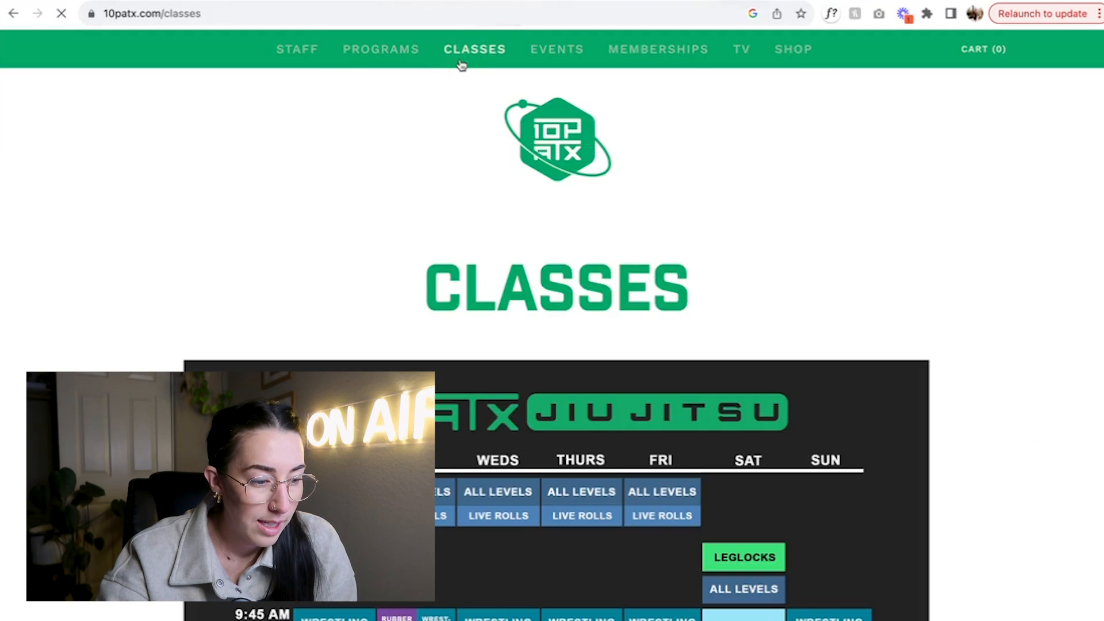
pyautogui.scroll(-5, 489, 186)
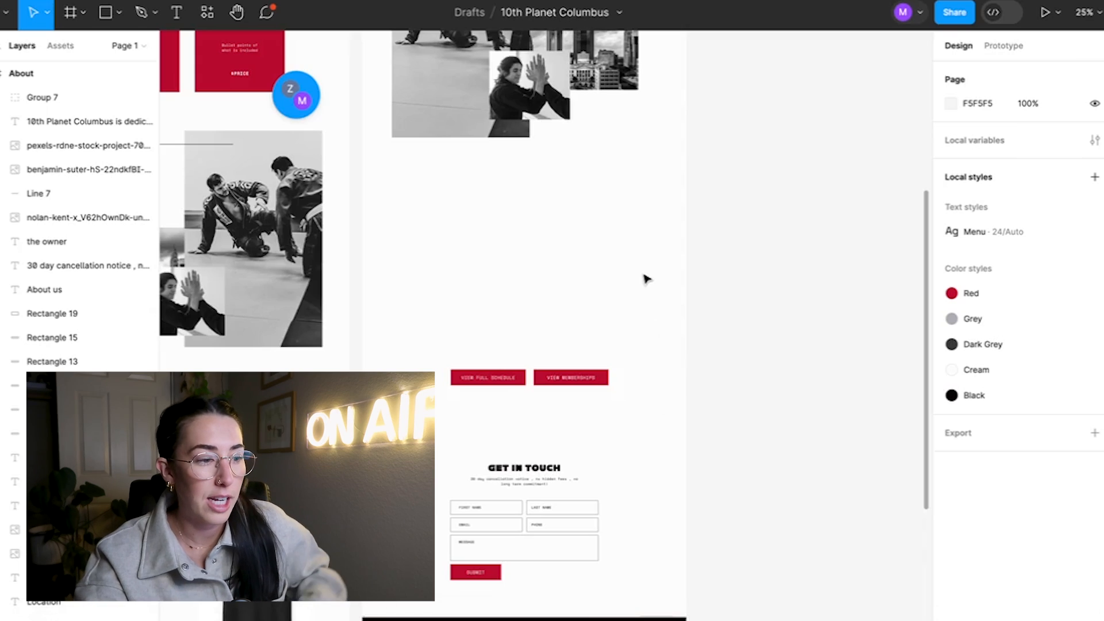
# - Back in Figma, copy the Home page's red membership card rectangles below the owner section and arrange them as a row of three
pyautogui.scroll(3, 646, 278)
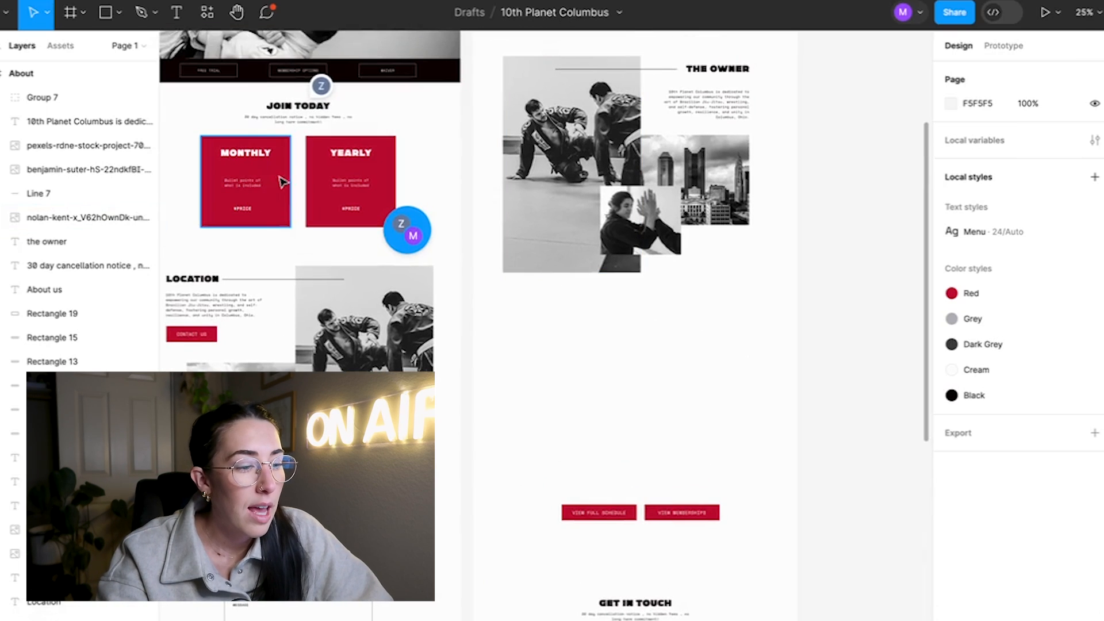
pyautogui.click(244, 183)
pyautogui.keyDown('shift'); pyautogui.click(386, 173); pyautogui.keyUp('shift')
pyautogui.moveTo(386, 173); pyautogui.dragTo(730, 355)
pyautogui.press('Escape')
pyautogui.click(781, 499)
pyautogui.click(670, 359)
pyautogui.click(980, 73)
pyautogui.moveTo(570, 370); pyautogui.dragTo(562, 369)
pyautogui.click(734, 444)
# - Scale the three red cards together to 1398 × 468, group them and centre the group horizontally on the About page
pyautogui.moveTo(750, 413); pyautogui.dragTo(535, 345)
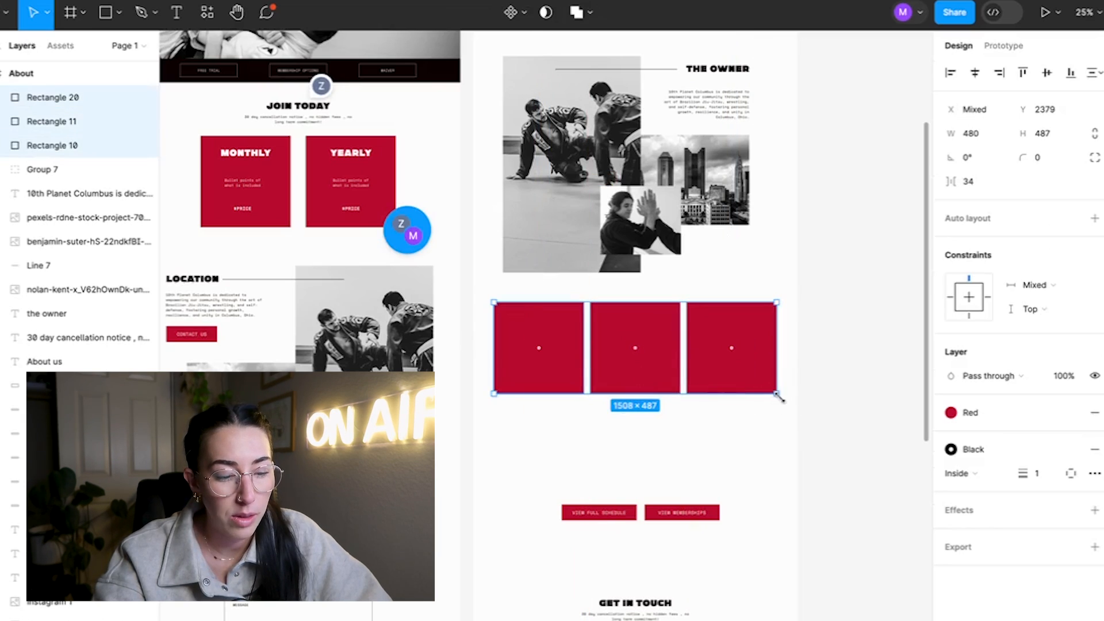
pyautogui.moveTo(770, 394); pyautogui.dragTo(734, 360)
pyautogui.hotkey('ctrl', 'g')
pyautogui.click(975, 72)
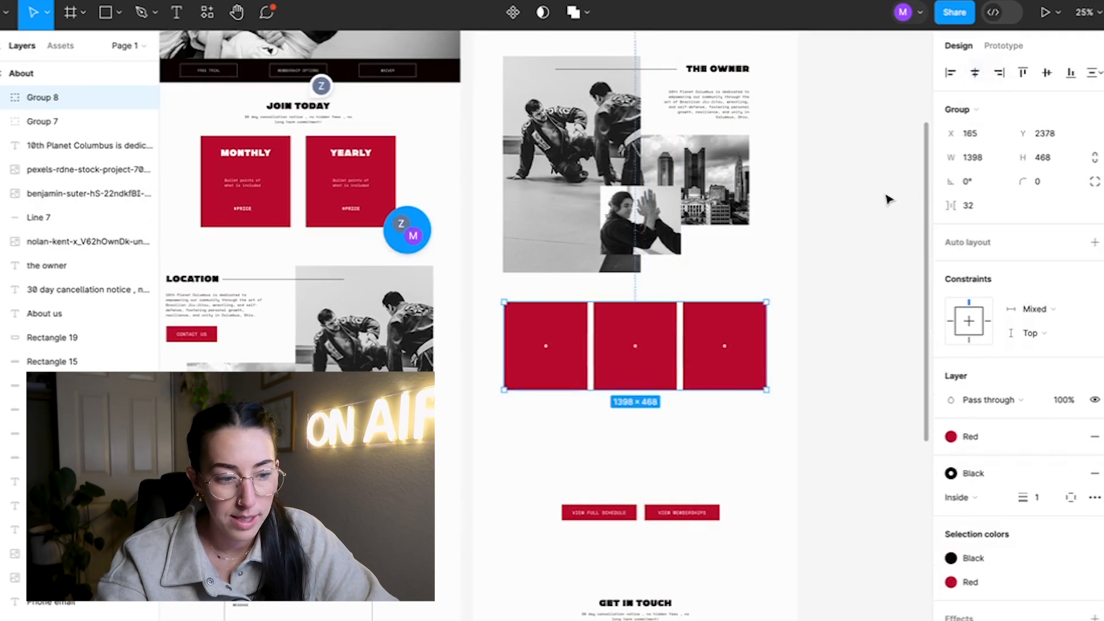
pyautogui.click(887, 197)
# - Copy the Home page's Yearly card heading and bullet text onto the red About cards and title the cards Beginner, Advanced and Kids
pyautogui.scroll(3, 889, 200)
pyautogui.scroll(3, 887, 199)
pyautogui.scroll(-5, 887, 199)
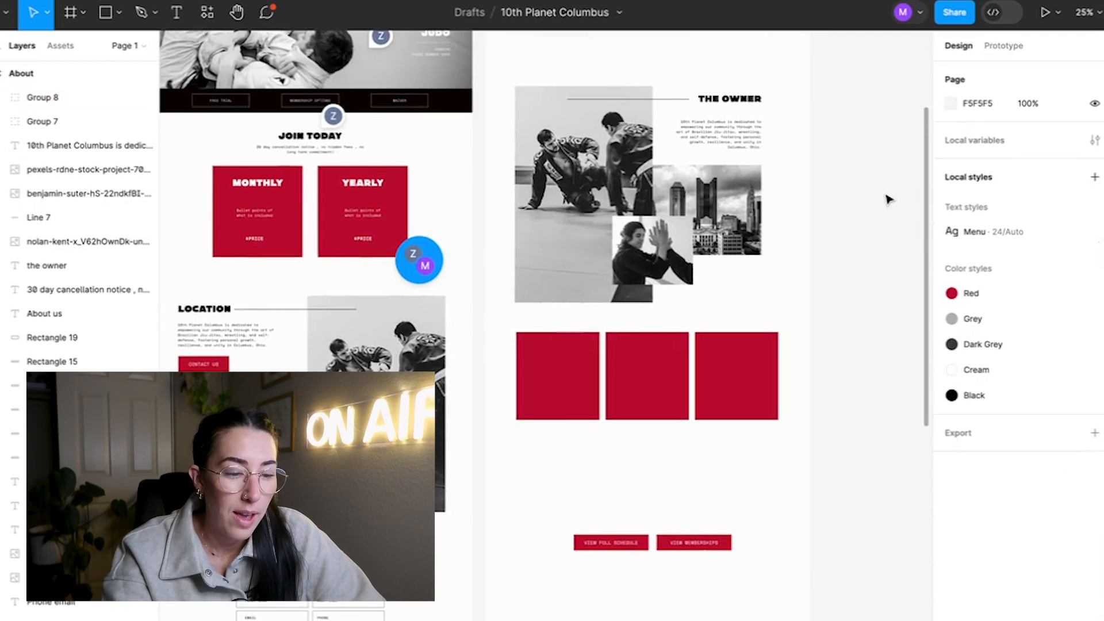
pyautogui.scroll(3, 888, 200)
pyautogui.scroll(3, 547, 211)
pyautogui.hscroll(-4, 546, 212)
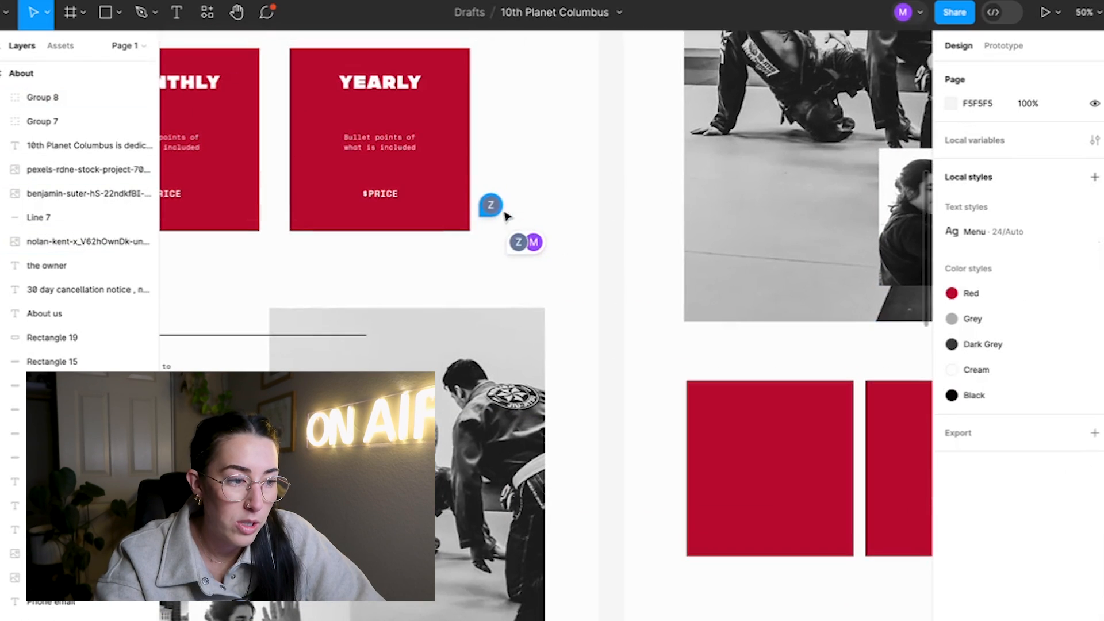
pyautogui.click(391, 101)
pyautogui.doubleClick(391, 100)
pyautogui.keyDown('shift'); pyautogui.click(386, 144); pyautogui.keyUp('shift')
pyautogui.moveTo(386, 97); pyautogui.dragTo(774, 460)
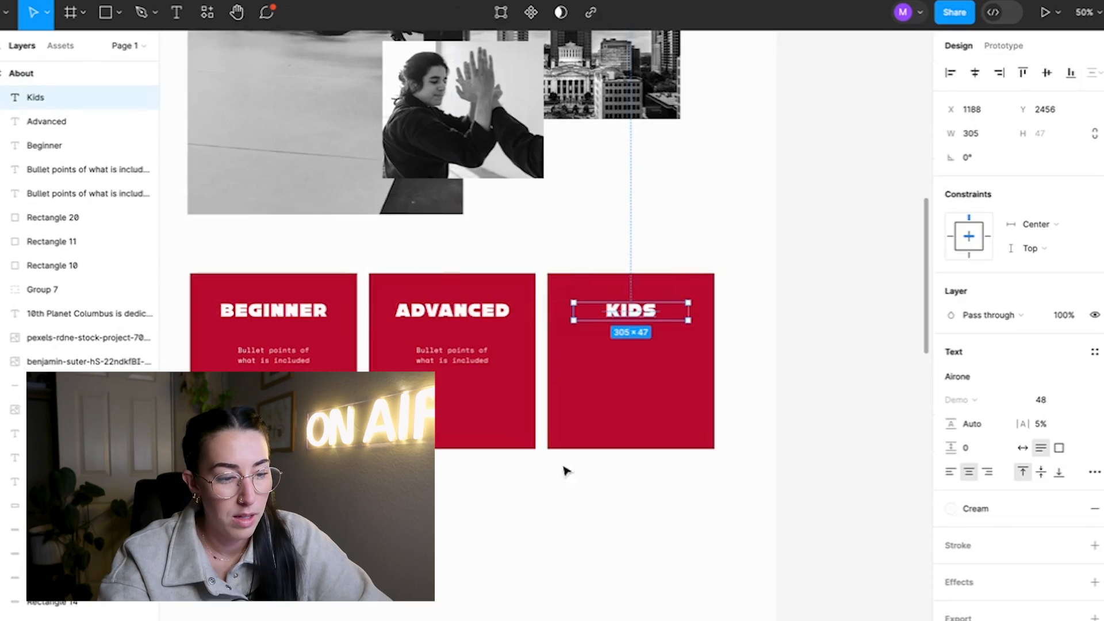
# - Duplicate the Advanced card's bullet text onto the Kids card, centred under its heading at X 1219, Y 2569
pyautogui.click(456, 341)
pyautogui.click(454, 353)
pyautogui.moveTo(455, 354); pyautogui.dragTo(626, 358)
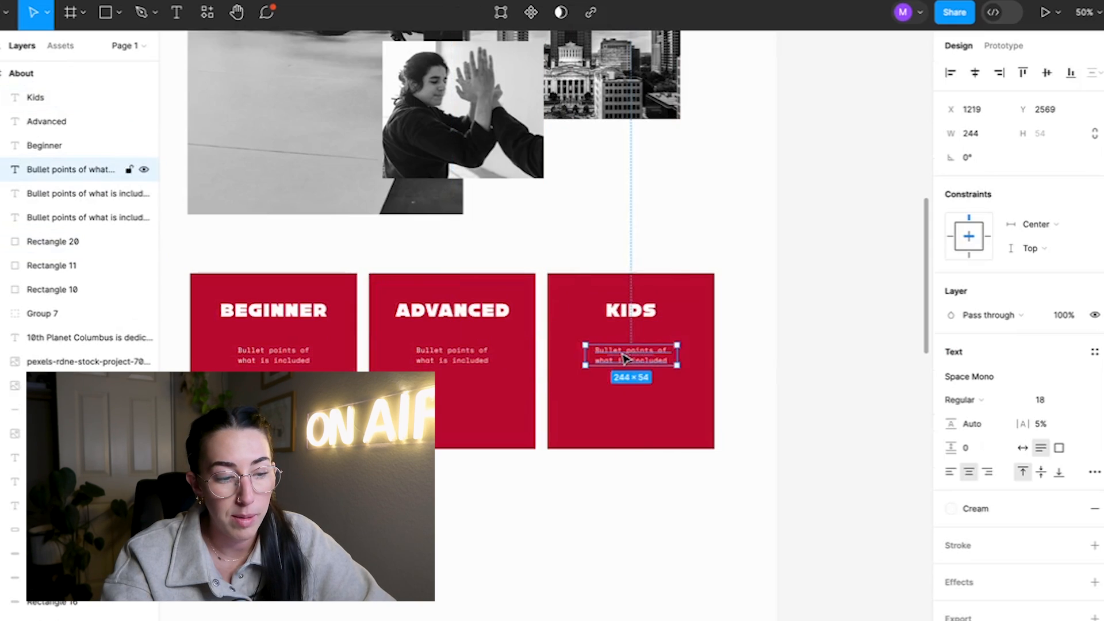
pyautogui.keyDown('shift'); pyautogui.click(648, 429); pyautogui.keyUp('shift')
pyautogui.click(813, 165)
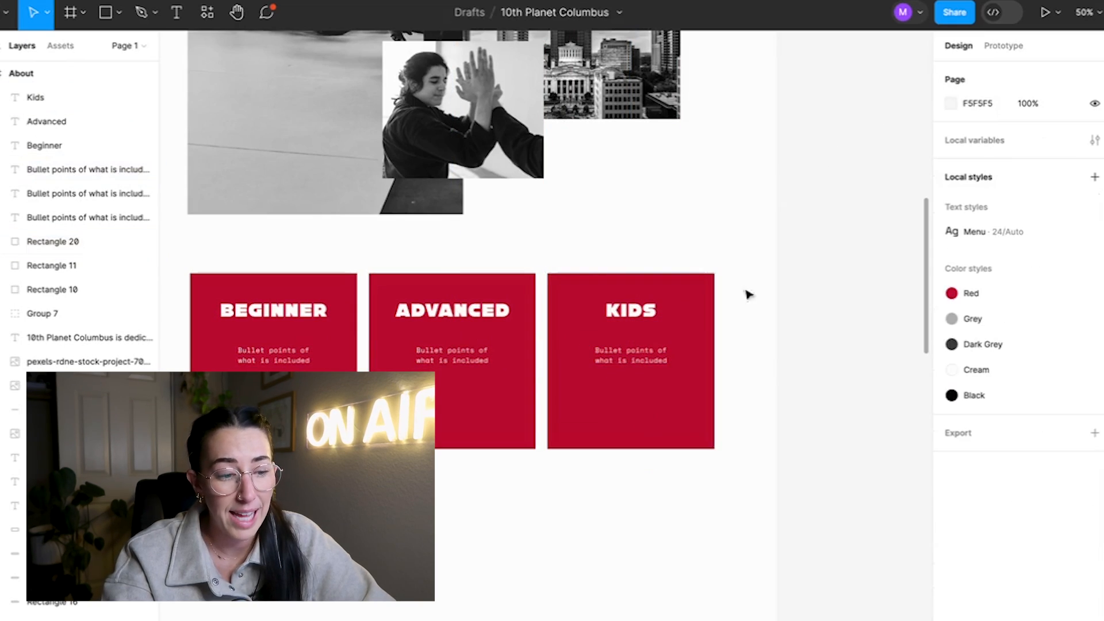
# - Move the two buttons up beneath the cards, group them with the cards, and place the group horizontally centred at Y 2666
pyautogui.keyDown('ctrl'); pyautogui.scroll(-3, 757, 340); pyautogui.keyUp('ctrl')
pyautogui.hscroll(-3, 742, 368)
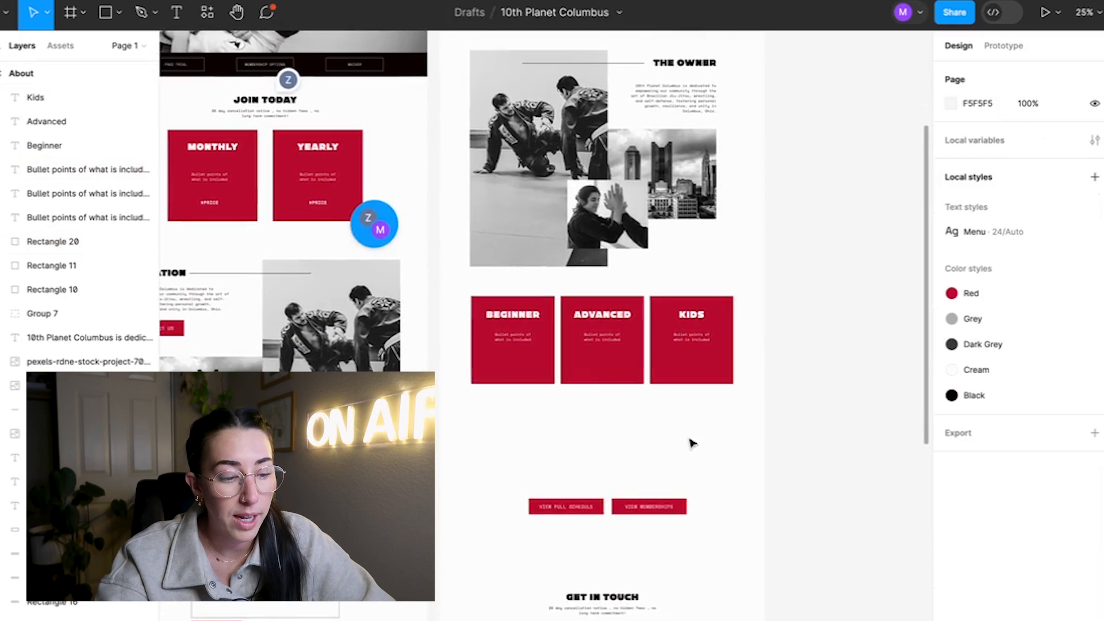
pyautogui.moveTo(640, 516); pyautogui.dragTo(639, 421)
pyautogui.moveTo(705, 466); pyautogui.dragTo(516, 309)
pyautogui.moveTo(598, 324); pyautogui.dragTo(601, 377)
pyautogui.hotkey('ctrl', 'g')
pyautogui.click(975, 74)
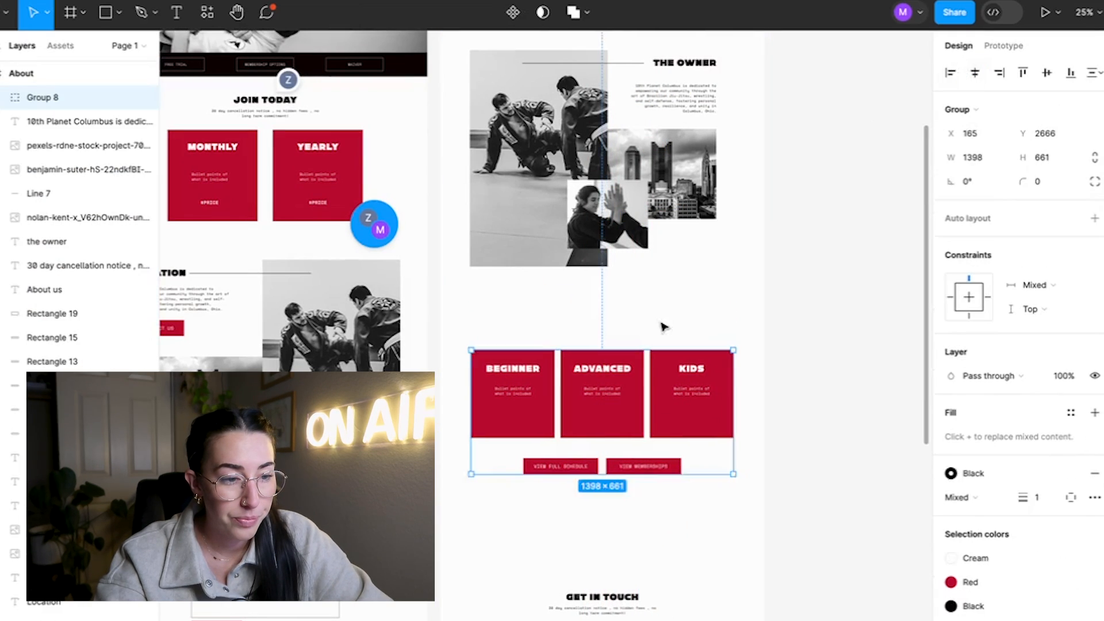
pyautogui.click(662, 324)
# - Duplicate the About us heading into the space above the class cards and position it at X 559, Y 2499
pyautogui.scroll(3, 662, 319)
pyautogui.click(618, 121)
pyautogui.moveTo(618, 121); pyautogui.dragTo(615, 477)
pyautogui.hotkey('ctrl', '+')
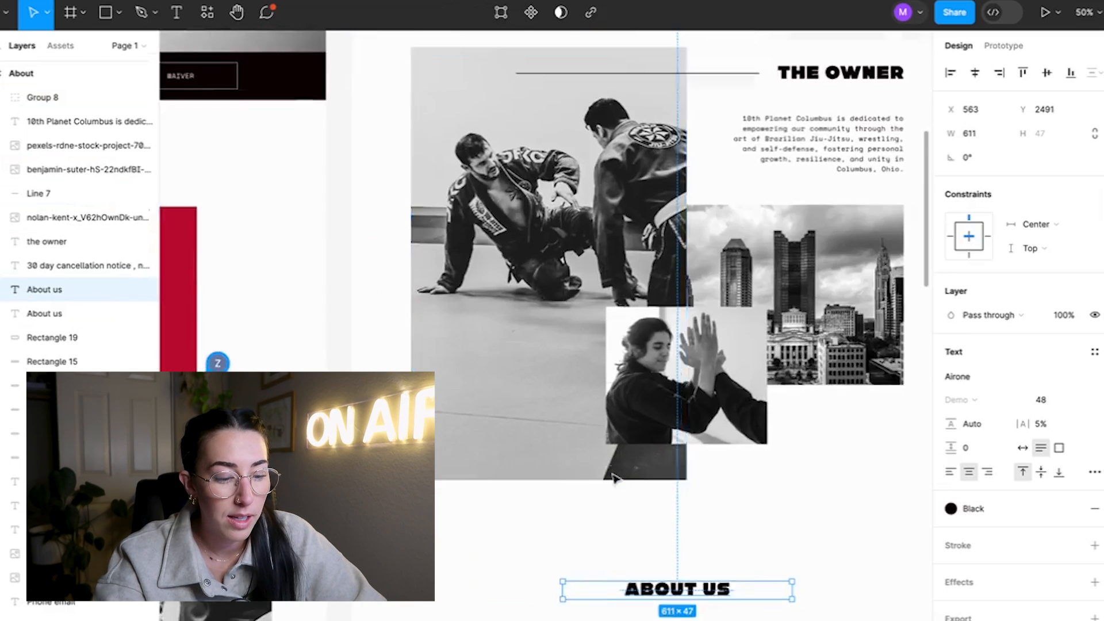
pyautogui.scroll(-6, 614, 478)
pyautogui.moveTo(670, 225); pyautogui.dragTo(667, 229)
pyautogui.click(975, 73)
# - Change the text of the duplicated heading above the cards to "Class levels" and deselect it
pyautogui.press('Return')
pyautogui.write('Class types')
pyautogui.press('Escape')
pyautogui.press('Return')
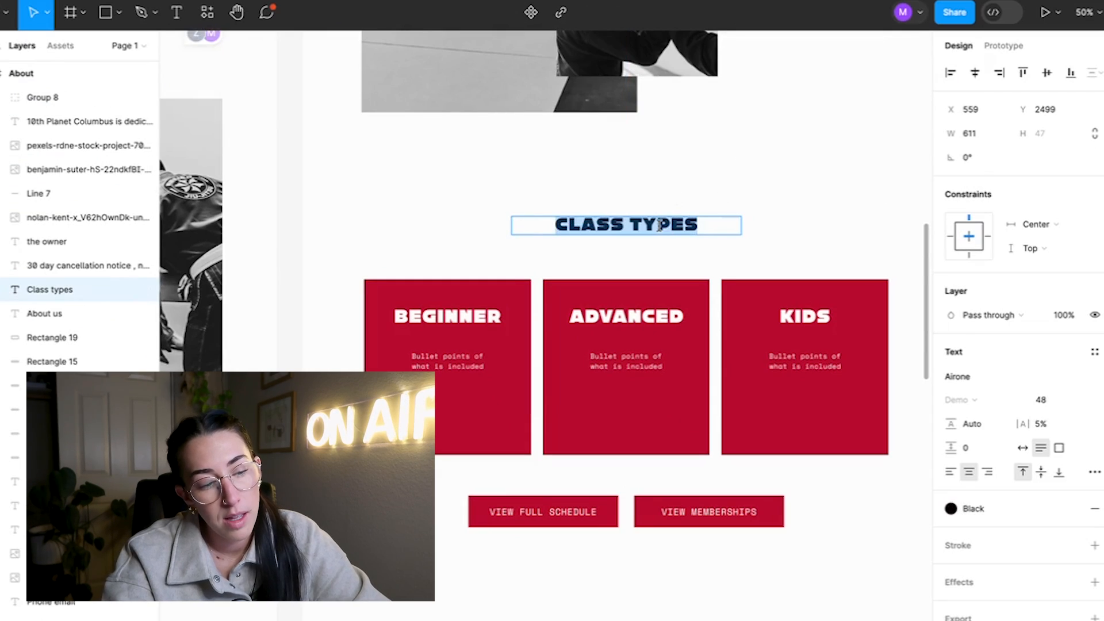
pyautogui.click(658, 226)
pyautogui.write('levels')
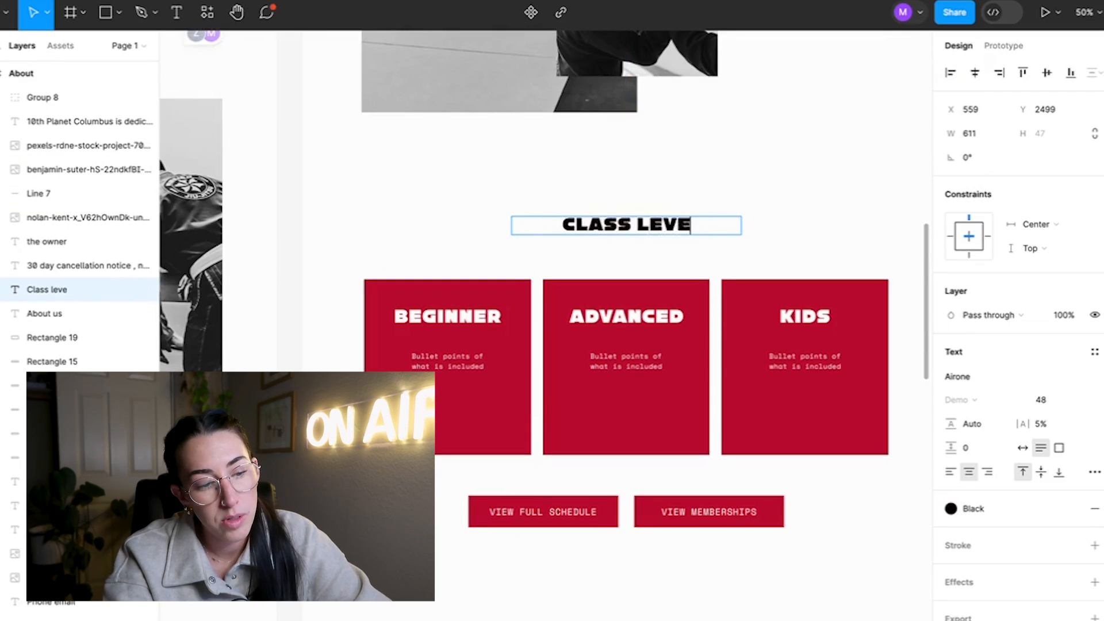
pyautogui.press('Escape')
pyautogui.click(798, 197)
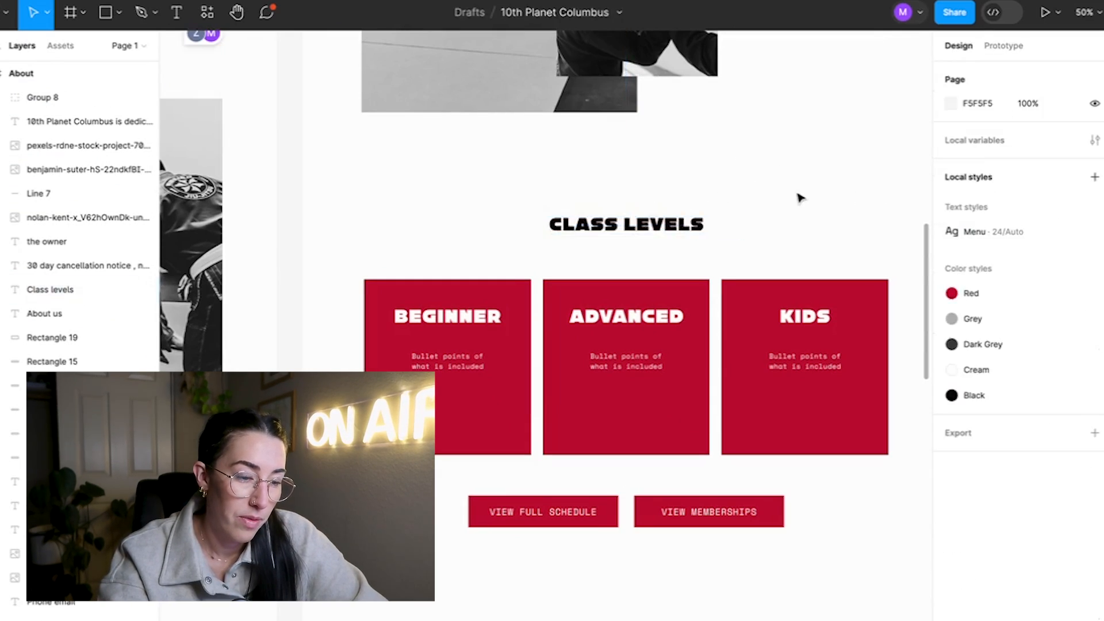
# - Copy the Home page's 30 day cancellation notice paragraph under the Class levels heading at X 576, Y 2559
pyautogui.hscroll(-8, 793, 190)
pyautogui.scroll(5, 793, 190)
pyautogui.click(470, 85)
pyautogui.moveTo(450, 90); pyautogui.dragTo(841, 458)
pyautogui.hscroll(8, 840, 459)
pyautogui.scroll(-1, 840, 459)
pyautogui.moveTo(371, 409); pyautogui.dragTo(644, 483)
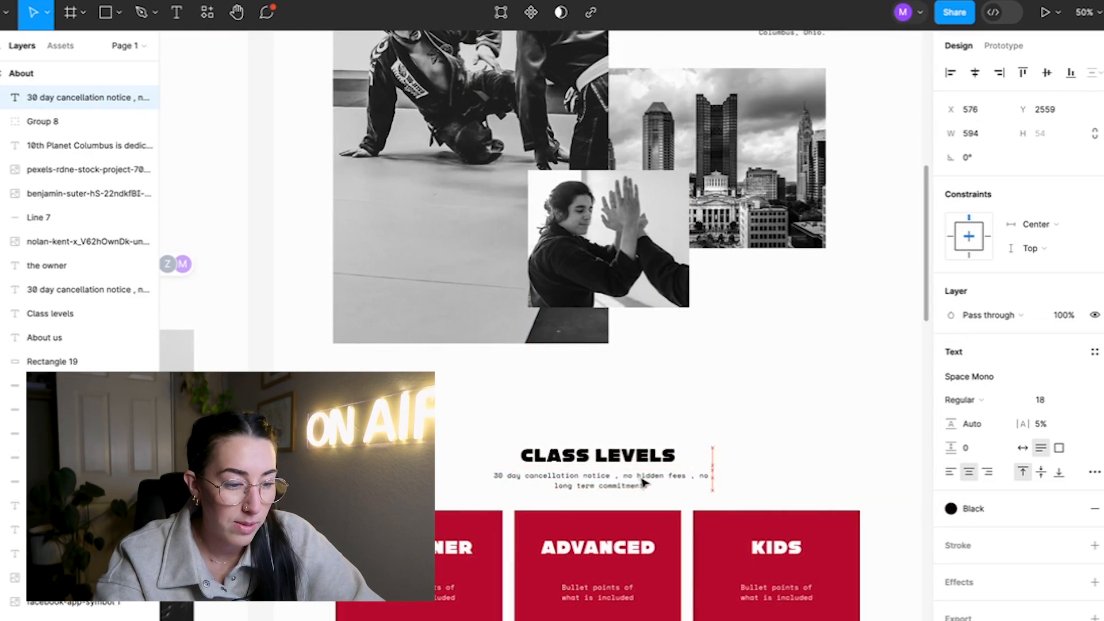
# - Replace the paragraph under Class levels with "Which is right for you?" and set its font weight to Bold
pyautogui.doubleClick(644, 483)
pyautogui.write('Which is')
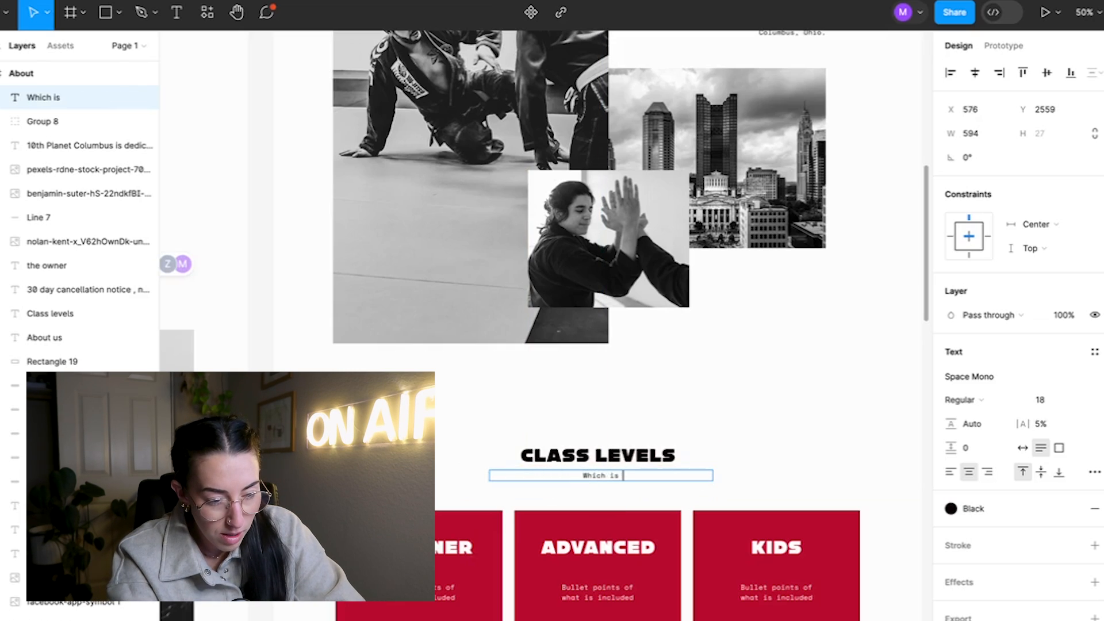
pyautogui.hotkey('ctrl', 'a')
pyautogui.click(998, 405)
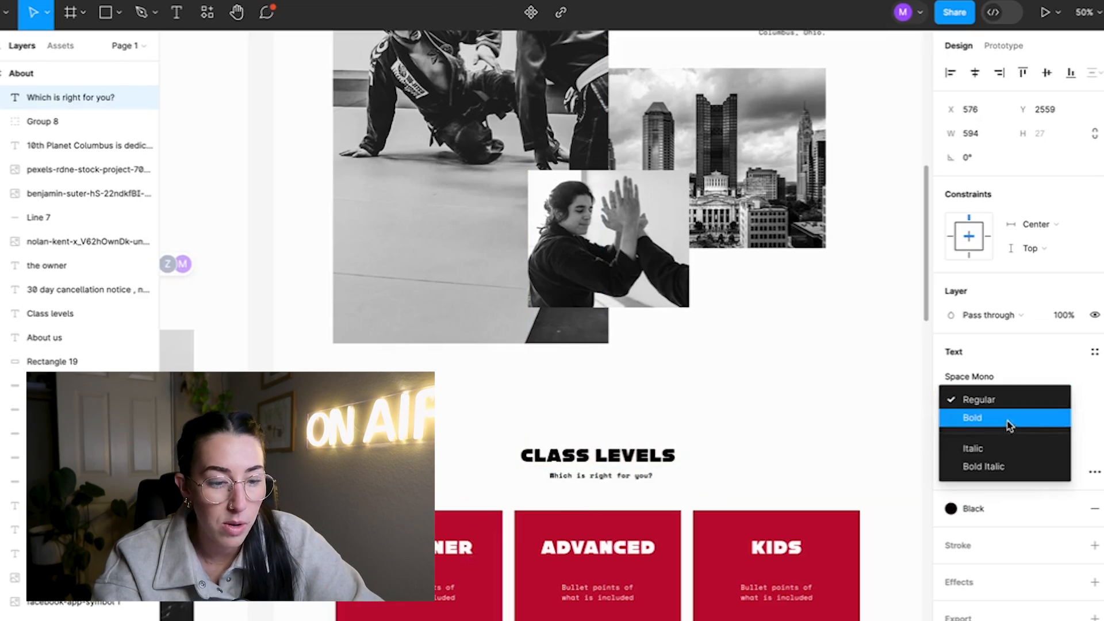
pyautogui.click(747, 475)
pyautogui.click(991, 399)
pyautogui.click(988, 419)
# - Set the "Which is right for you?" line to uppercase, centre it horizontally on the About page and deselect it
pyautogui.click(1095, 477)
pyautogui.click(861, 515)
pyautogui.click(697, 462)
pyautogui.click(671, 495)
pyautogui.click(620, 478)
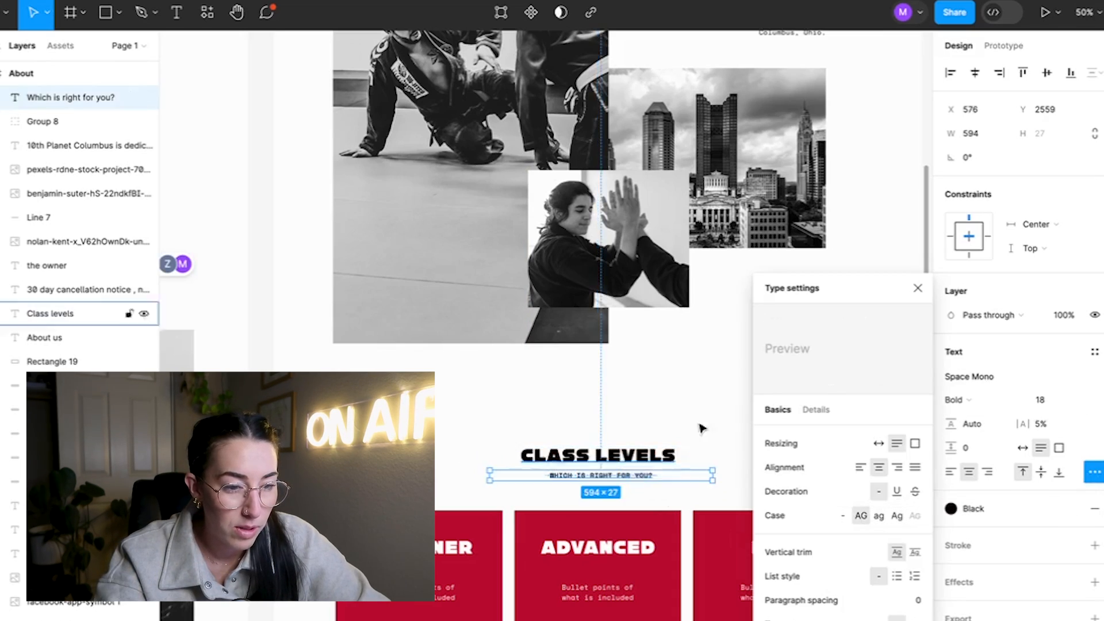
pyautogui.click(975, 73)
pyautogui.click(805, 314)
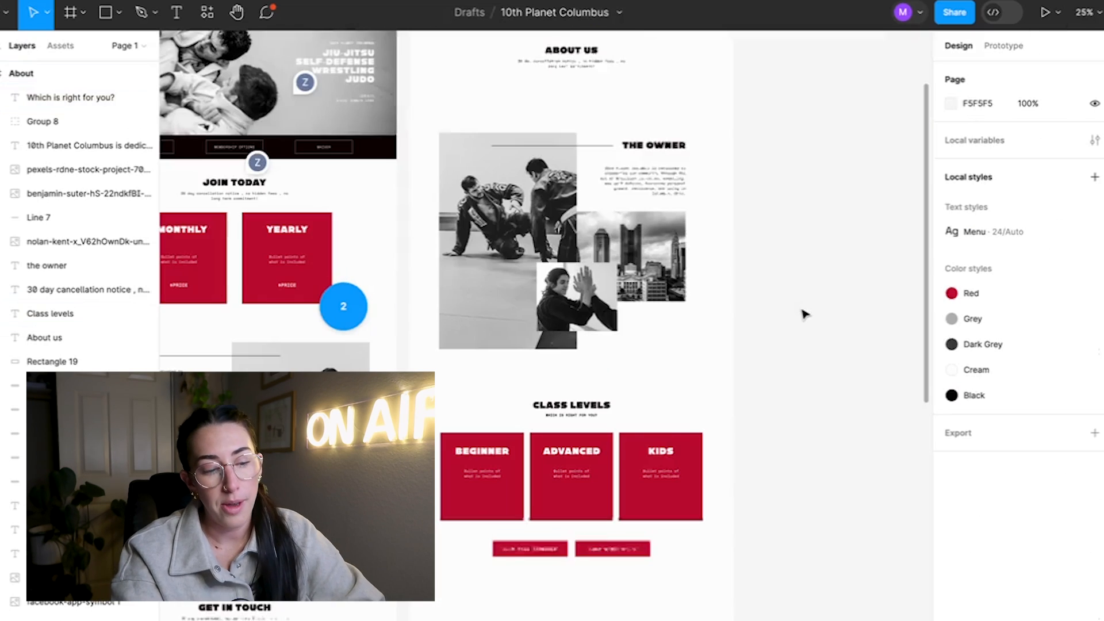
pyautogui.press('-')
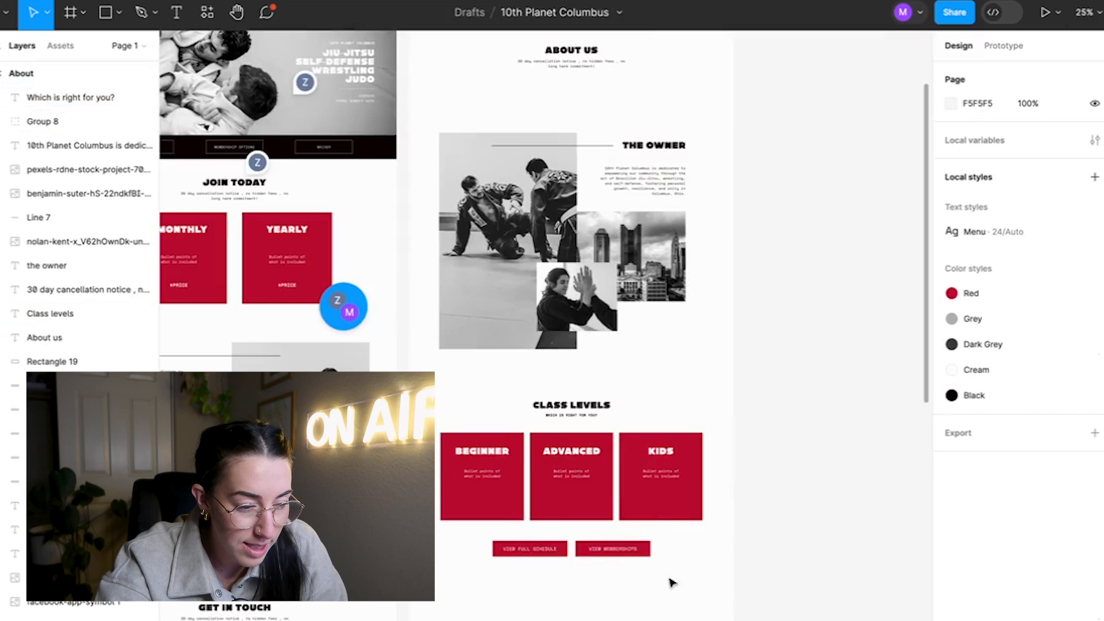
# - Shift the whole Class levels section, including cards and buttons, slightly down on the About page and deselect it
pyautogui.moveTo(683, 592); pyautogui.dragTo(463, 399)
pyautogui.moveTo(553, 475)
pyautogui.mouseDown()
pyautogui.moveTo(554, 462)
pyautogui.moveTo(554, 477)
pyautogui.mouseUp()
pyautogui.click(648, 389)
pyautogui.scroll(-4, 648, 389)
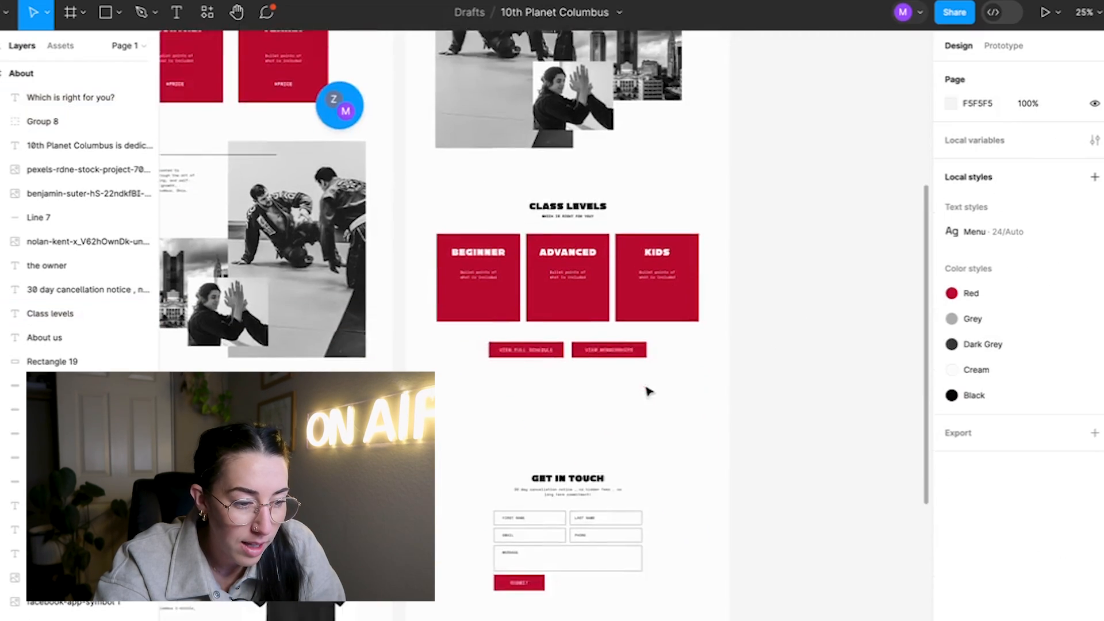
# - Move the Get in touch heading, paragraph and form up closer to the Class levels buttons and group them
pyautogui.click(636, 467)
pyautogui.moveTo(485, 442); pyautogui.dragTo(667, 581)
pyautogui.moveTo(610, 471); pyautogui.dragTo(611, 414)
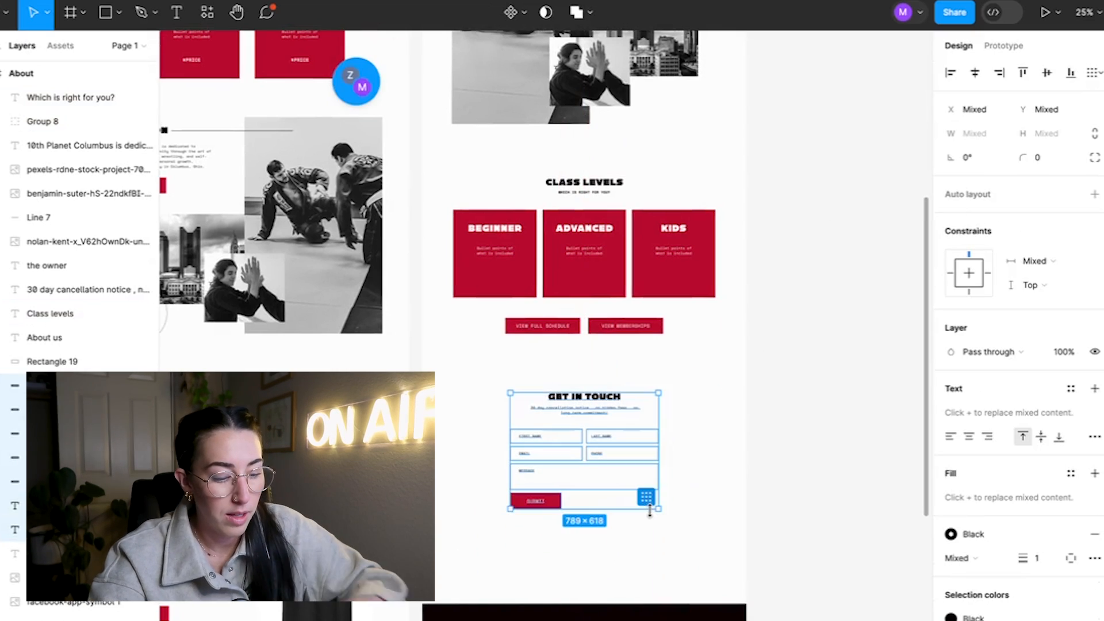
pyautogui.hotkey('ctrl', 'g')
pyautogui.click(678, 510)
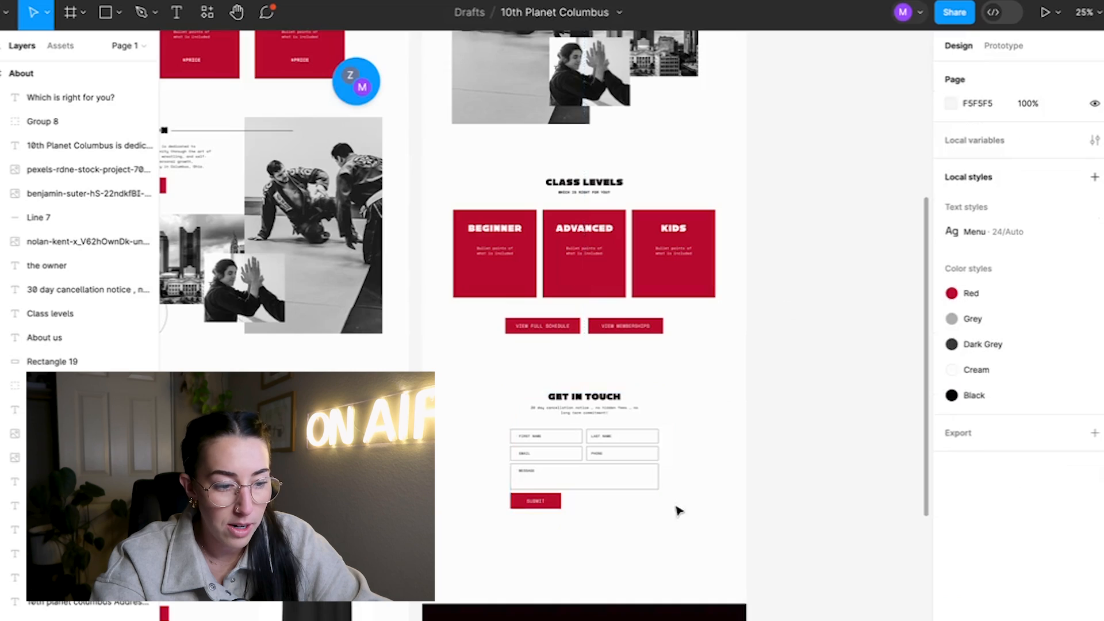
# - Lower the Get in touch group slightly to balance the space between the Class levels buttons and the footer
pyautogui.scroll(-5, 727, 547)
pyautogui.moveTo(822, 548); pyautogui.dragTo(458, 405)
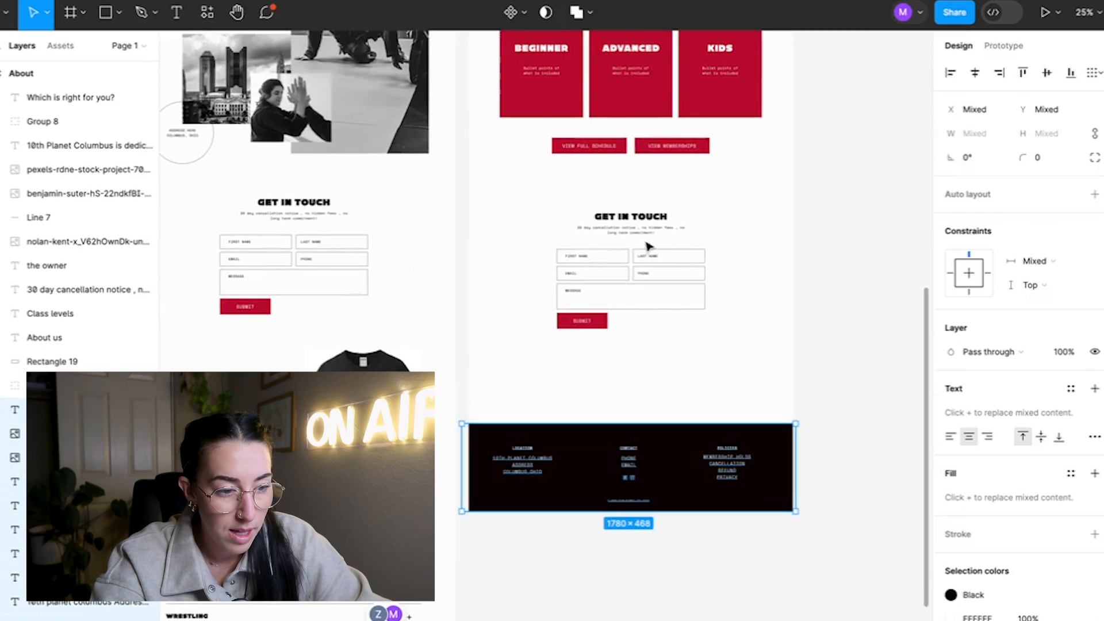
pyautogui.press('Escape')
pyautogui.moveTo(650, 222); pyautogui.dragTo(646, 240)
pyautogui.click(739, 209)
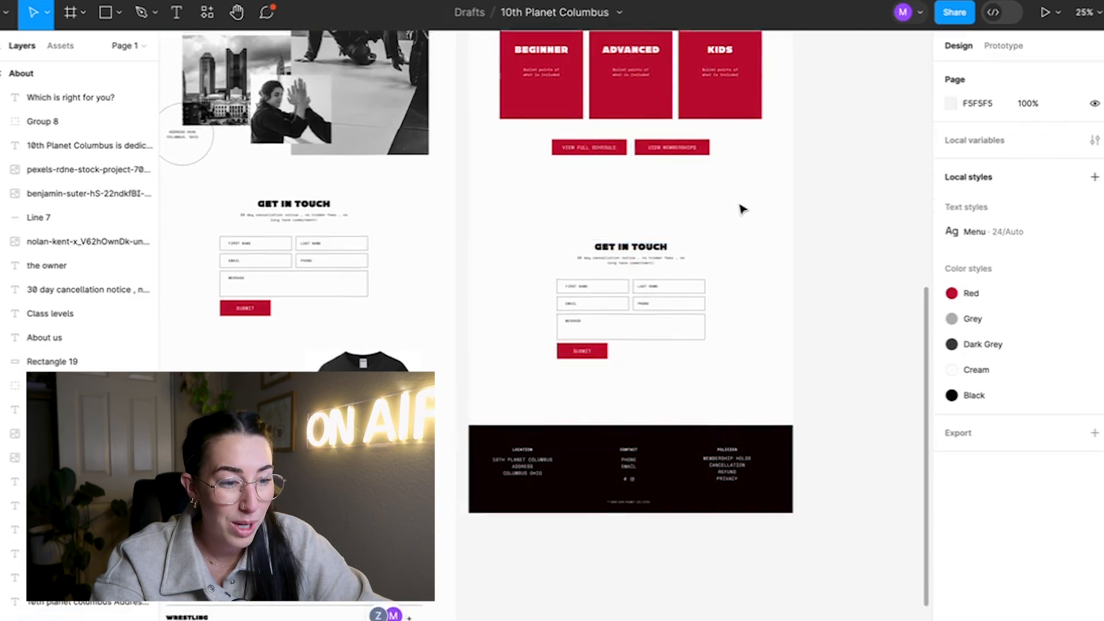
# - Replace the paragraph under About us with copy beginning "This paragraph can be all about how 10th Planet Columbus started and your story"
pyautogui.scroll(10, 741, 209)
pyautogui.click(603, 238)
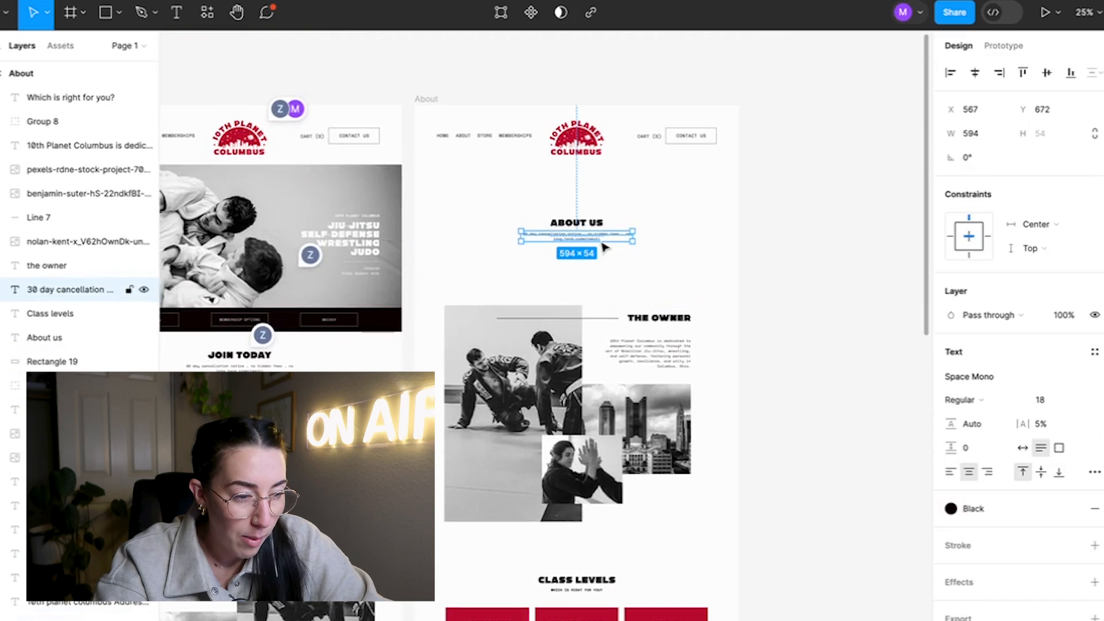
pyautogui.scroll(6, 604, 246)
pyautogui.hscroll(10, 587, 261)
pyautogui.scroll(-6, 587, 261)
pyautogui.hscroll(12, 587, 261)
pyautogui.press('super+minus')
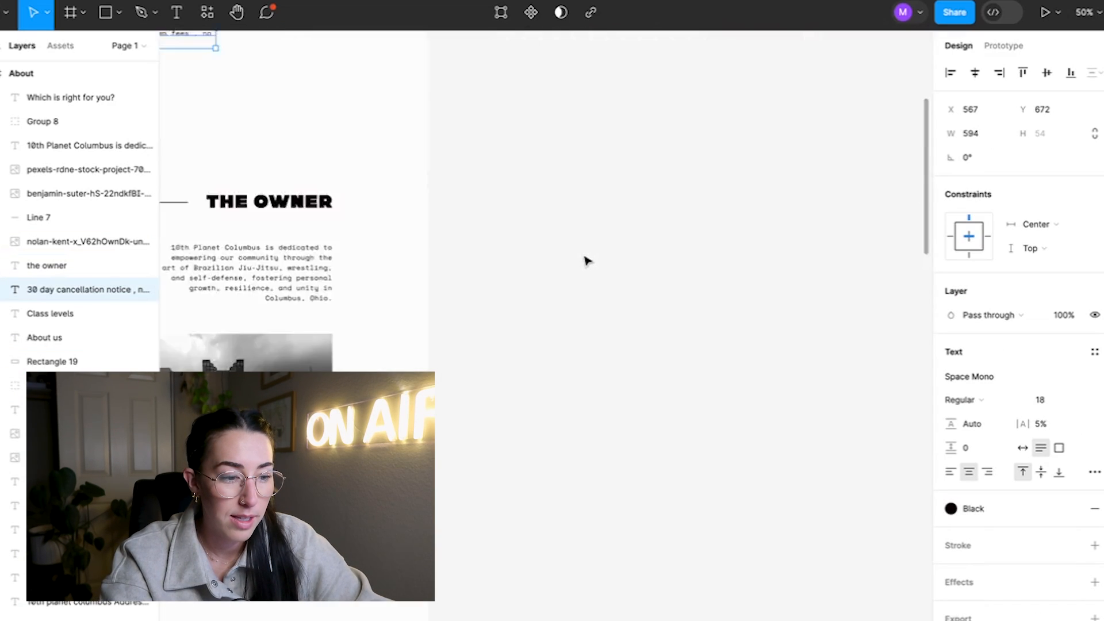
pyautogui.press('super+minus')
pyautogui.hscroll(-4, 587, 260)
pyautogui.scroll(1, 586, 260)
pyautogui.doubleClick(521, 233)
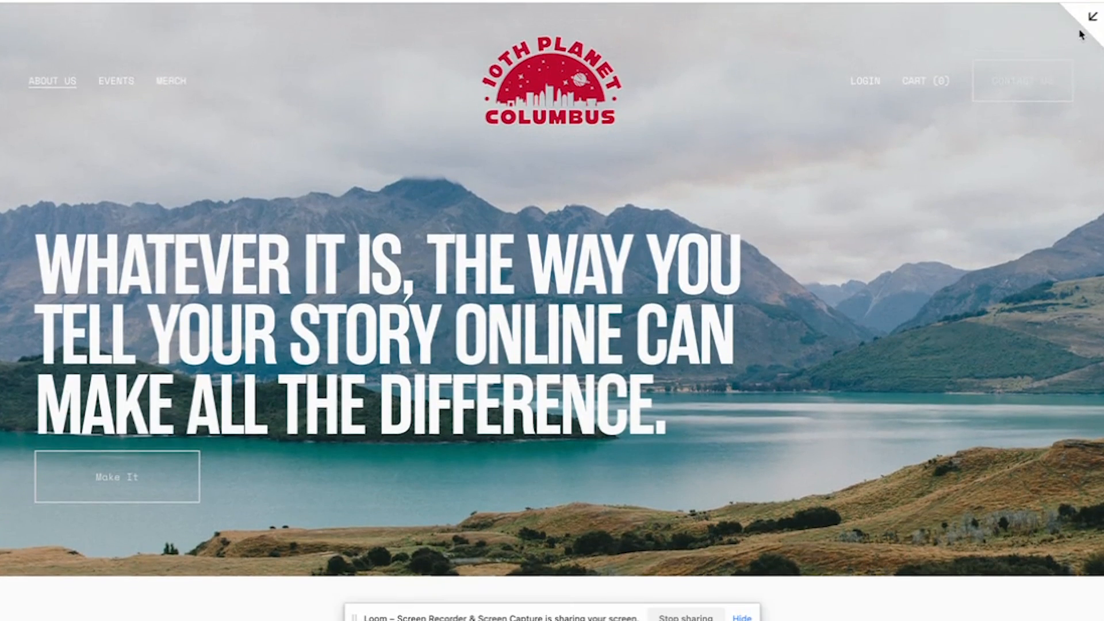
# - Switch to Squarespace, leave the full-page preview and start editing the About Us page
pyautogui.click(1091, 22)
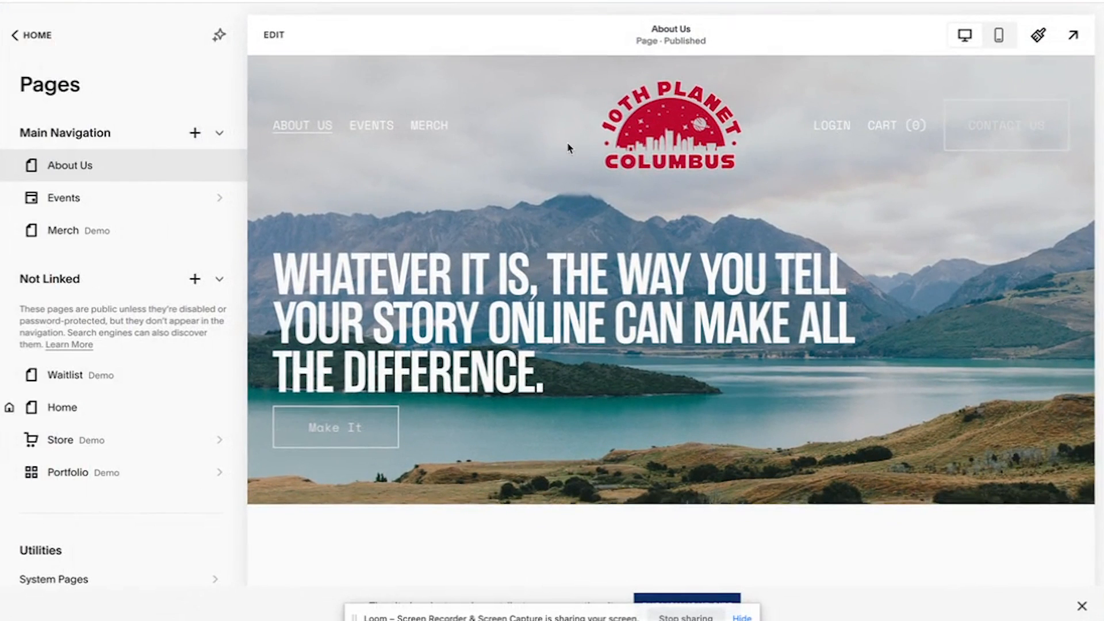
pyautogui.click(270, 37)
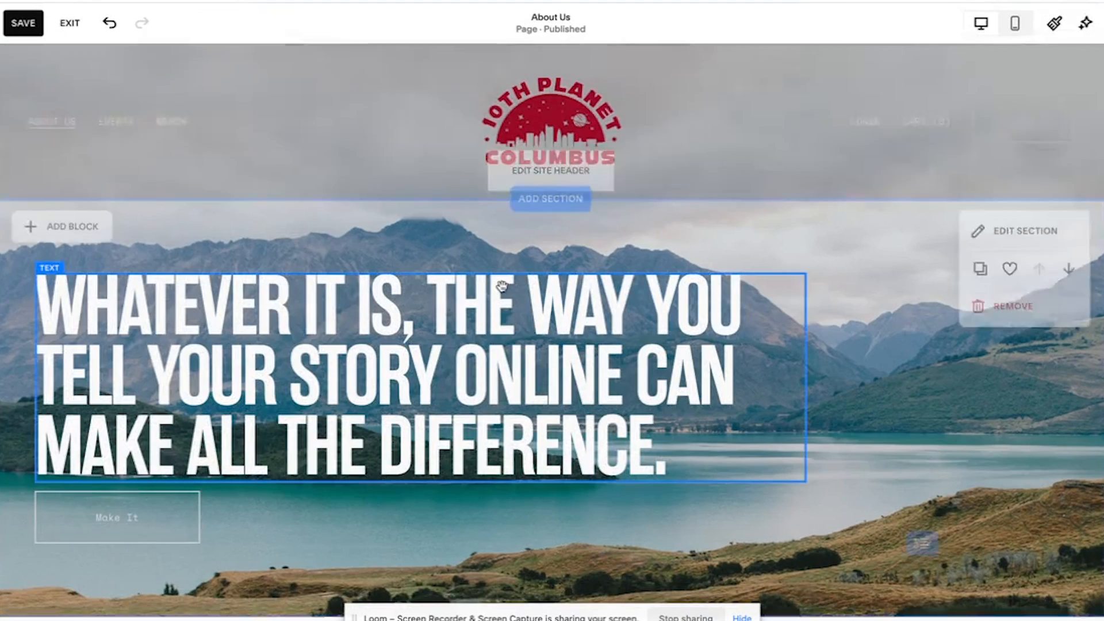
pyautogui.scroll(-1, 486, 316)
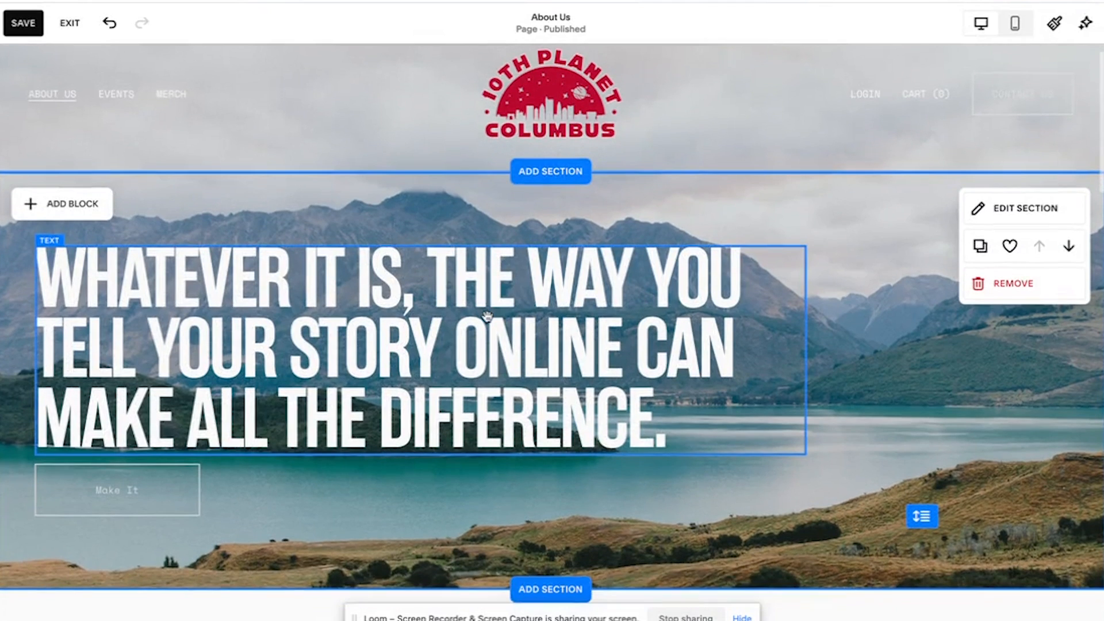
pyautogui.scroll(-3, 863, 308)
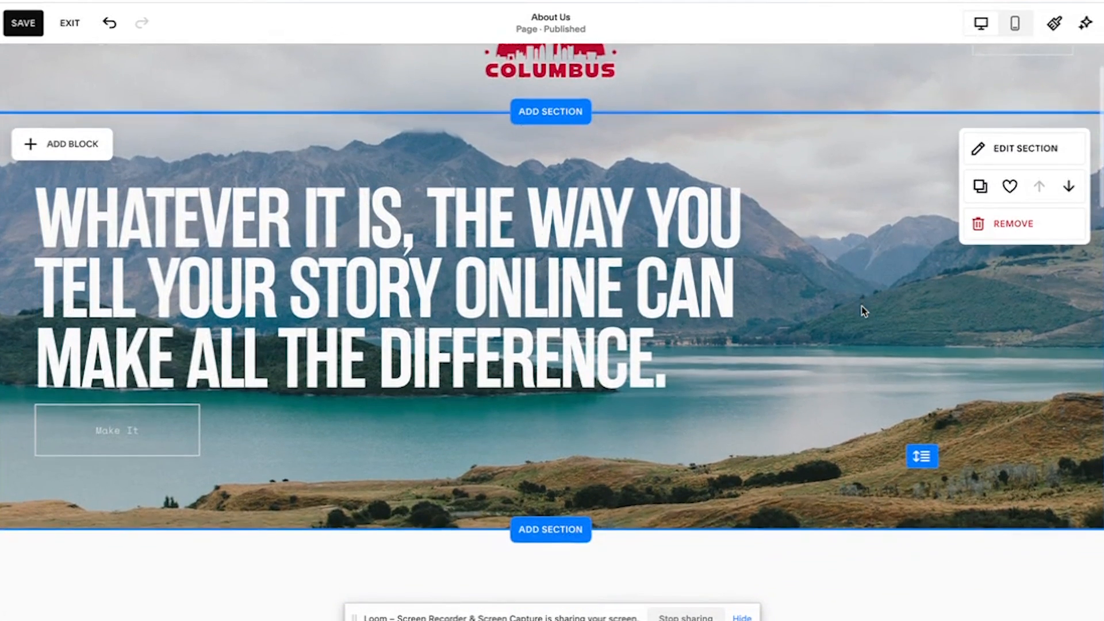
pyautogui.scroll(4, 663, 447)
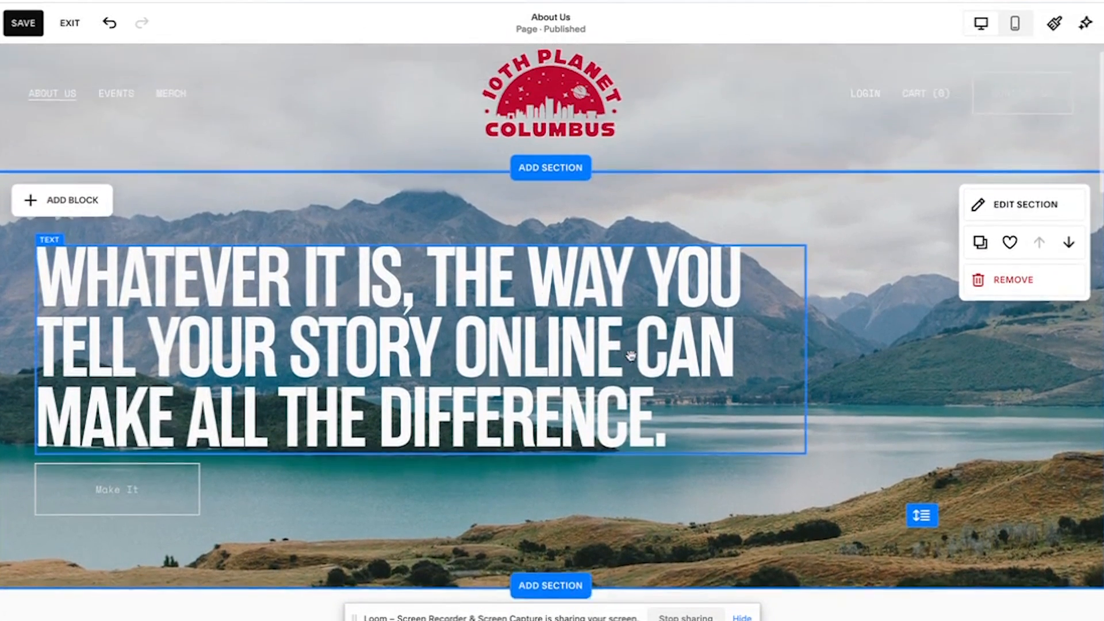
# - Add a blank section above the mountain lake banner on the About Us page
pyautogui.click(567, 187)
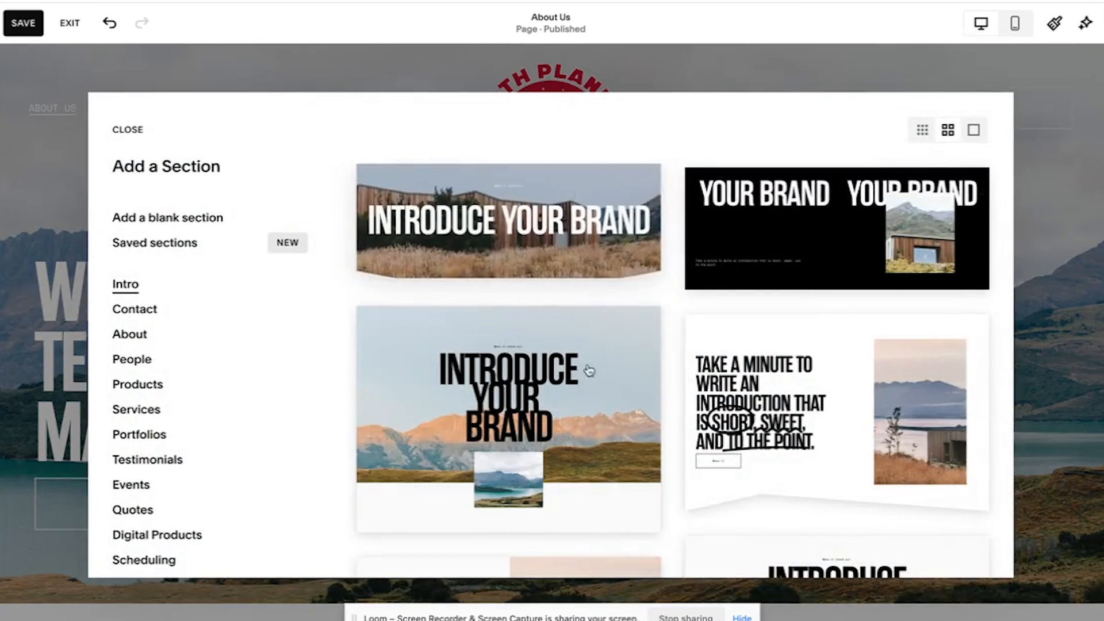
pyautogui.scroll(-10, 587, 374)
pyautogui.scroll(-10, 588, 379)
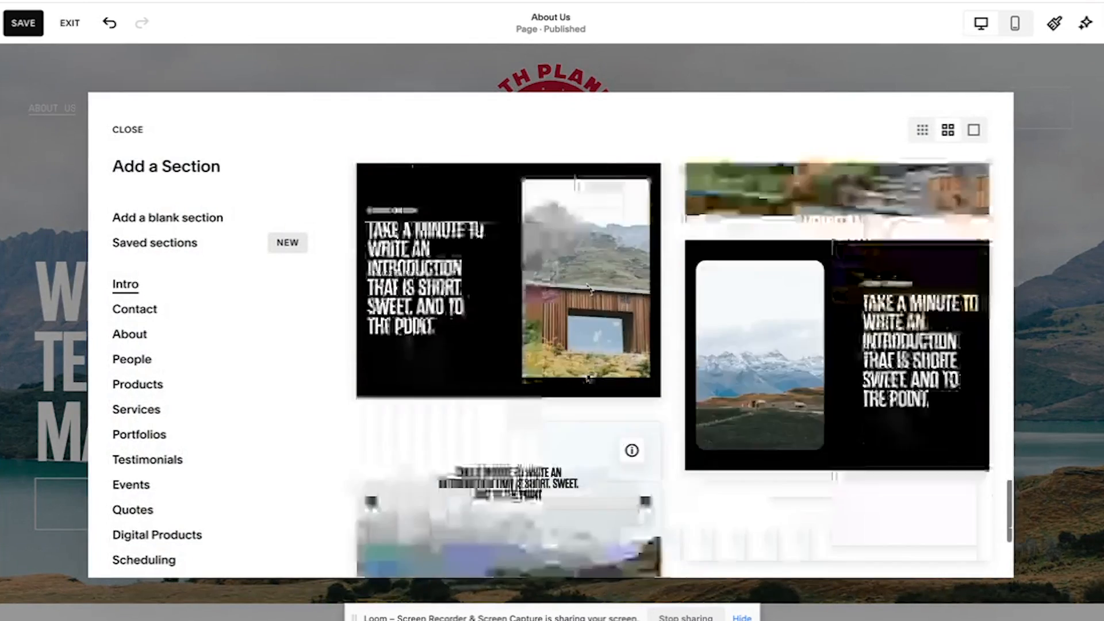
pyautogui.click(172, 218)
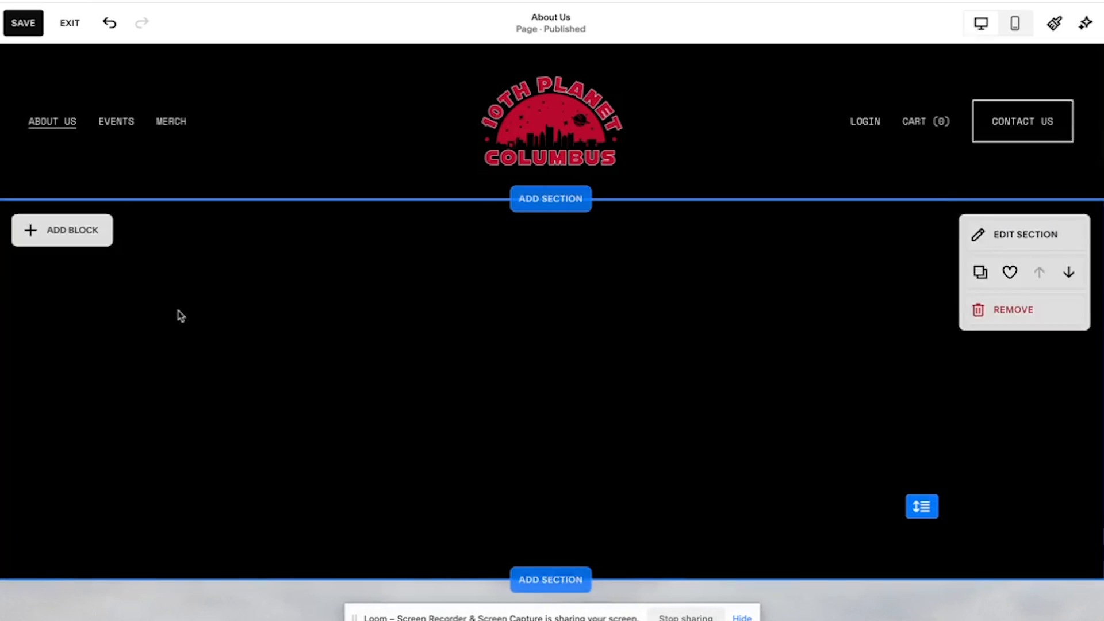
# - Add a text block to the blank section, centre it horizontally below the logo and enter "About us"
pyautogui.moveTo(357, 281)
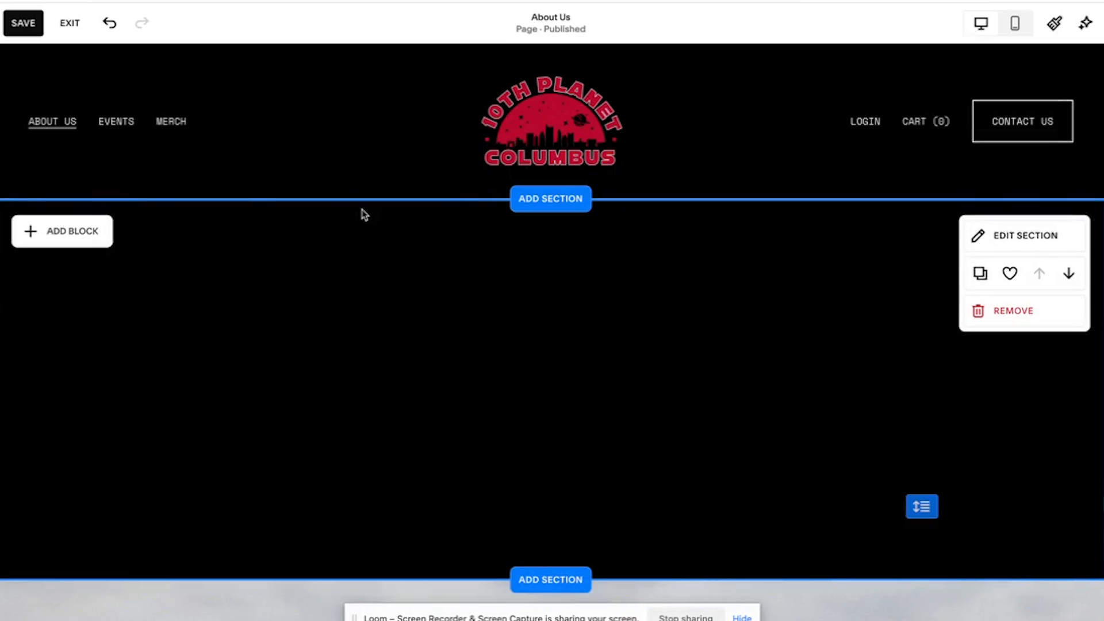
pyautogui.click(75, 233)
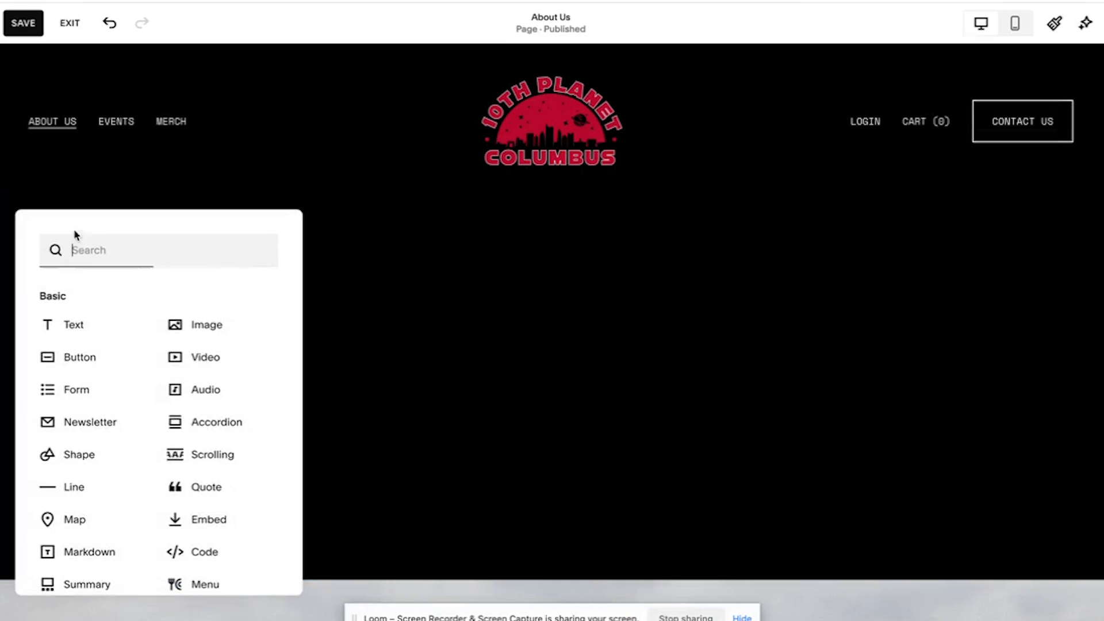
pyautogui.click(89, 323)
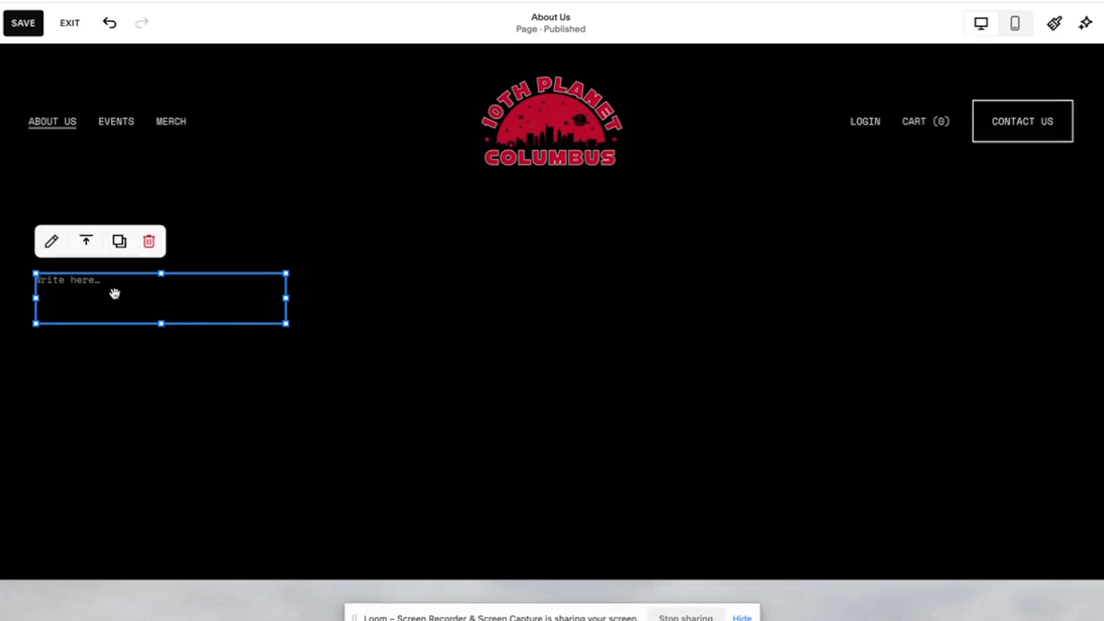
pyautogui.moveTo(195, 296); pyautogui.dragTo(505, 313)
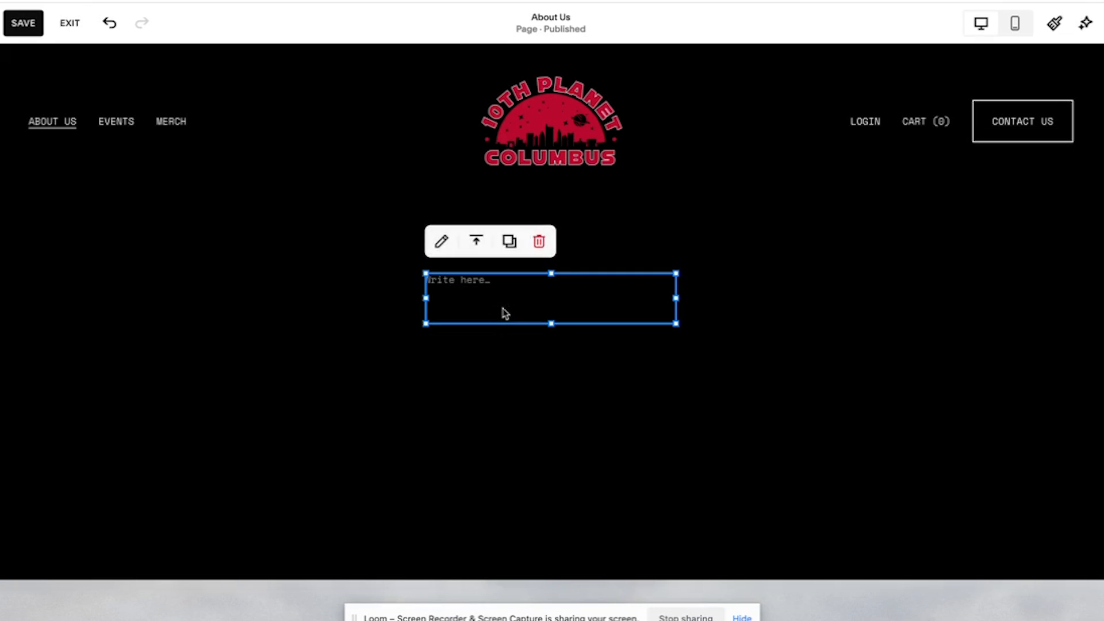
pyautogui.moveTo(493, 299)
pyautogui.mouseDown()
pyautogui.moveTo(412, 313)
pyautogui.moveTo(520, 315)
pyautogui.moveTo(394, 403)
pyautogui.moveTo(525, 323)
pyautogui.moveTo(481, 295)
pyautogui.mouseUp()
pyautogui.click(471, 281)
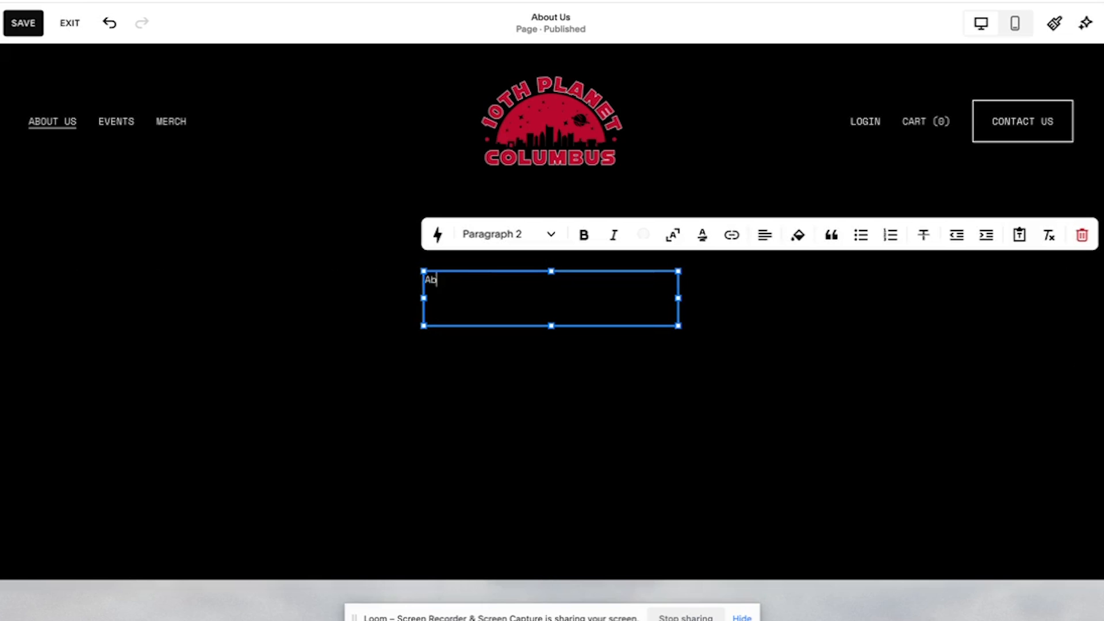
# - Format the "About us" text as Heading 2 with centred alignment
pyautogui.hotkey('ctrl', 'a')
pyautogui.click(517, 229)
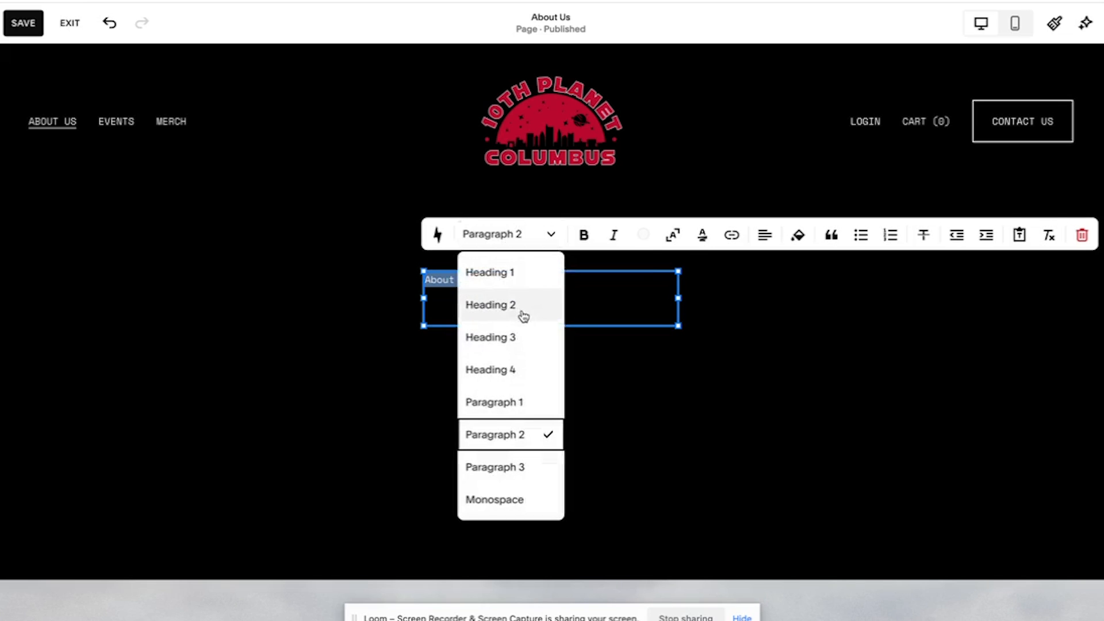
pyautogui.click(522, 312)
pyautogui.moveTo(681, 313); pyautogui.dragTo(666, 344)
pyautogui.click(636, 339)
pyautogui.click(765, 241)
pyautogui.click(764, 243)
pyautogui.click(765, 243)
pyautogui.click(750, 272)
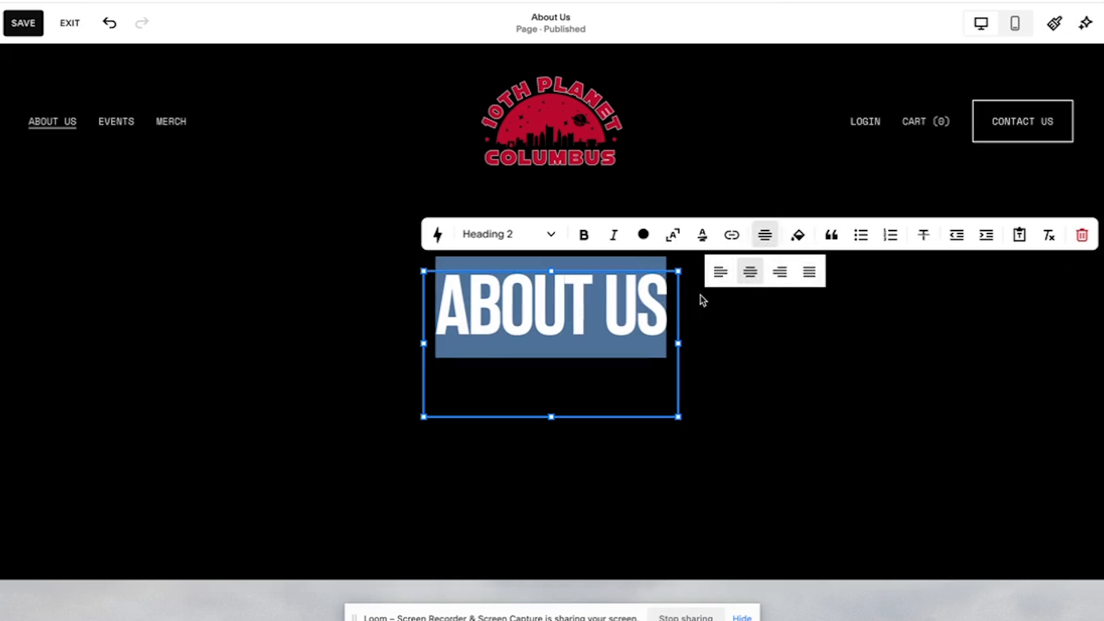
# - Reduce the height of the About us text block to fit its single heading line
pyautogui.click(588, 429)
pyautogui.click(552, 347)
pyautogui.moveTo(552, 416); pyautogui.dragTo(557, 336)
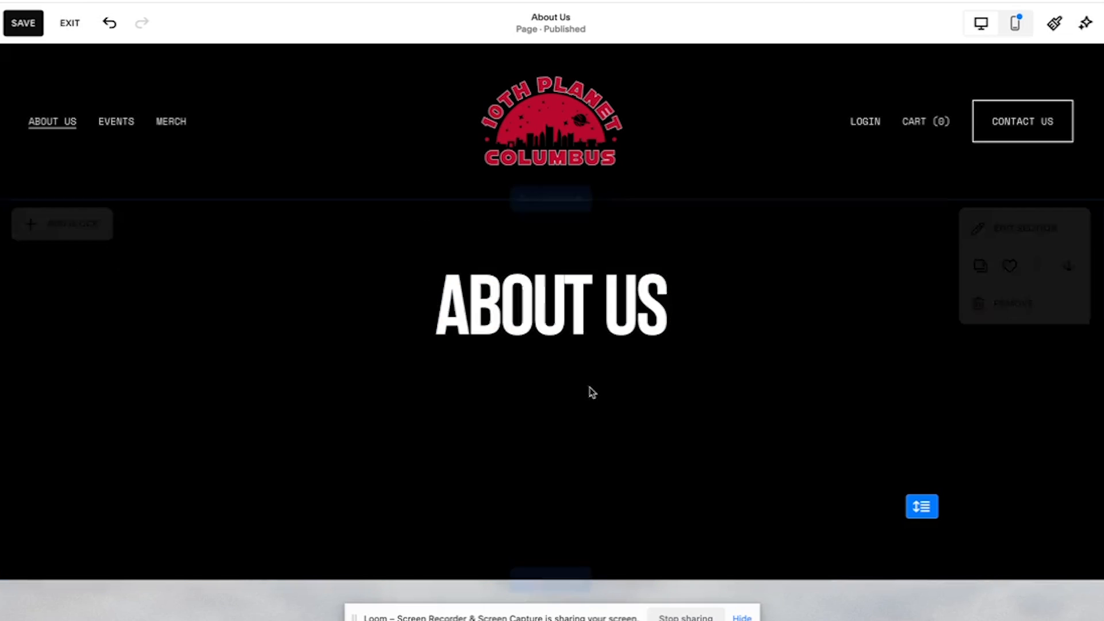
pyautogui.click(578, 313)
pyautogui.click(573, 314)
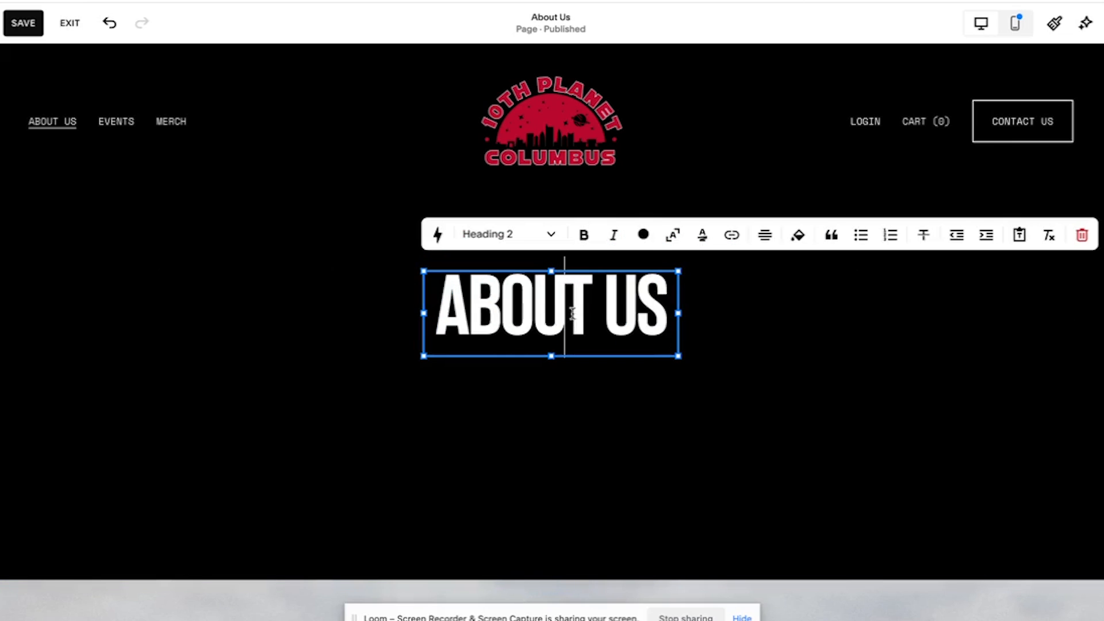
pyautogui.click(693, 318)
# - Align the heading vertically to the middle of its text block and deselect it
pyautogui.click(674, 314)
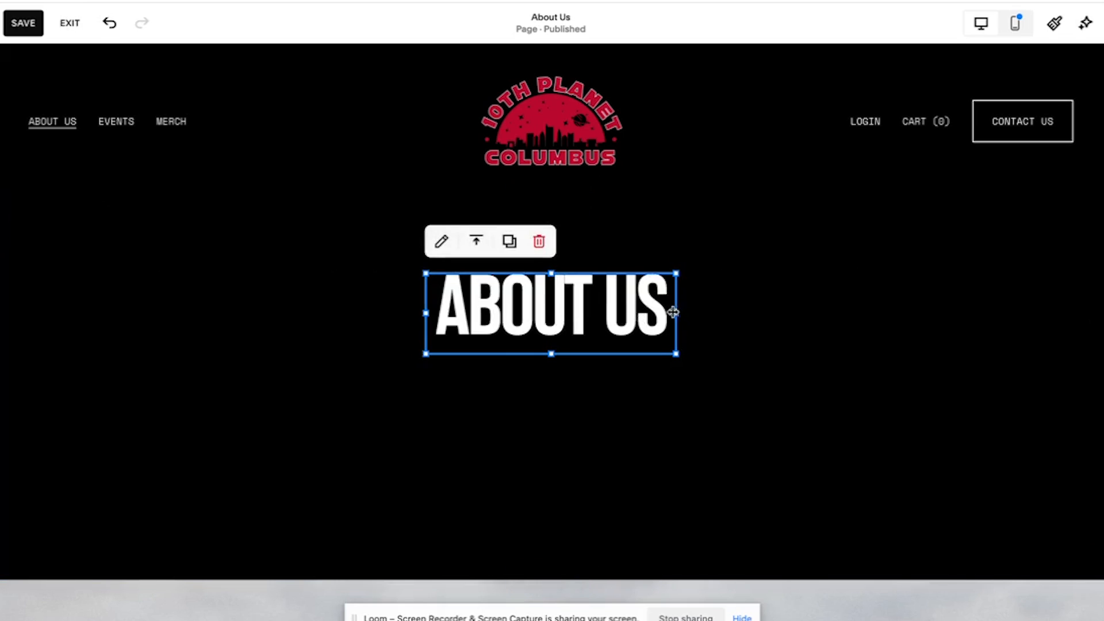
pyautogui.click(471, 244)
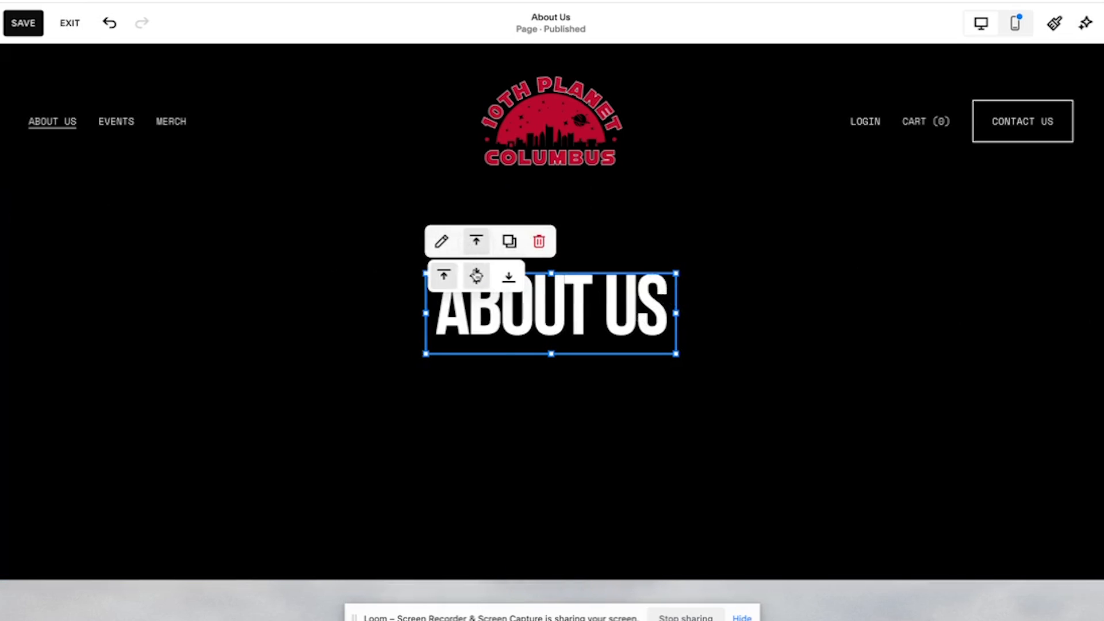
pyautogui.click(476, 276)
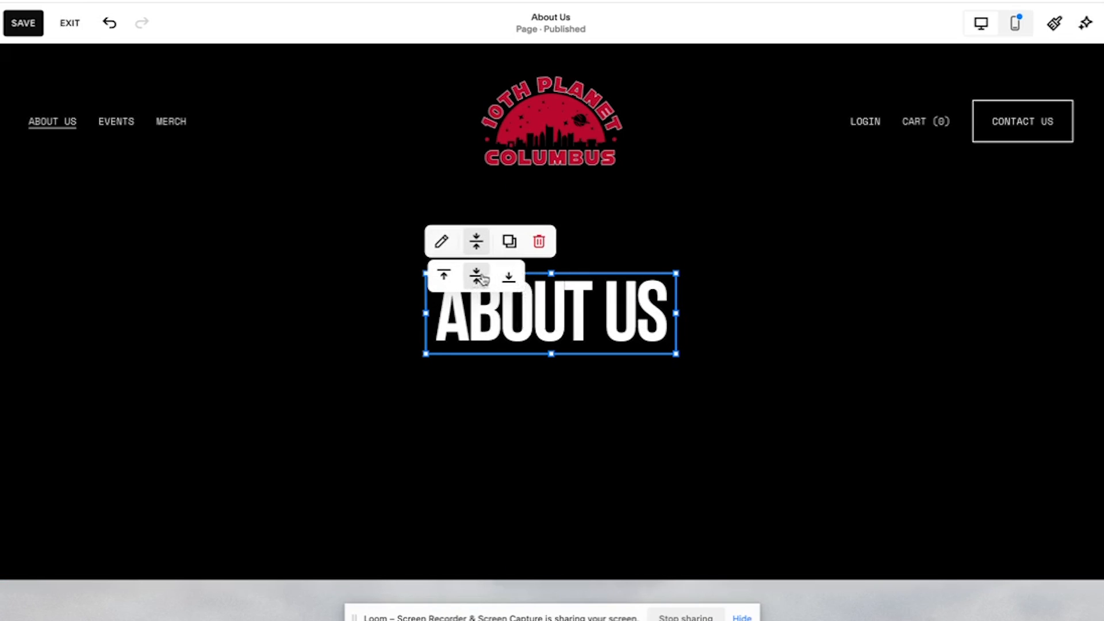
pyautogui.click(613, 426)
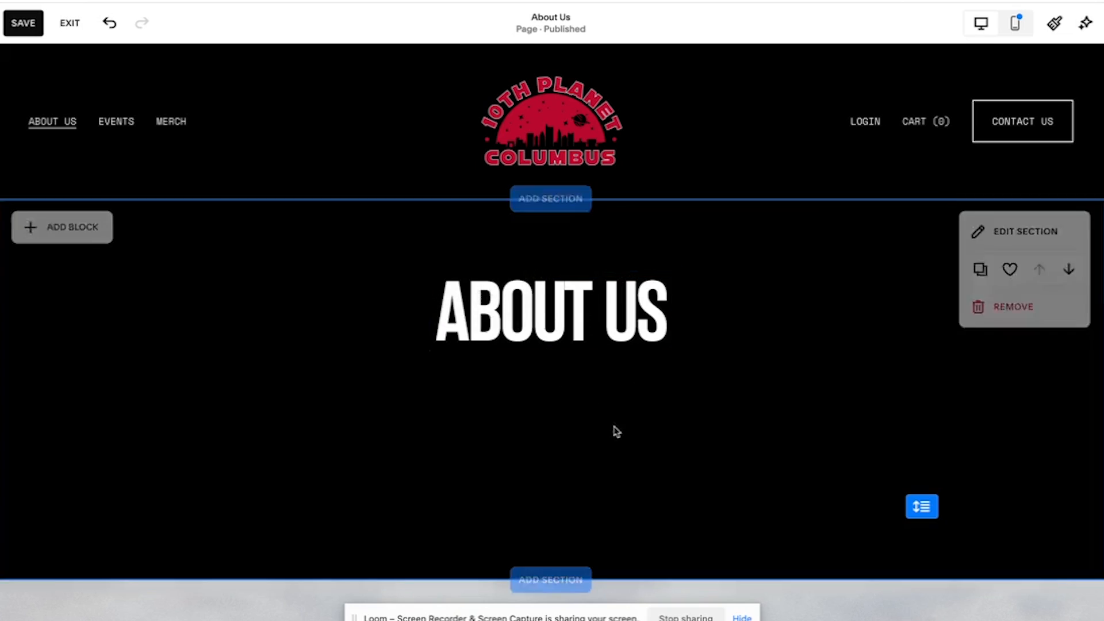
pyautogui.click(599, 347)
pyautogui.click(652, 393)
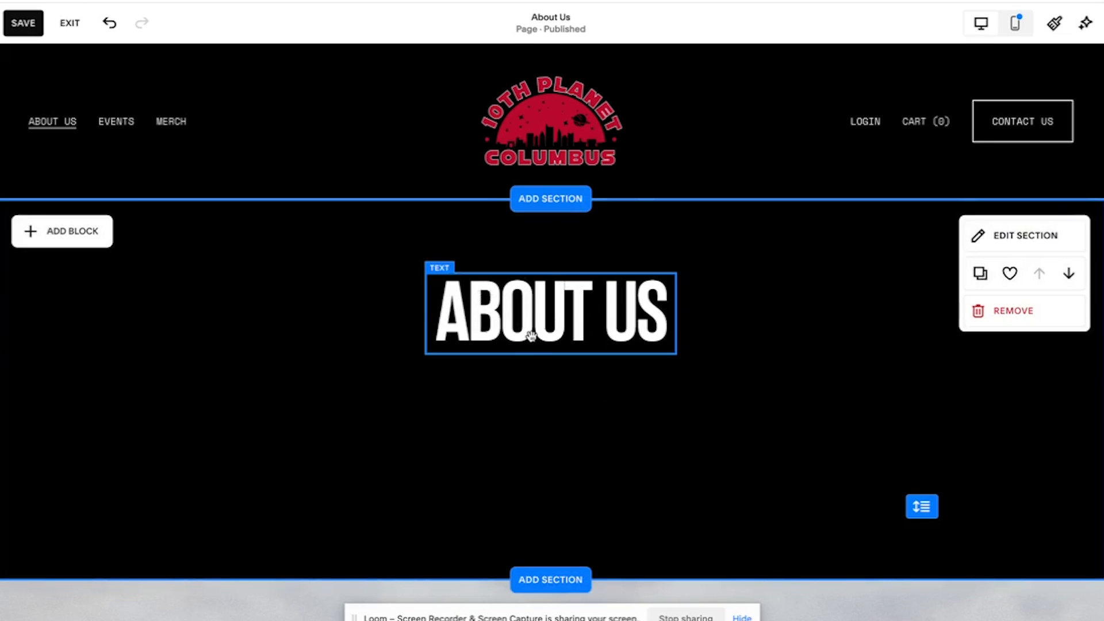
# - Add a second text block and place it centred directly below the About us heading
pyautogui.click(531, 337)
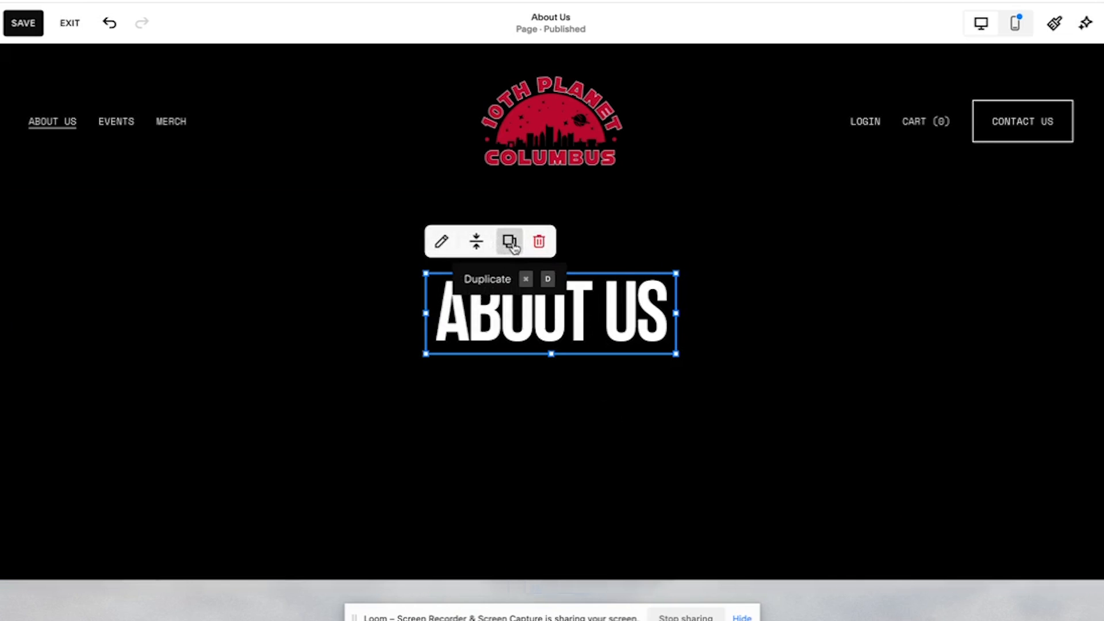
pyautogui.click(358, 336)
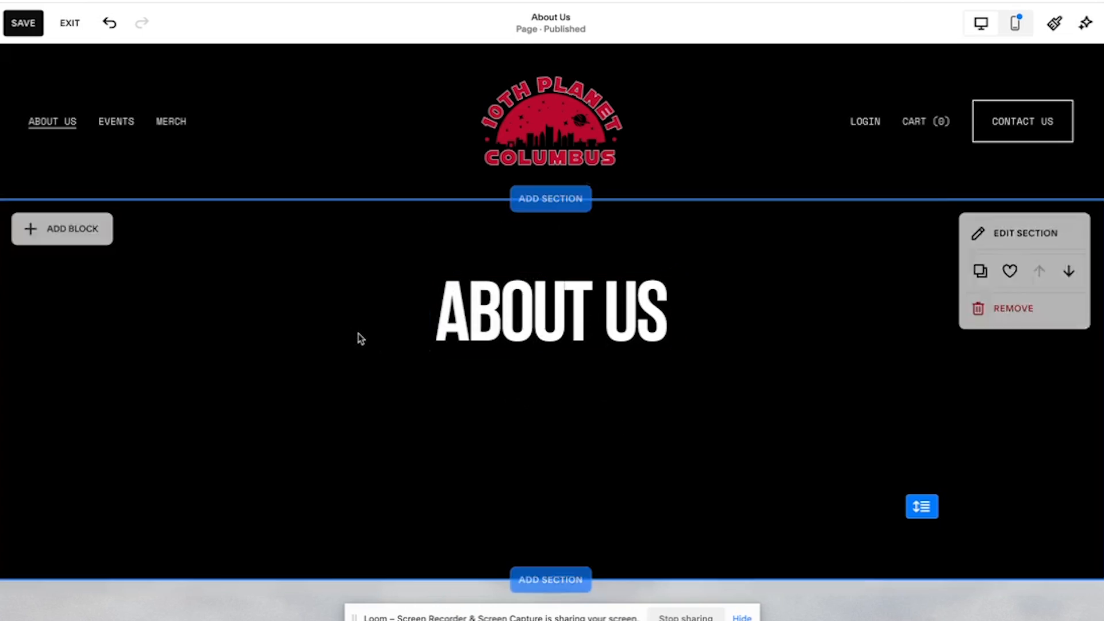
pyautogui.click(92, 228)
pyautogui.click(121, 315)
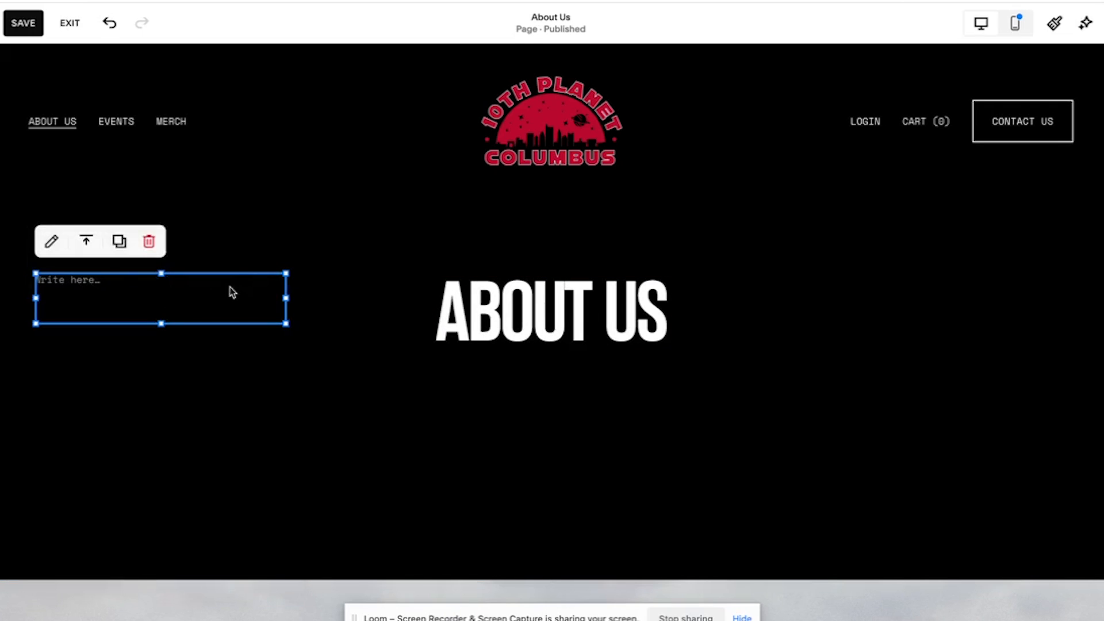
pyautogui.moveTo(143, 291); pyautogui.dragTo(504, 385)
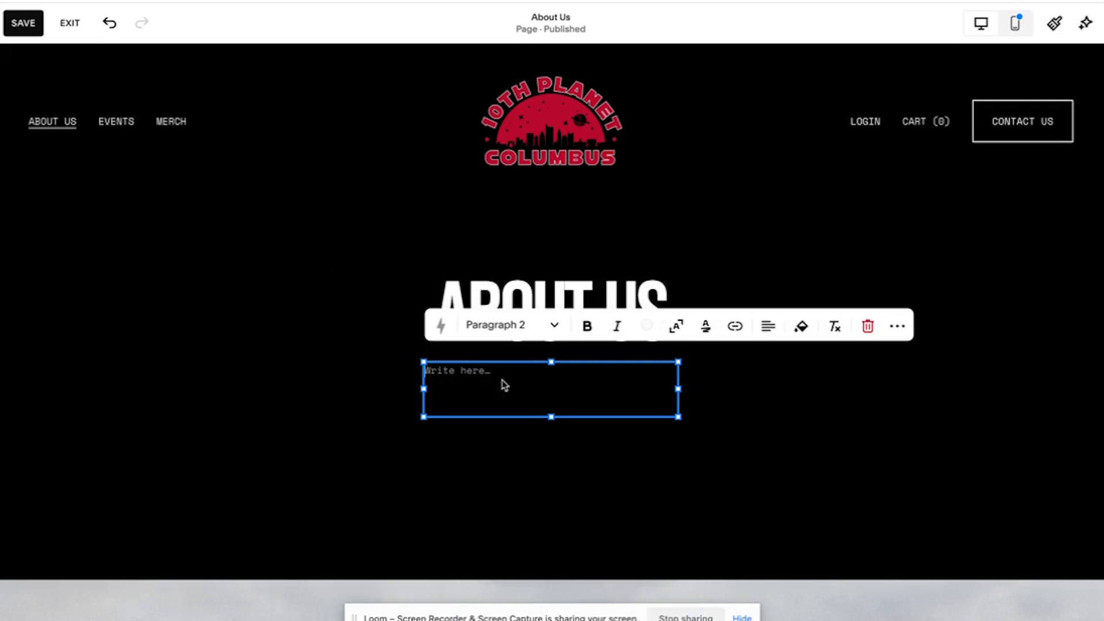
# - Copy the About us paragraph from the Figma About page and paste it into the new text block in Squarespace
pyautogui.moveTo(669, 598)
pyautogui.click(654, 601)
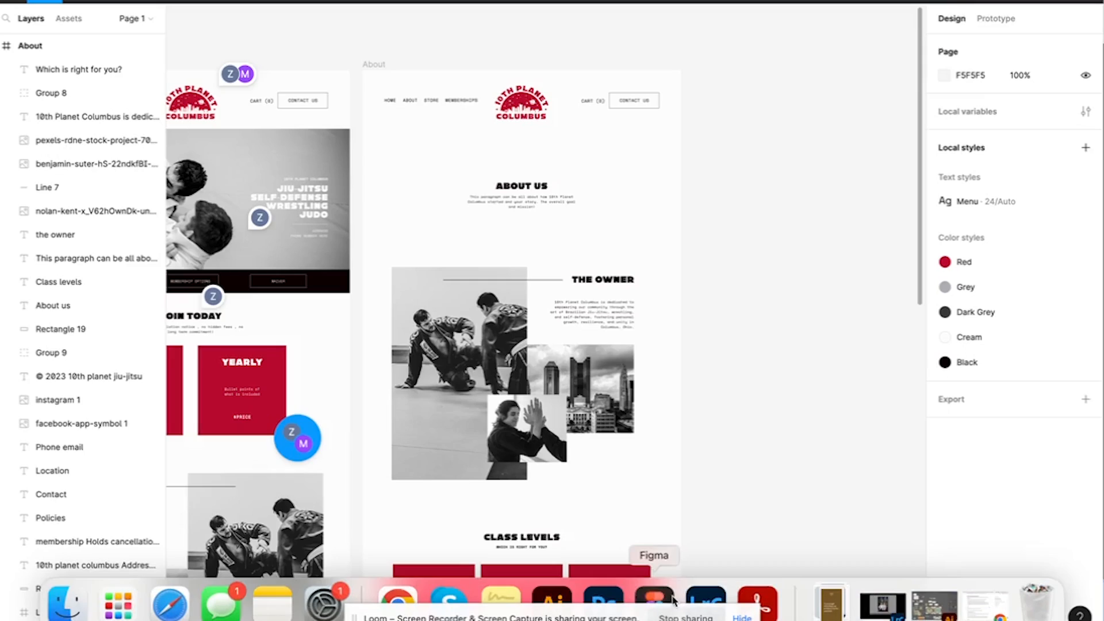
pyautogui.click(92, 258)
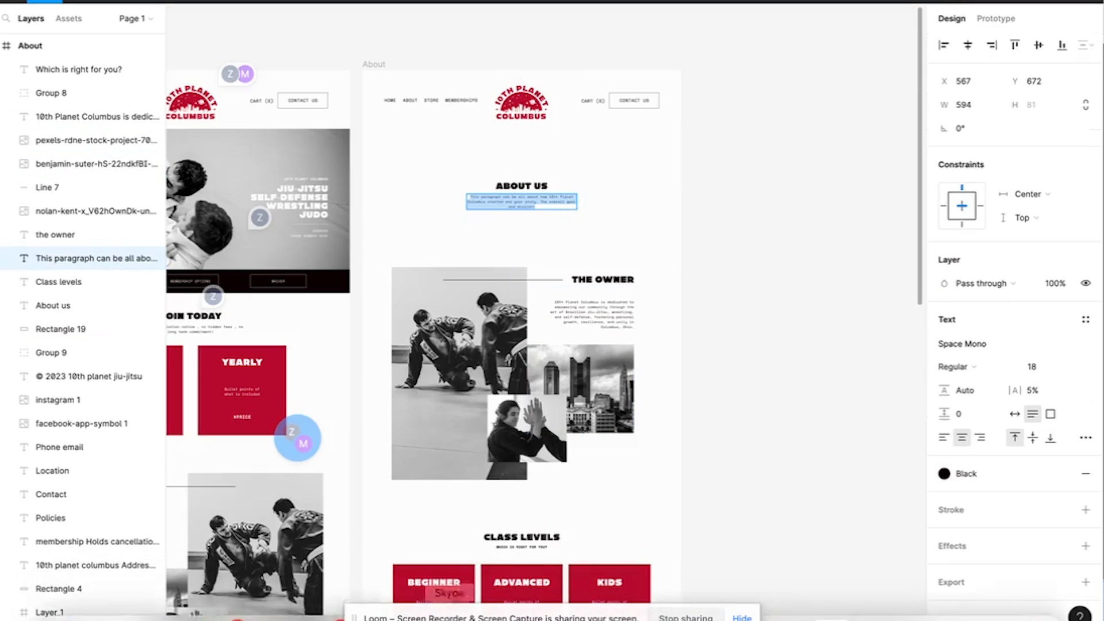
pyautogui.moveTo(249, 605)
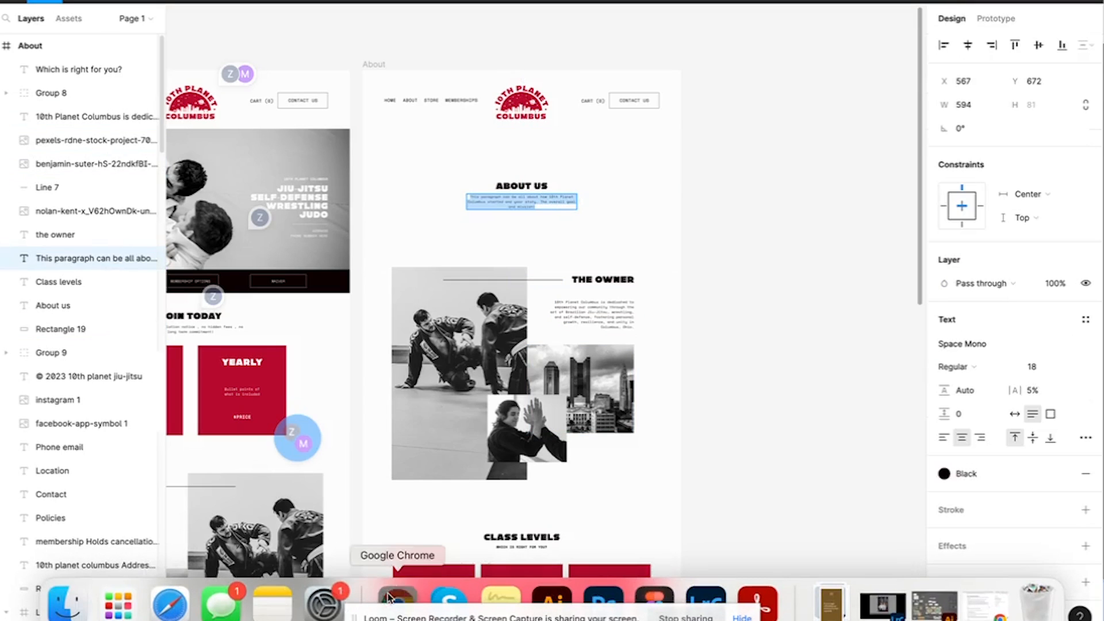
pyautogui.click(396, 601)
pyautogui.write('This paragraph can be all about how 10th Planet Columbus started and your story. The overall goal and mission!')
# - Centre-align the whole pasted paragraph
pyautogui.press('super+a')
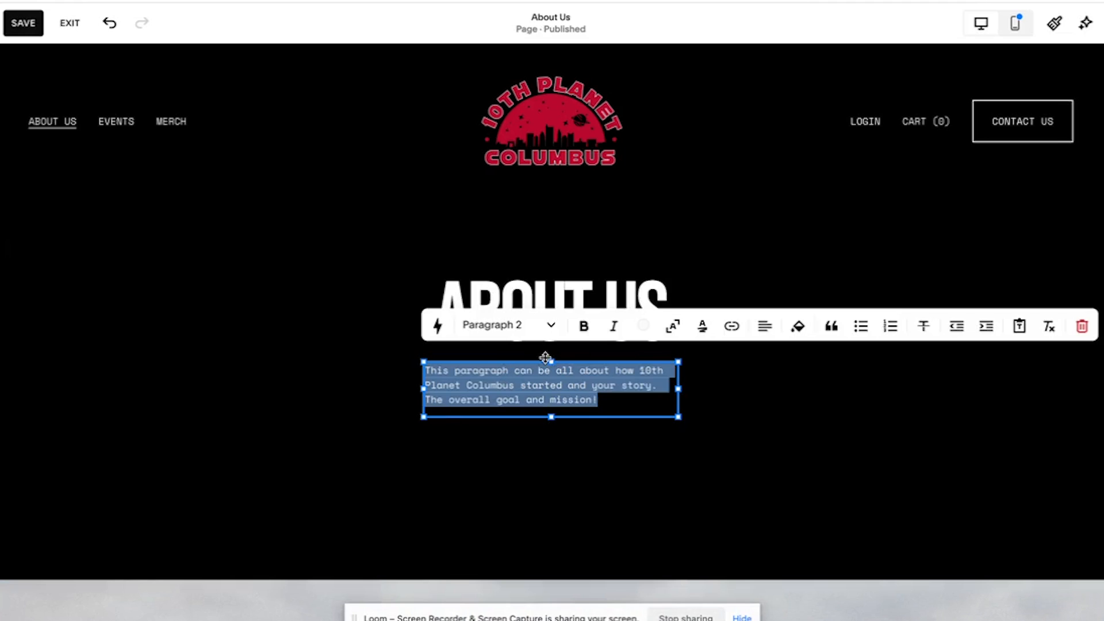
pyautogui.click(766, 326)
pyautogui.click(757, 360)
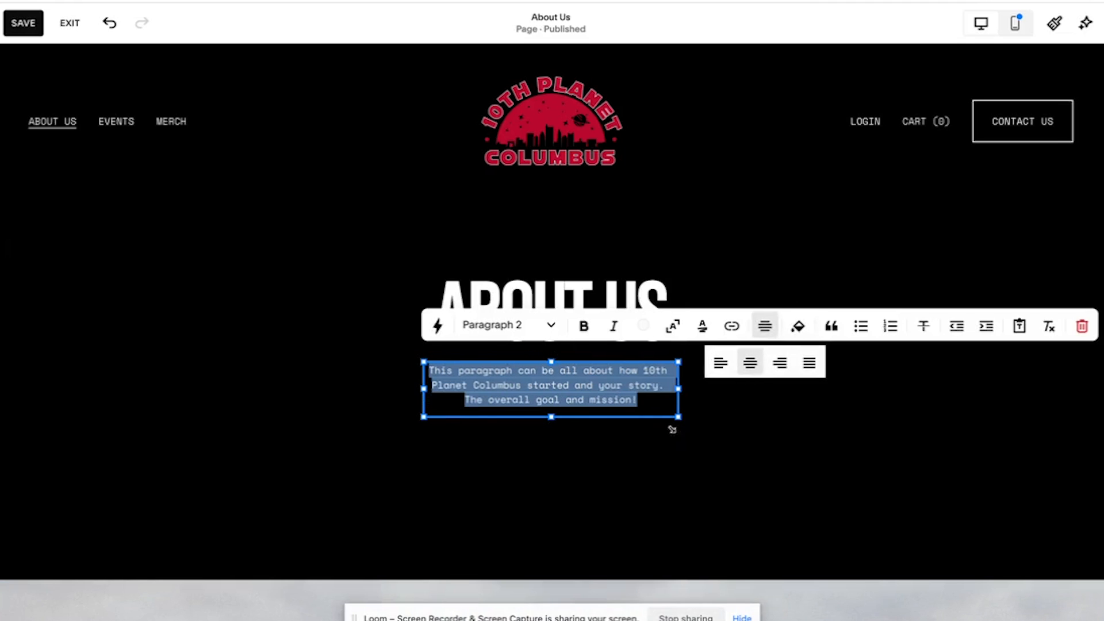
# - Widen the paragraph block so its text fits on two lines and centre the block under the About us heading
pyautogui.press('Escape')
pyautogui.moveTo(680, 387); pyautogui.dragTo(768, 391)
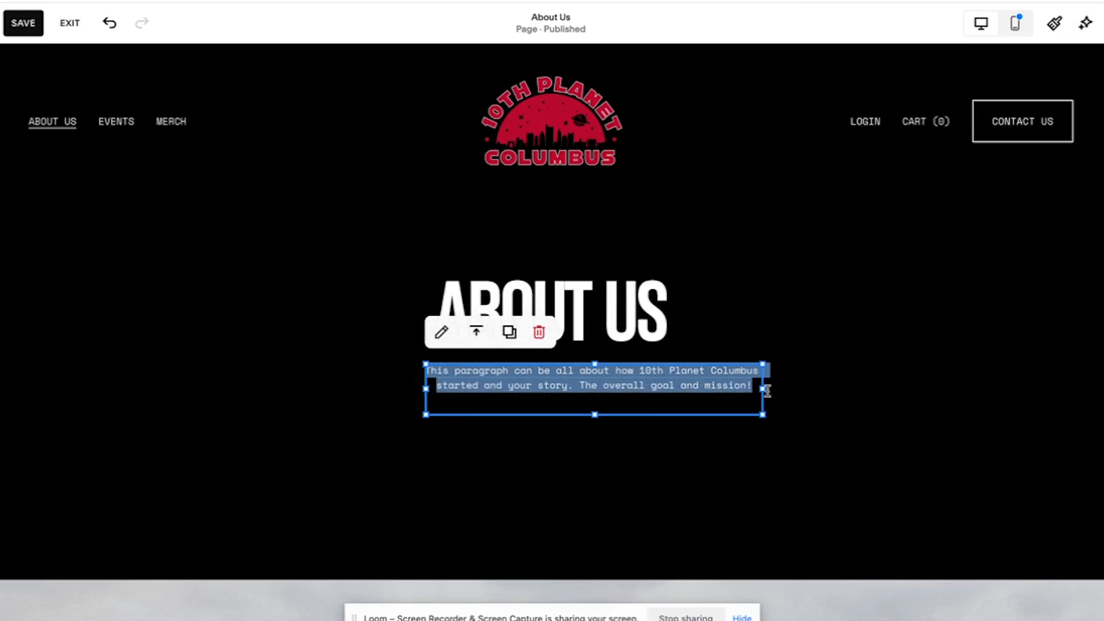
pyautogui.moveTo(595, 414); pyautogui.dragTo(627, 377)
pyautogui.click(676, 445)
pyautogui.click(569, 429)
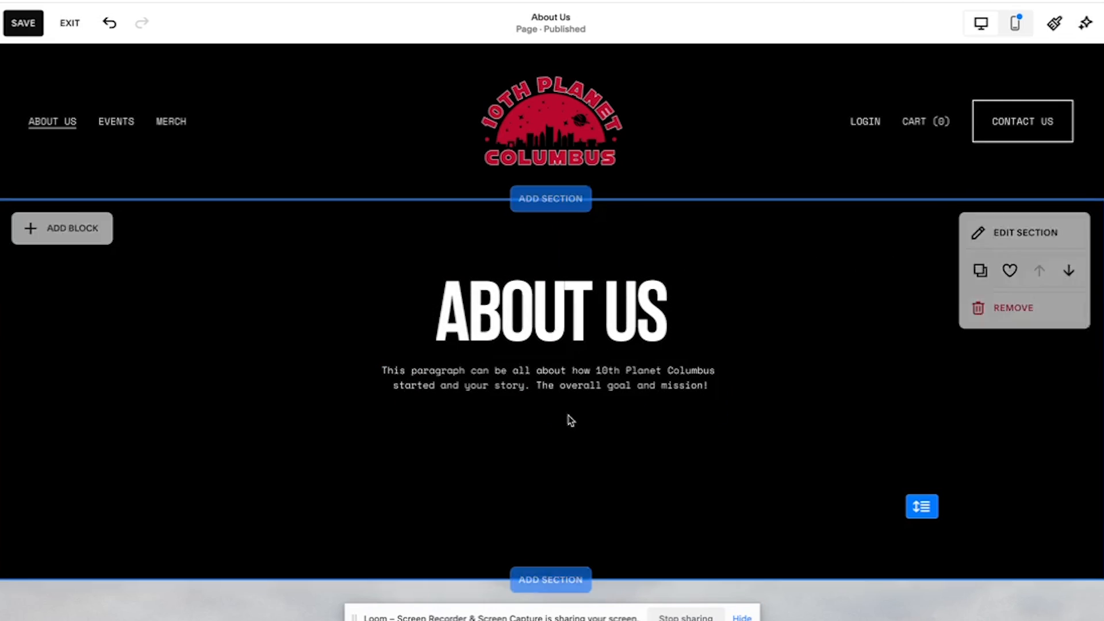
# - Align the paragraph vertically to the middle of its text block and deselect it
pyautogui.click(569, 387)
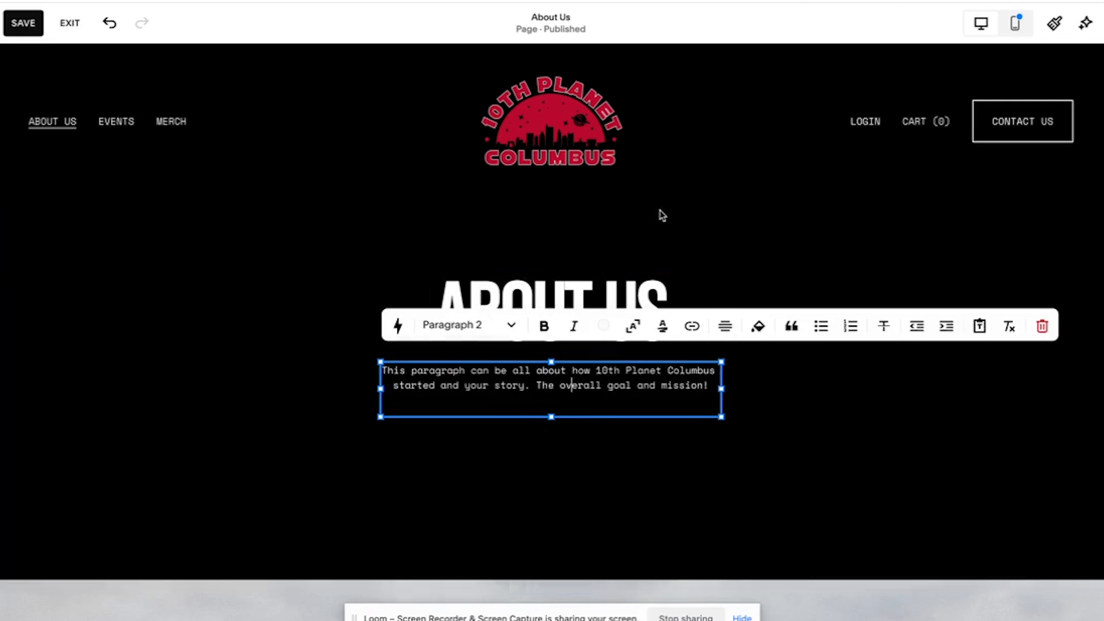
pyautogui.click(585, 443)
pyautogui.moveTo(555, 390)
pyautogui.mouseDown()
pyautogui.moveTo(564, 397)
pyautogui.moveTo(551, 396)
pyautogui.mouseUp()
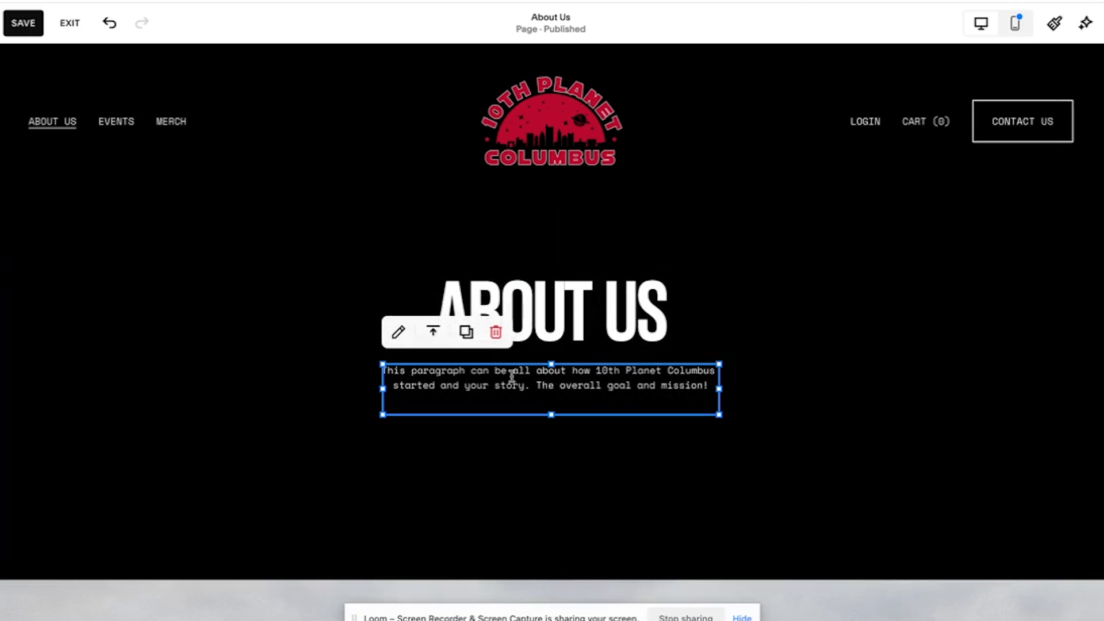
pyautogui.click(433, 332)
pyautogui.click(431, 365)
pyautogui.click(481, 466)
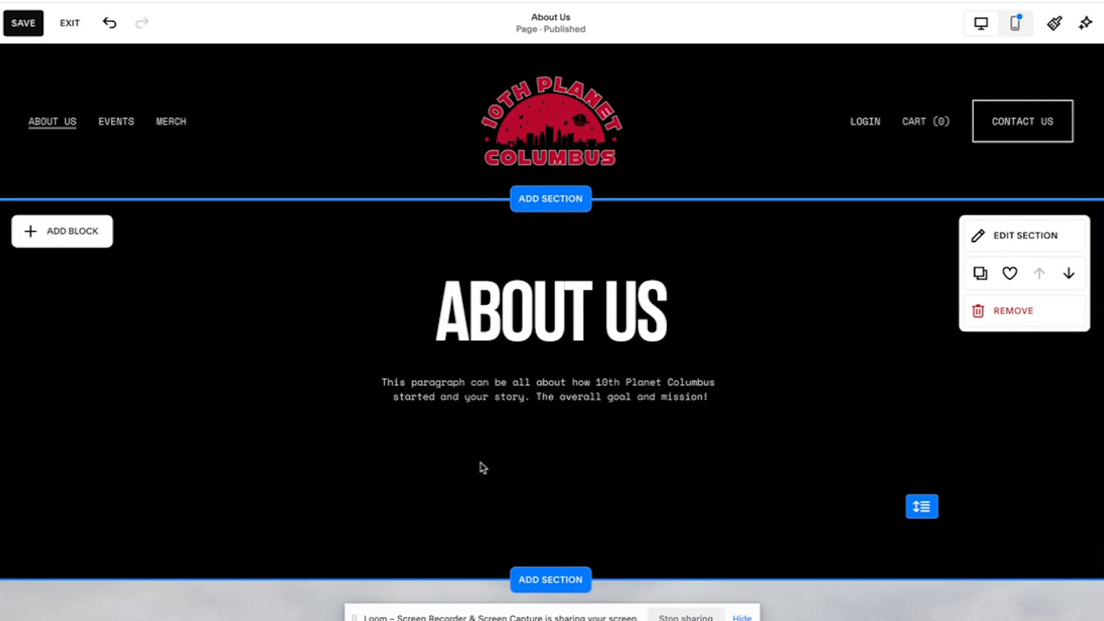
# - Select the About us heading and paragraph blocks together and move them down one grid row
pyautogui.click(561, 328)
pyautogui.keyDown('shift'); pyautogui.click(562, 395); pyautogui.keyUp('shift')
pyautogui.moveTo(566, 329); pyautogui.dragTo(566, 363)
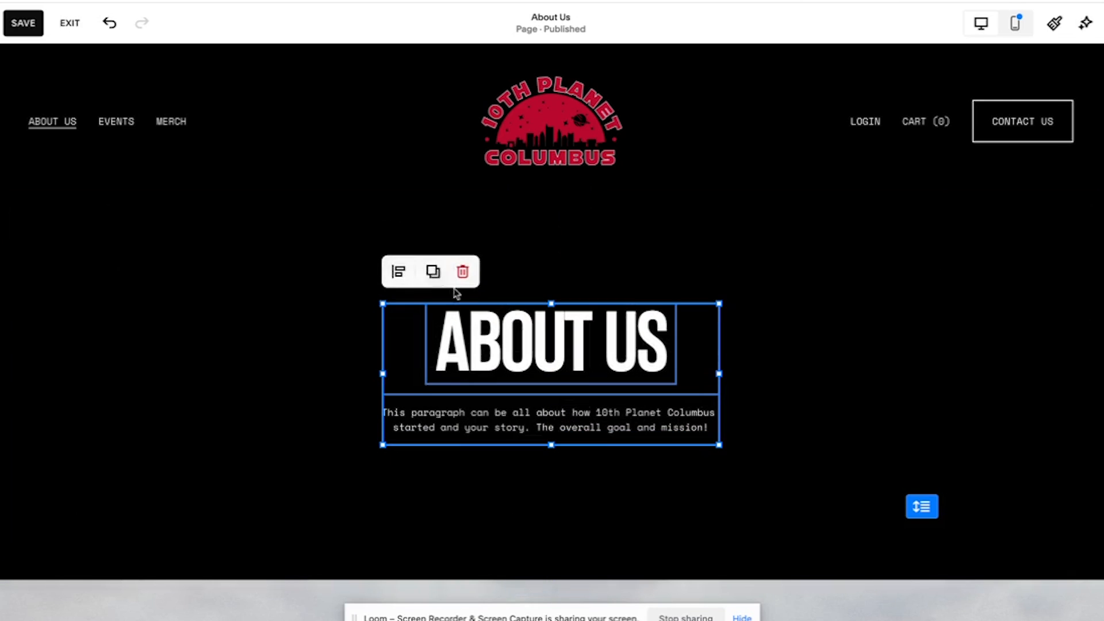
# - Try aligning the heading and paragraph blocks to a common vertical centre and undo the alignment
pyautogui.click(394, 271)
pyautogui.click(532, 307)
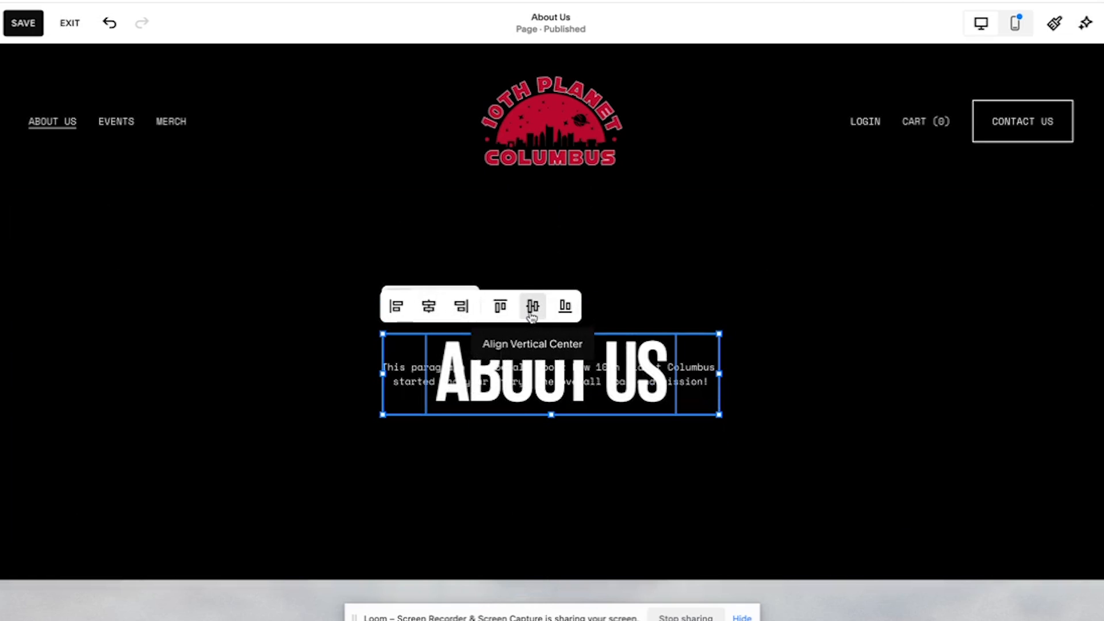
pyautogui.press('super+z')
# - Move the heading and paragraph blocks one more grid row down and set the section's row count to 9
pyautogui.moveTo(570, 343); pyautogui.dragTo(571, 373)
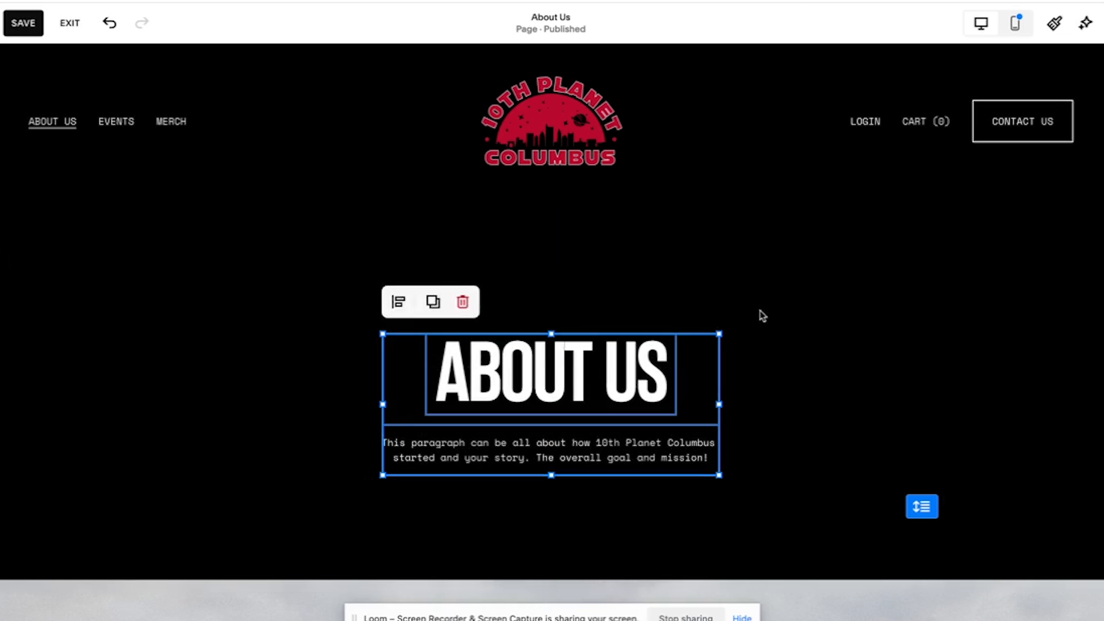
pyautogui.click(794, 278)
pyautogui.click(996, 245)
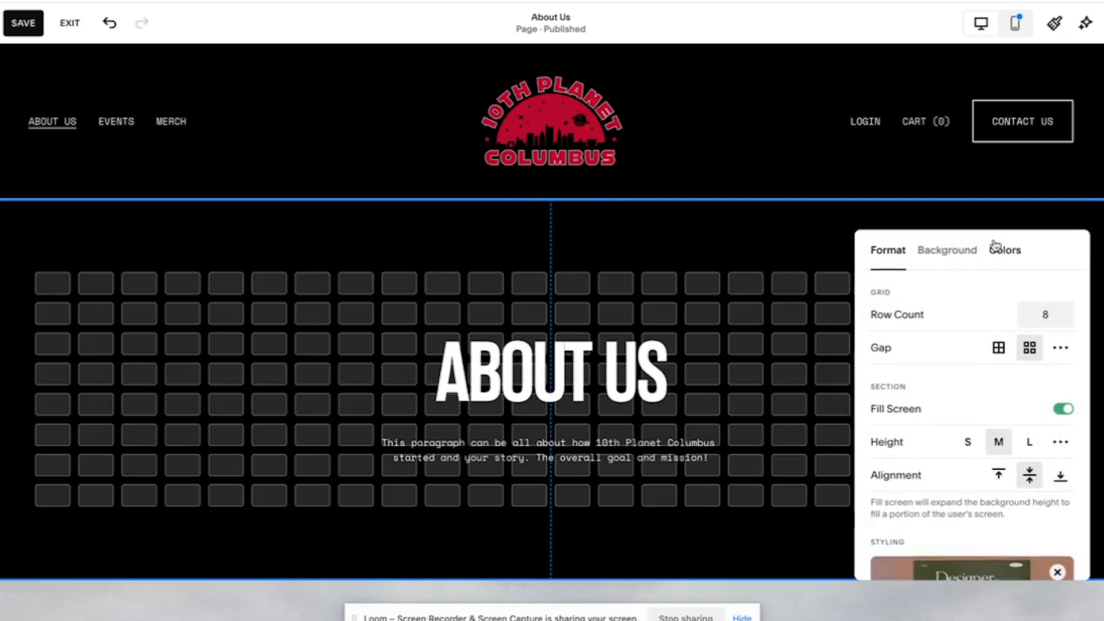
pyautogui.click(1065, 311)
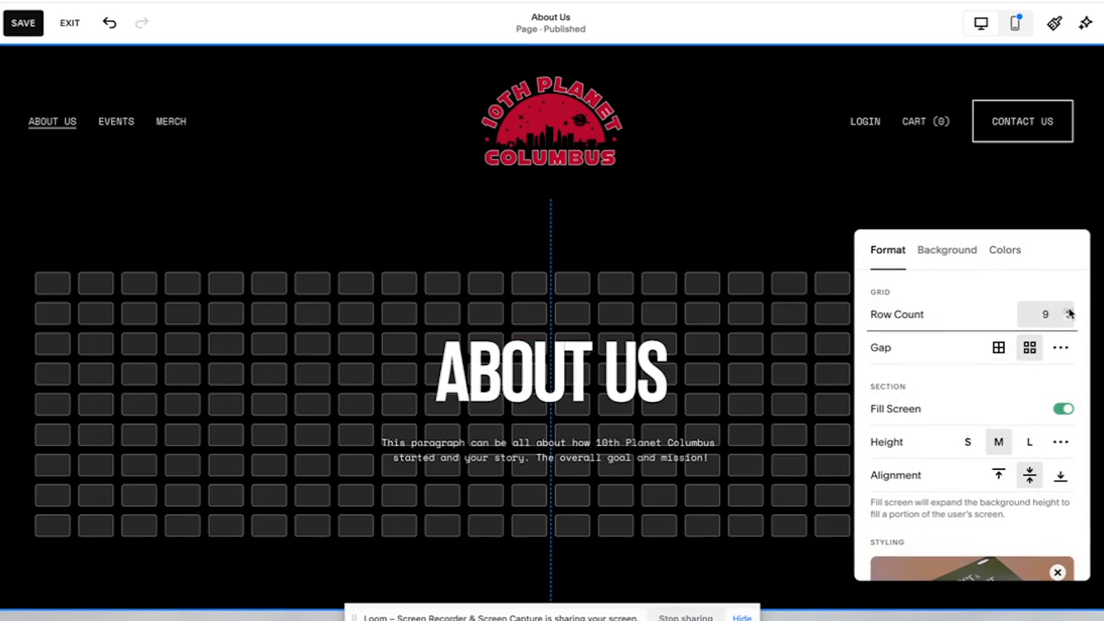
pyautogui.click(665, 441)
pyautogui.moveTo(631, 368)
pyautogui.mouseDown()
pyautogui.moveTo(633, 380)
pyautogui.moveTo(633, 365)
pyautogui.mouseUp()
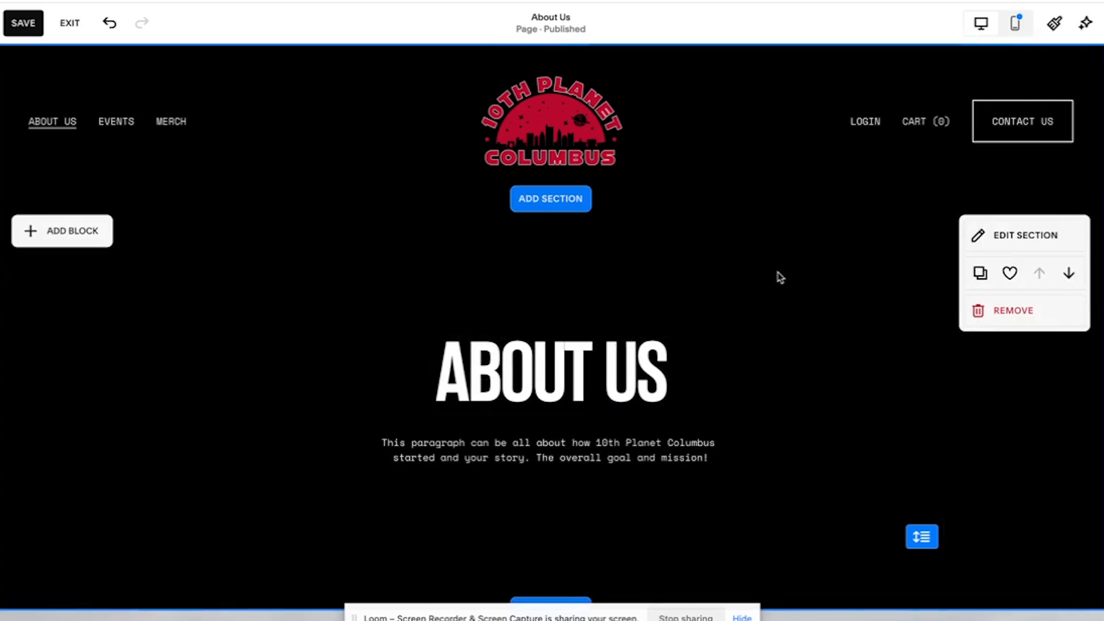
# - Apply the Light 1 colour theme to the About us section
pyautogui.click(1000, 234)
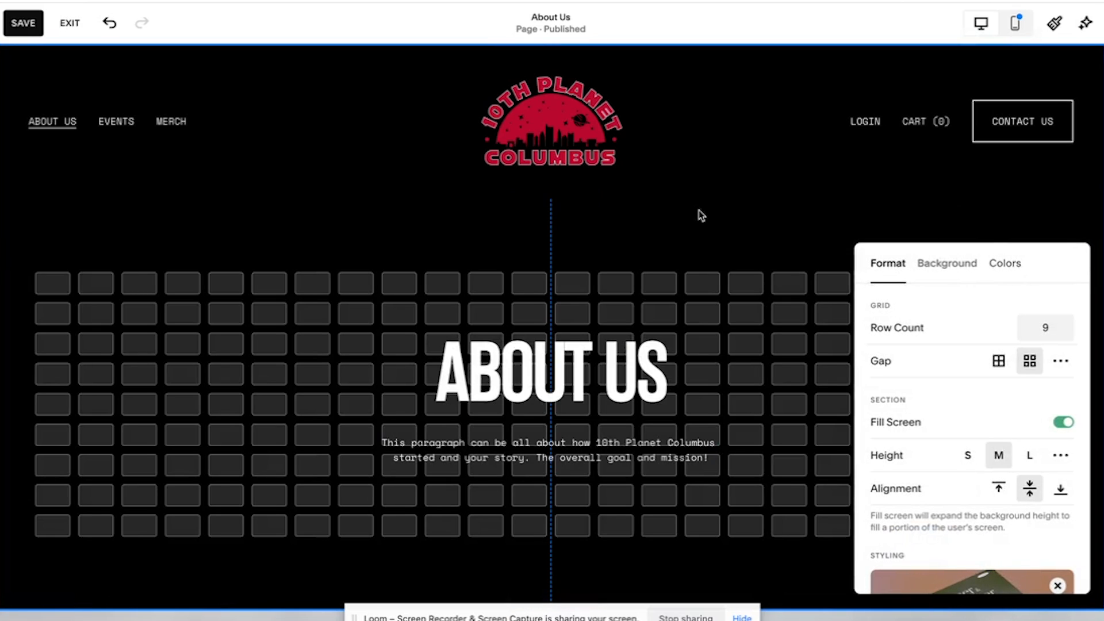
pyautogui.click(1006, 264)
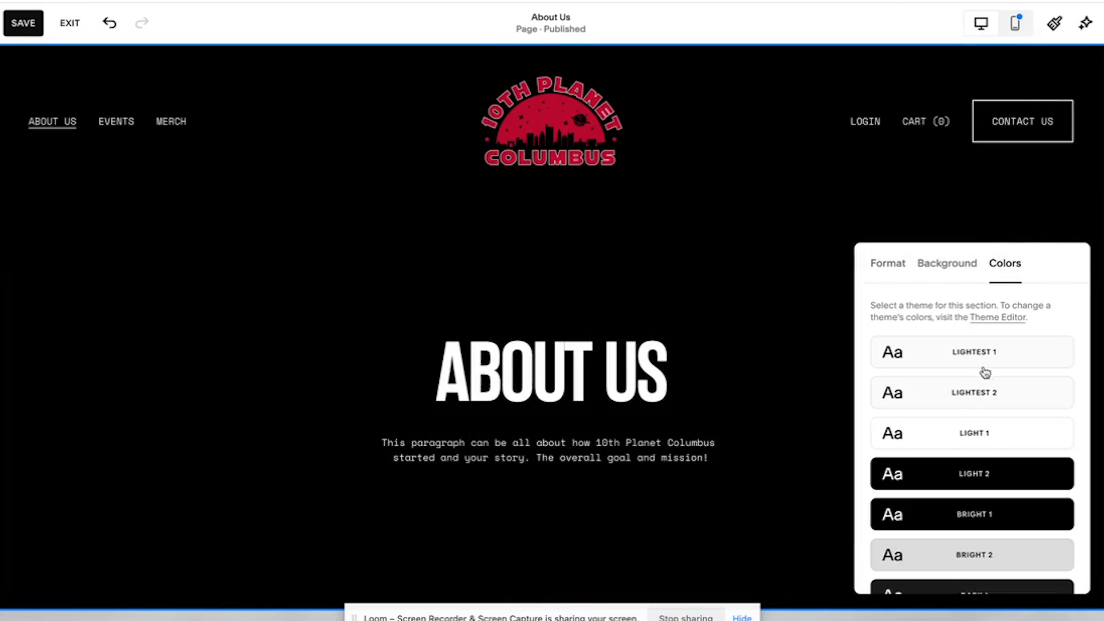
pyautogui.click(933, 432)
pyautogui.click(783, 328)
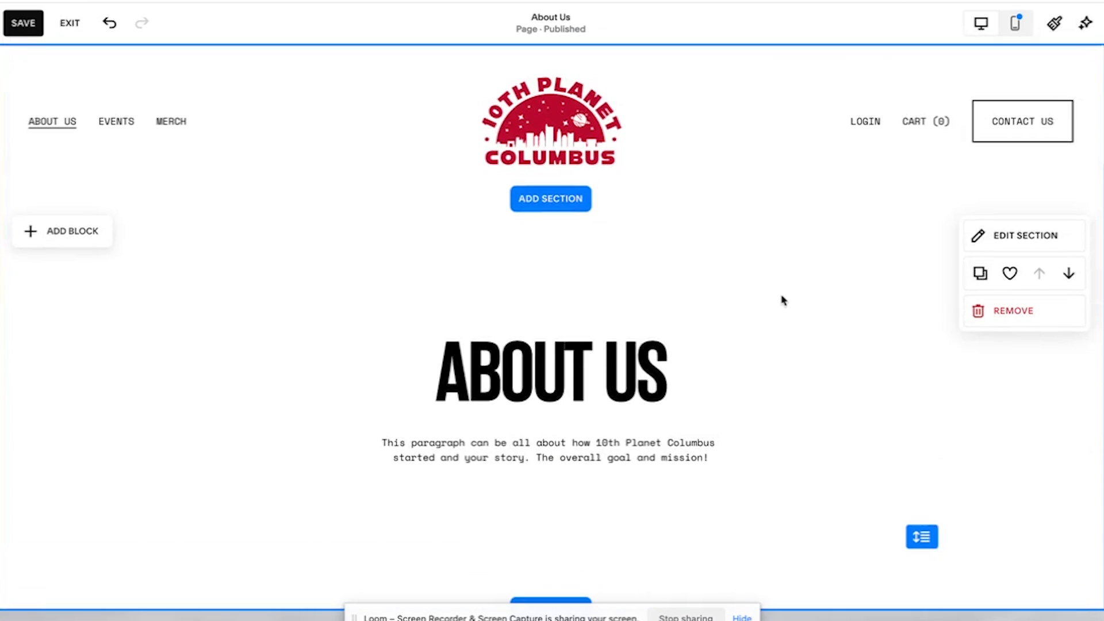
# - Remove the mountain lake banner section below the About us section
pyautogui.scroll(-8, 782, 300)
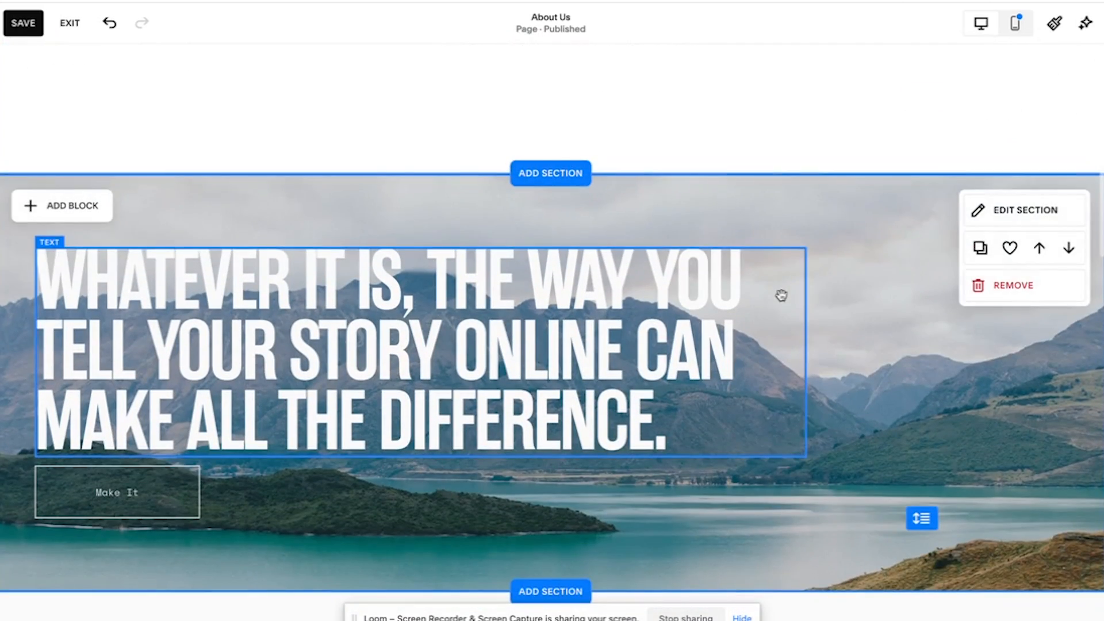
pyautogui.click(1015, 285)
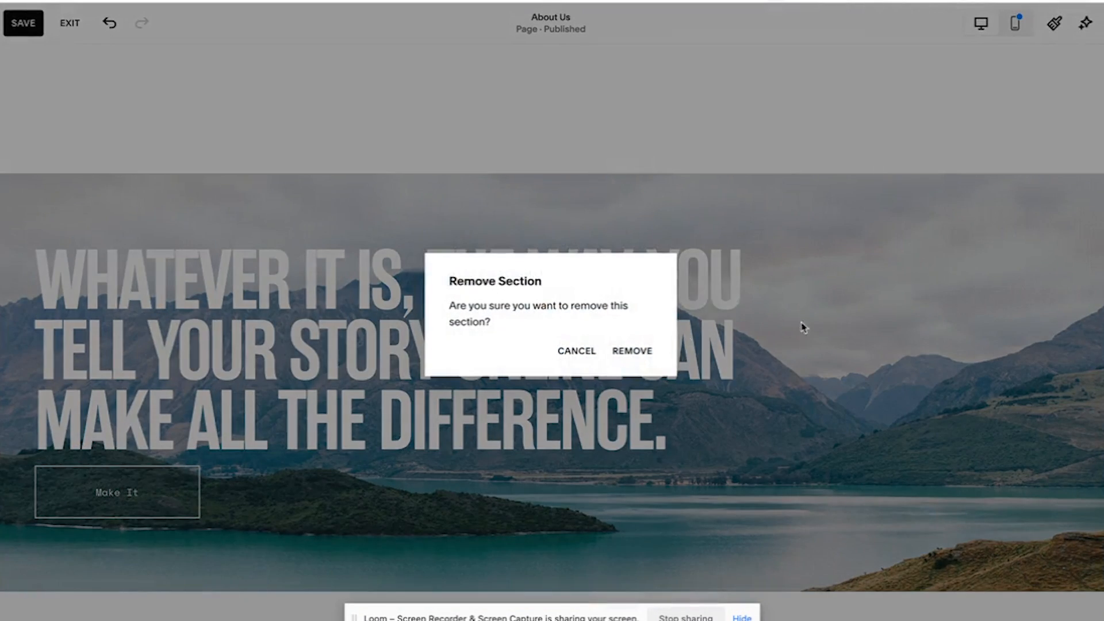
pyautogui.click(624, 352)
# - Remove the "Make it stand out" section with the three image columns
pyautogui.scroll(-10, 624, 360)
pyautogui.scroll(9, 623, 360)
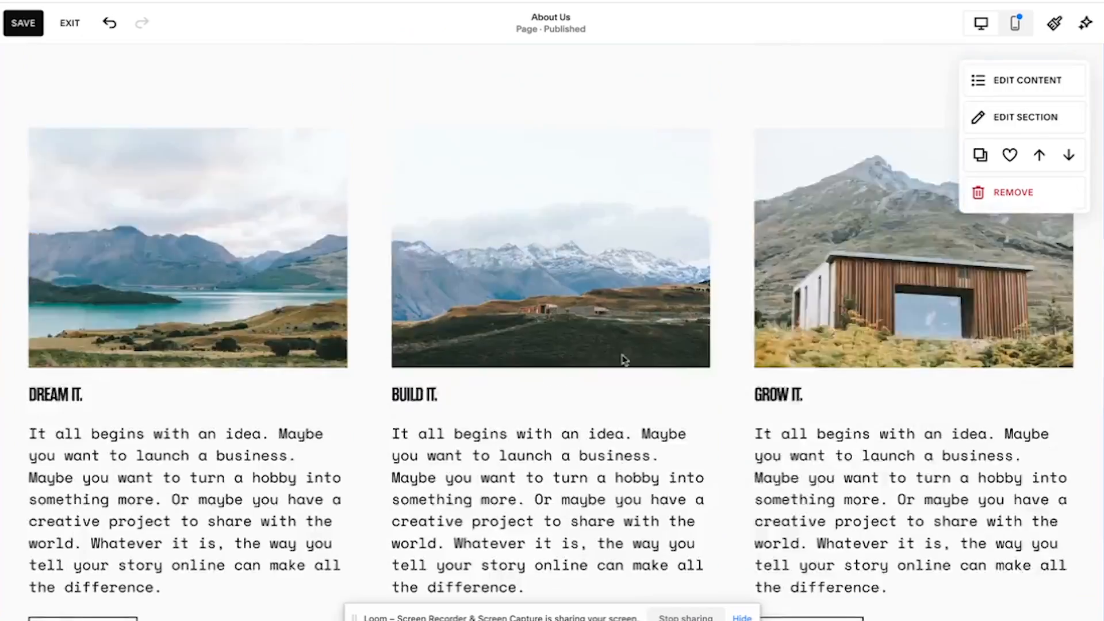
pyautogui.click(1014, 253)
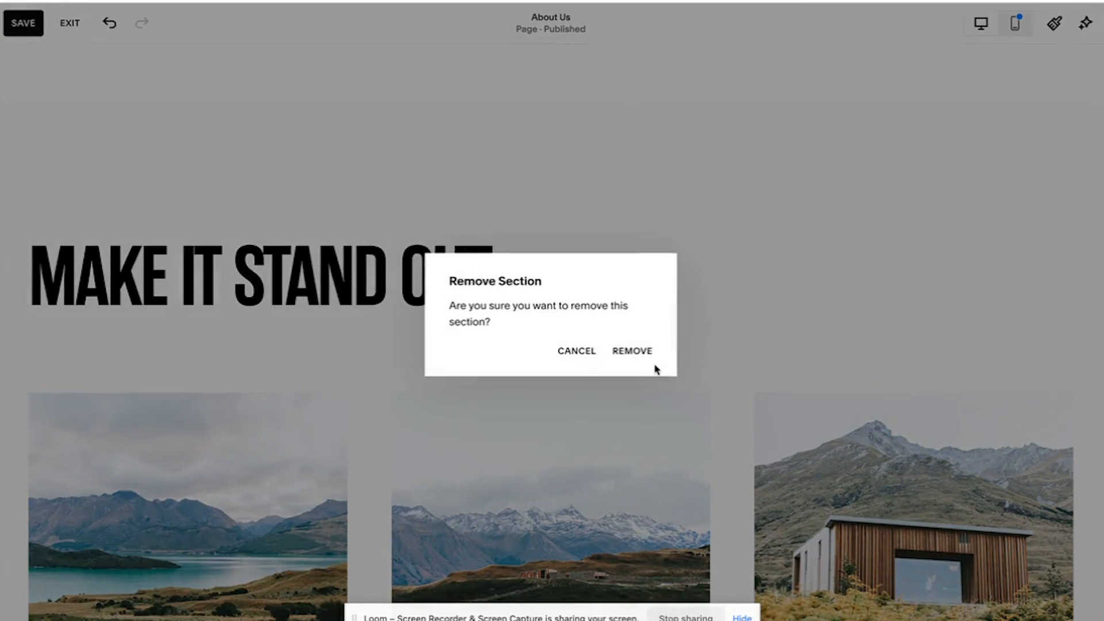
pyautogui.click(645, 362)
# - Save the About Us page changes and exit page editing
pyautogui.scroll(10, 645, 362)
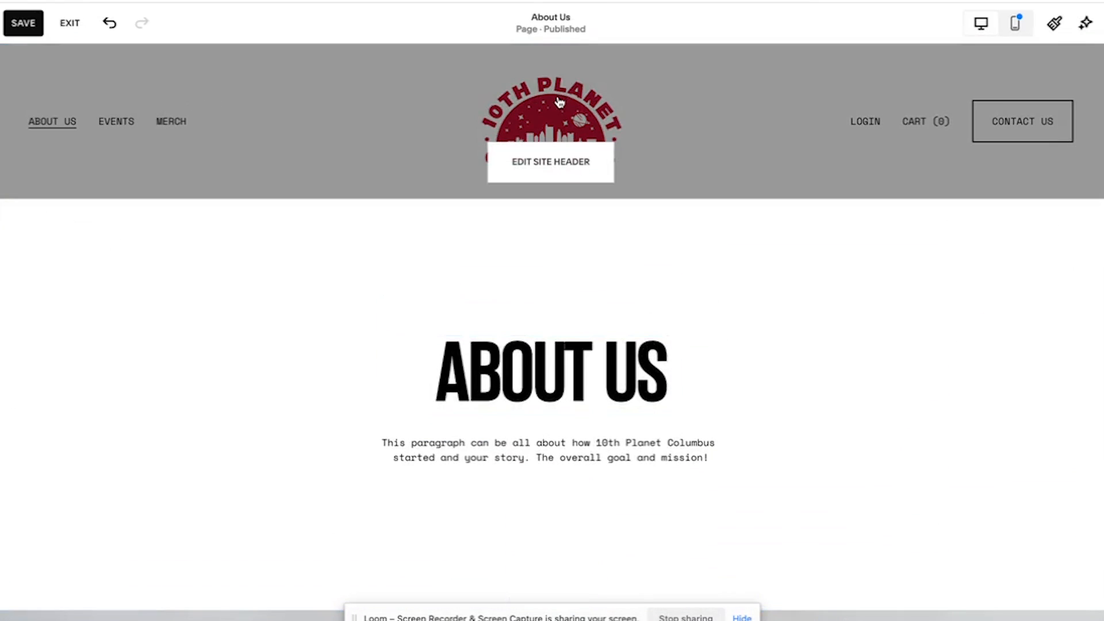
pyautogui.click(559, 102)
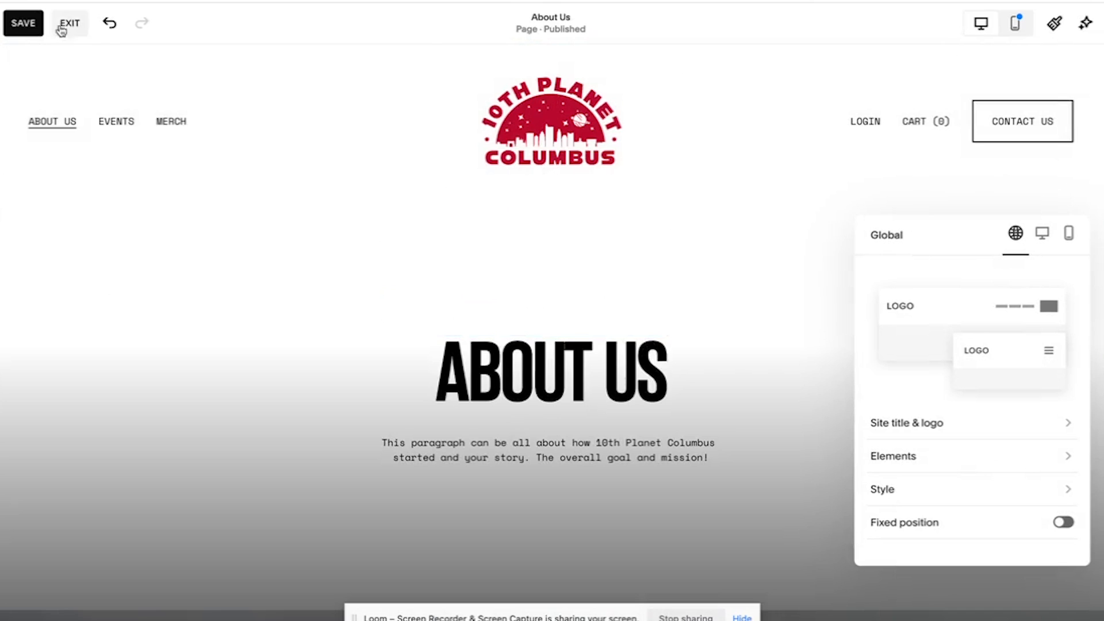
pyautogui.click(24, 26)
pyautogui.click(71, 24)
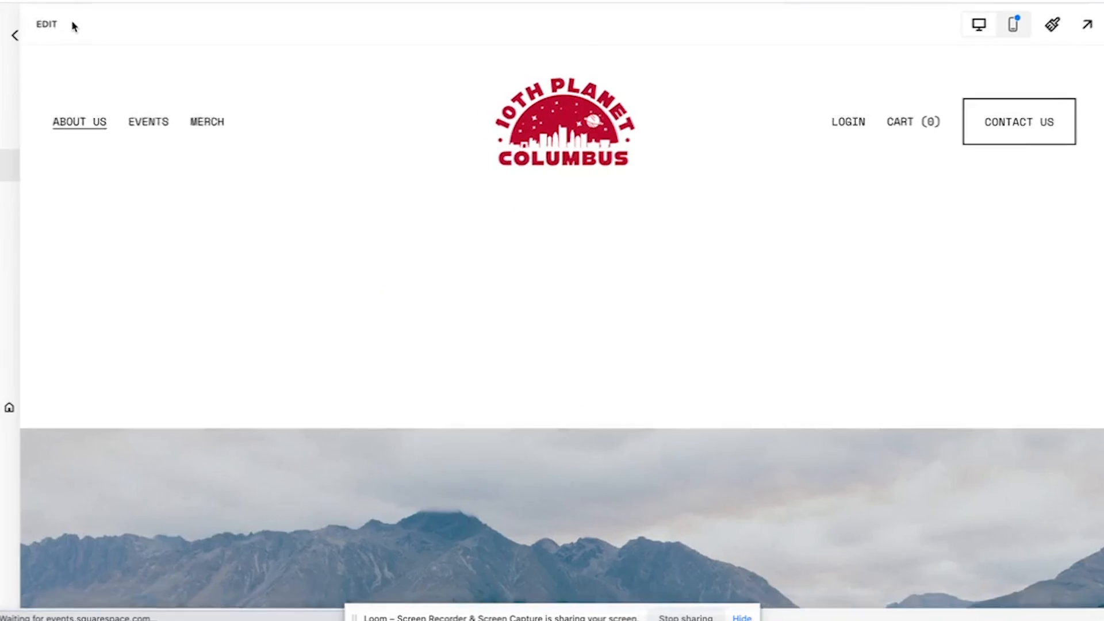
# - Open the Home page and start editing it at "The Location" section
pyautogui.click(691, 143)
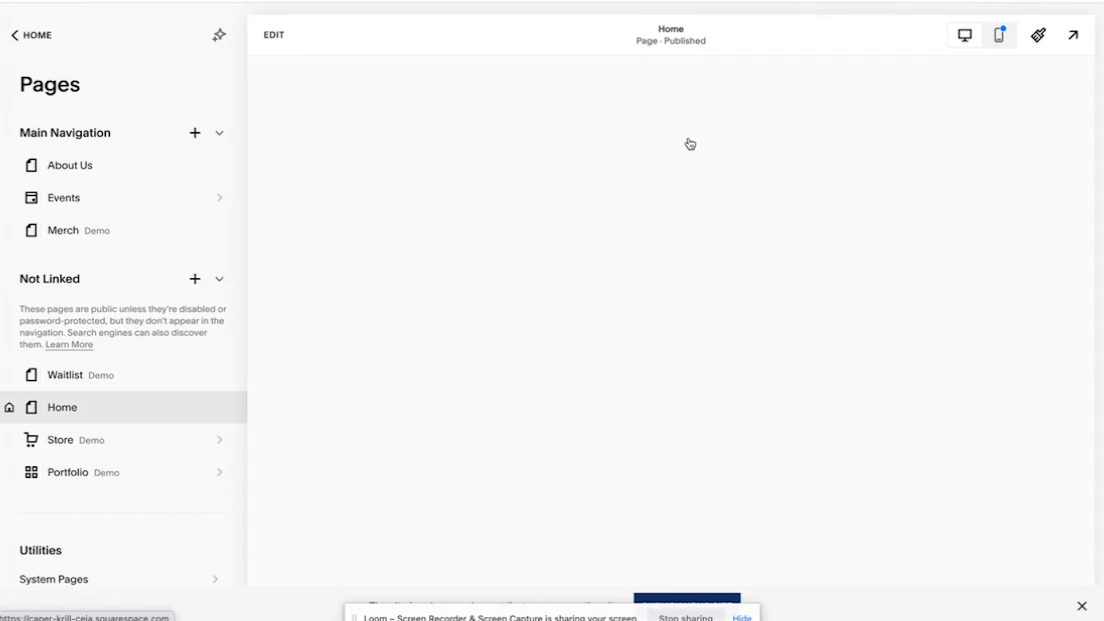
pyautogui.scroll(-10, 690, 143)
pyautogui.scroll(-5, 689, 142)
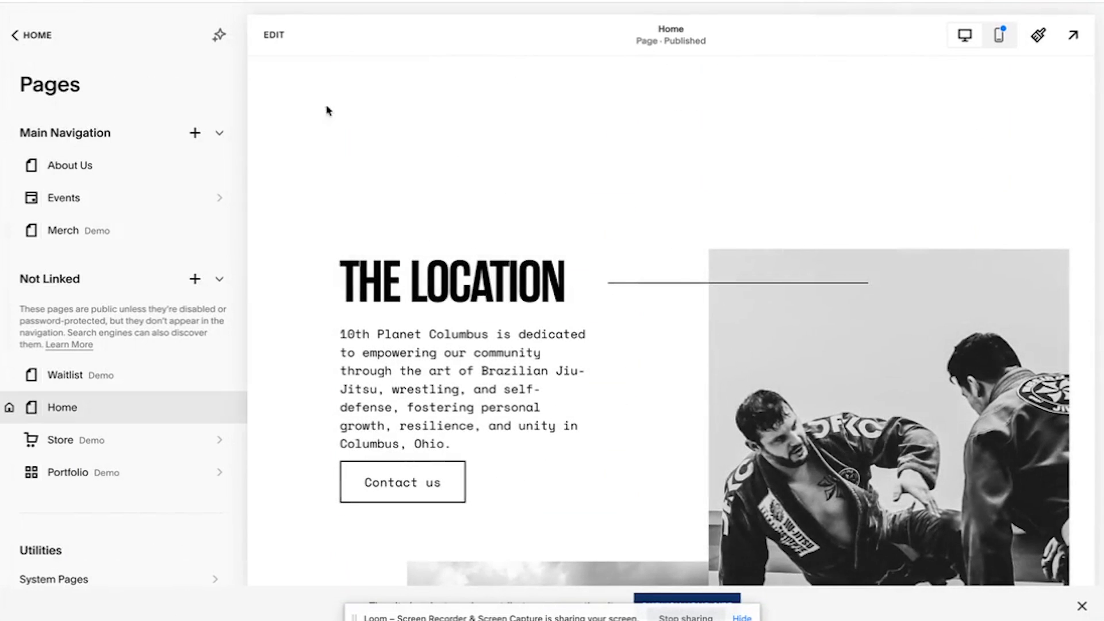
pyautogui.click(267, 35)
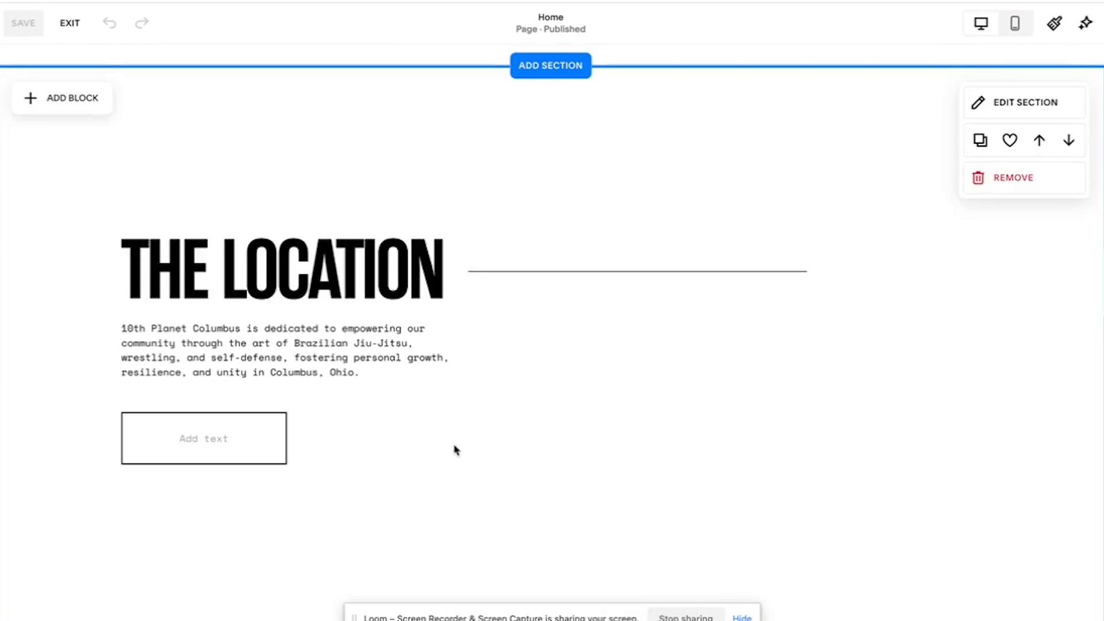
# - Add "The Location" section to the reusable saved sections and exit Home page editing
pyautogui.scroll(-2, 438, 344)
pyautogui.scroll(3, 437, 344)
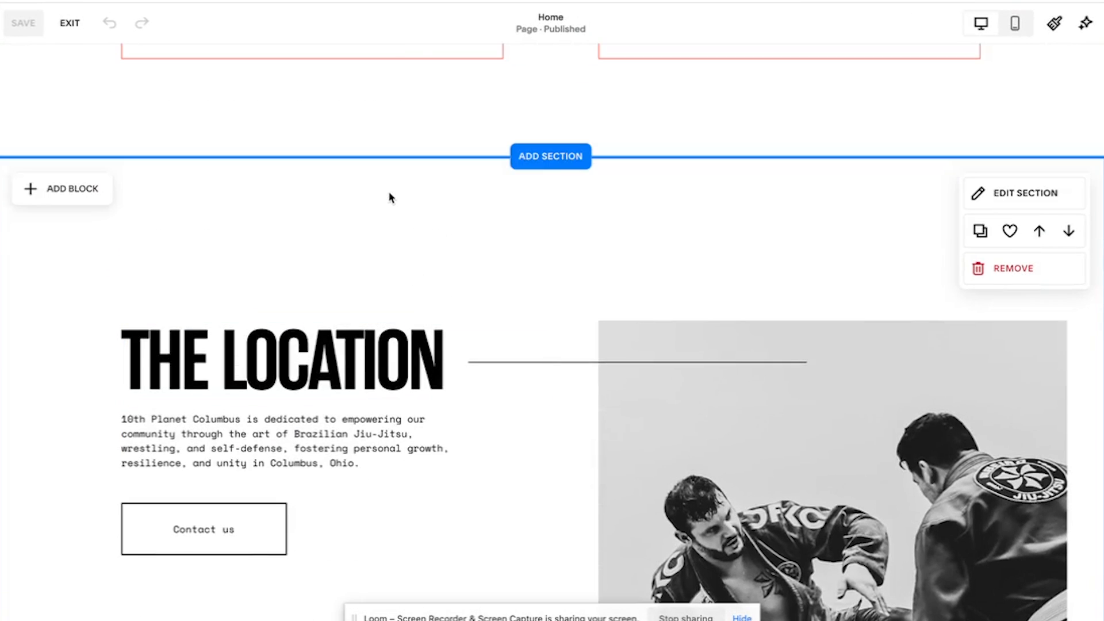
pyautogui.click(1010, 232)
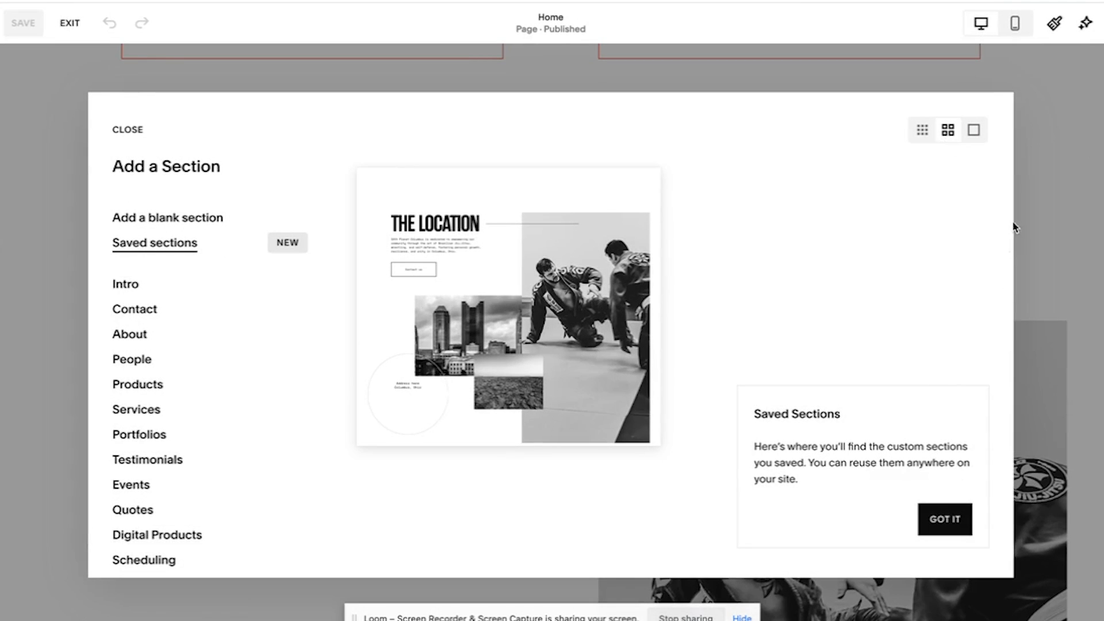
pyautogui.click(957, 518)
pyautogui.click(1045, 166)
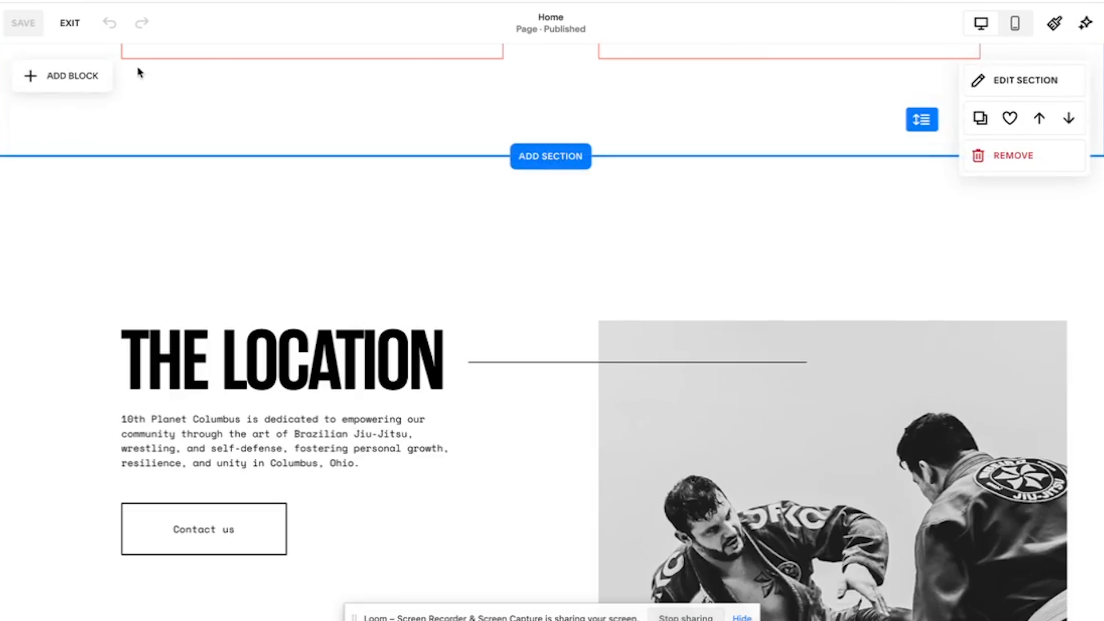
pyautogui.click(62, 21)
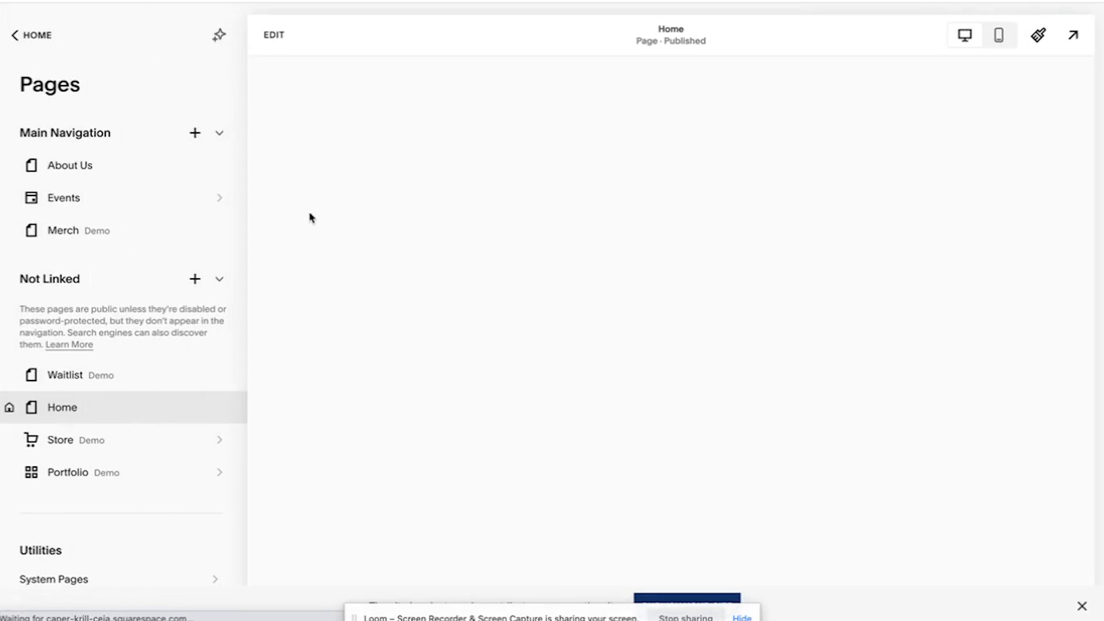
pyautogui.scroll(-10, 637, 346)
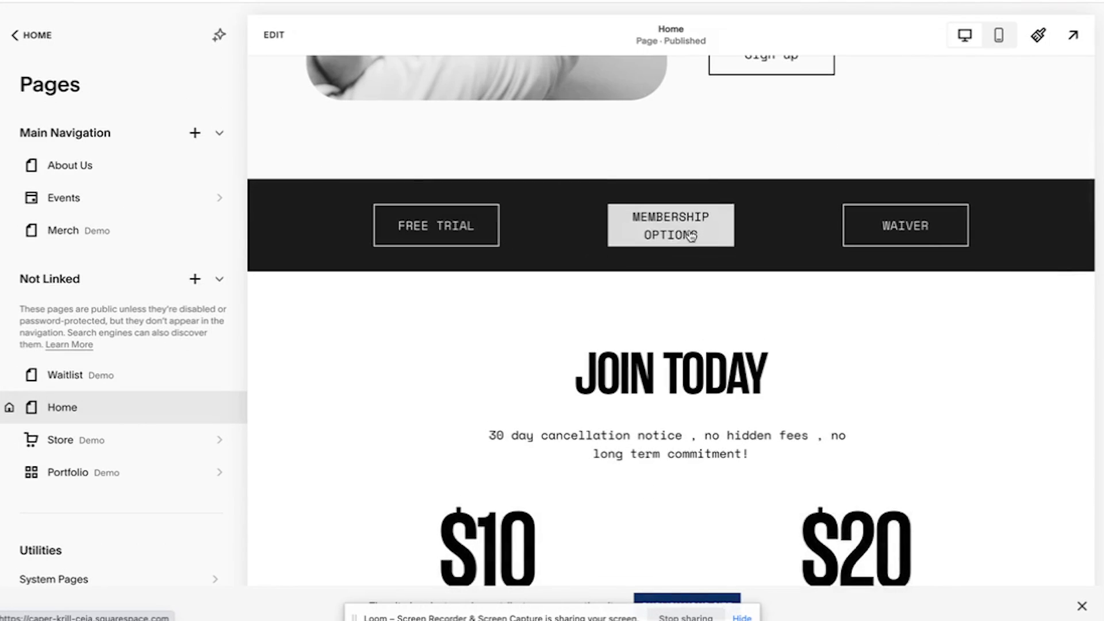
pyautogui.scroll(10, 689, 235)
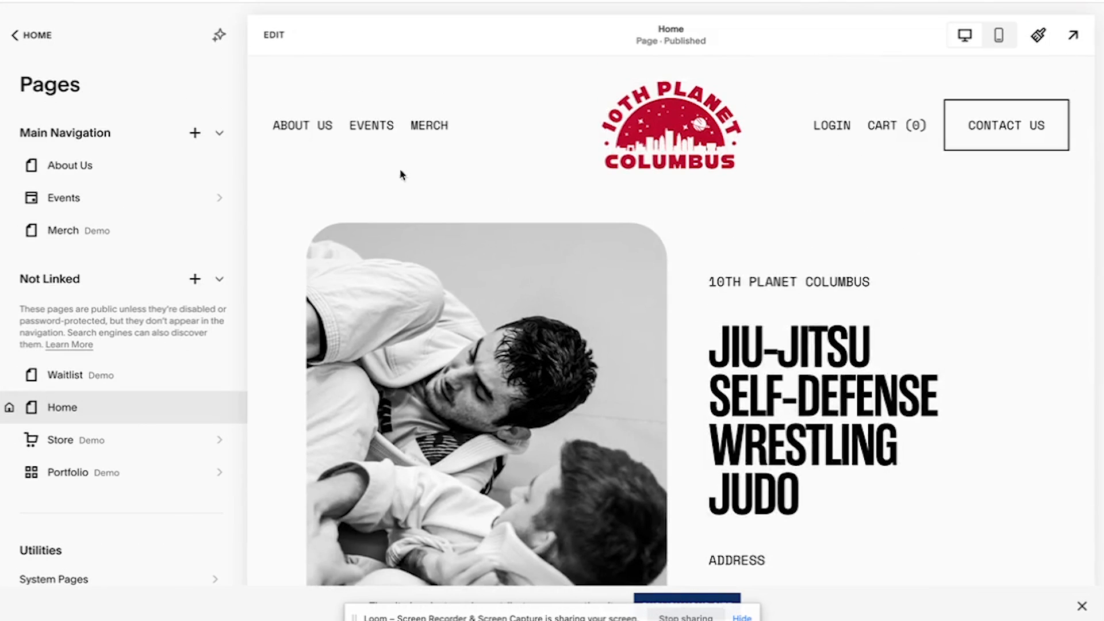
# - Open the About Us page and start editing it
pyautogui.click(325, 125)
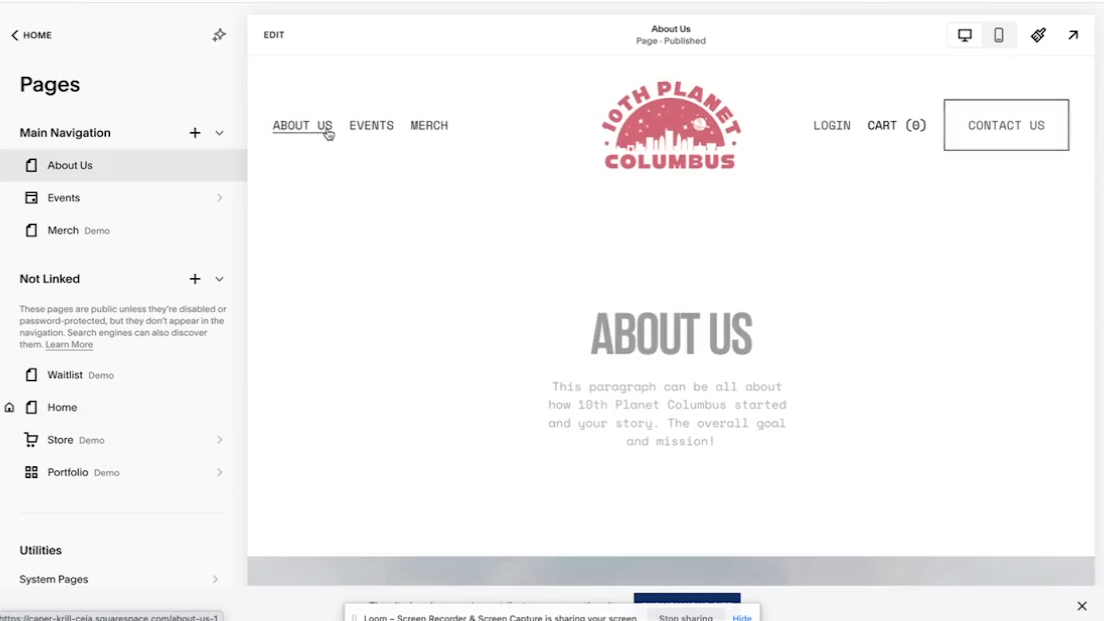
pyautogui.scroll(-1, 378, 338)
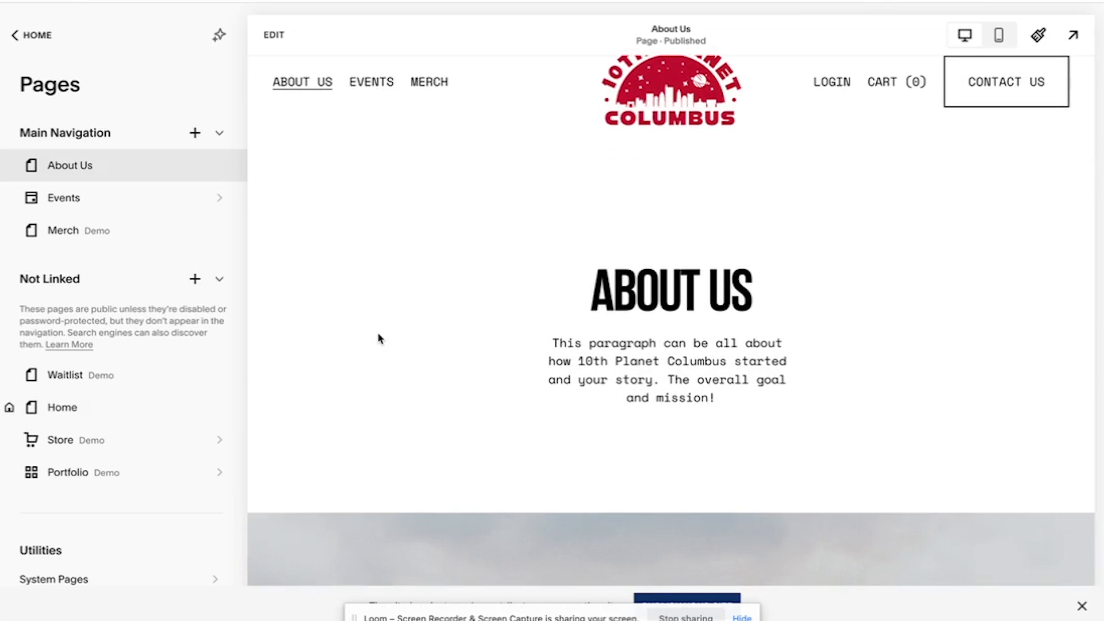
pyautogui.click(273, 36)
pyautogui.scroll(-10, 342, 347)
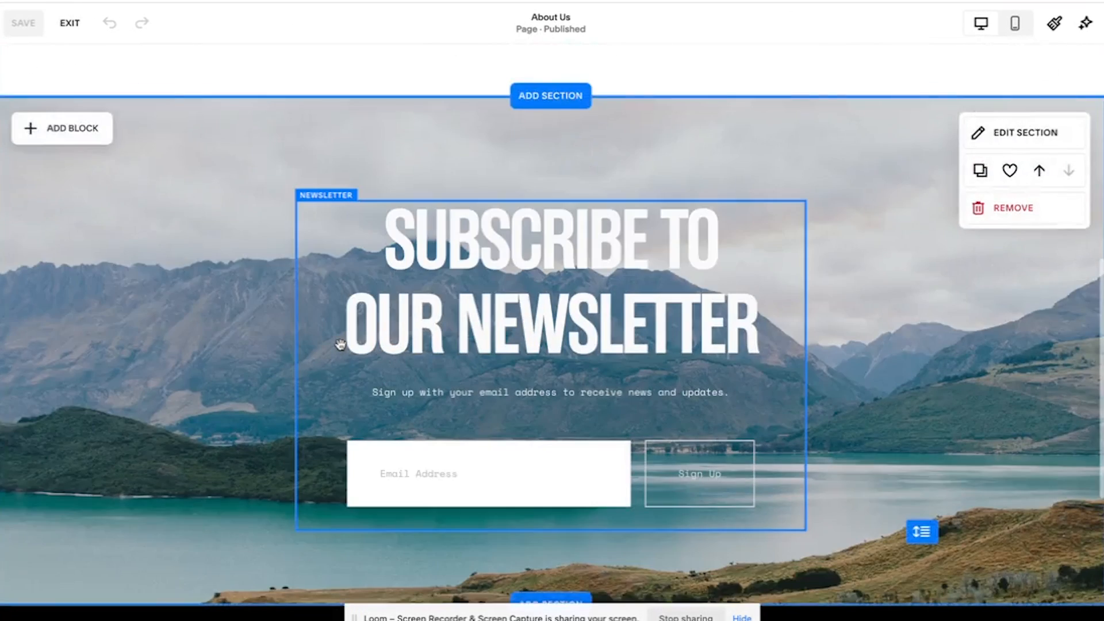
pyautogui.scroll(10, 342, 349)
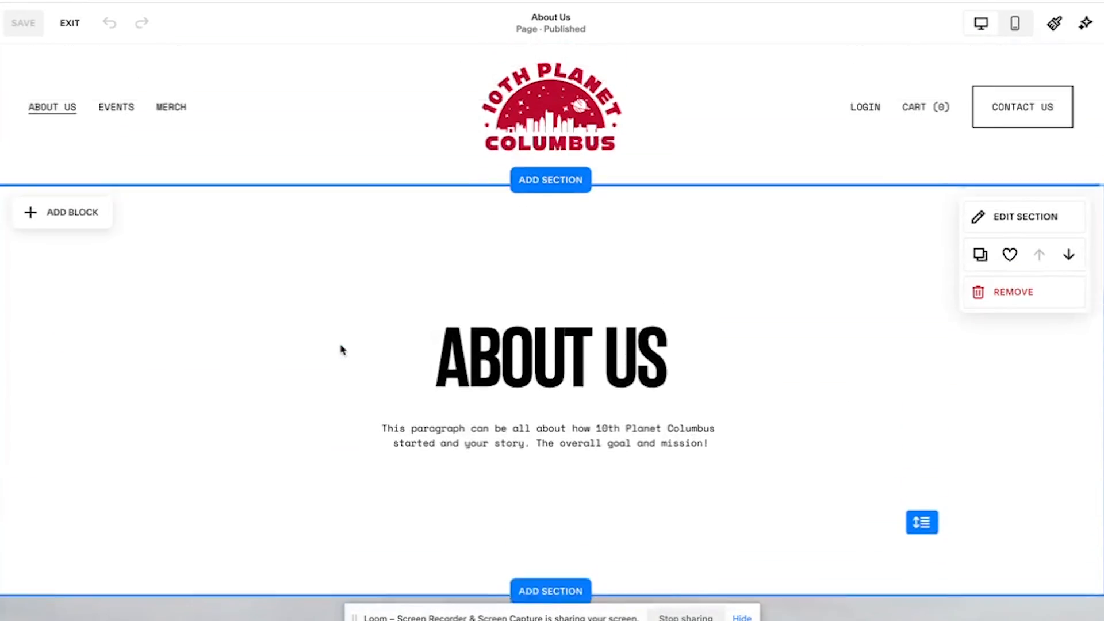
# - Insert the saved "The Location" section between the About Us intro and the newsletter section
pyautogui.scroll(-6, 417, 489)
pyautogui.click(550, 236)
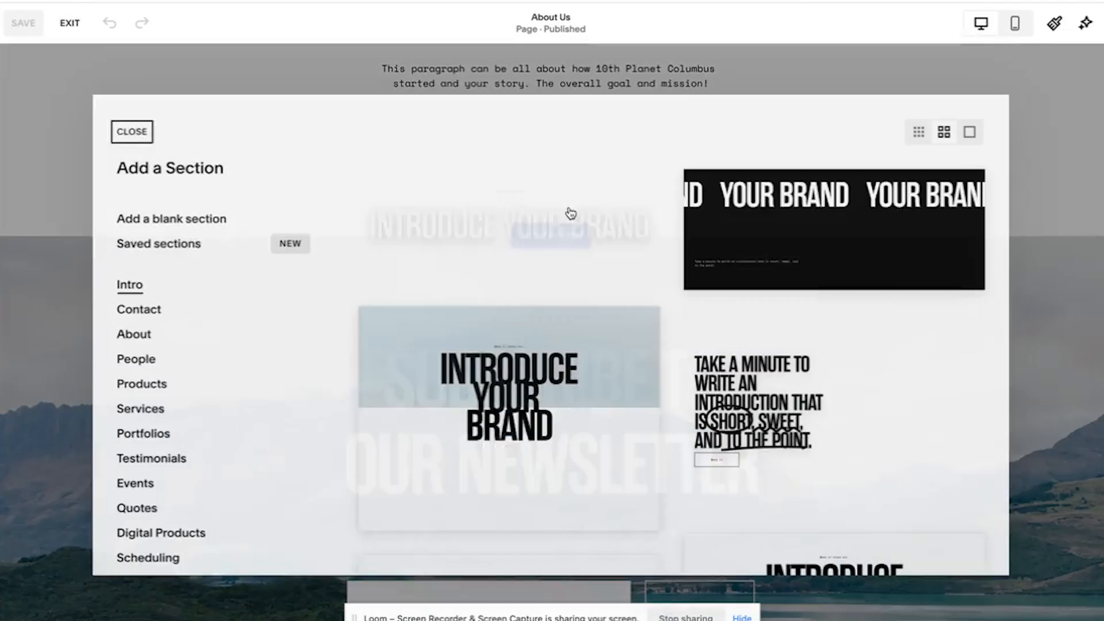
pyautogui.click(155, 244)
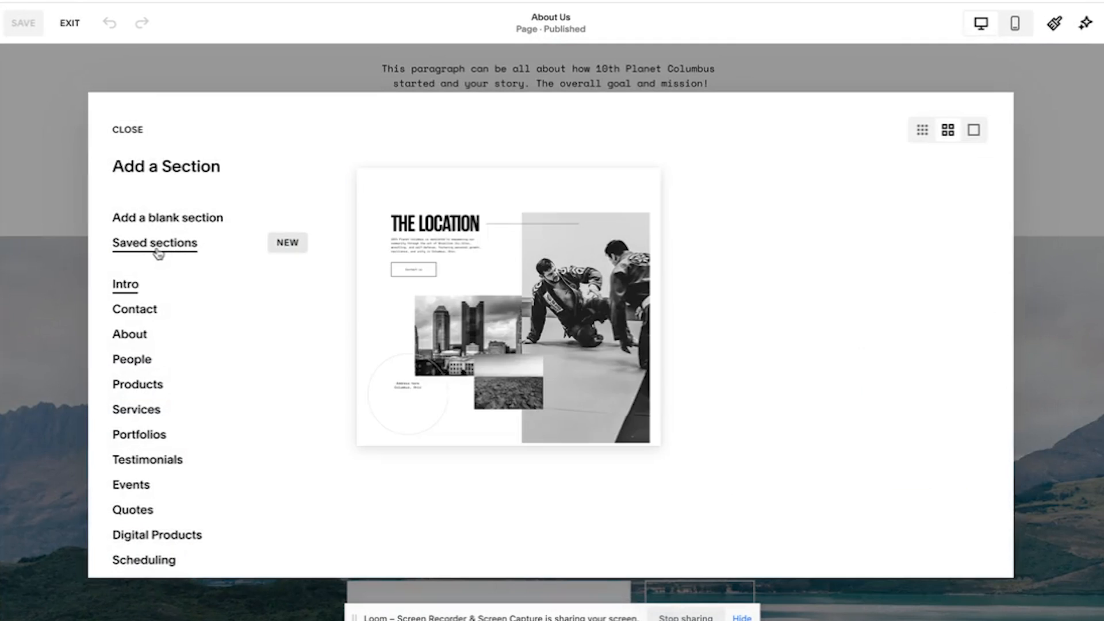
pyautogui.click(471, 345)
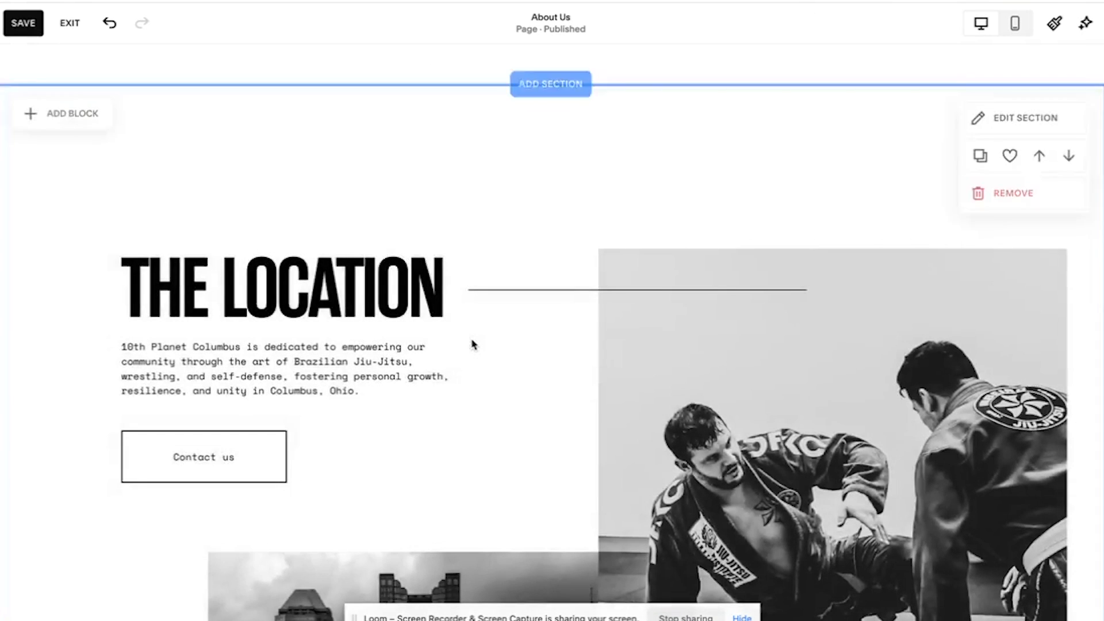
# - Mirror the new section's layout by moving the heading, paragraph and button to its right half and the large grappling photo to its left half
pyautogui.scroll(8, 471, 339)
pyautogui.scroll(-10, 472, 339)
pyautogui.scroll(1, 472, 241)
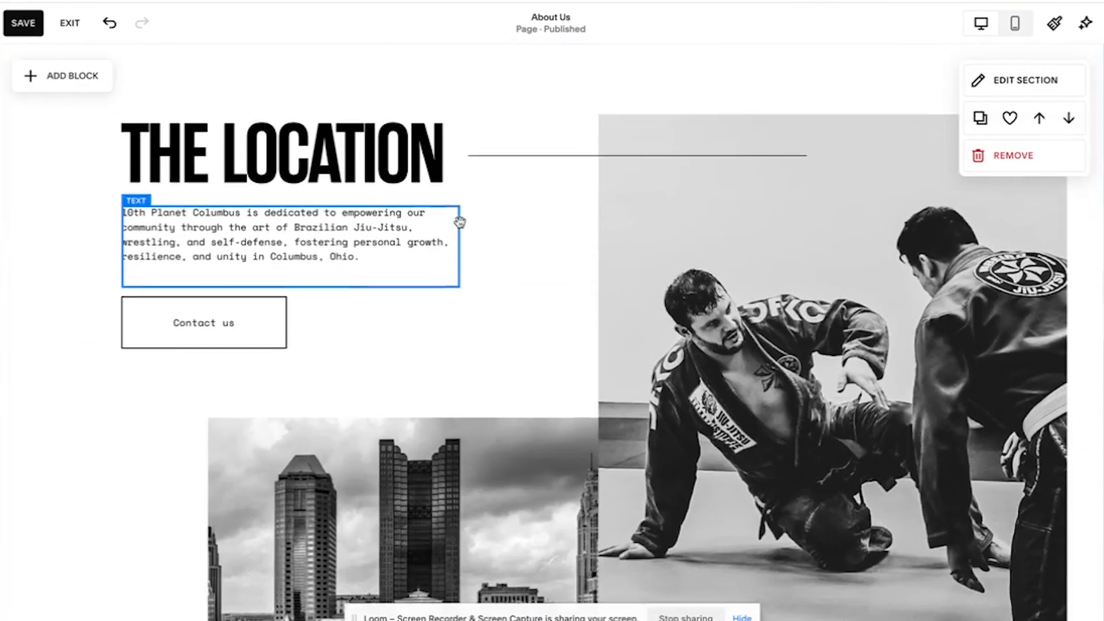
pyautogui.scroll(1, 462, 314)
pyautogui.click(429, 270)
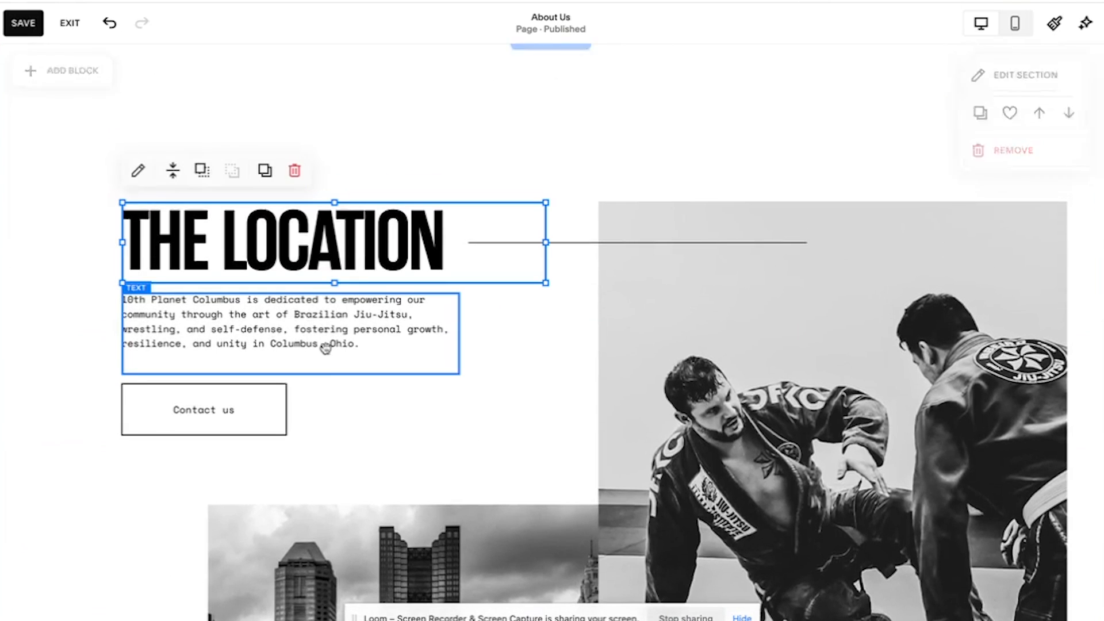
pyautogui.moveTo(375, 465); pyautogui.dragTo(674, 253)
pyautogui.moveTo(716, 469); pyautogui.dragTo(381, 413)
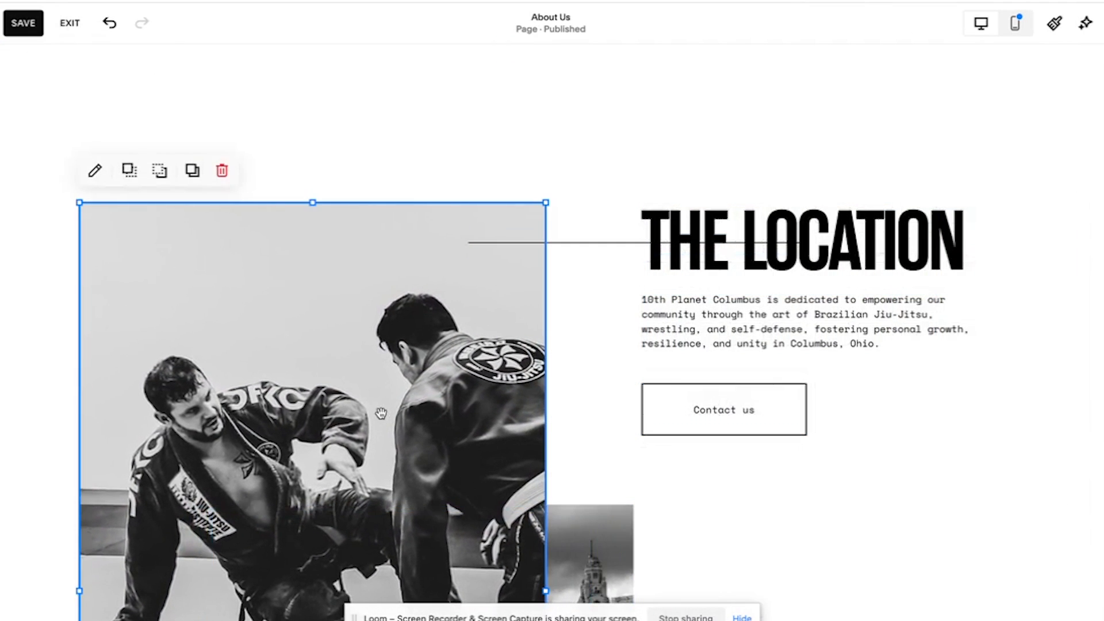
# - Move the city skyline image below the button so it slightly overlaps the right edge of the large grappling photo
pyautogui.scroll(-9, 382, 413)
pyautogui.click(603, 182)
pyautogui.scroll(2, 603, 183)
pyautogui.moveTo(603, 183); pyautogui.dragTo(918, 177)
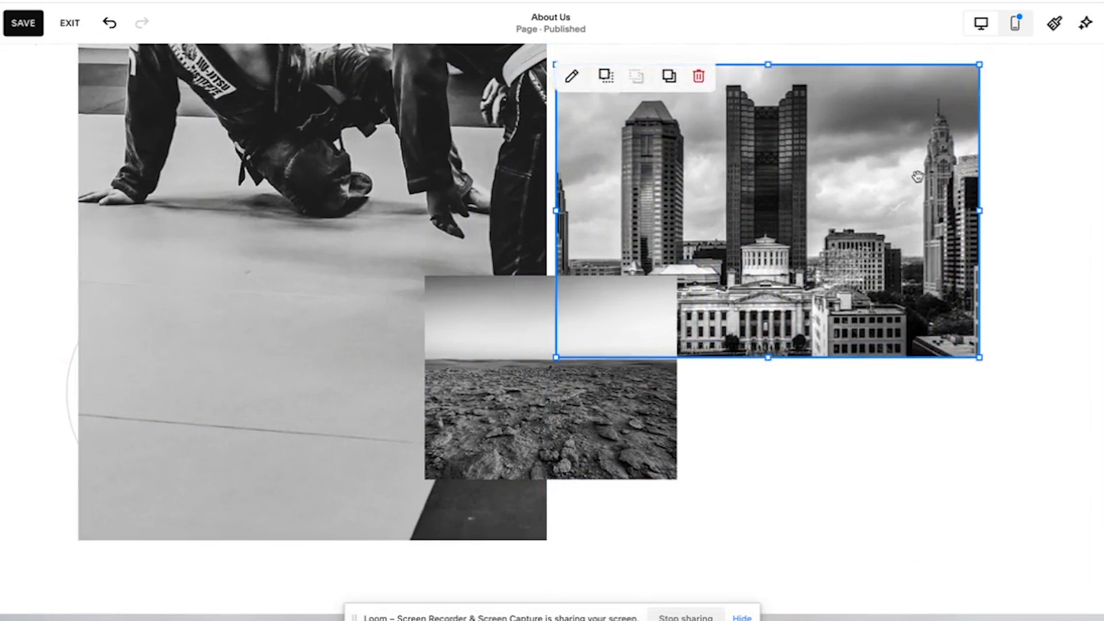
pyautogui.scroll(3, 917, 176)
pyautogui.moveTo(838, 296); pyautogui.dragTo(727, 300)
# - Try to reposition the small landscape image where the grappling photo and the skyline image meet
pyautogui.scroll(-3, 676, 345)
pyautogui.moveTo(676, 345); pyautogui.dragTo(665, 400)
pyautogui.moveTo(602, 415); pyautogui.dragTo(593, 414)
pyautogui.moveTo(655, 436); pyautogui.dragTo(616, 417)
pyautogui.click(756, 440)
pyautogui.scroll(2, 757, 439)
# - Move the horizontal line so it crosses the grappling photo and ends just before the section heading
pyautogui.scroll(5, 756, 439)
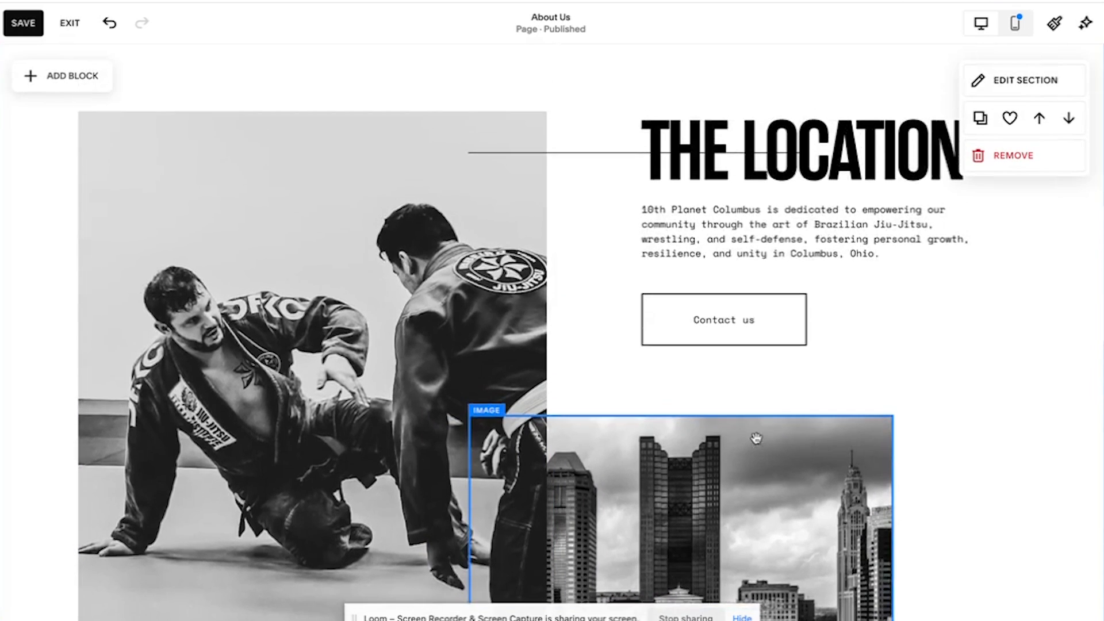
pyautogui.click(592, 297)
pyautogui.moveTo(592, 297); pyautogui.dragTo(419, 298)
pyautogui.click(598, 341)
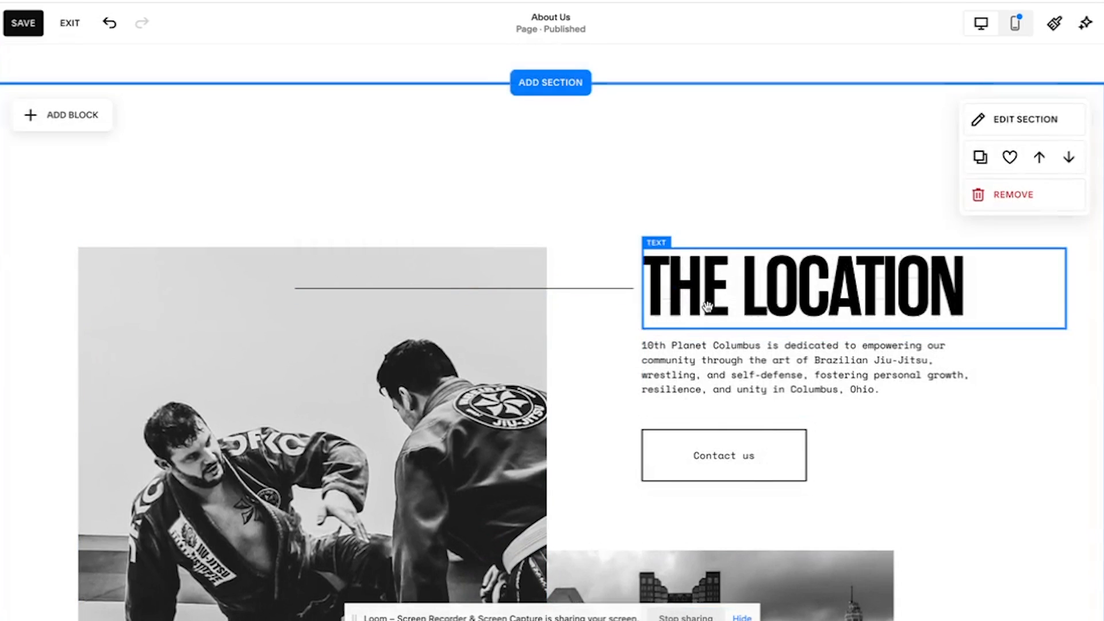
# - Change the section heading from "The Location" to "THE OWNER"
pyautogui.tripleClick(739, 293)
pyautogui.write('THE O')
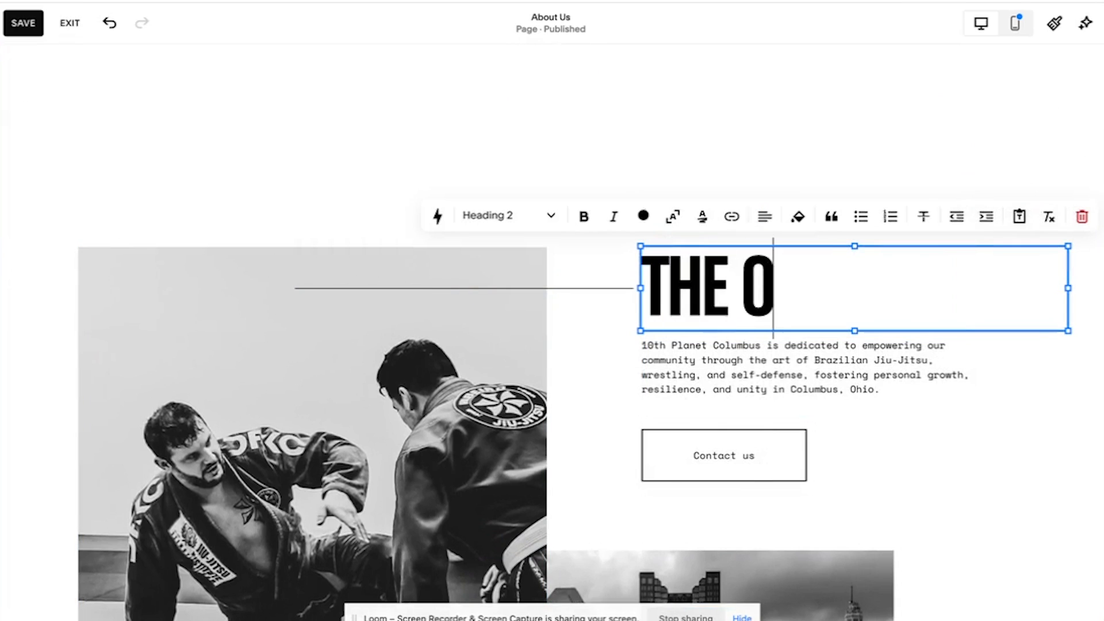
pyautogui.write('WNER')
pyautogui.click(828, 387)
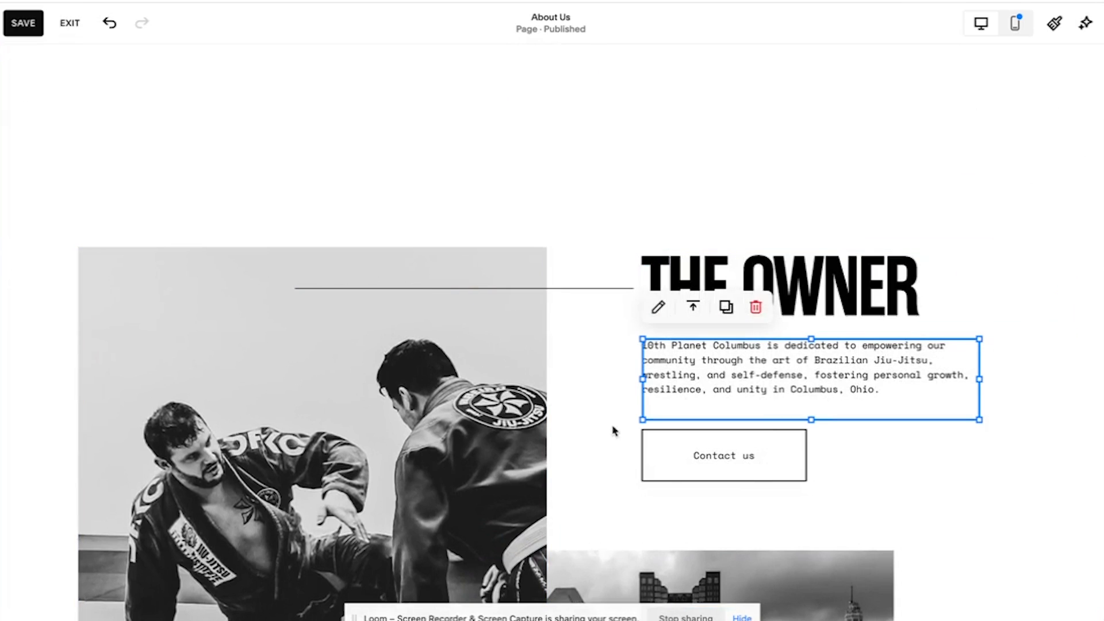
pyautogui.click(615, 364)
# - Switch to Figma to examine the About design's owner and Class Levels sections, then return to the Squarespace editor
pyautogui.moveTo(602, 601)
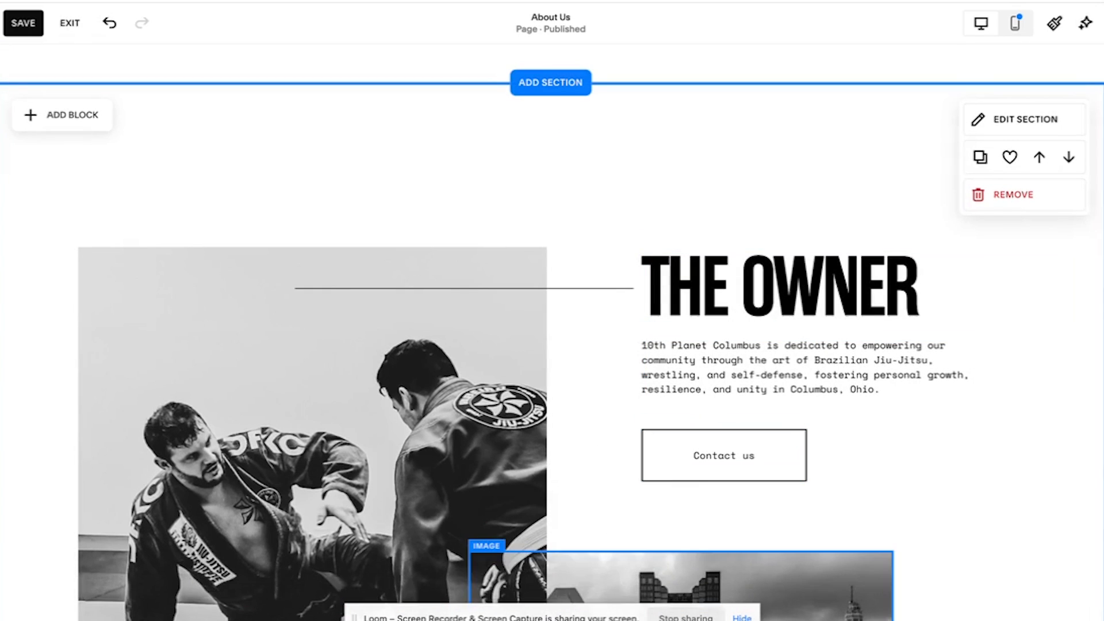
pyautogui.click(655, 601)
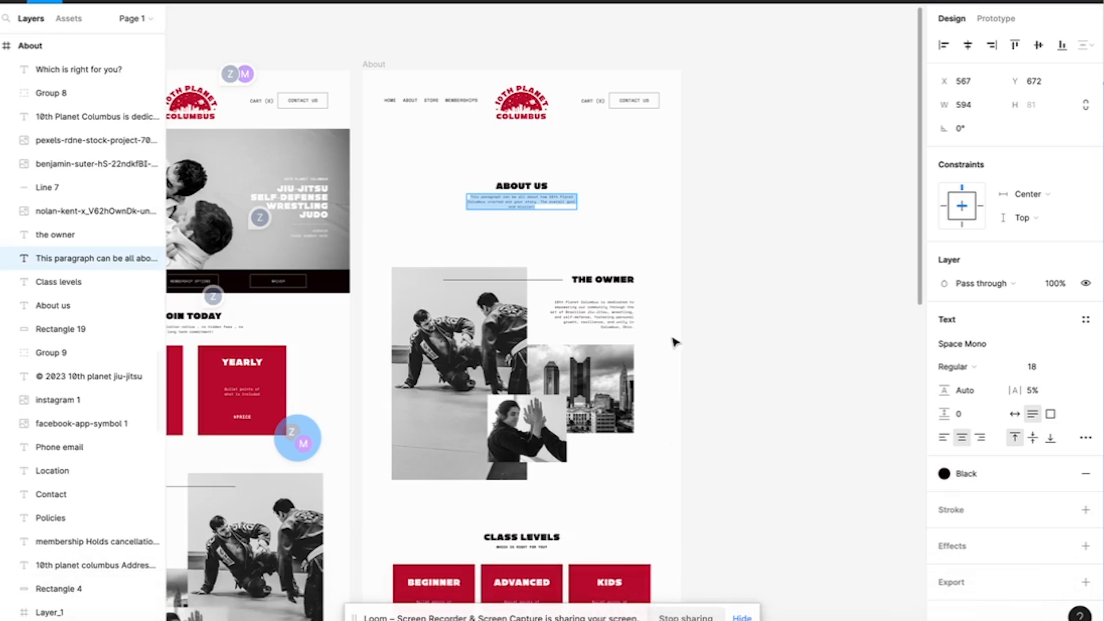
pyautogui.scroll(-6, 677, 399)
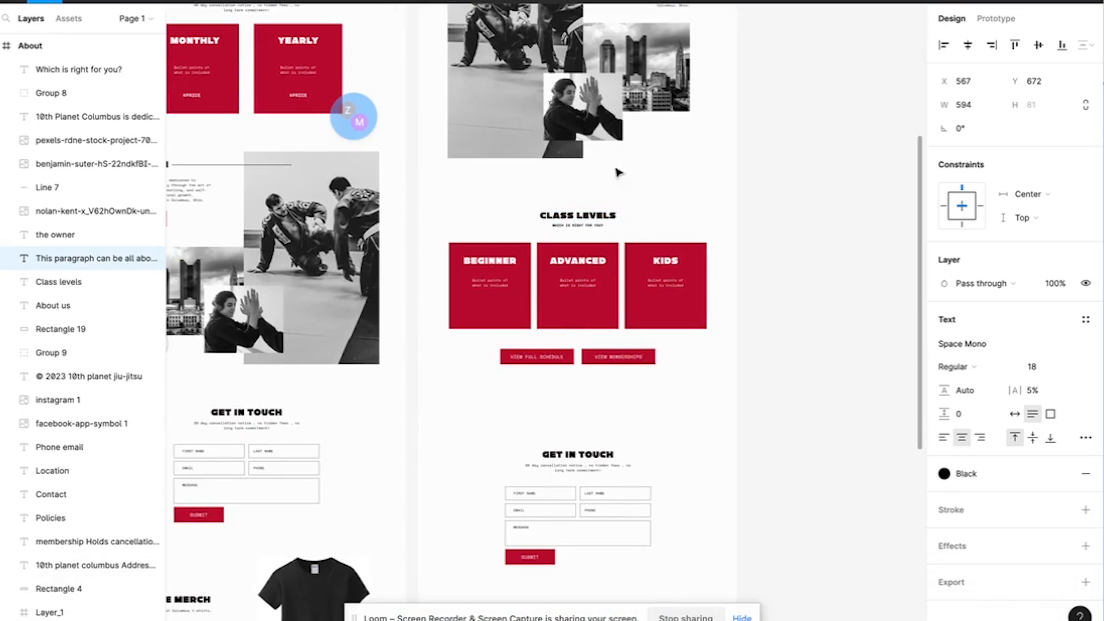
pyautogui.click(556, 214)
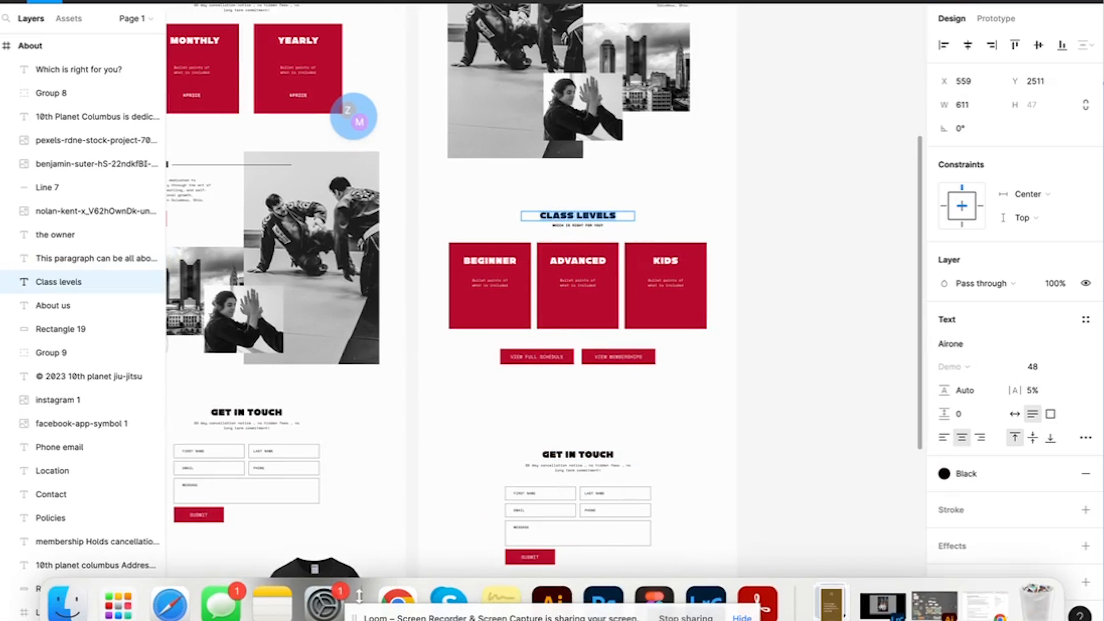
pyautogui.click(398, 603)
# - Change the label of the "Contact us" button to "View Schedule"
pyautogui.scroll(-3, 690, 291)
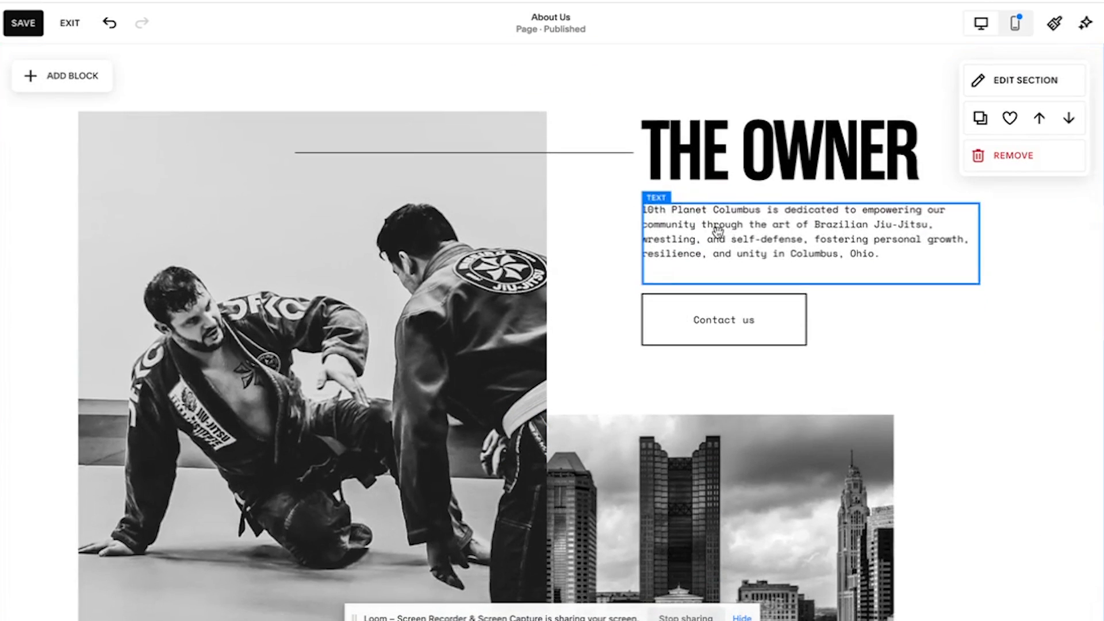
pyautogui.doubleClick(731, 319)
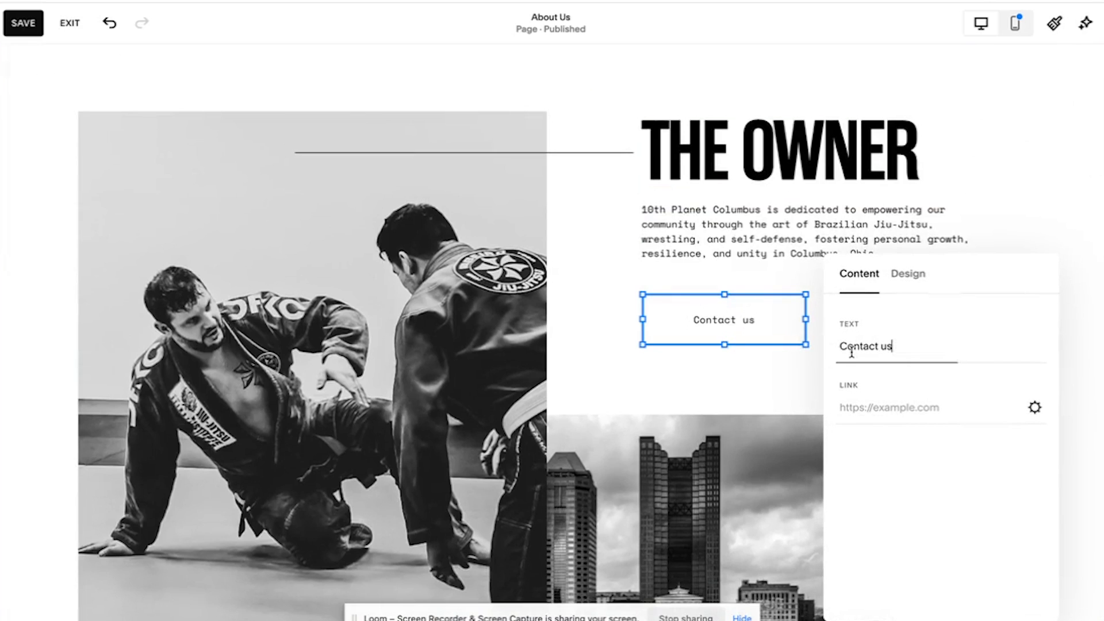
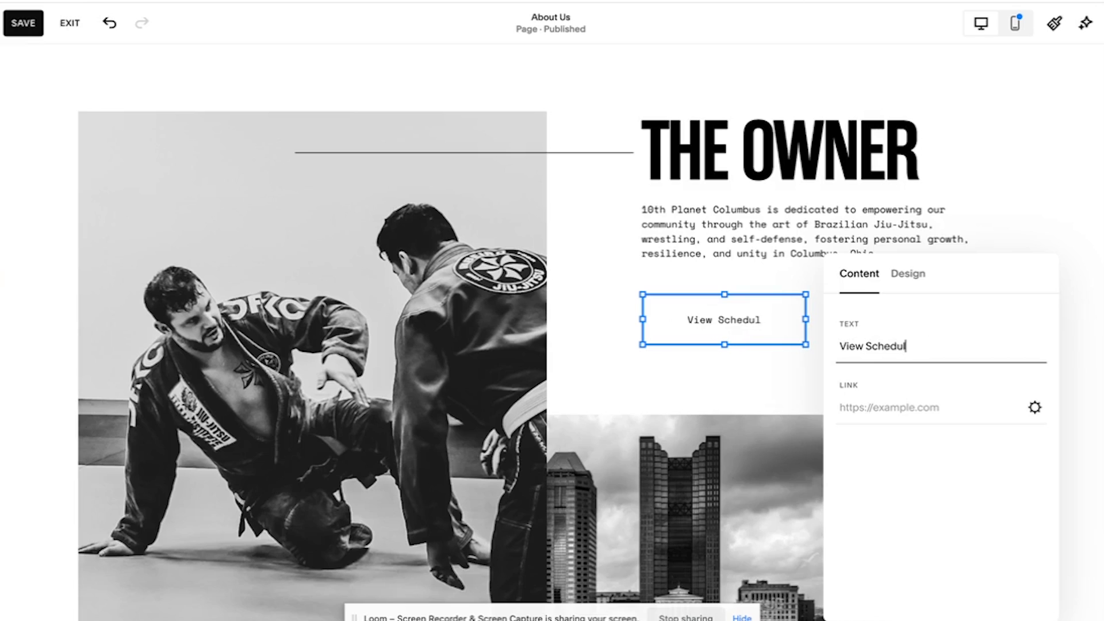
pyautogui.click(1030, 229)
# - Add space below The Owner section's images by setting its grid row count to 32
pyautogui.scroll(-10, 1030, 229)
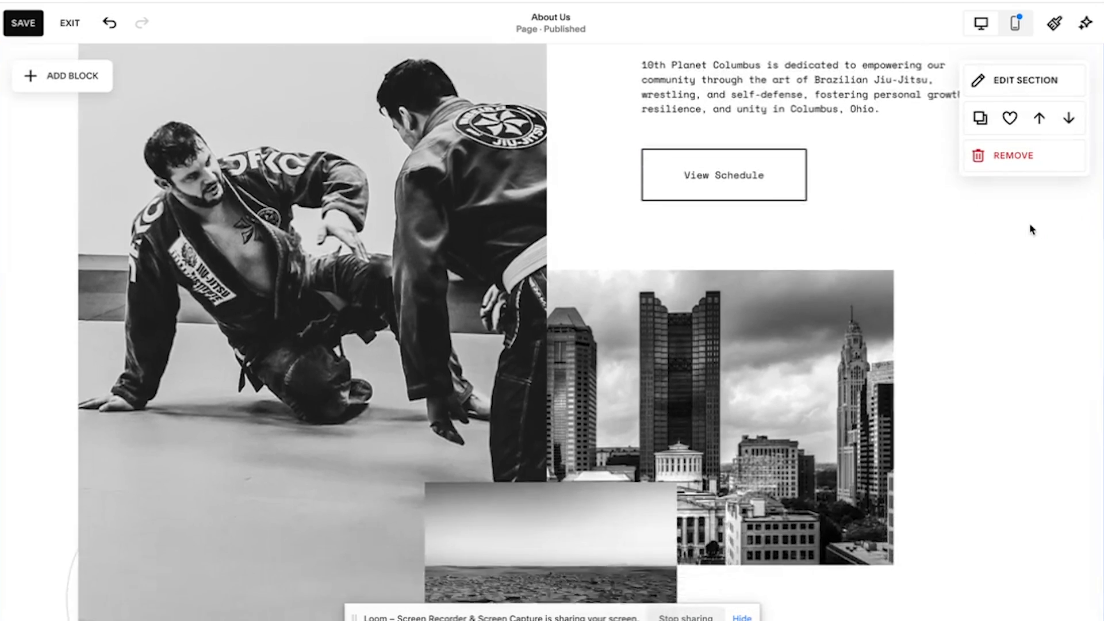
pyautogui.scroll(10, 1007, 207)
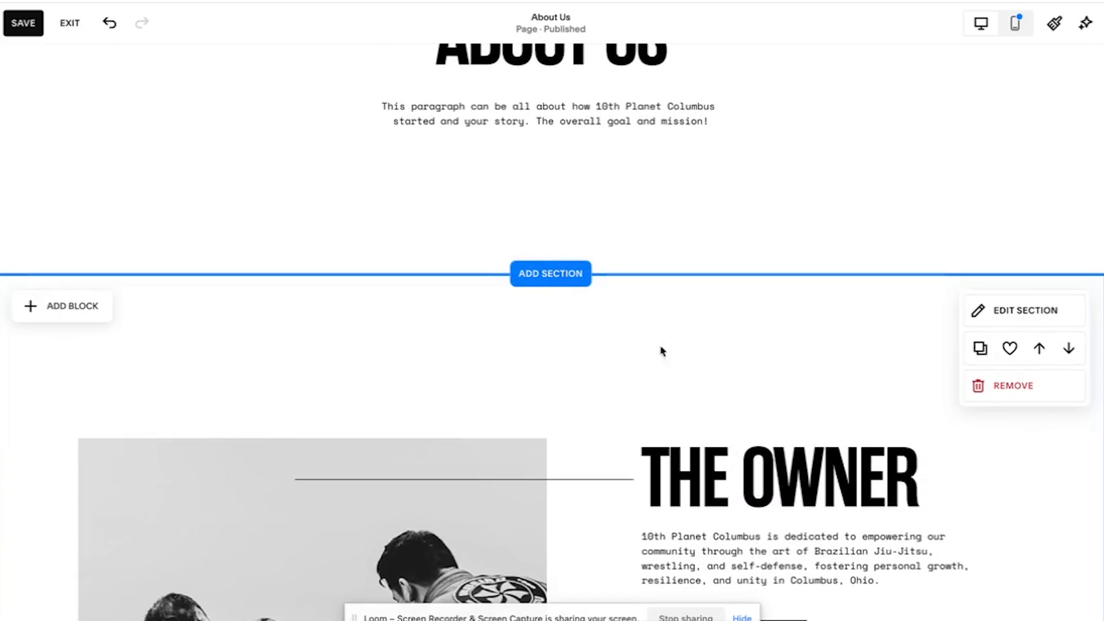
pyautogui.scroll(-10, 667, 344)
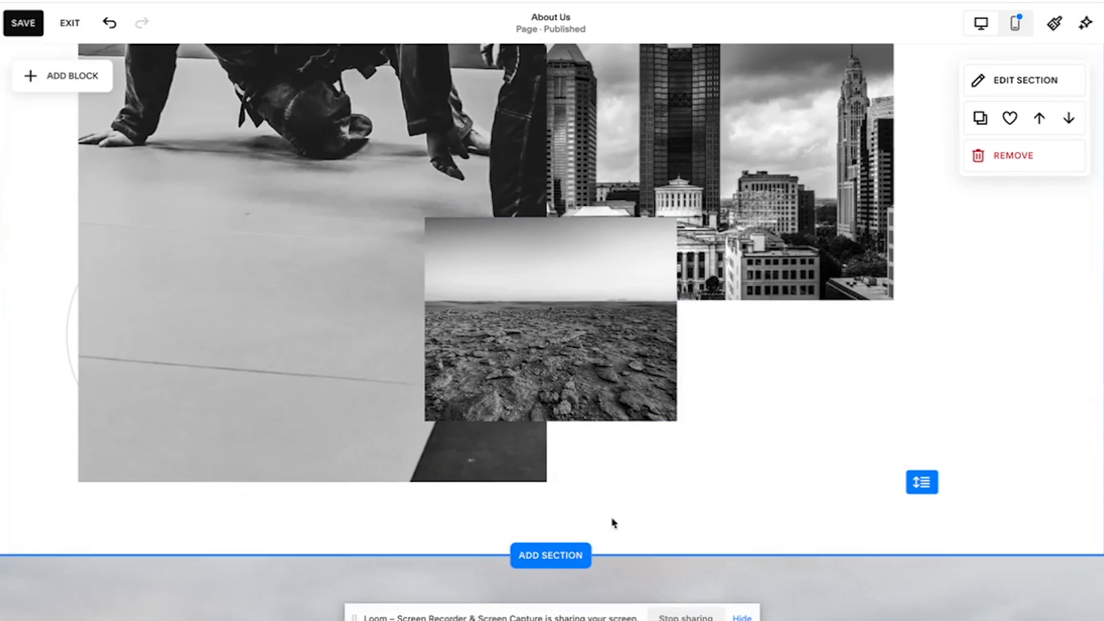
pyautogui.scroll(3, 611, 520)
pyautogui.scroll(3, 690, 405)
pyautogui.click(1030, 81)
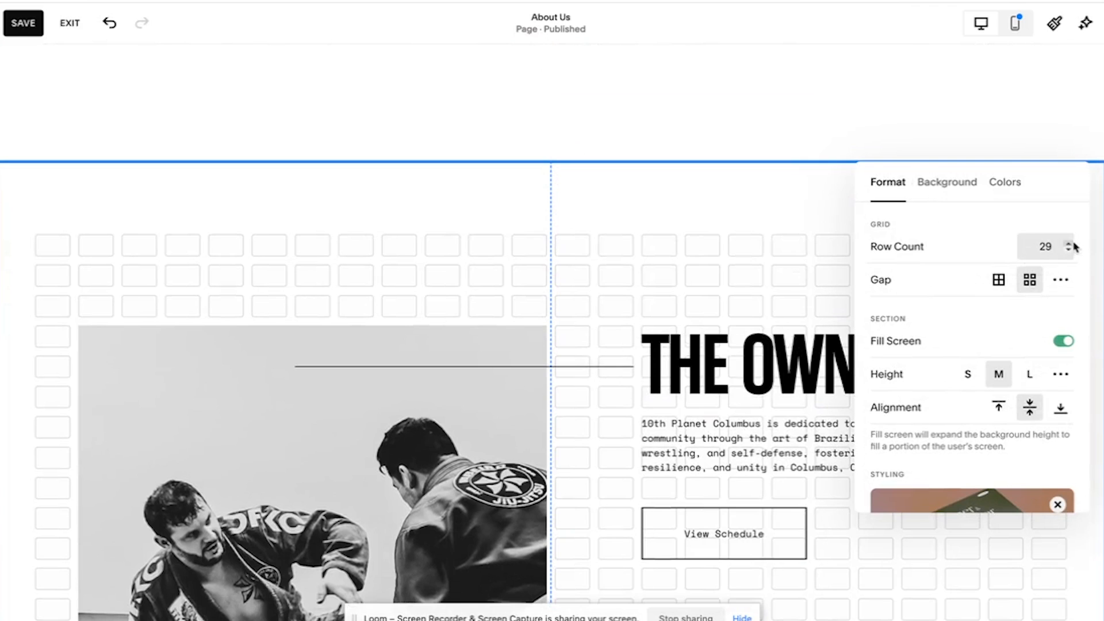
pyautogui.scroll(-10, 823, 313)
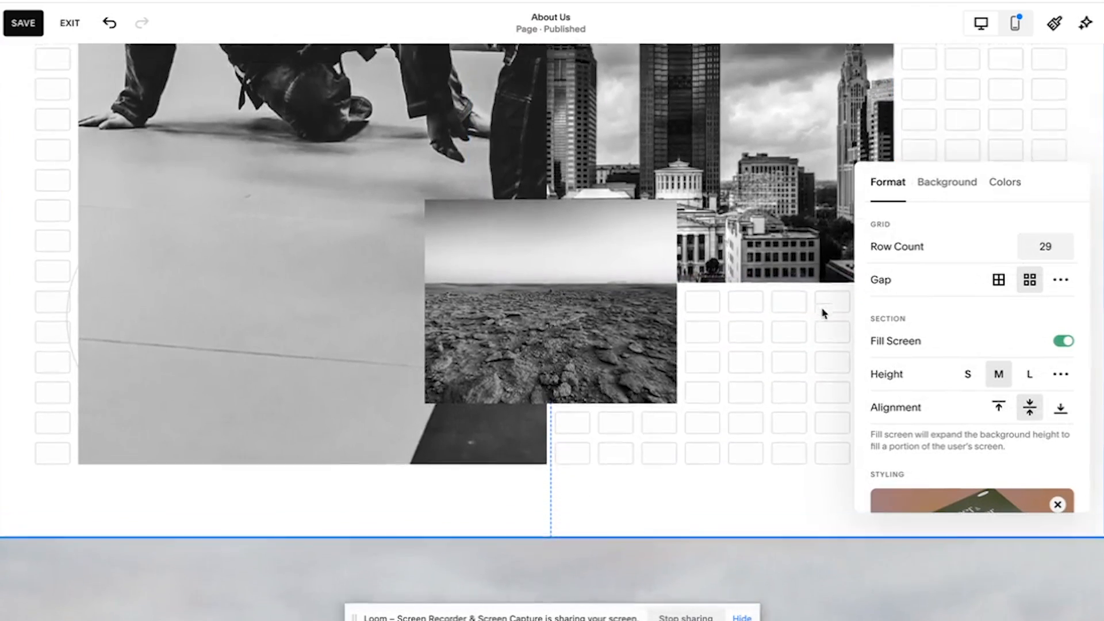
pyautogui.scroll(3, 823, 308)
pyautogui.scroll(5, 822, 308)
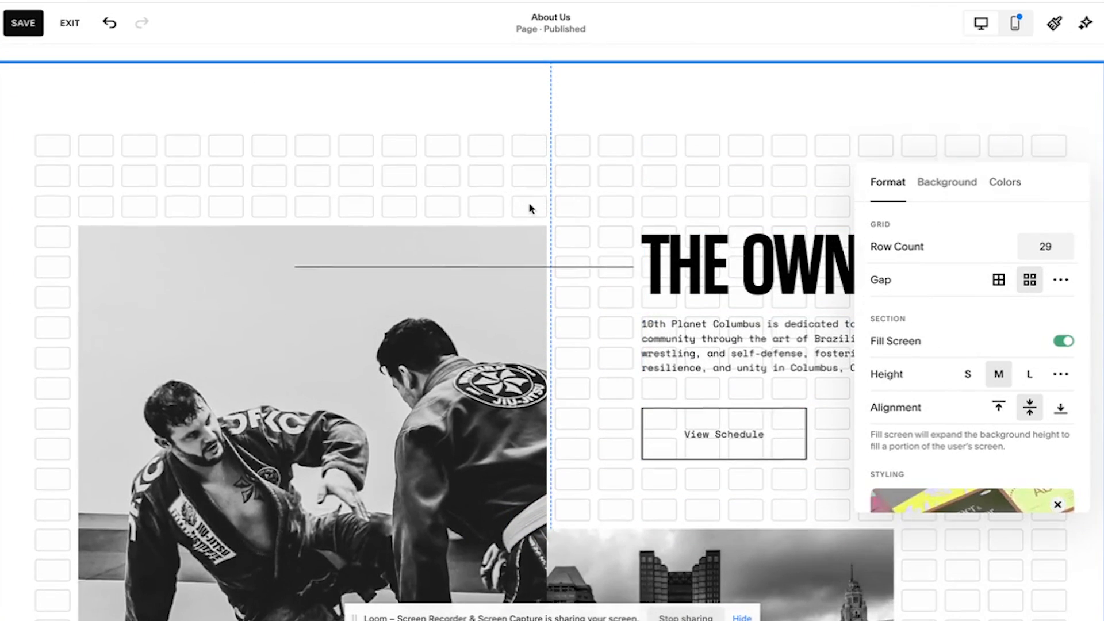
pyautogui.scroll(-6, 534, 153)
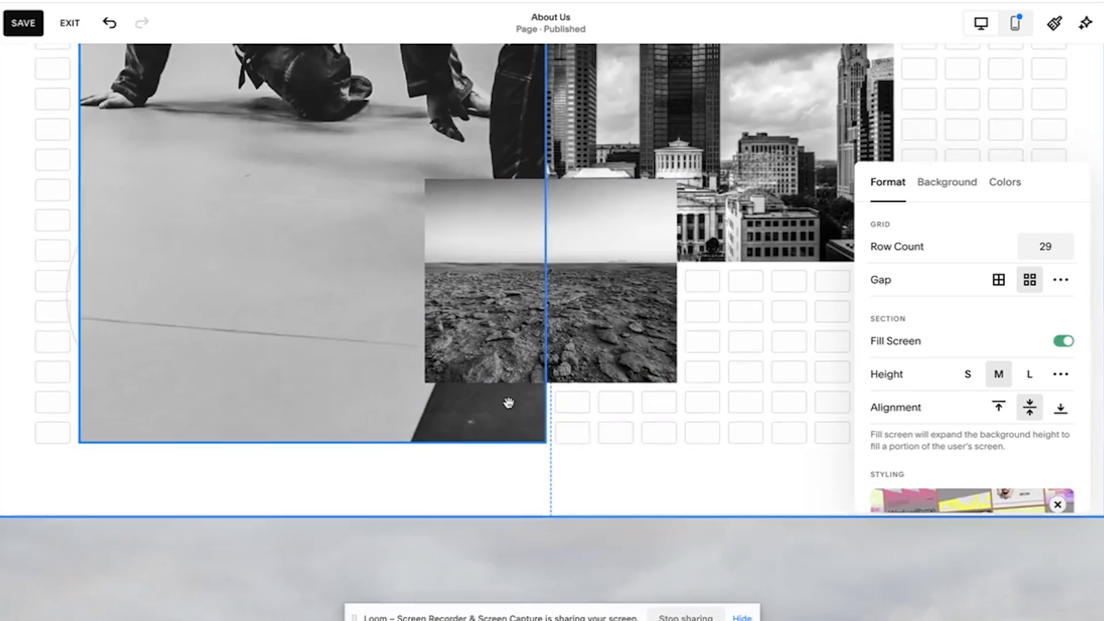
pyautogui.click(1068, 238)
pyautogui.click(1068, 238)
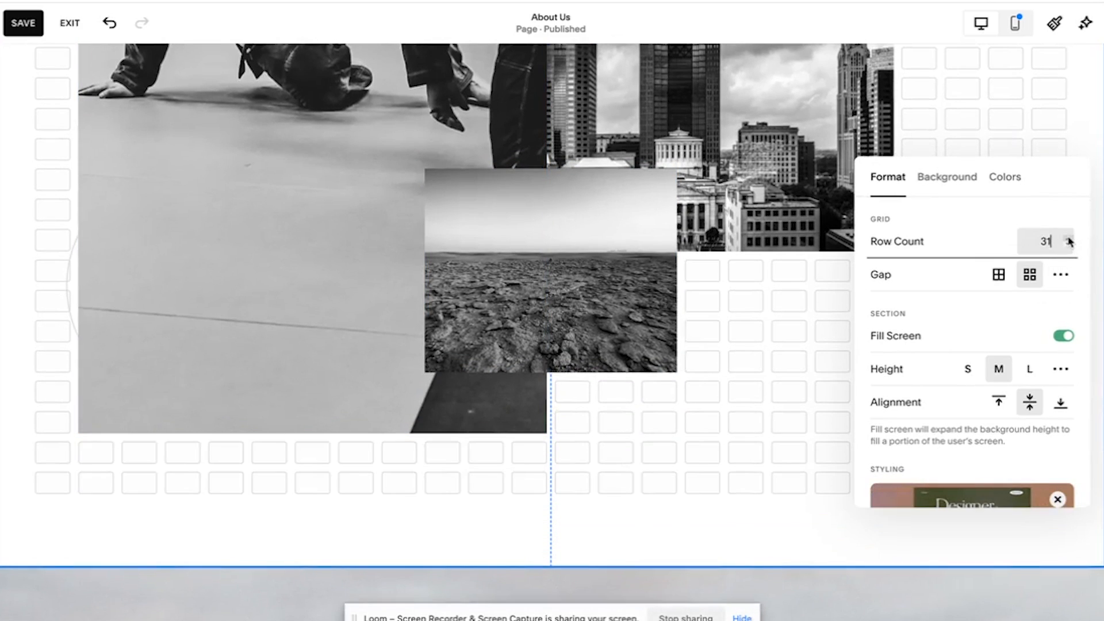
pyautogui.click(1068, 238)
# - Check the spacing above and below The Owner section's content and close the section settings
pyautogui.scroll(10, 733, 431)
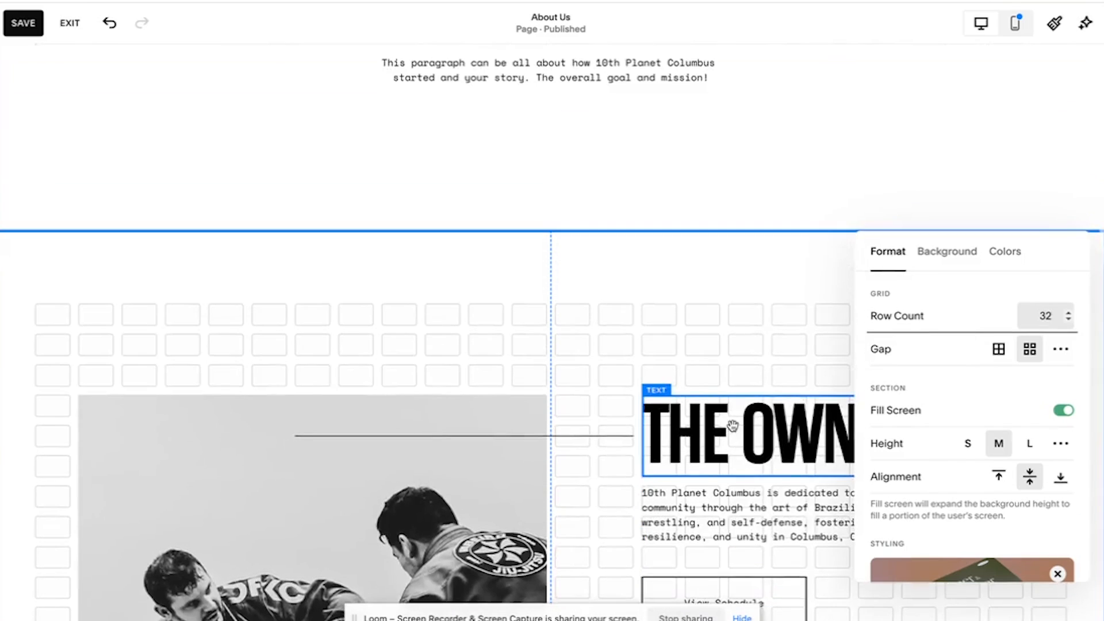
pyautogui.scroll(-15, 680, 252)
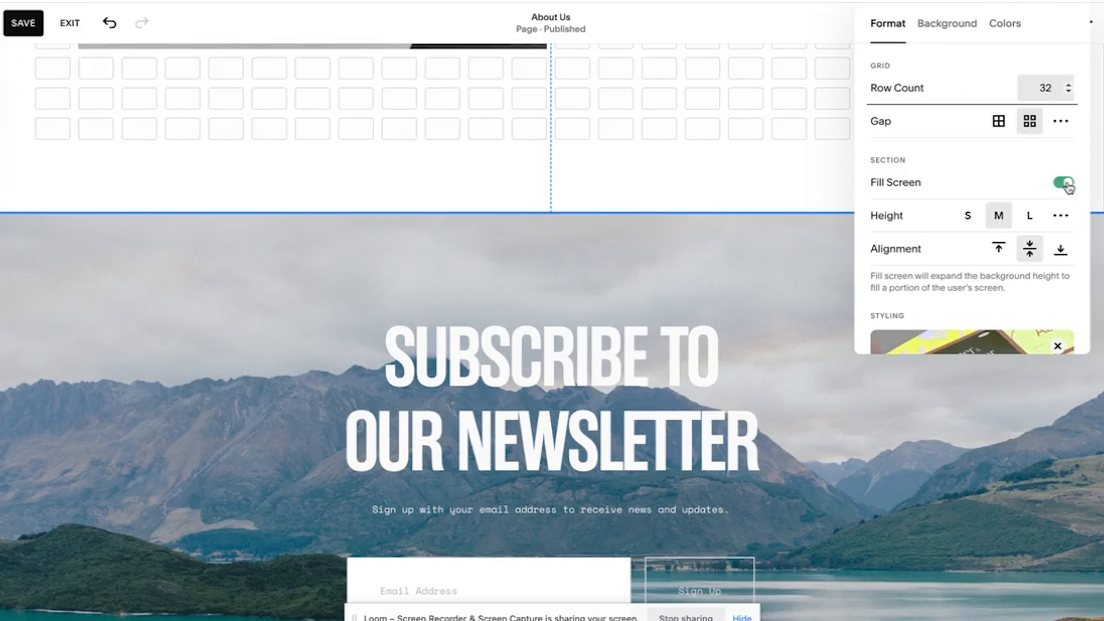
pyautogui.scroll(10, 783, 140)
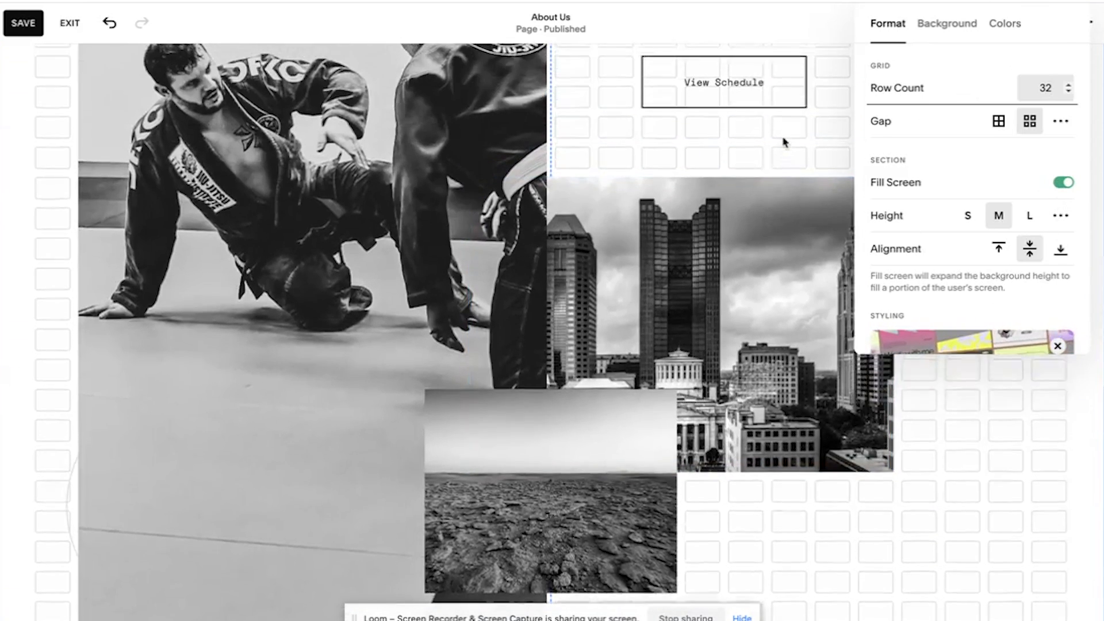
pyautogui.scroll(-3, 516, 249)
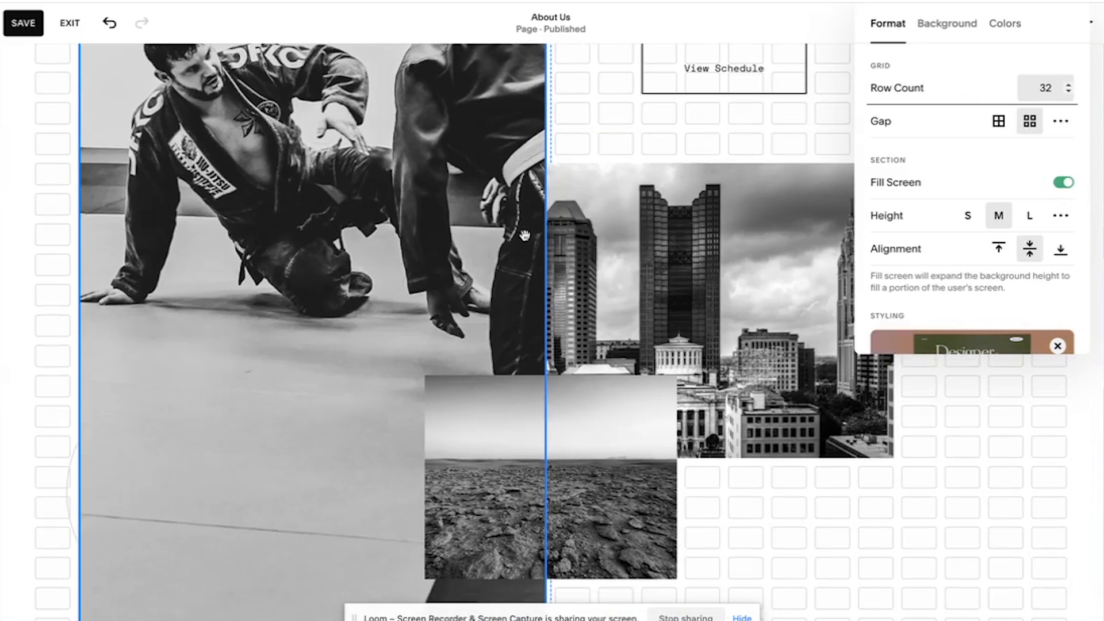
pyautogui.click(885, 540)
pyautogui.scroll(-10, 885, 540)
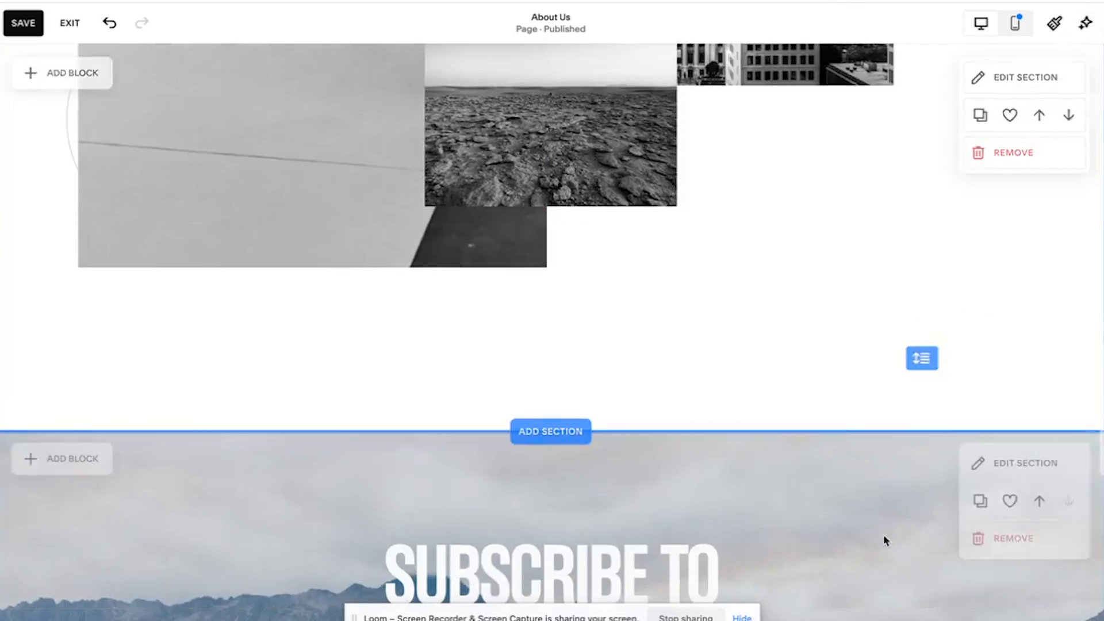
# - Start adding a section above the newsletter section and browse the Contact, About, People and Products templates for a three-card layout
pyautogui.scroll(4, 885, 540)
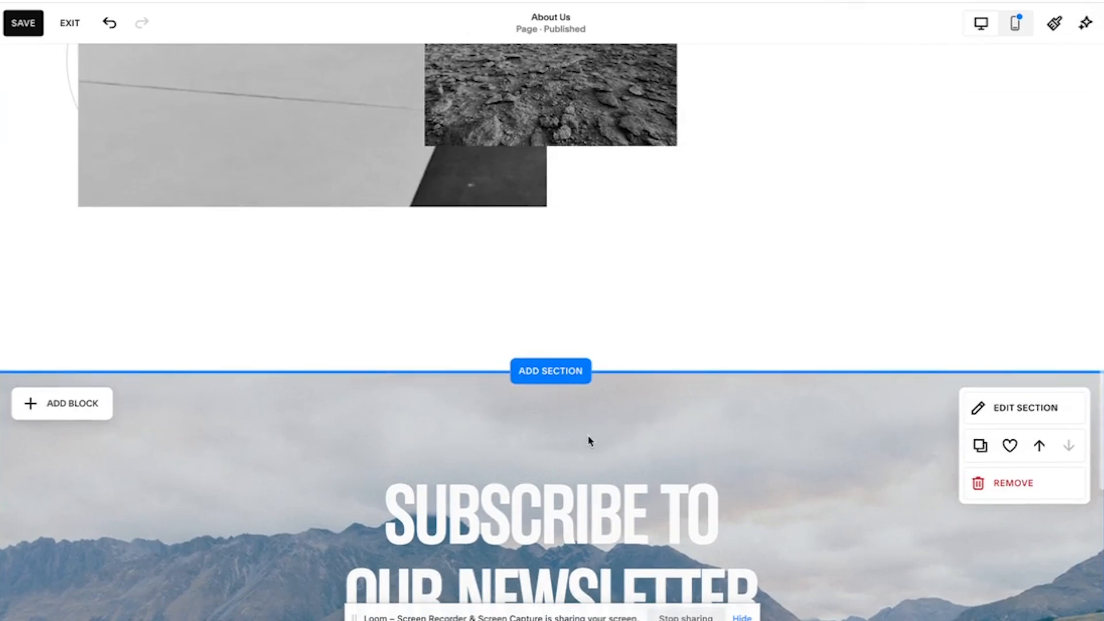
pyautogui.click(548, 371)
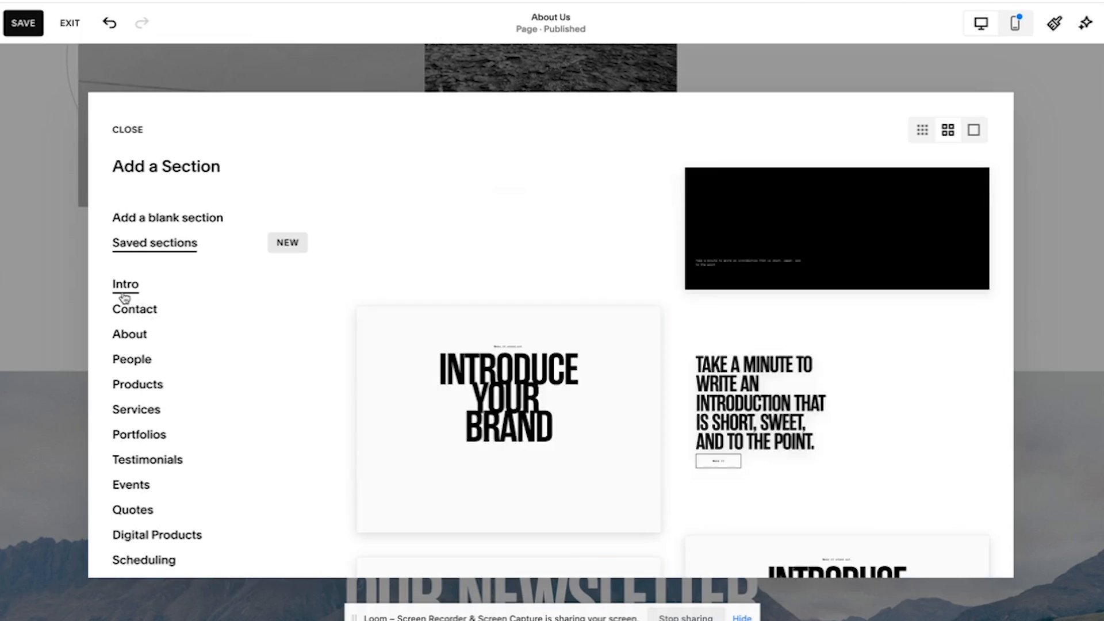
pyautogui.click(132, 309)
pyautogui.scroll(-10, 421, 361)
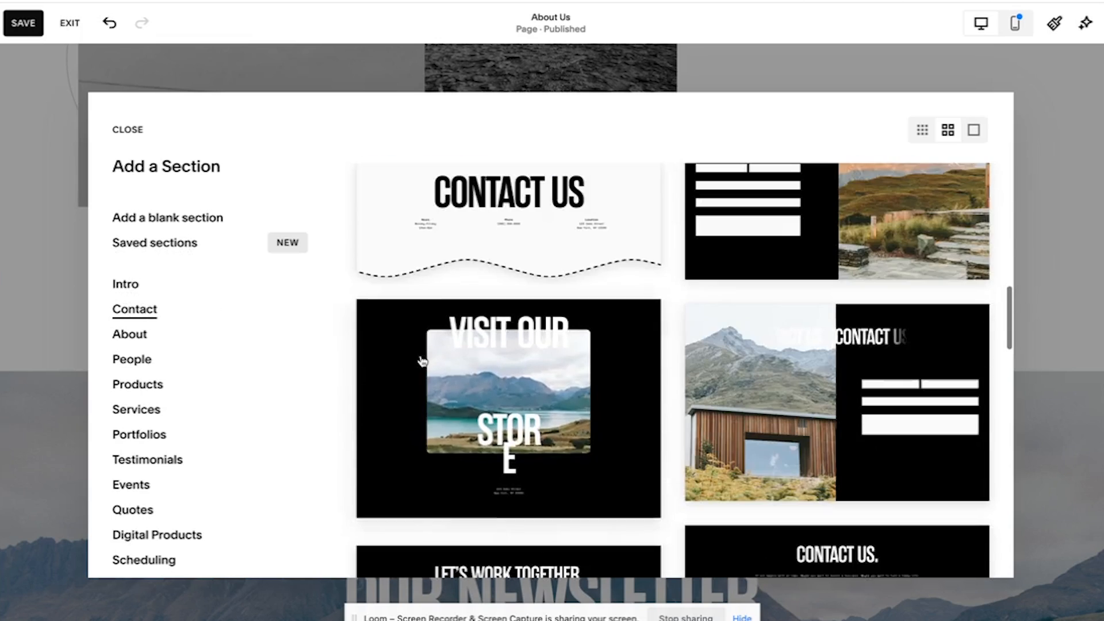
pyautogui.click(146, 339)
pyautogui.click(135, 313)
pyautogui.click(130, 333)
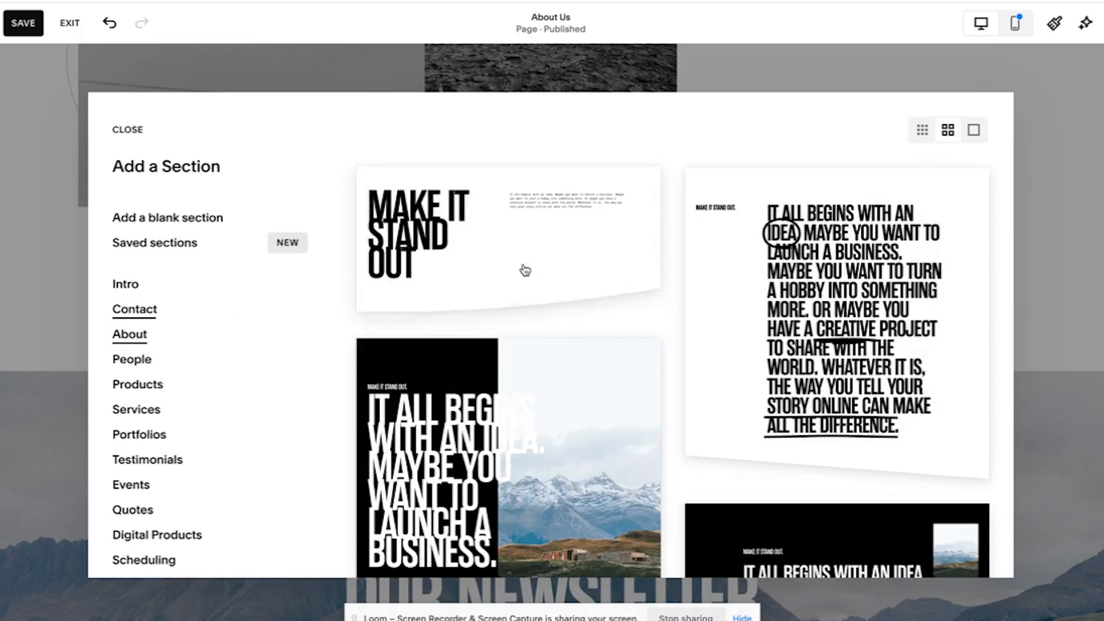
pyautogui.scroll(-10, 522, 271)
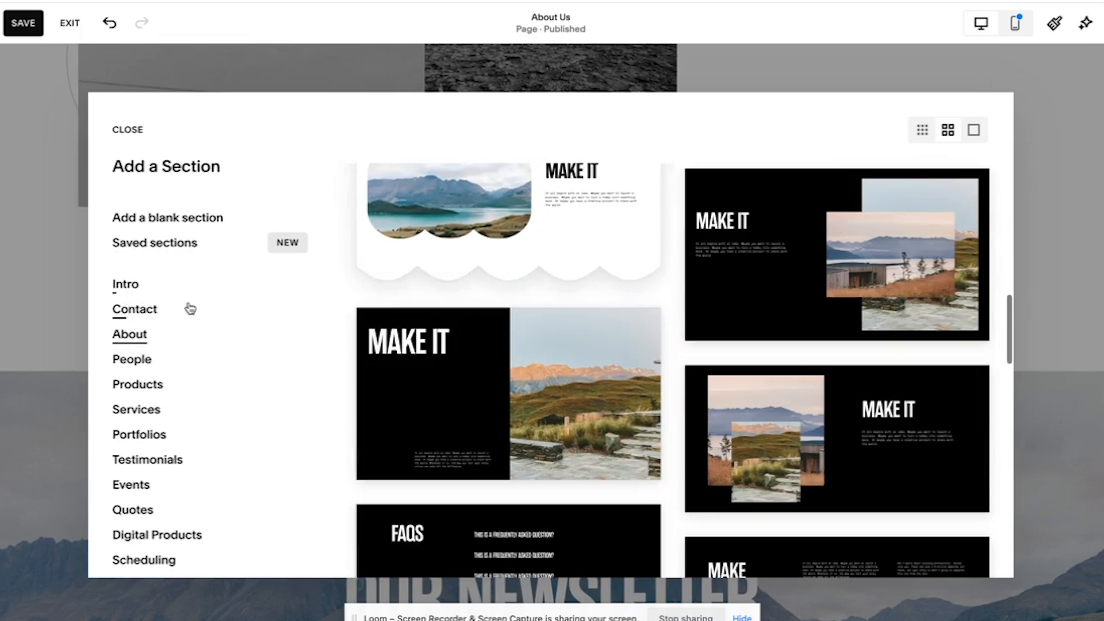
pyautogui.click(119, 358)
pyautogui.scroll(-4, 470, 373)
pyautogui.scroll(-5, 468, 371)
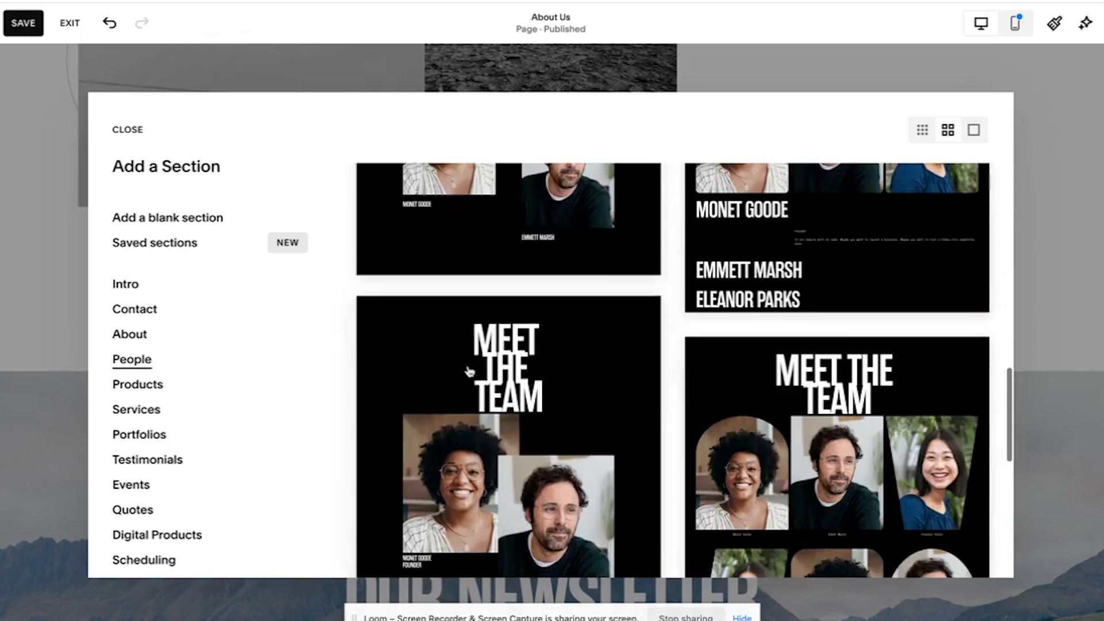
pyautogui.click(139, 385)
pyautogui.scroll(-10, 375, 405)
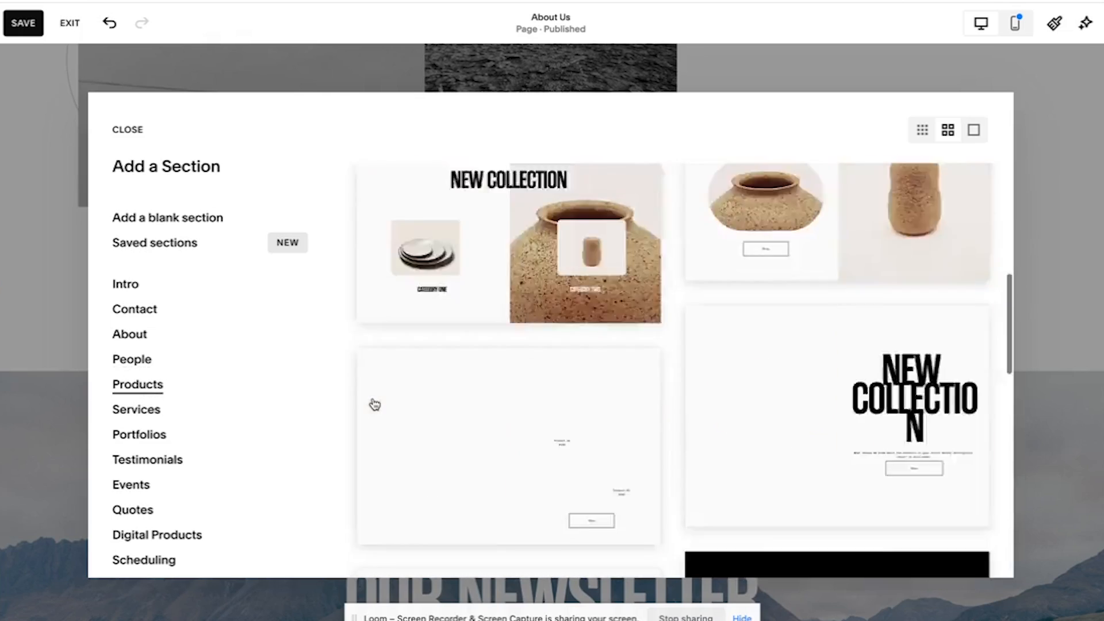
# - Examine the Services section templates for a layout that could hold the three Class Levels cards
pyautogui.click(137, 409)
pyautogui.scroll(-2, 313, 370)
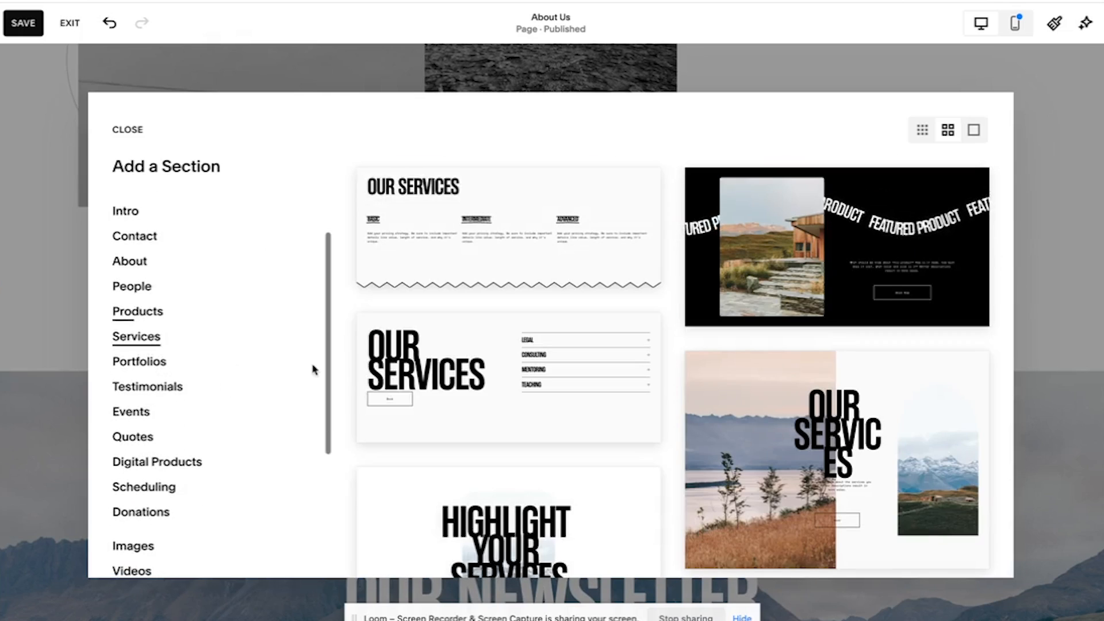
pyautogui.scroll(-8, 438, 381)
pyautogui.scroll(-7, 439, 382)
pyautogui.scroll(10, 439, 381)
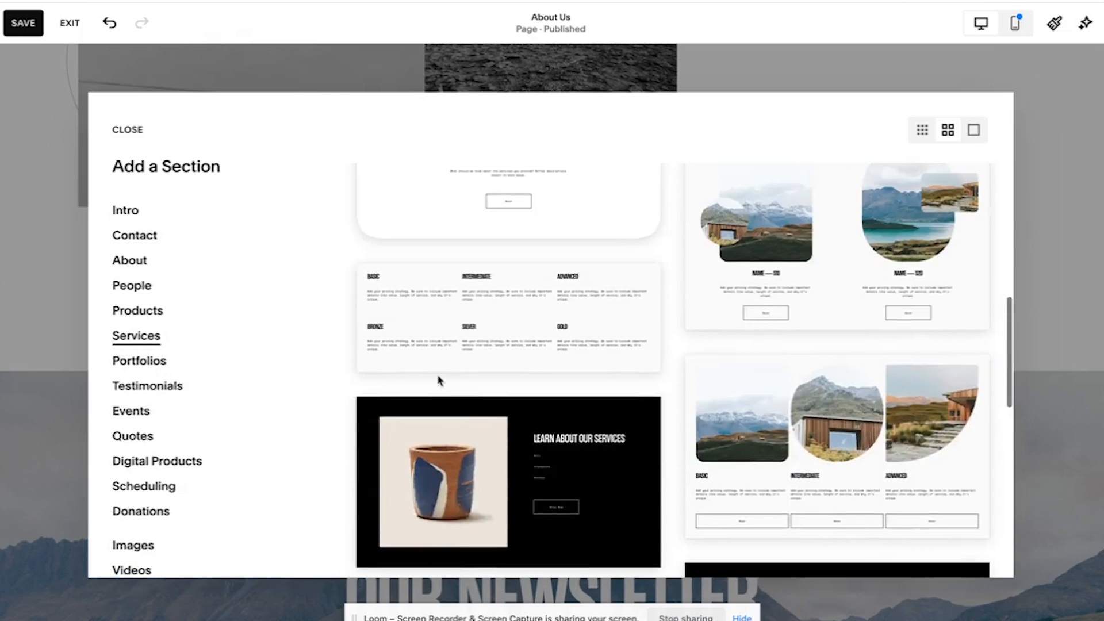
pyautogui.scroll(-5, 439, 380)
pyautogui.scroll(10, 483, 420)
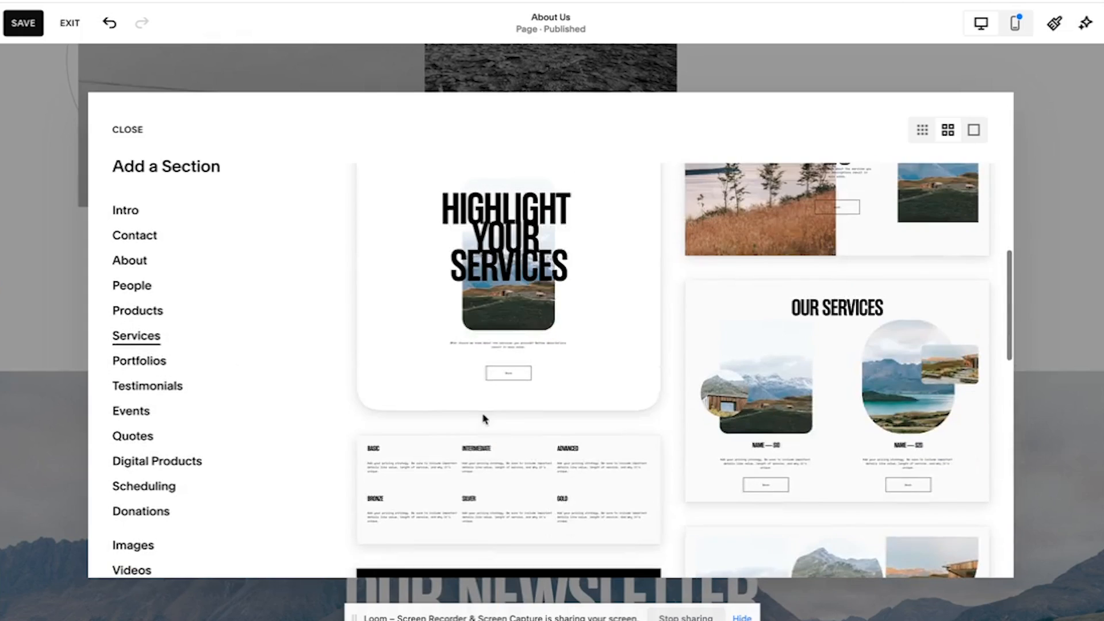
pyautogui.scroll(-10, 484, 420)
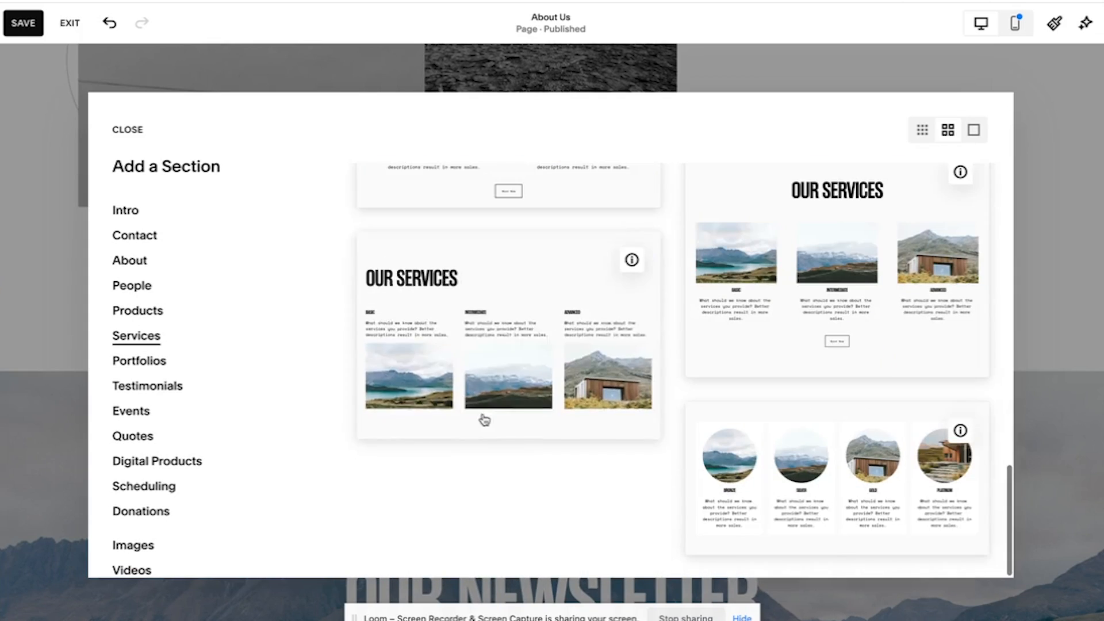
# - Check the Events and Testimonials templates, and look through the Services templates again for a suitable card layout
pyautogui.click(138, 410)
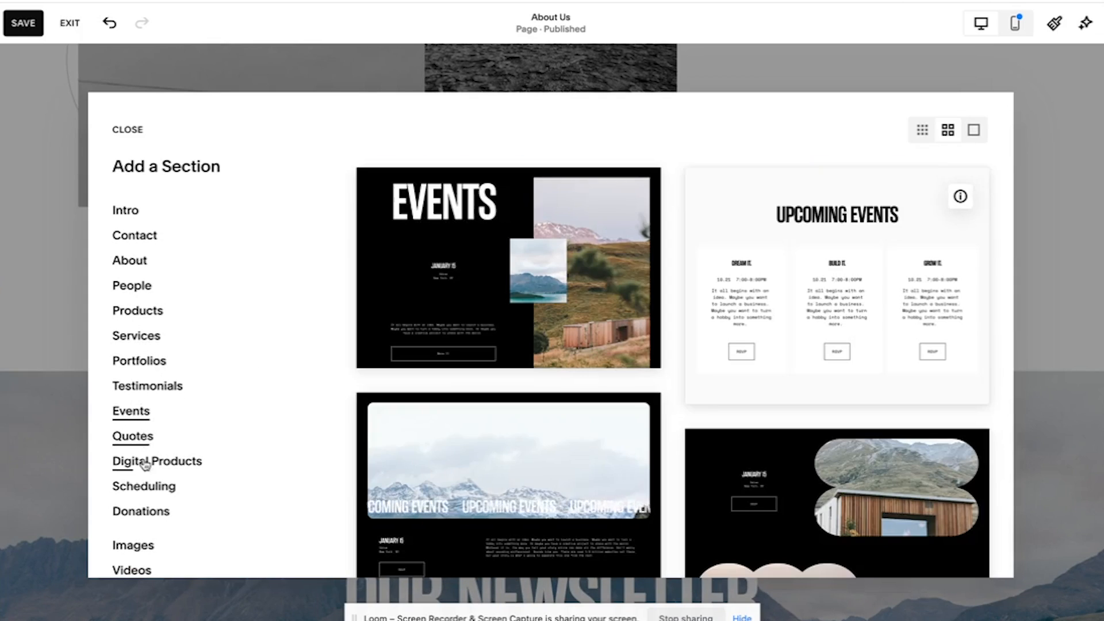
pyautogui.click(129, 385)
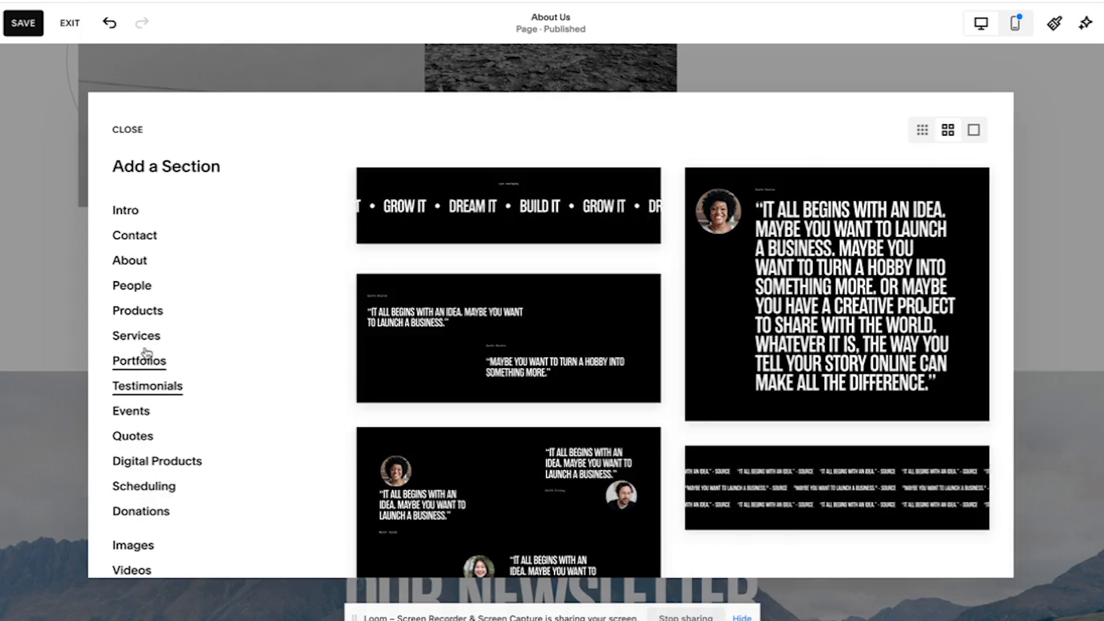
pyautogui.click(144, 338)
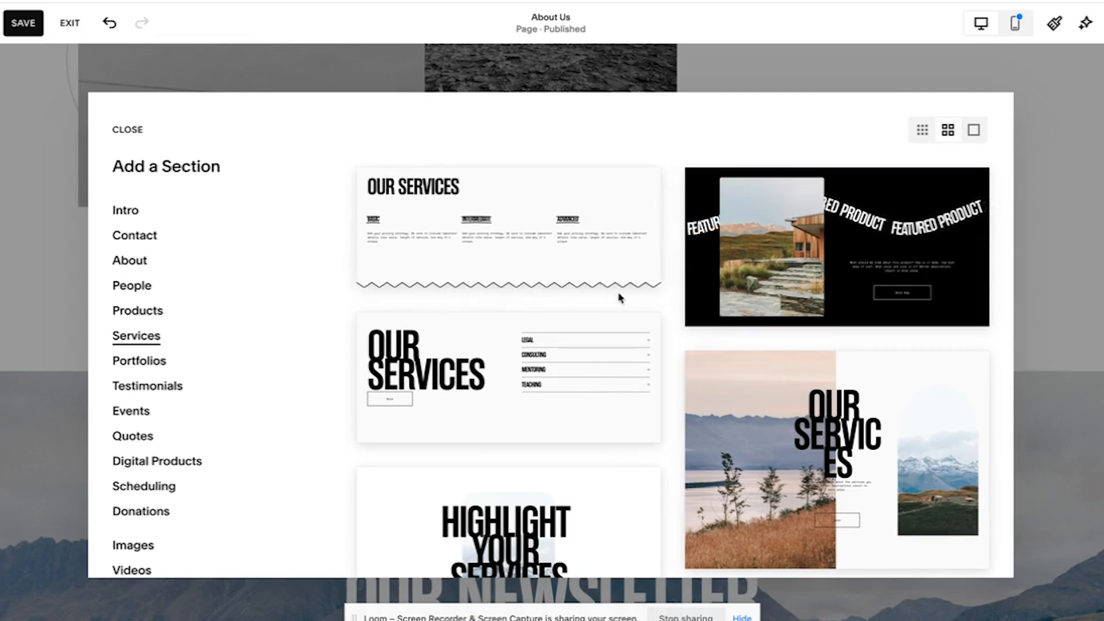
pyautogui.scroll(-8, 620, 299)
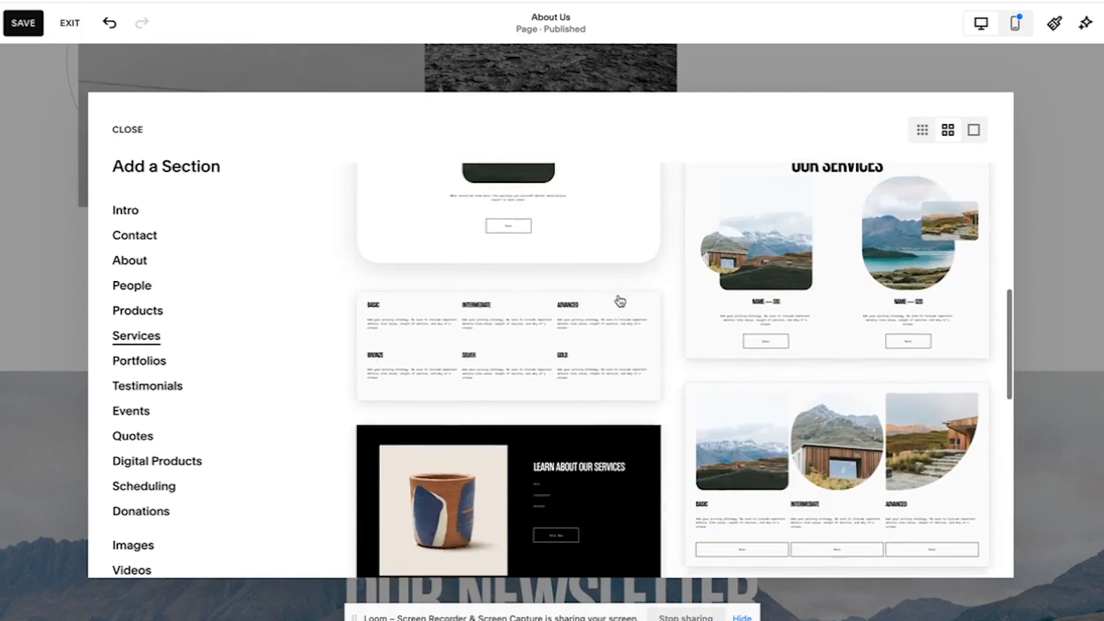
pyautogui.scroll(-3, 618, 300)
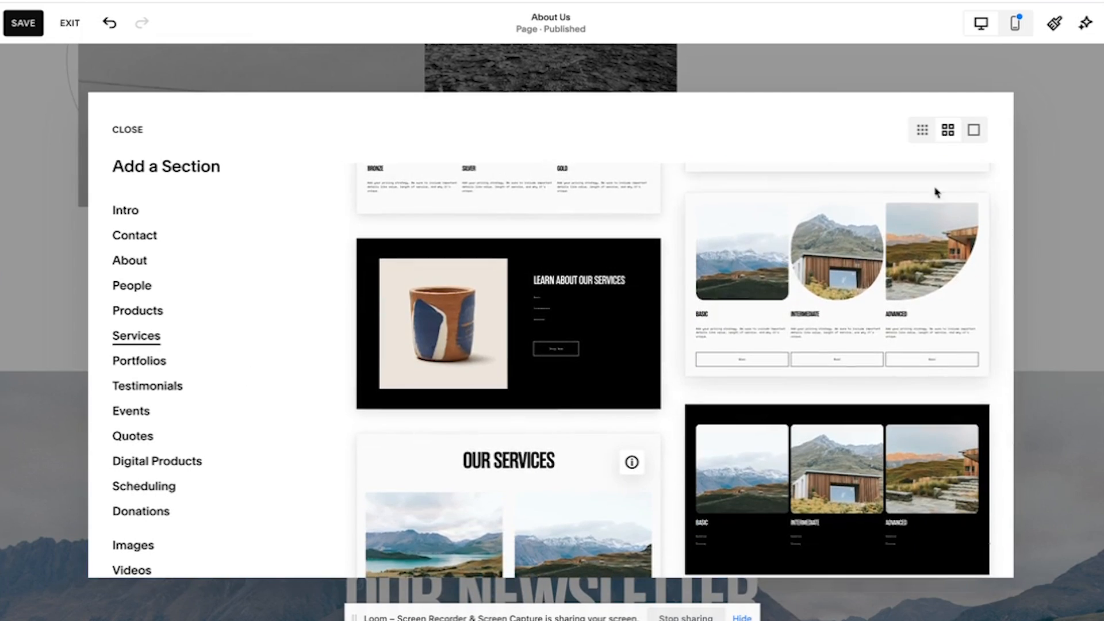
pyautogui.scroll(-2, 946, 249)
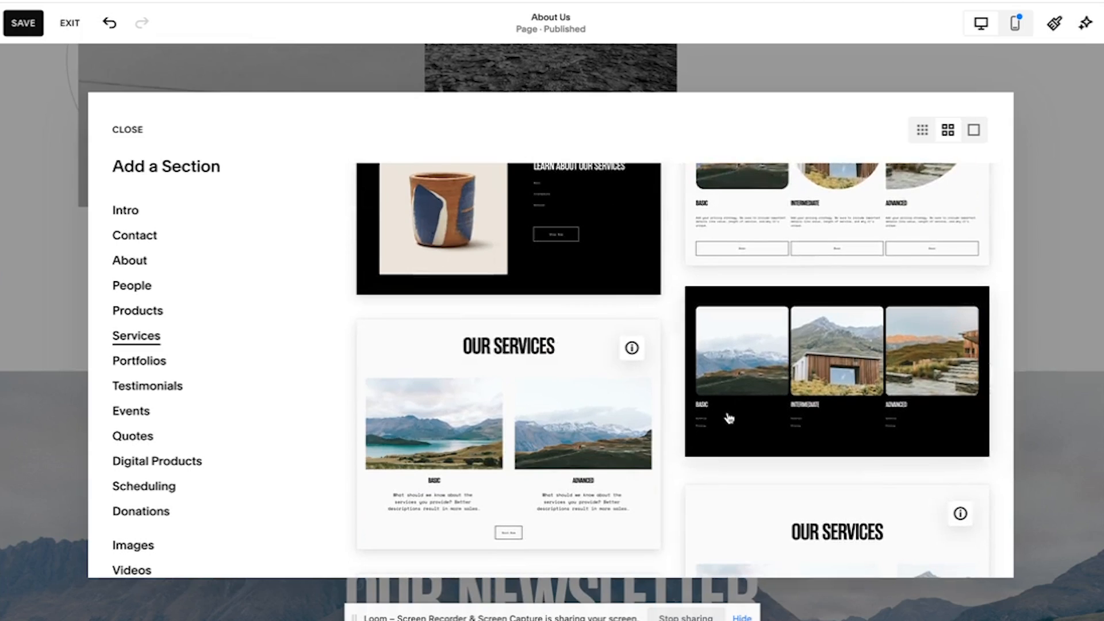
pyautogui.scroll(-3, 728, 419)
pyautogui.scroll(-3, 728, 419)
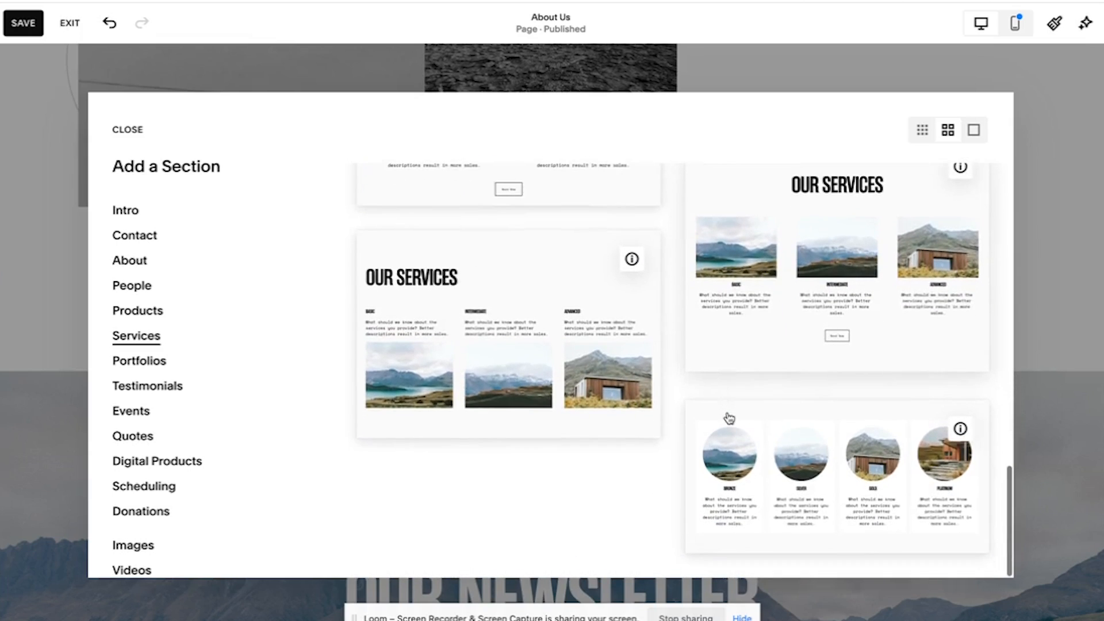
pyautogui.scroll(1, 729, 419)
pyautogui.scroll(10, 729, 419)
pyautogui.scroll(2, 244, 249)
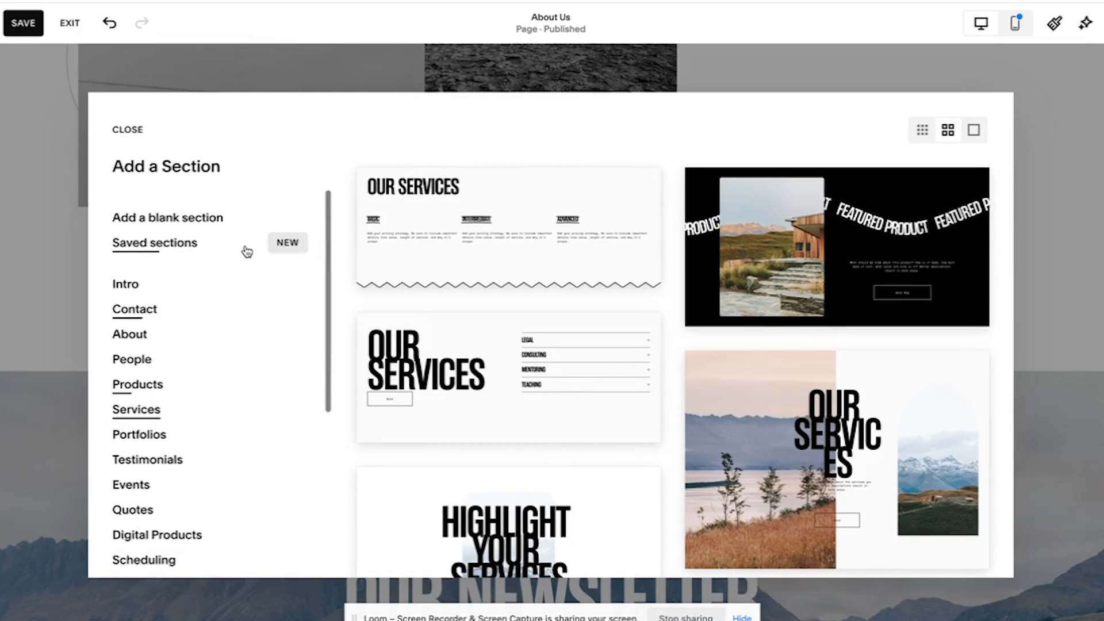
# - Add a blank section between The Owner and the newsletter sections and apply the Light 1 color theme to it
pyautogui.click(205, 217)
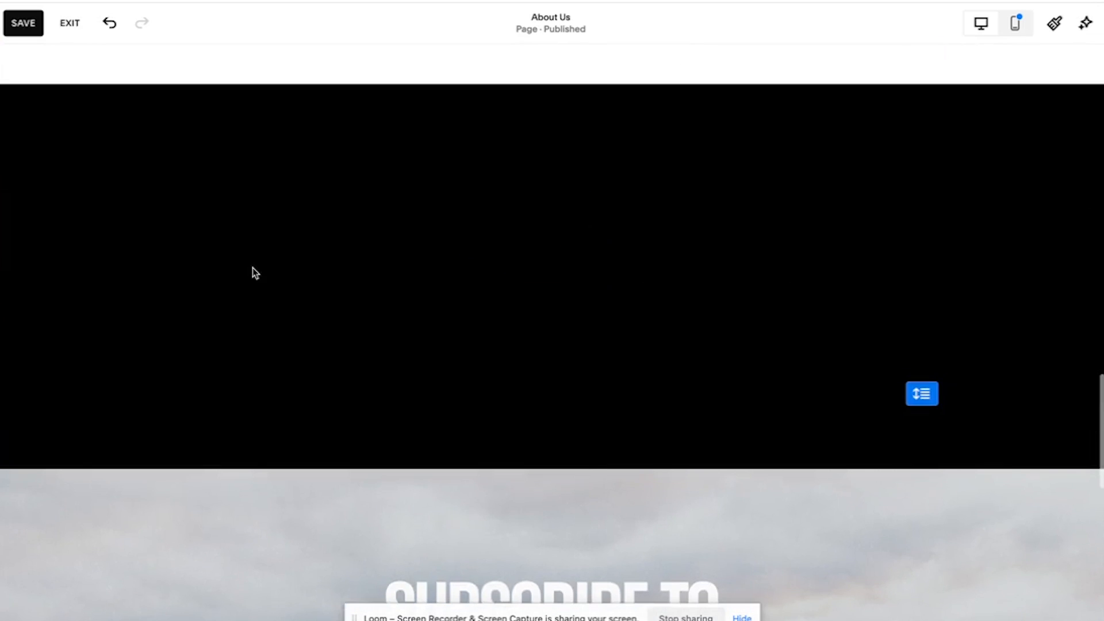
pyautogui.scroll(2, 278, 396)
pyautogui.click(1008, 287)
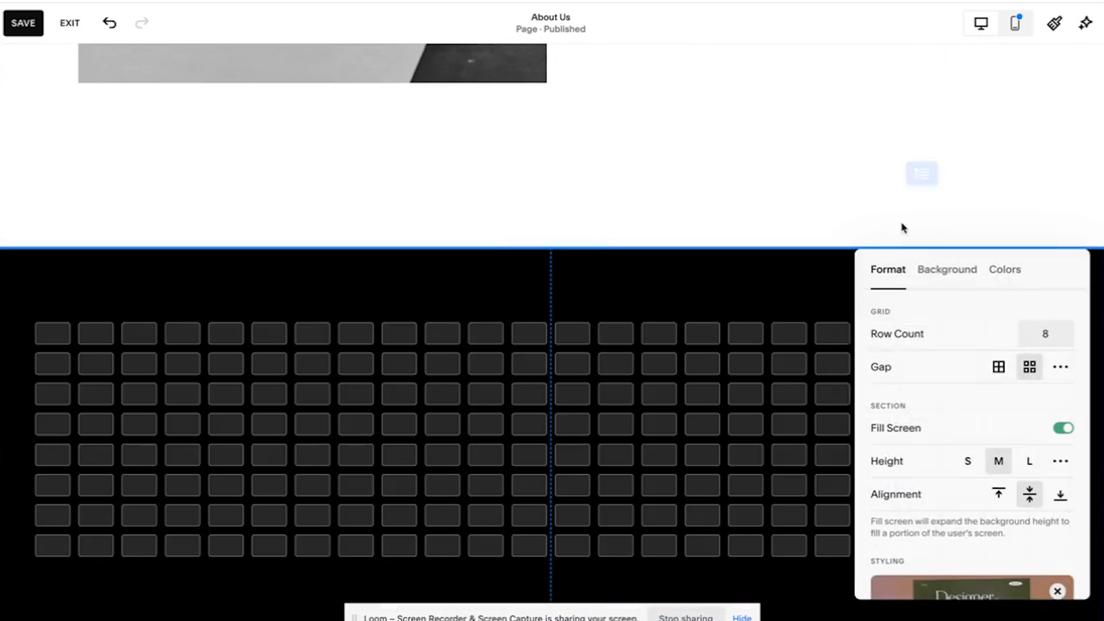
pyautogui.click(995, 277)
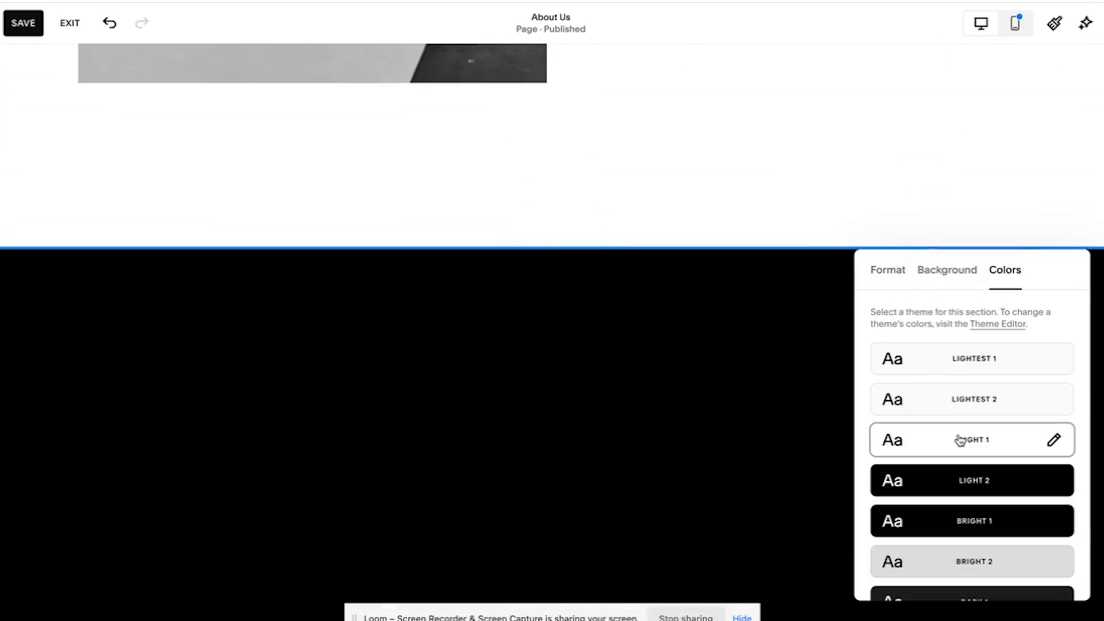
pyautogui.click(960, 441)
pyautogui.scroll(-2, 778, 403)
pyautogui.click(670, 349)
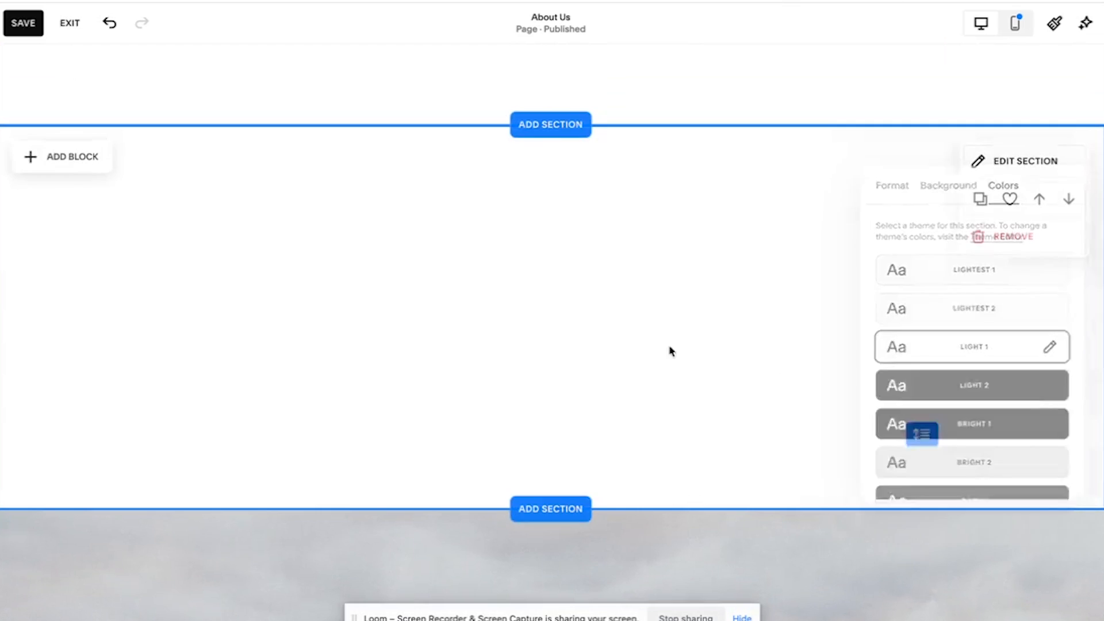
# - Add a shape block near the left side of the blank section, sized six columns wide and eight rows tall
pyautogui.click(68, 158)
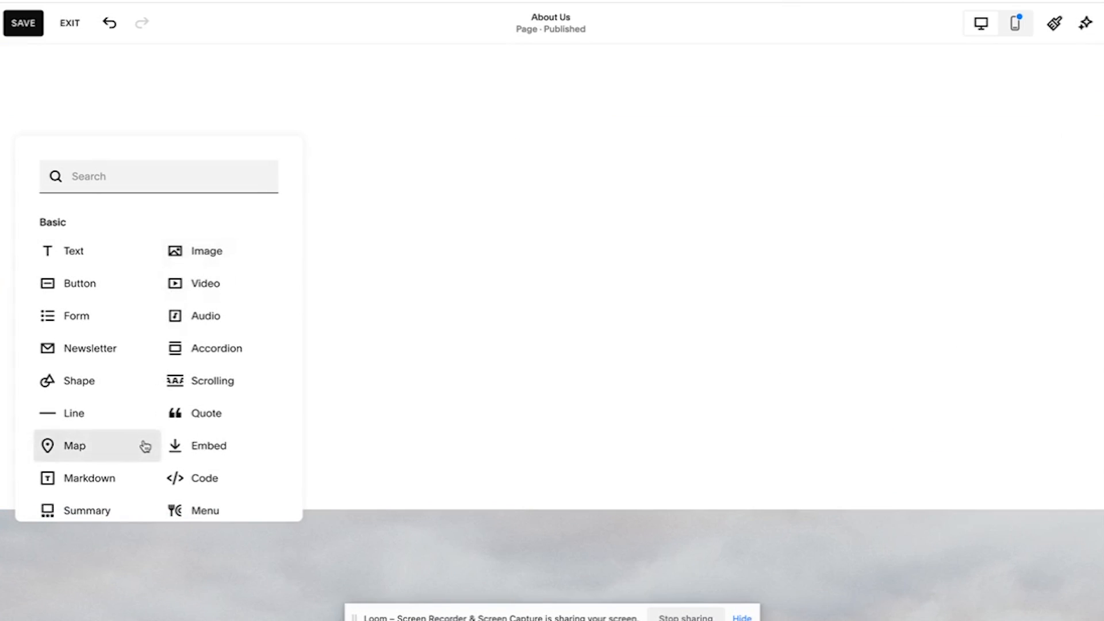
pyautogui.scroll(-6, 145, 446)
pyautogui.scroll(-3, 145, 446)
pyautogui.scroll(10, 143, 446)
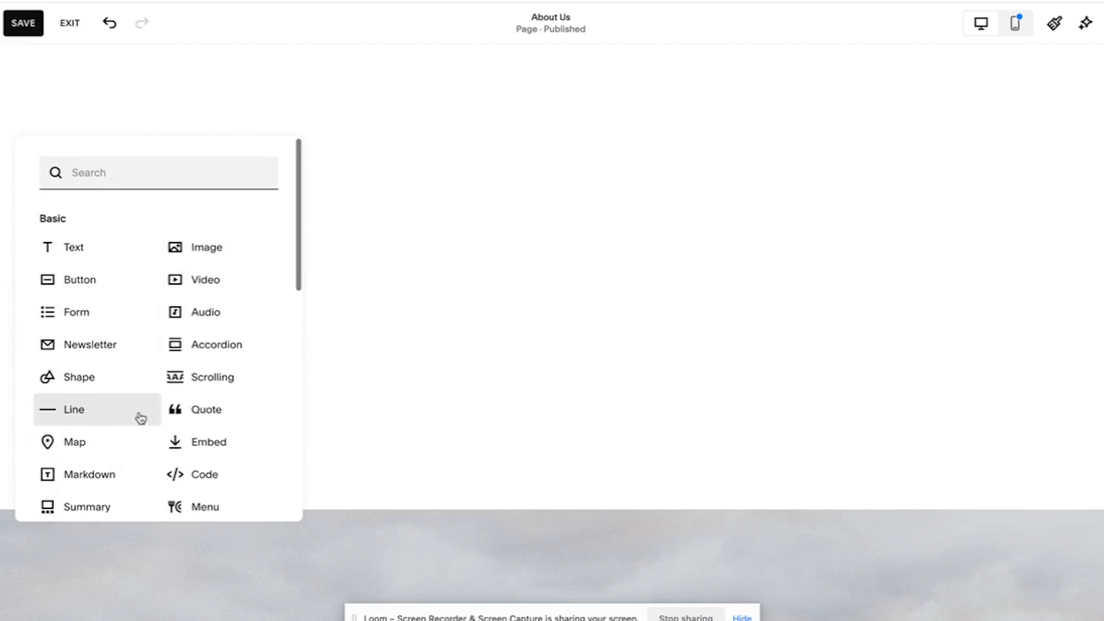
pyautogui.click(147, 424)
pyautogui.moveTo(197, 261); pyautogui.dragTo(280, 240)
pyautogui.moveTo(373, 373); pyautogui.dragTo(371, 450)
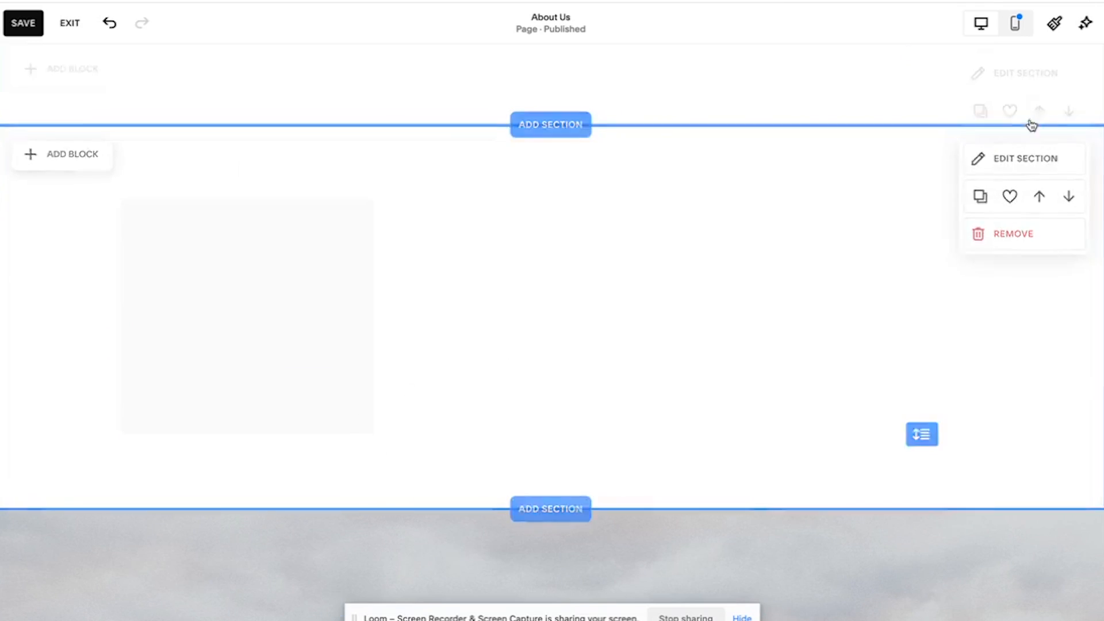
# - Set the new section's grid row count to 12
pyautogui.click(998, 163)
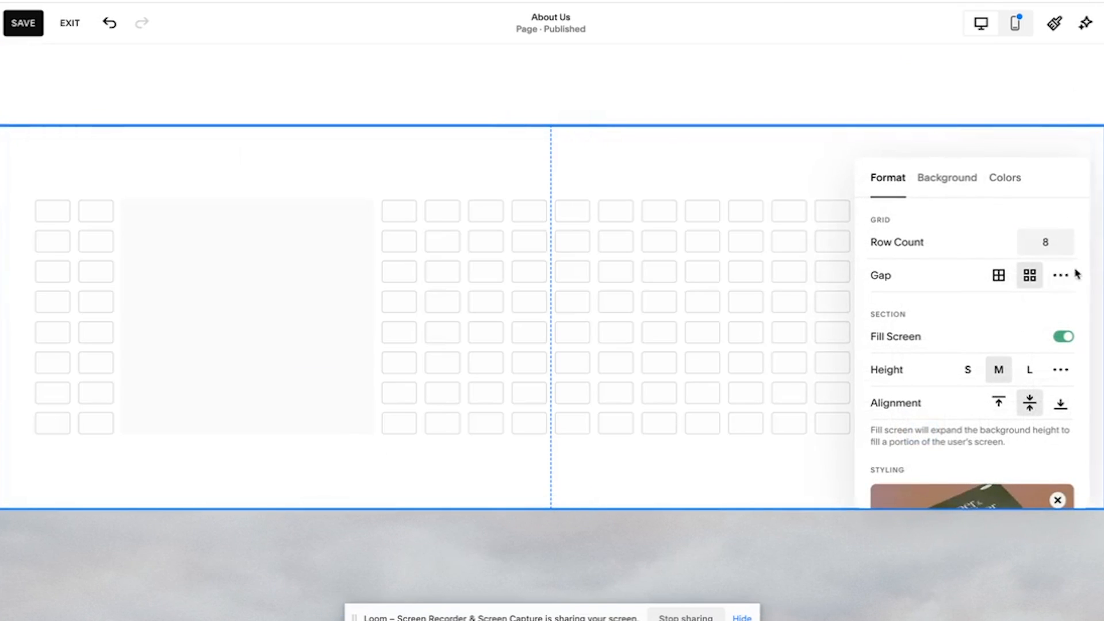
pyautogui.click(1067, 238)
pyautogui.click(1068, 238)
pyautogui.click(1067, 238)
pyautogui.click(1067, 238)
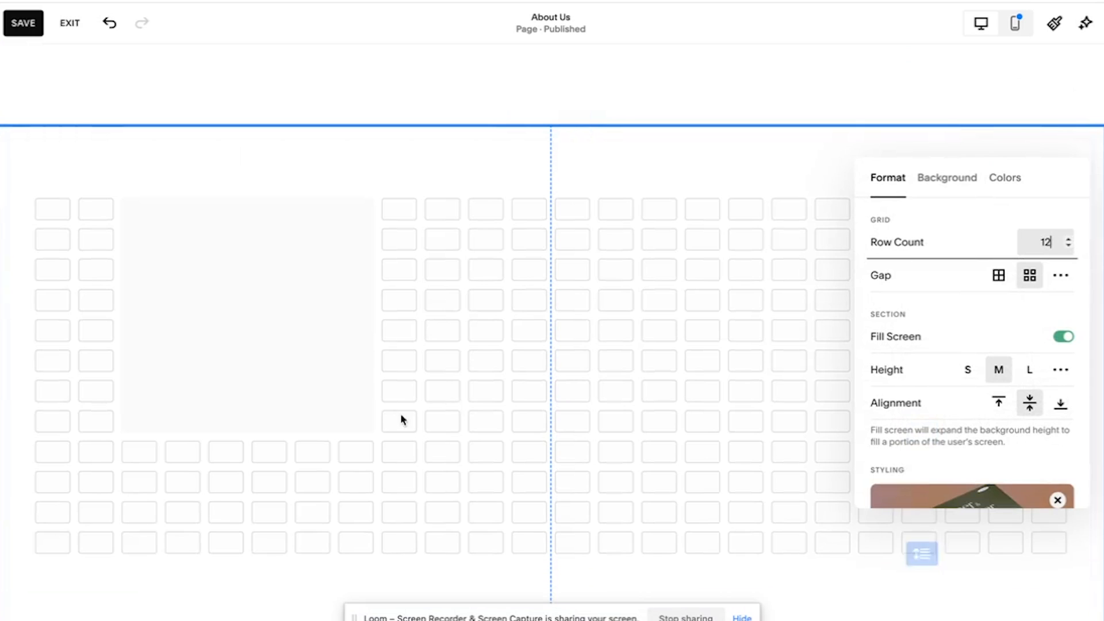
# - Extend the shape to ten rows tall and move it one column to the right and one row down
pyautogui.click(350, 416)
pyautogui.moveTo(372, 433); pyautogui.dragTo(374, 493)
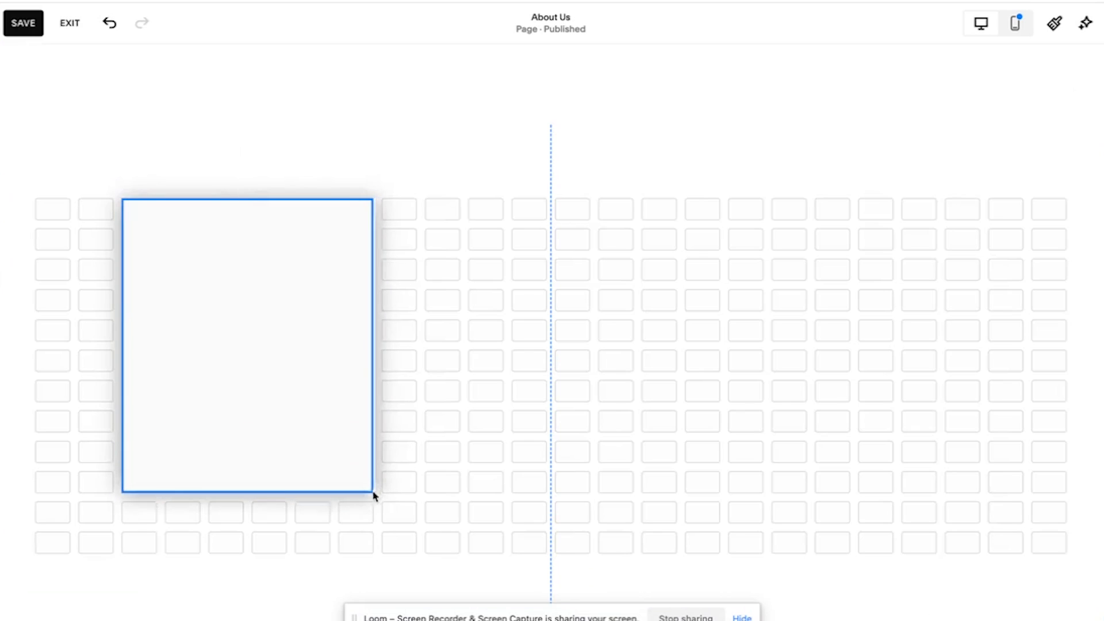
pyautogui.moveTo(338, 443); pyautogui.dragTo(382, 475)
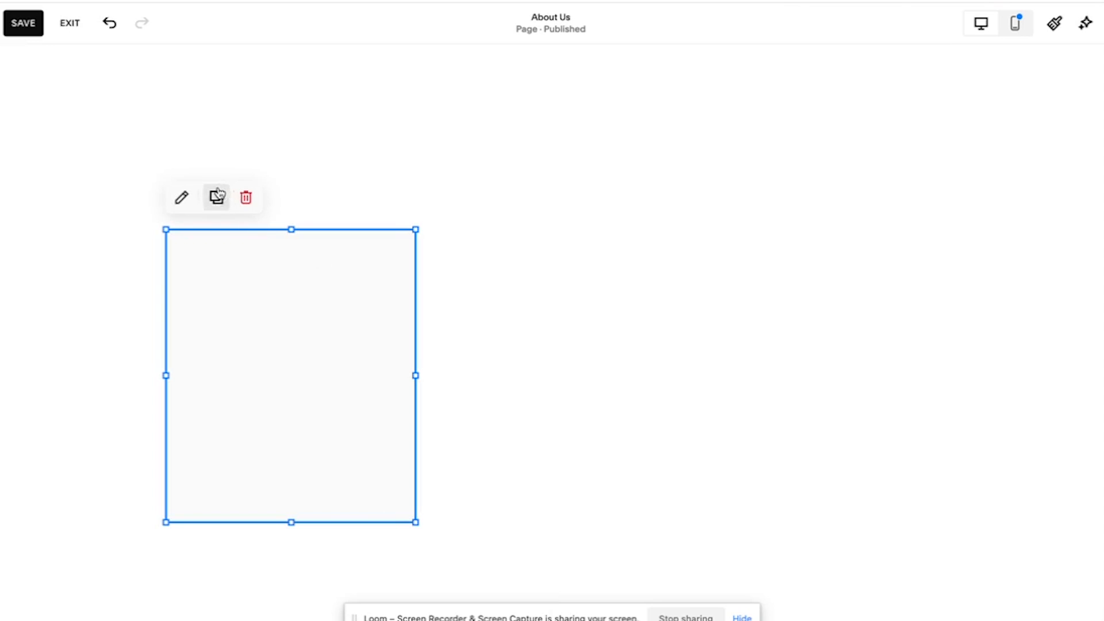
# - Open the shape's color options and go to the sitewide Palette Editor with the light grey swatch selected
pyautogui.doubleClick(324, 267)
pyautogui.scroll(-3, 523, 426)
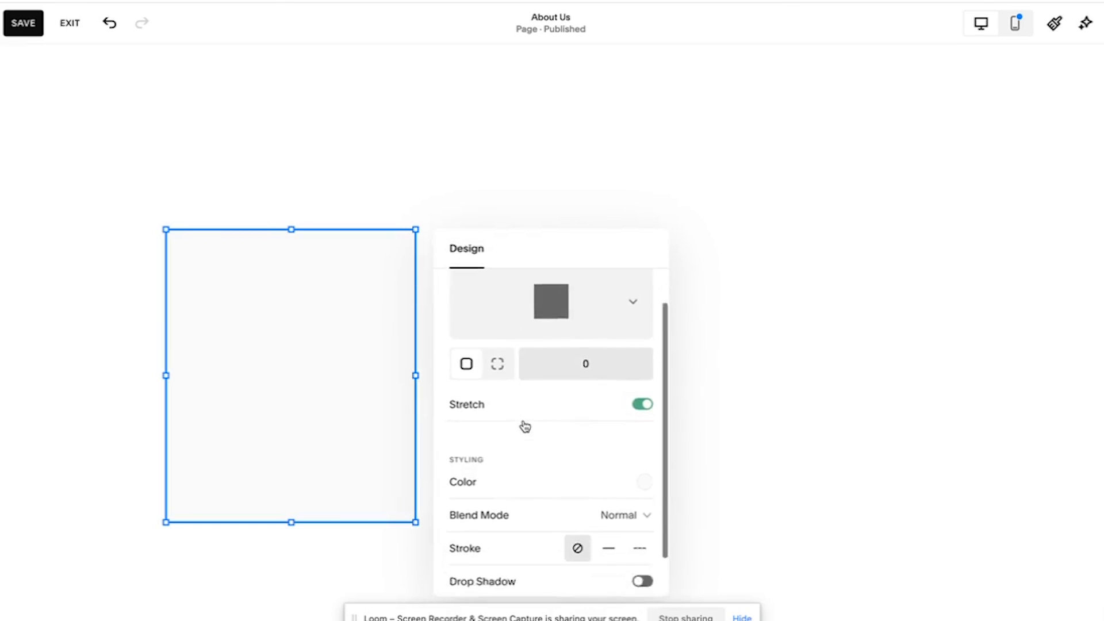
pyautogui.click(647, 436)
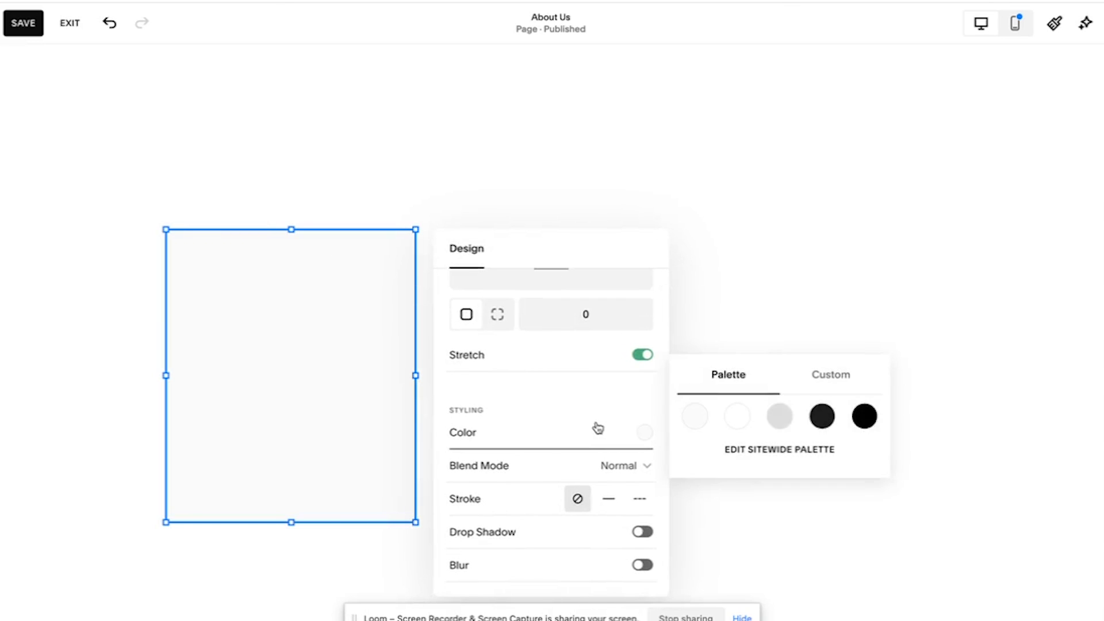
pyautogui.click(806, 457)
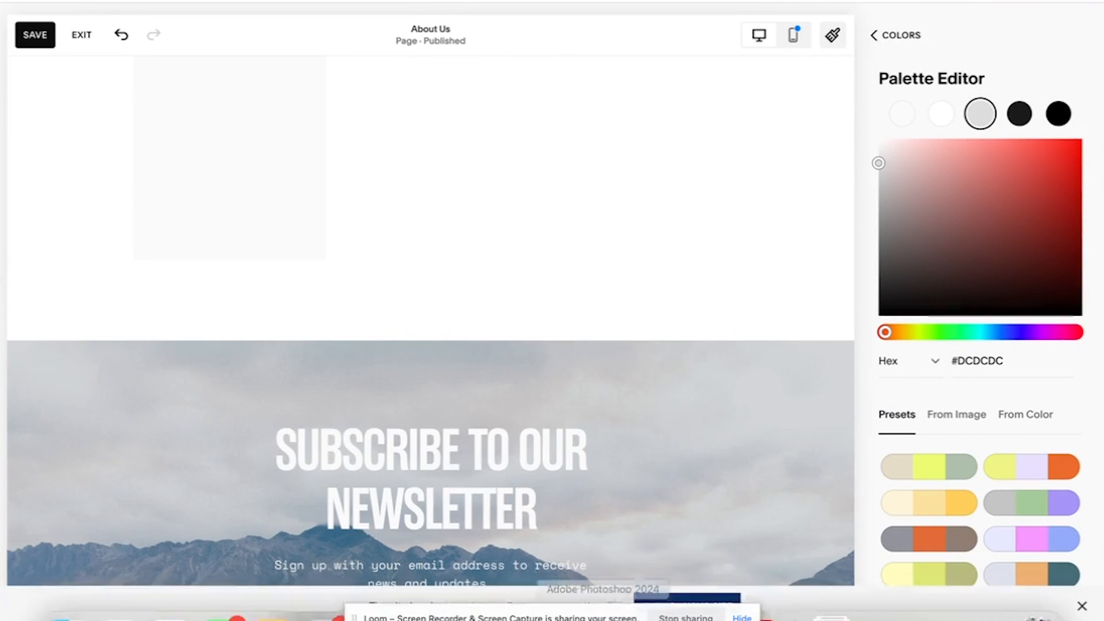
# - Switch to the Figma design and copy the hex value of the Red color style
pyautogui.click(654, 604)
pyautogui.hscroll(4, 809, 358)
pyautogui.scroll(-2, 809, 357)
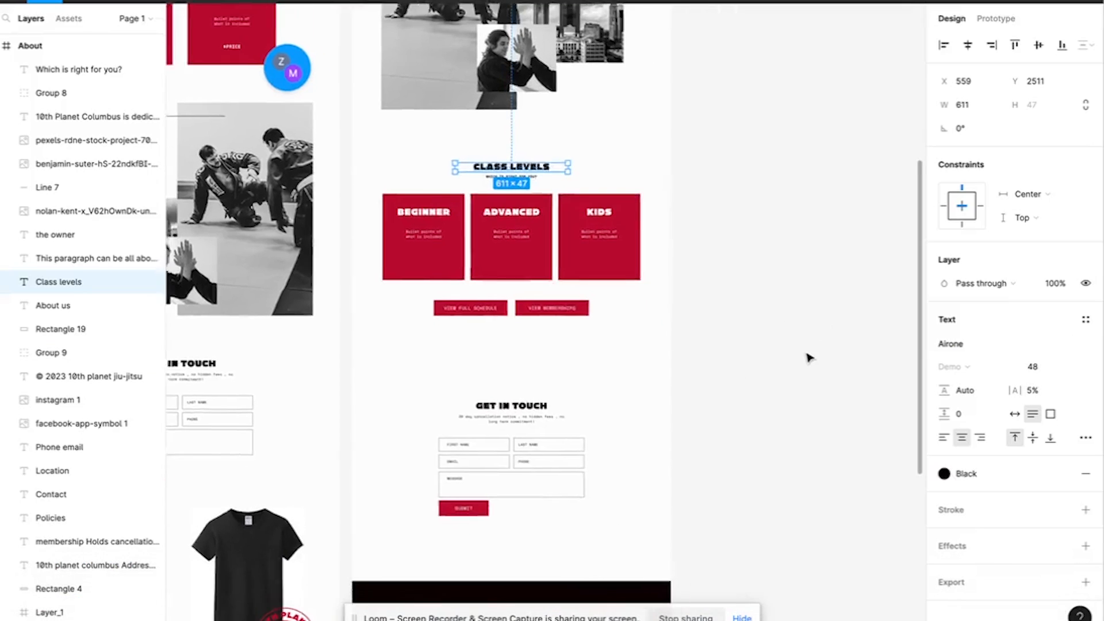
pyautogui.click(810, 358)
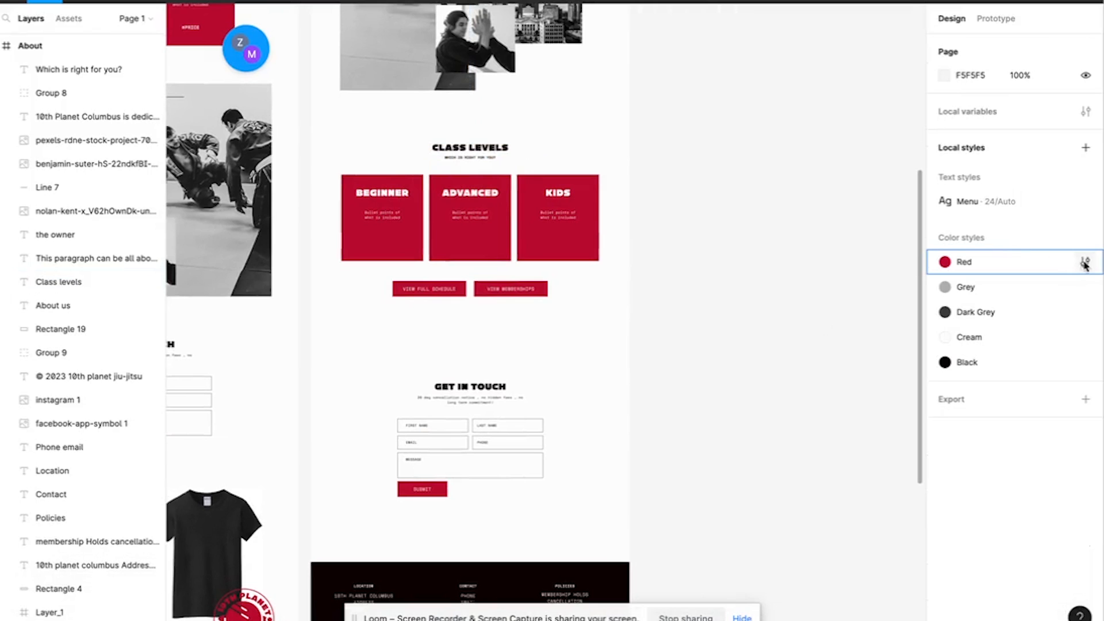
pyautogui.click(1085, 263)
pyautogui.click(666, 476)
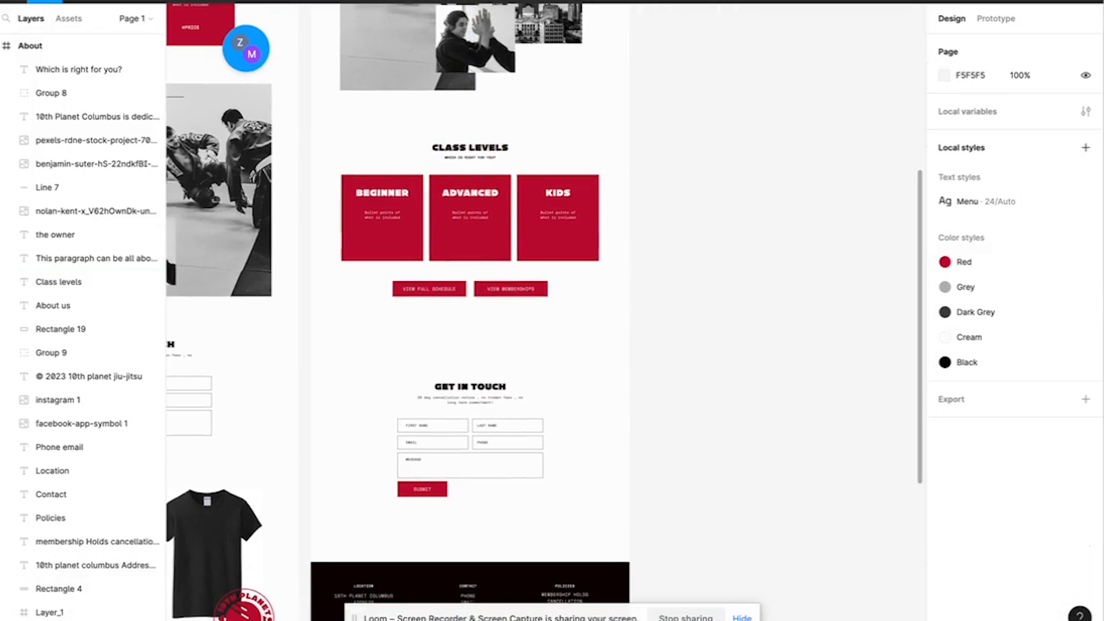
# - Switch back to Squarespace and set the sitewide palette's light grey swatch to the copied red and the near-black swatch to grey
pyautogui.moveTo(273, 616)
pyautogui.click(398, 600)
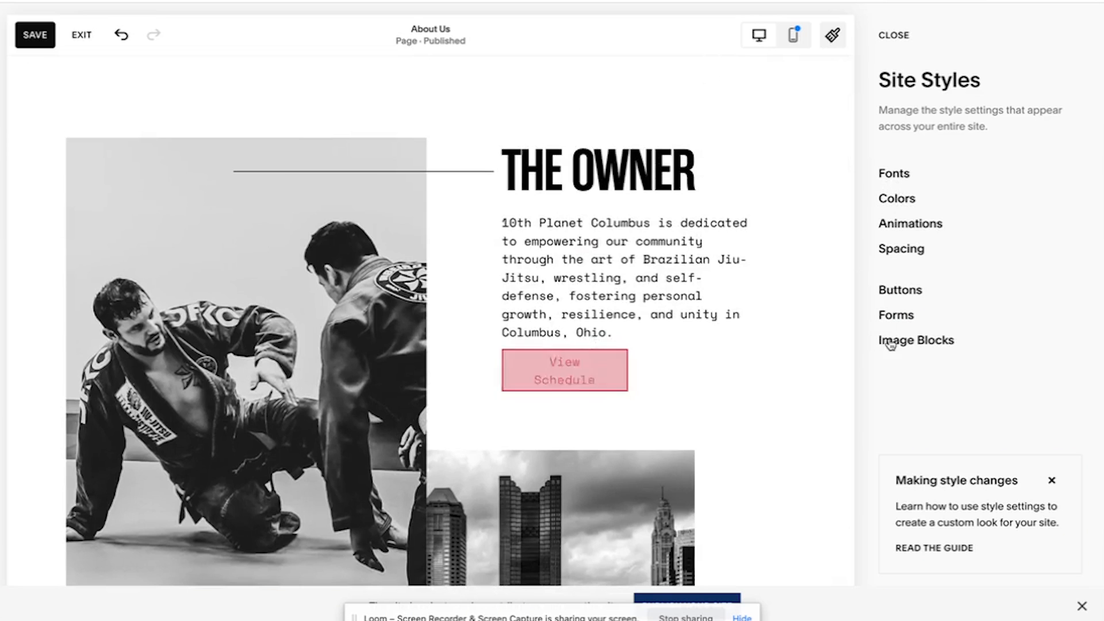
pyautogui.scroll(-1, 619, 380)
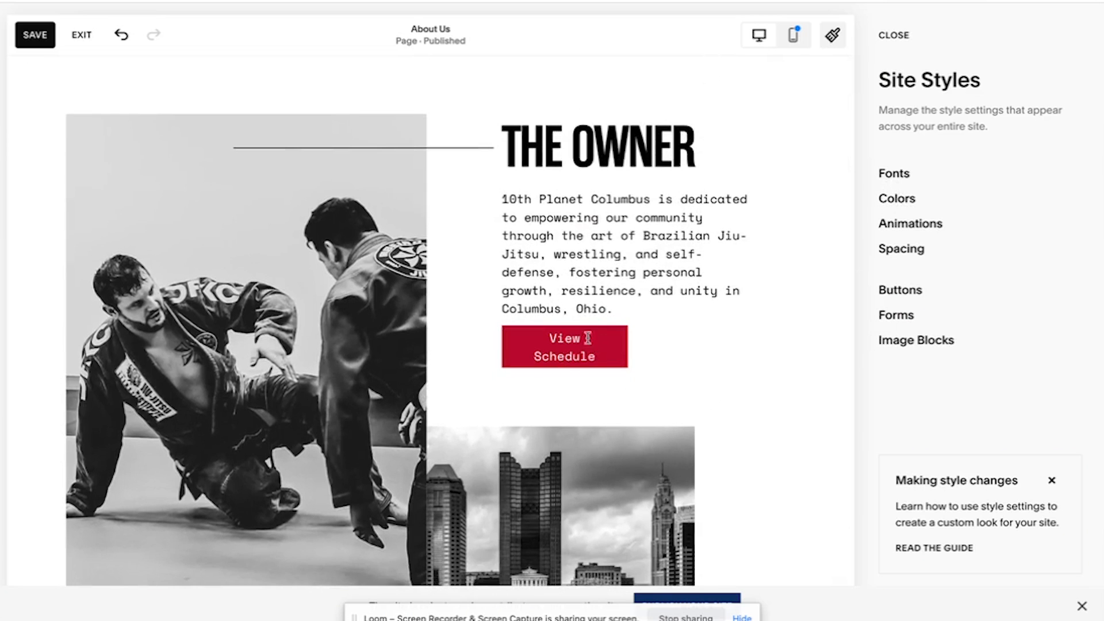
pyautogui.scroll(-15, 592, 362)
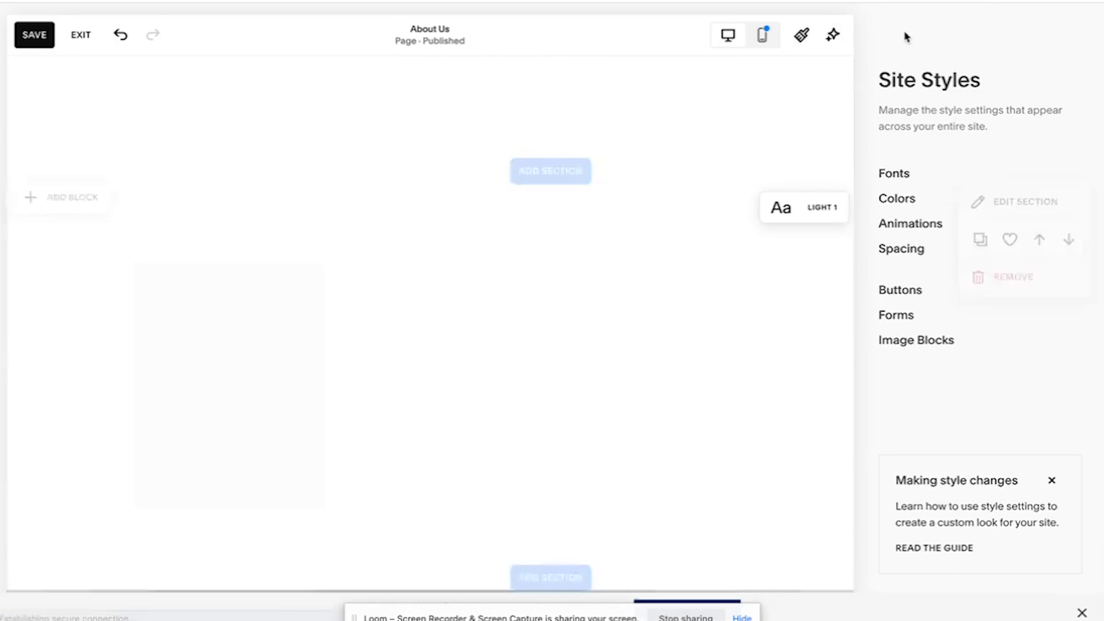
pyautogui.click(905, 36)
# - Fill the shape in the blank section with the red palette color
pyautogui.scroll(-3, 598, 472)
pyautogui.scroll(-4, 574, 442)
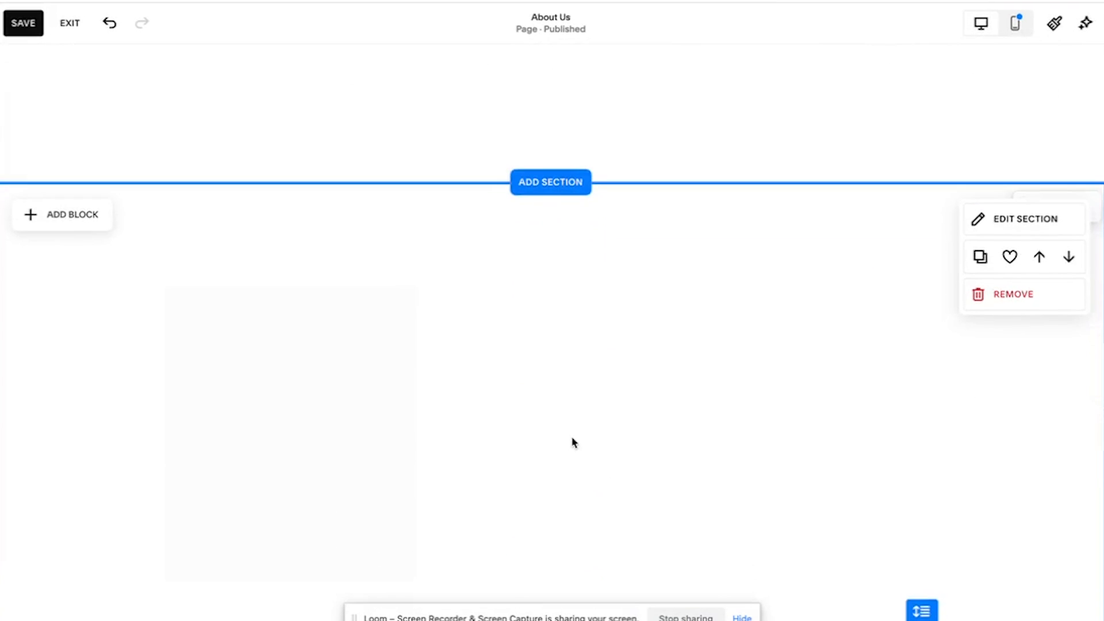
pyautogui.click(394, 339)
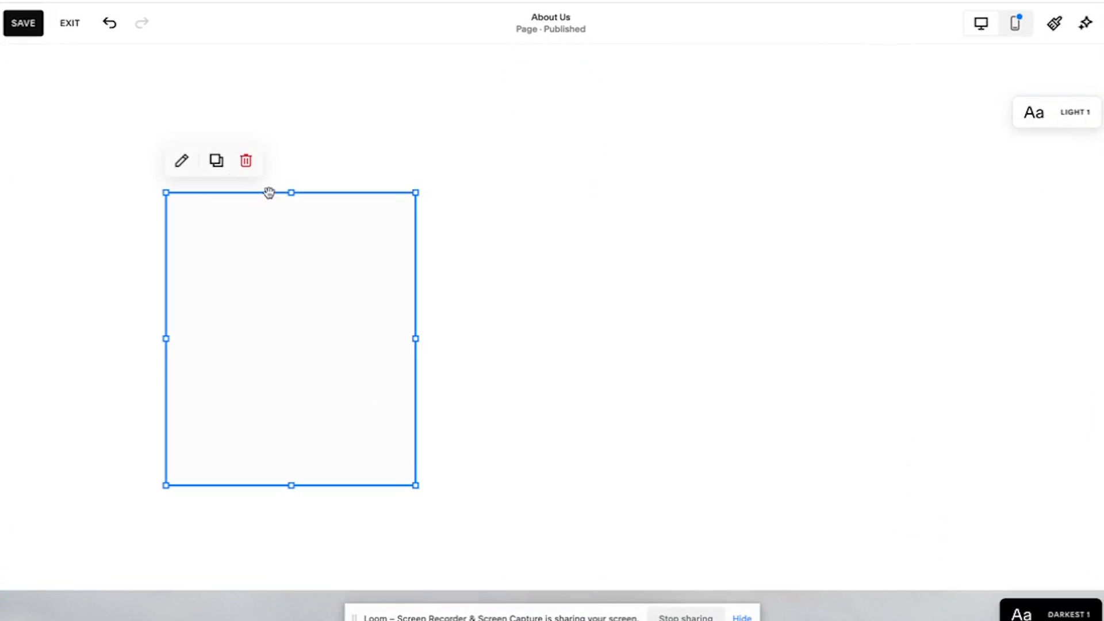
pyautogui.scroll(-2, 605, 476)
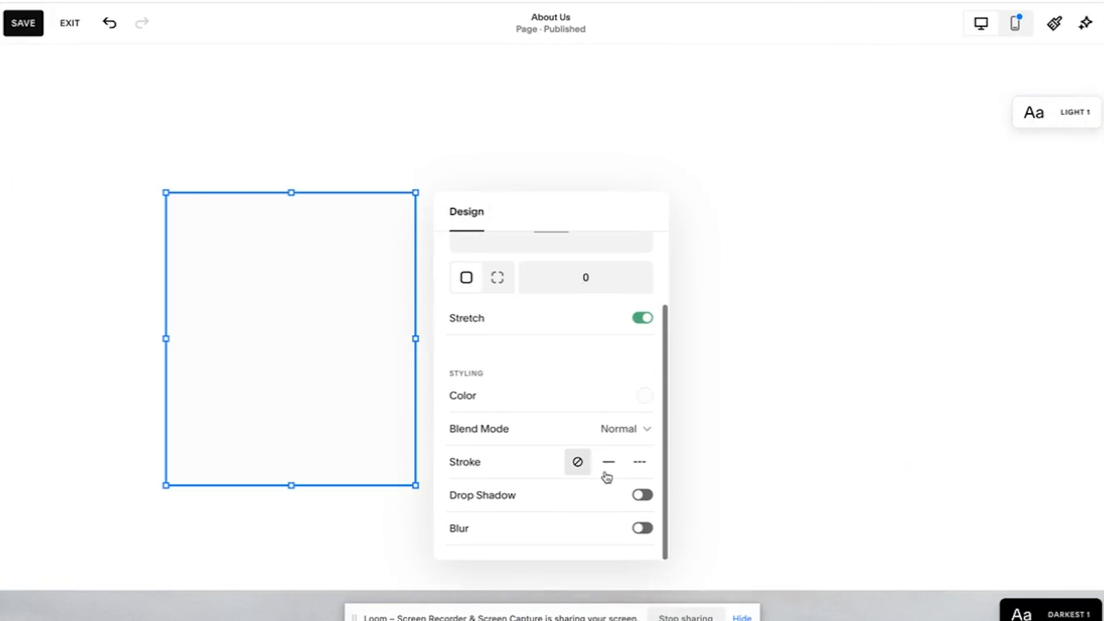
pyautogui.click(647, 396)
pyautogui.click(781, 380)
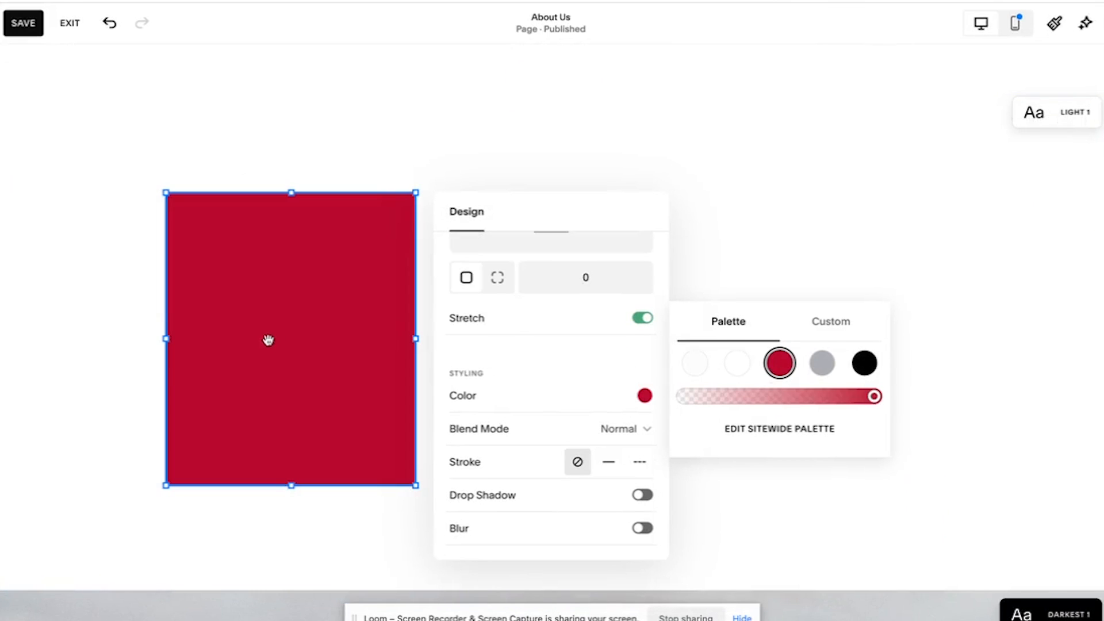
# - Duplicate the red shape into a row of three evenly spaced cards and fit a four-column-wide text block inside the first card
pyautogui.moveTo(270, 325); pyautogui.dragTo(324, 326)
pyautogui.click(109, 23)
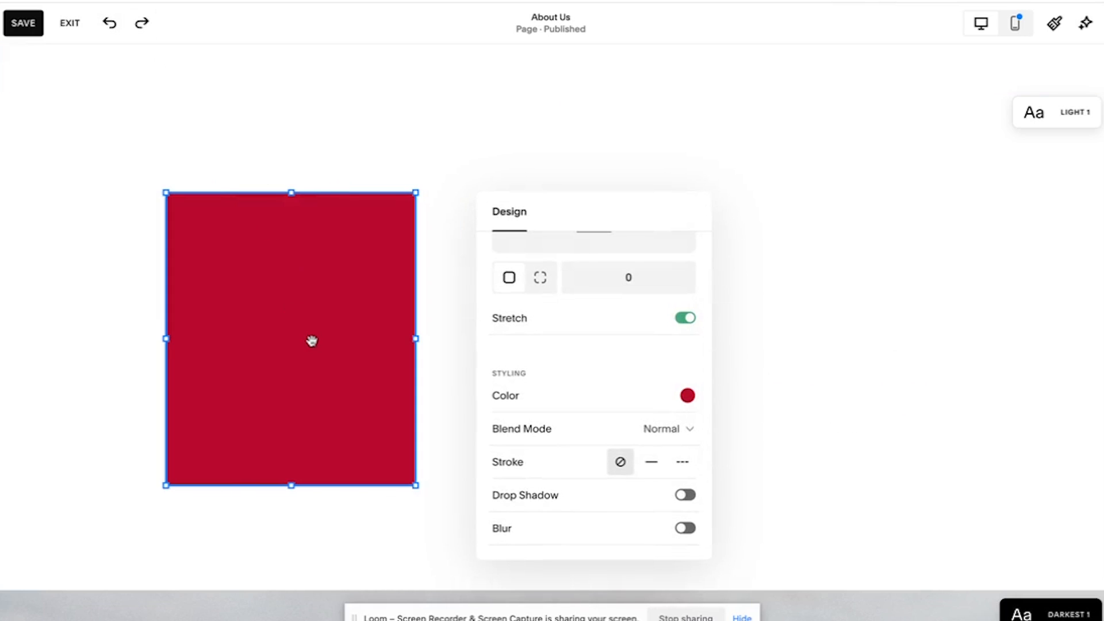
pyautogui.click(472, 345)
pyautogui.click(280, 197)
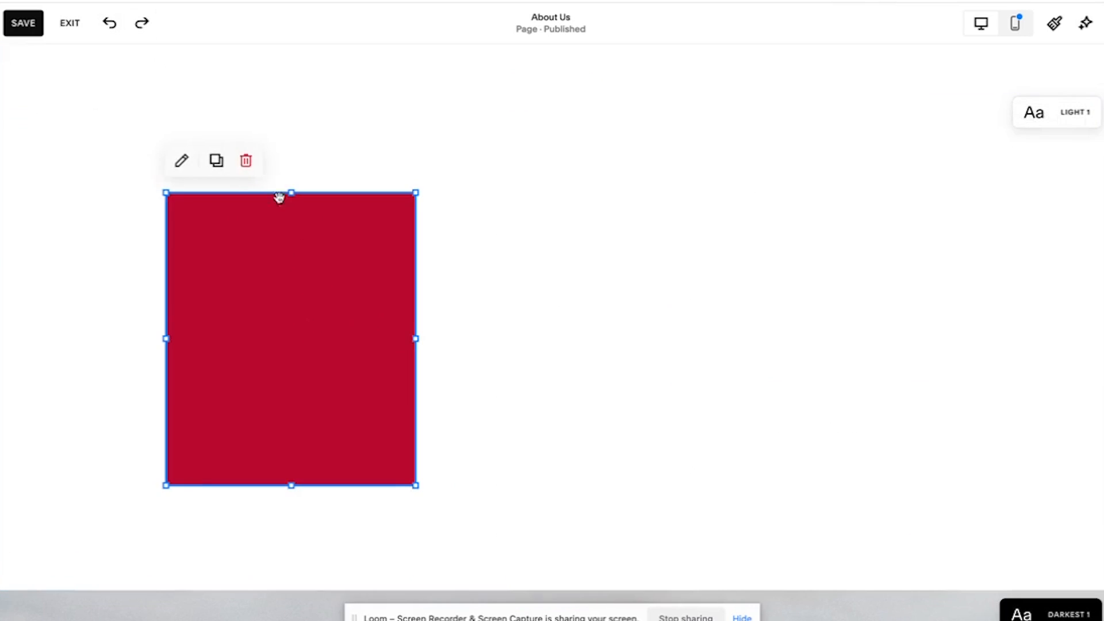
pyautogui.click(226, 166)
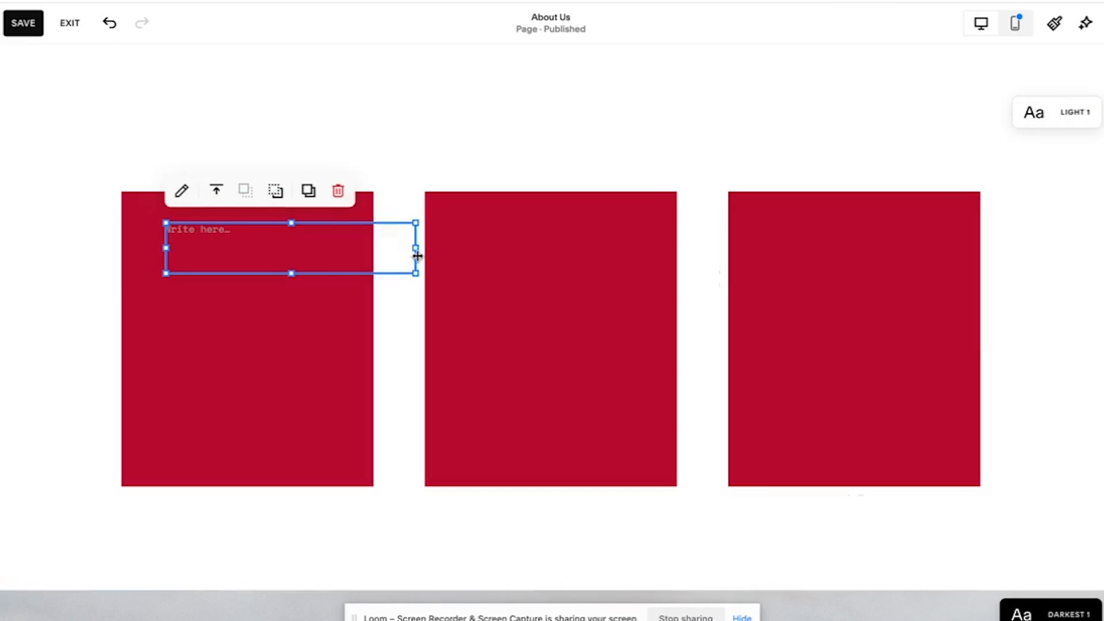
pyautogui.moveTo(415, 250); pyautogui.dragTo(331, 251)
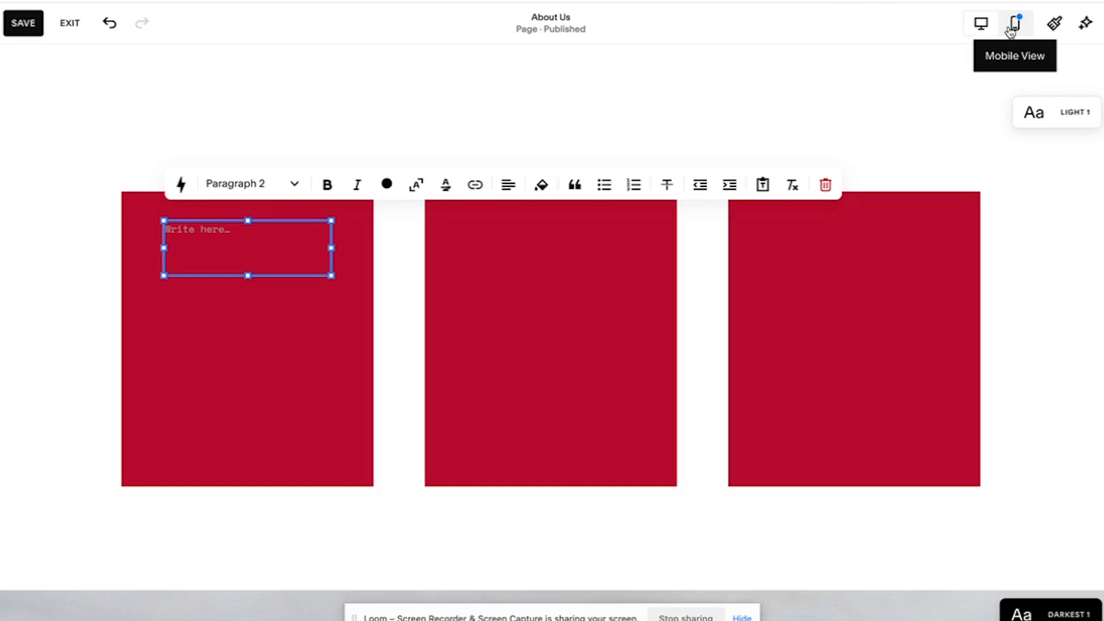
# - Copy the "Beginner" card title from the Class Levels section in Figma and return to Squarespace
pyautogui.moveTo(656, 604)
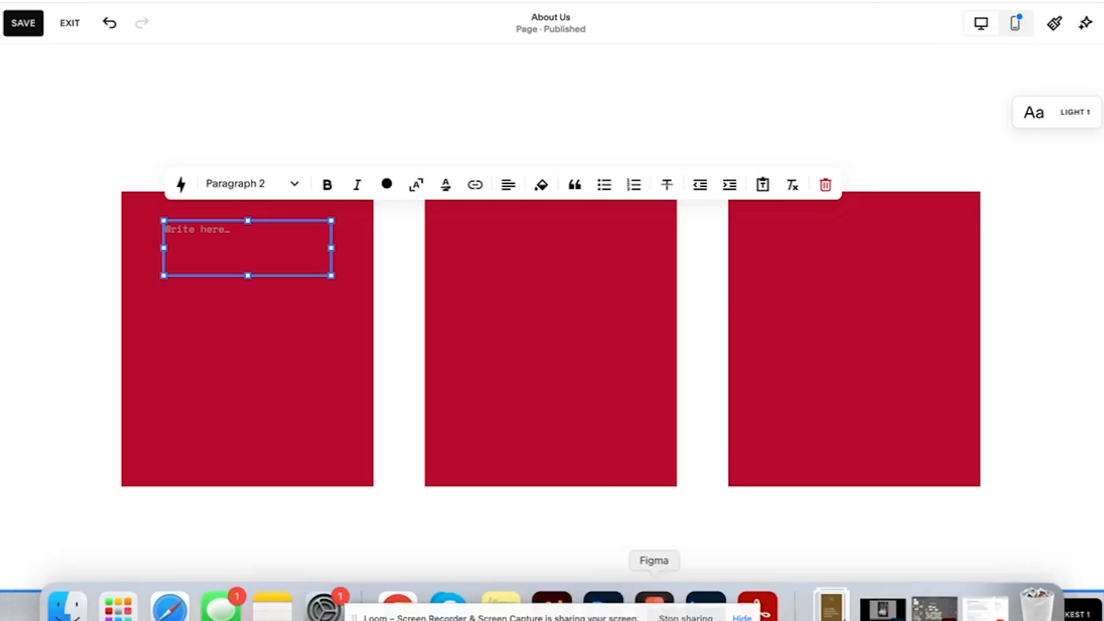
pyautogui.click(653, 601)
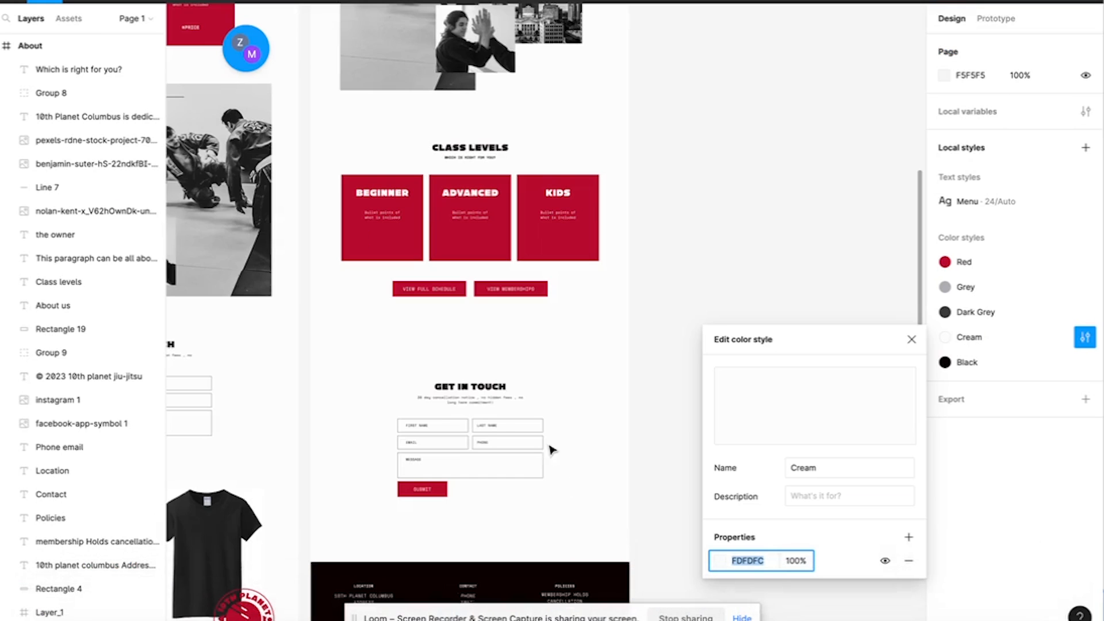
pyautogui.click(383, 194)
pyautogui.click(381, 195)
pyautogui.doubleClick(380, 195)
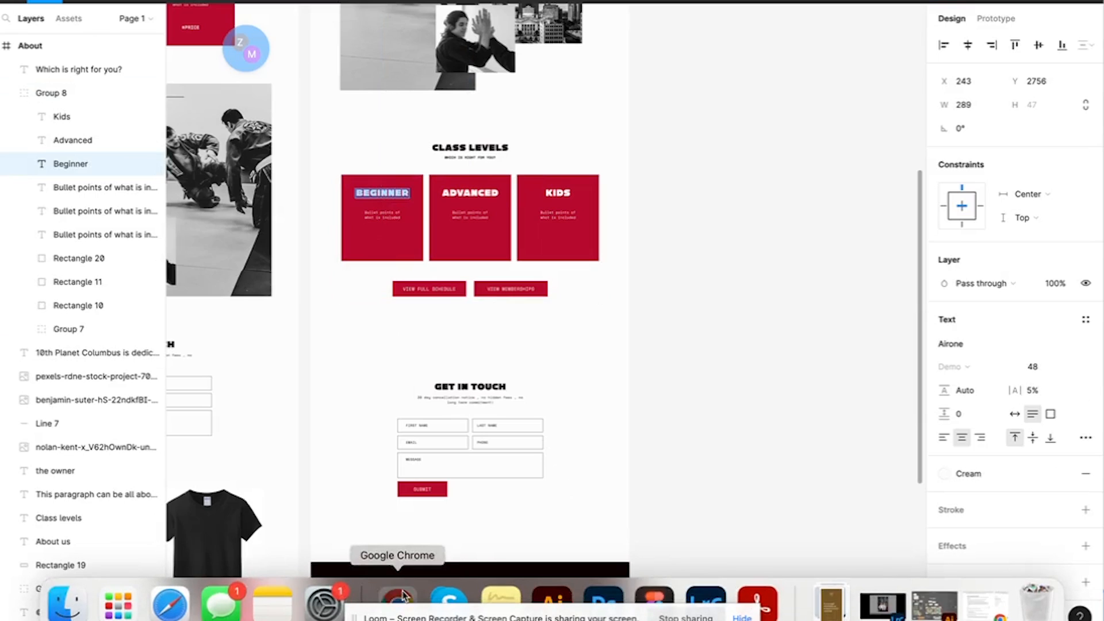
pyautogui.click(404, 598)
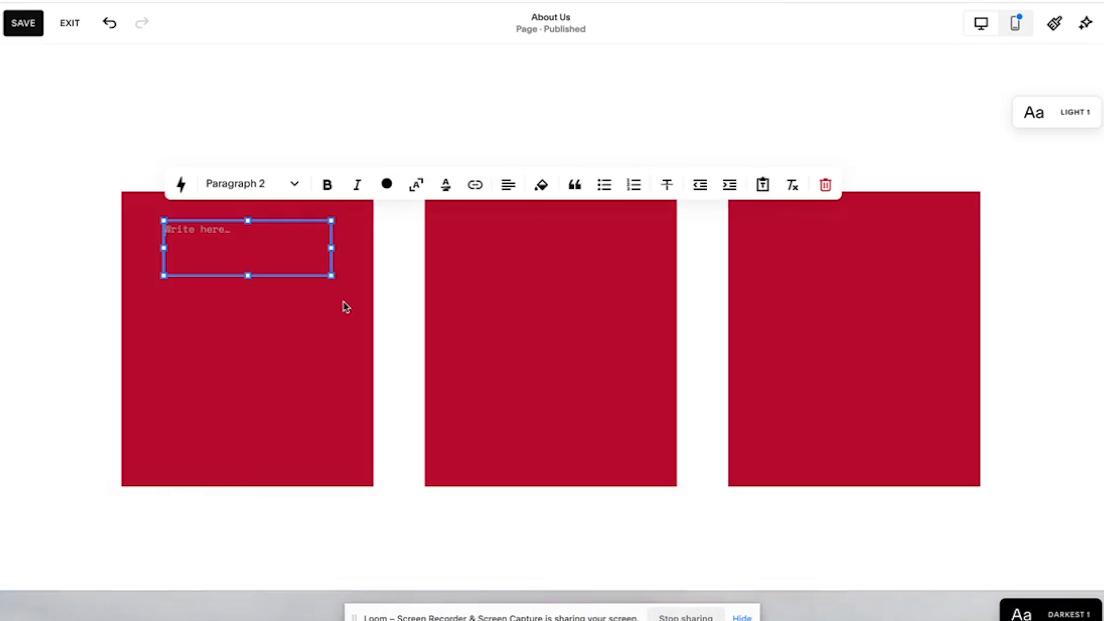
# - Paste "Beginner" into the first card's text block and format it as Heading 3 in white with centered alignment
pyautogui.click(216, 239)
pyautogui.doubleClick(216, 239)
pyautogui.click(247, 184)
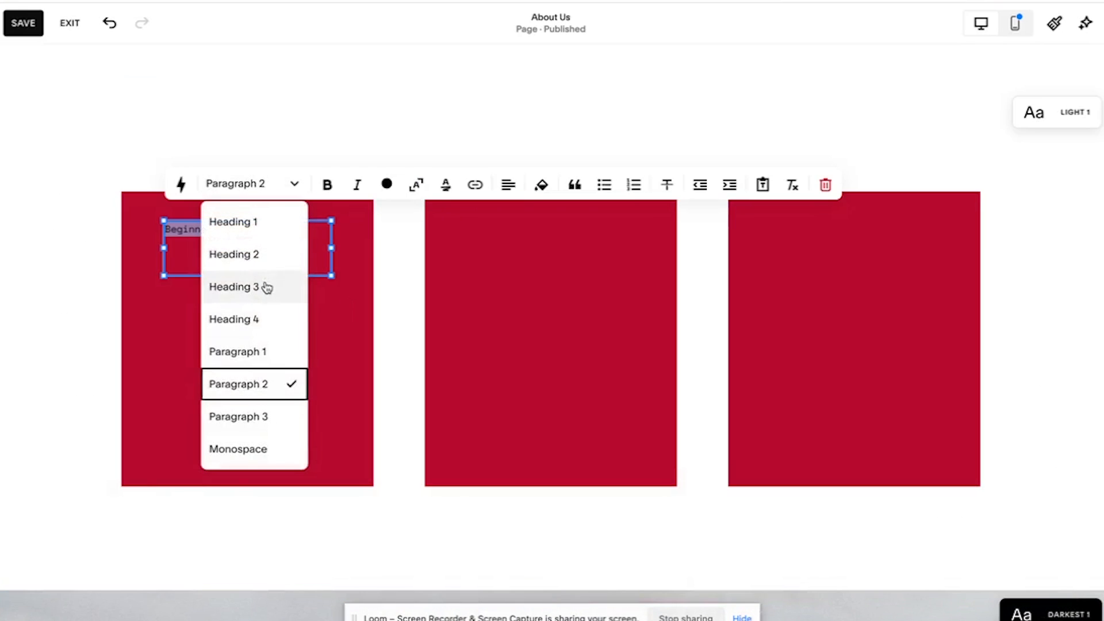
pyautogui.click(266, 286)
pyautogui.click(386, 184)
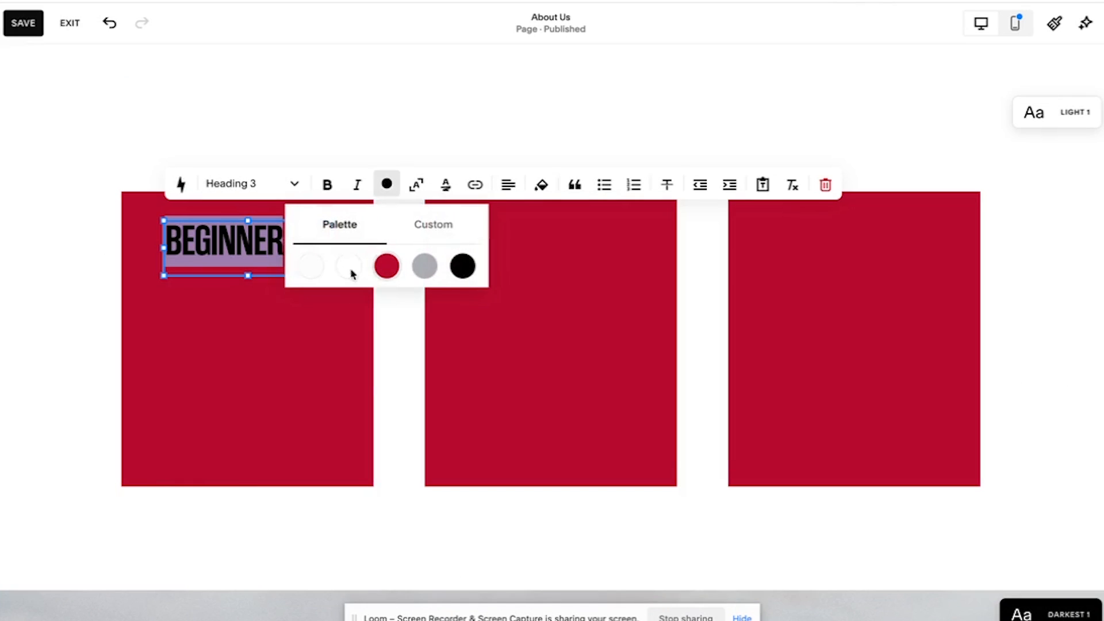
pyautogui.click(347, 267)
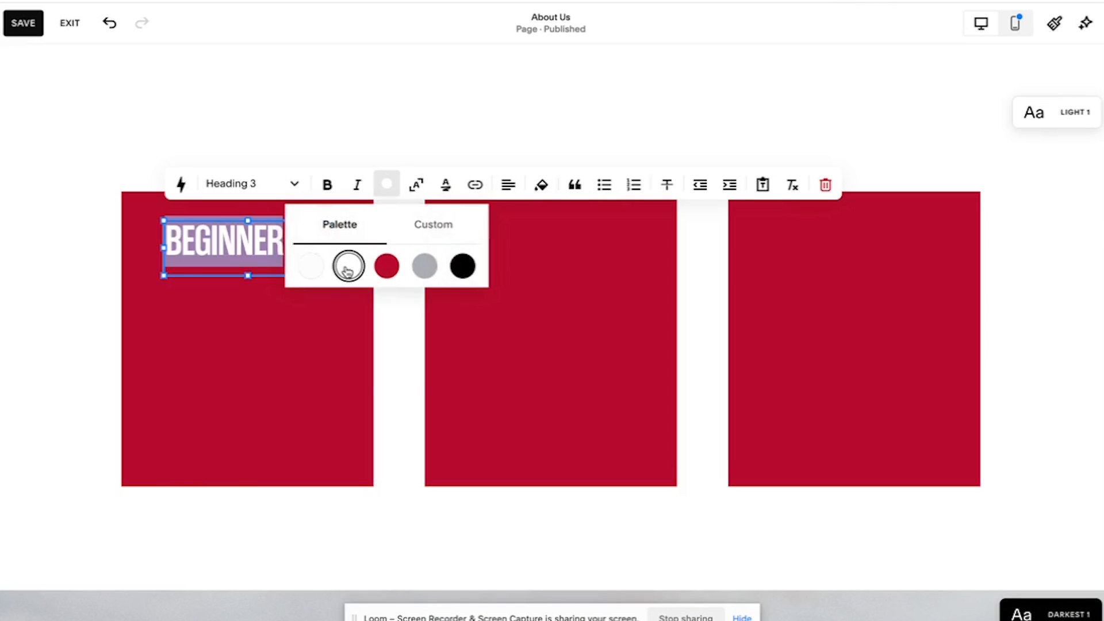
pyautogui.click(508, 184)
pyautogui.click(494, 223)
pyautogui.click(262, 247)
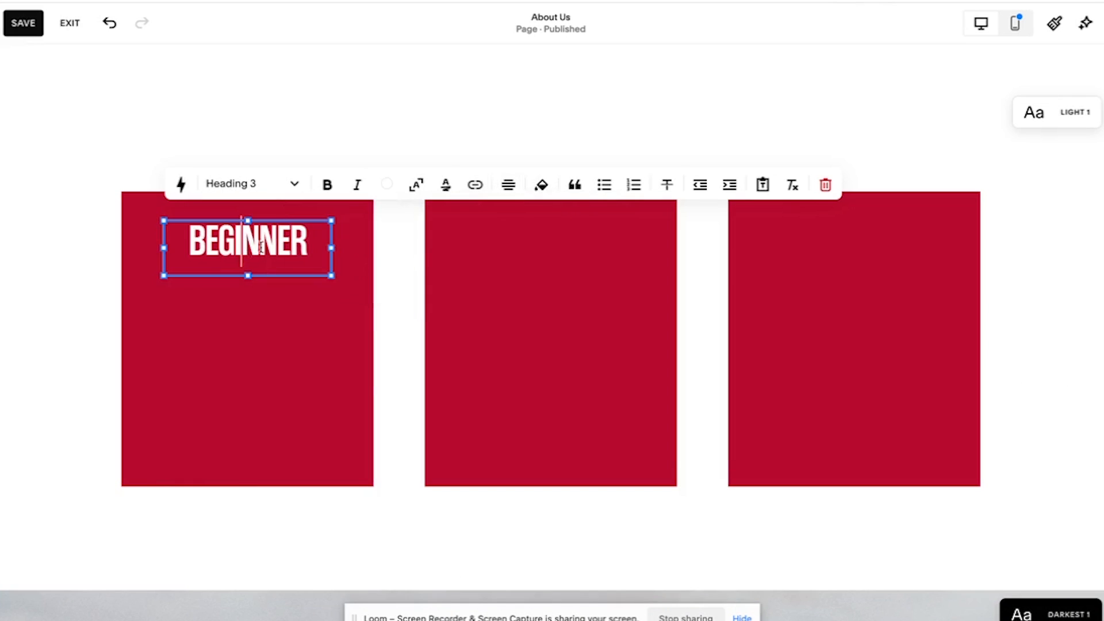
# - Vertically center the Beginner heading within its text block
pyautogui.doubleClick(269, 242)
pyautogui.click(358, 284)
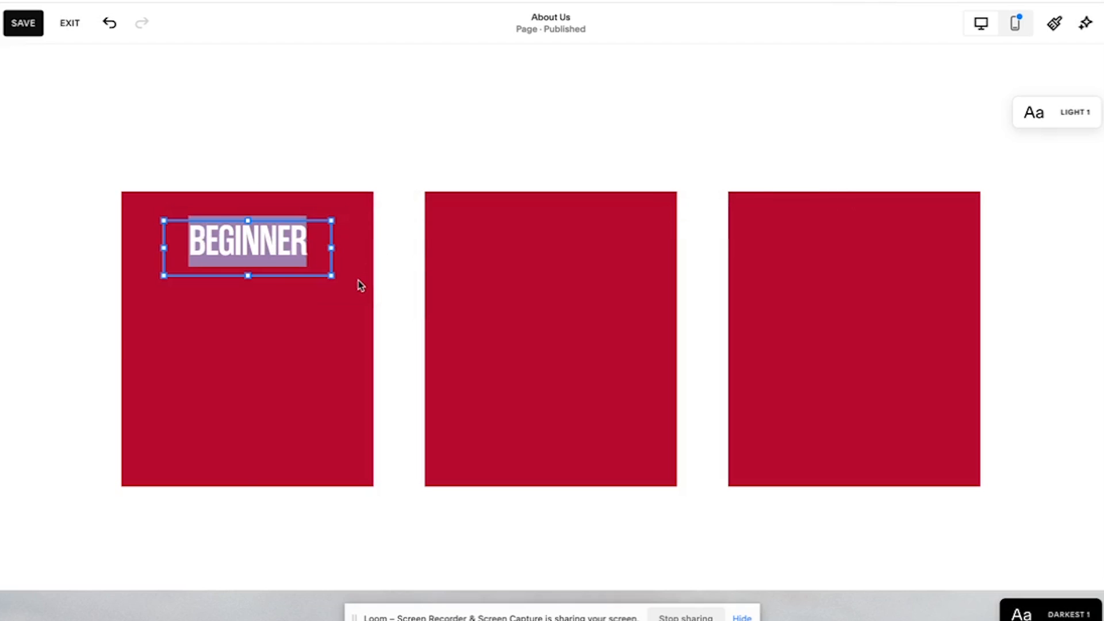
pyautogui.click(228, 246)
pyautogui.click(216, 192)
pyautogui.click(217, 226)
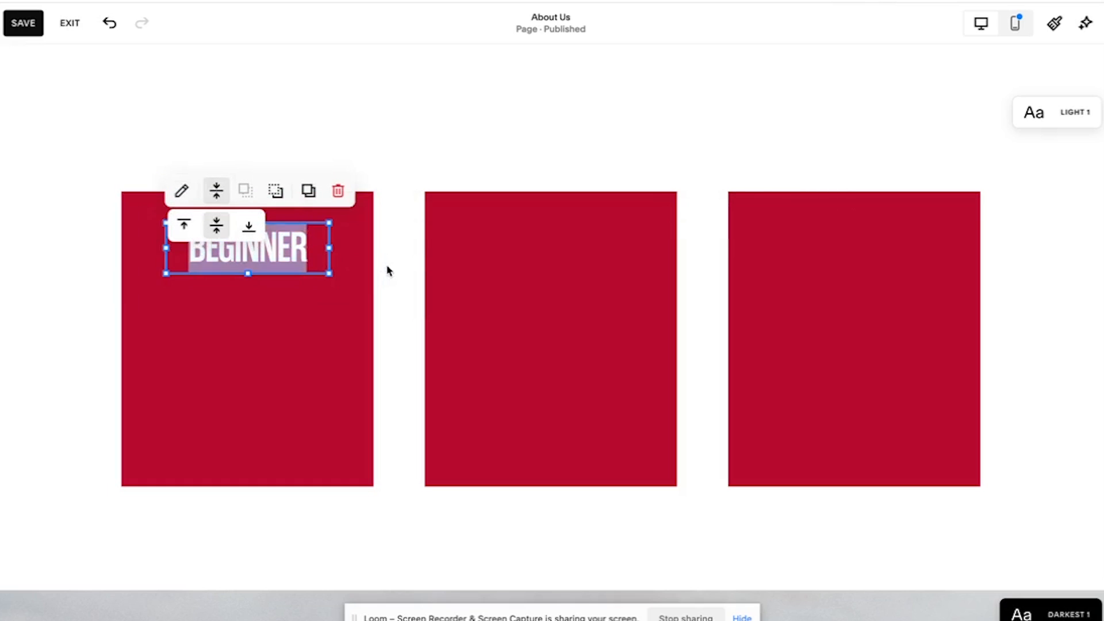
# - Duplicate the Beginner heading, place the copy centered near the top of the second card, and change its text to "ADVANCED"
pyautogui.moveTo(279, 267); pyautogui.dragTo(279, 267)
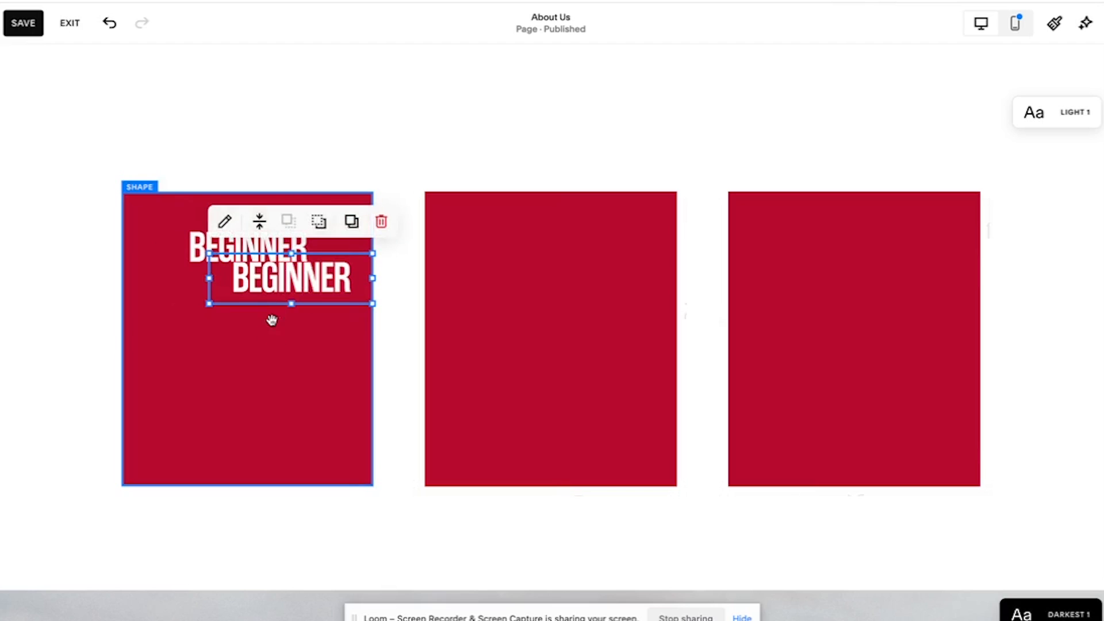
pyautogui.click(608, 290)
pyautogui.click(276, 282)
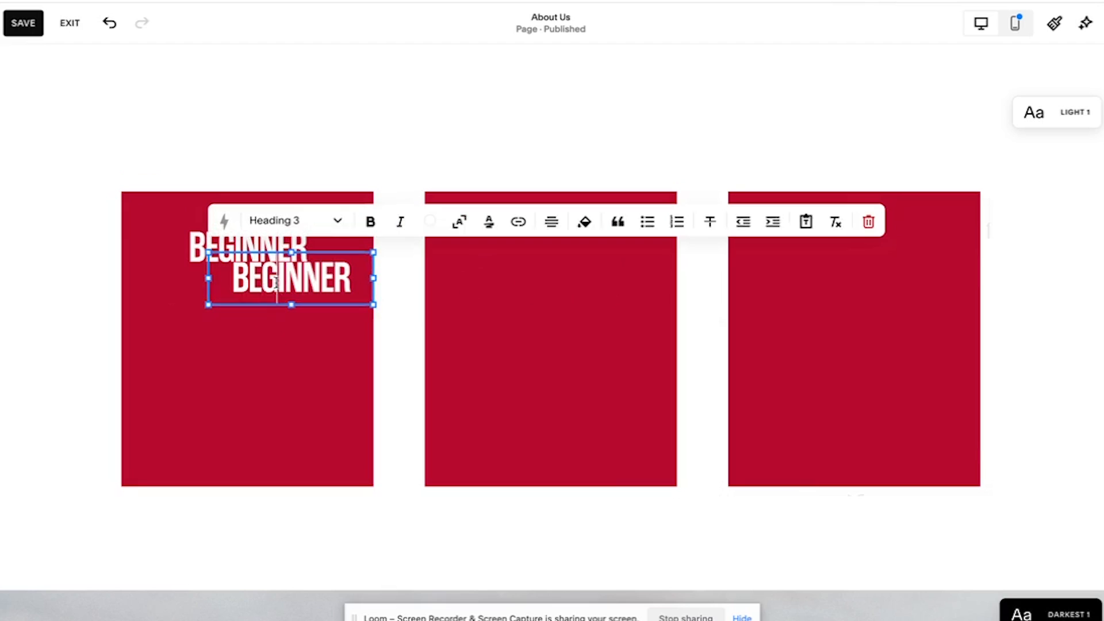
pyautogui.click(237, 323)
pyautogui.moveTo(251, 280); pyautogui.dragTo(510, 249)
pyautogui.doubleClick(509, 248)
pyautogui.write('ADVACN')
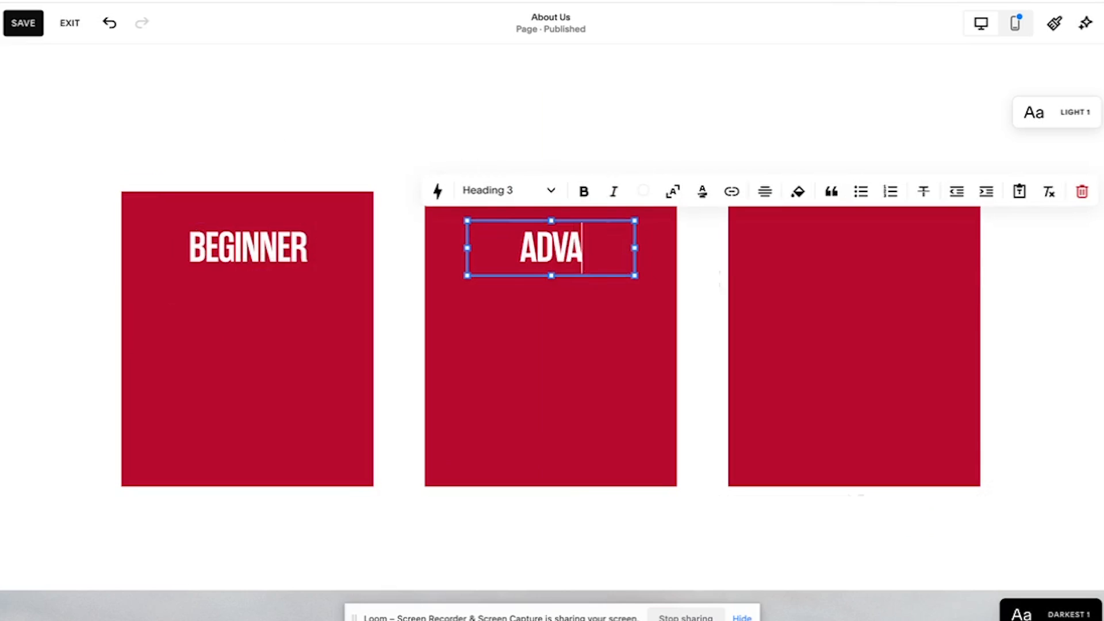
pyautogui.press('BackSpace')
pyautogui.press('BackSpace')
pyautogui.write('NCED')
pyautogui.press('Escape')
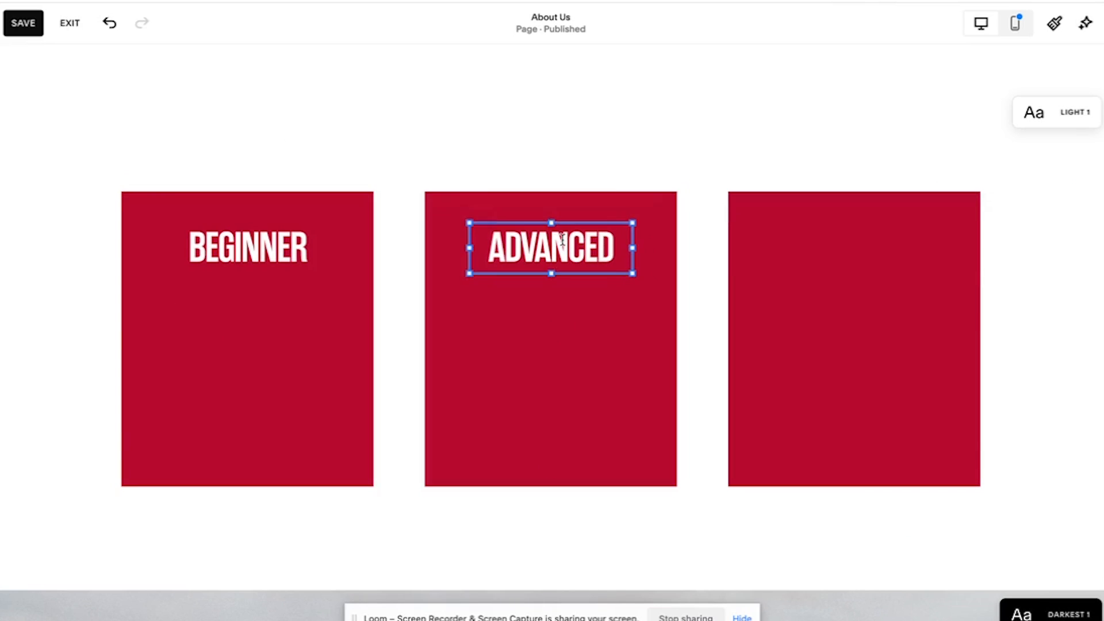
# - Duplicate the Advanced heading, place the copy at the same height on the third card, and change its text to "KIDS"
pyautogui.click(611, 196)
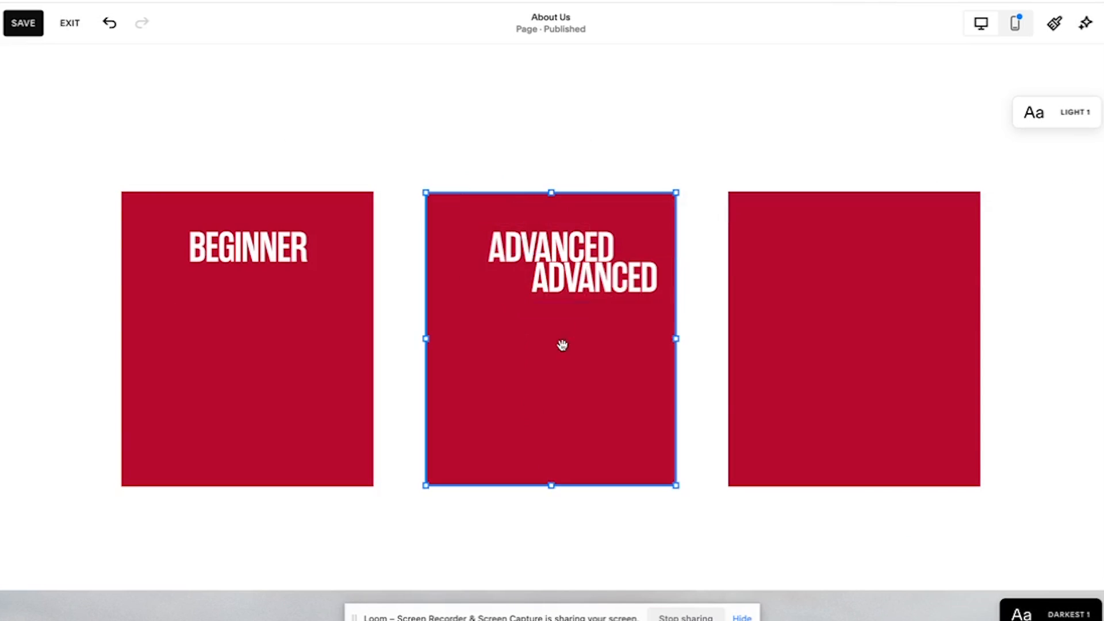
pyautogui.moveTo(556, 281); pyautogui.dragTo(819, 252)
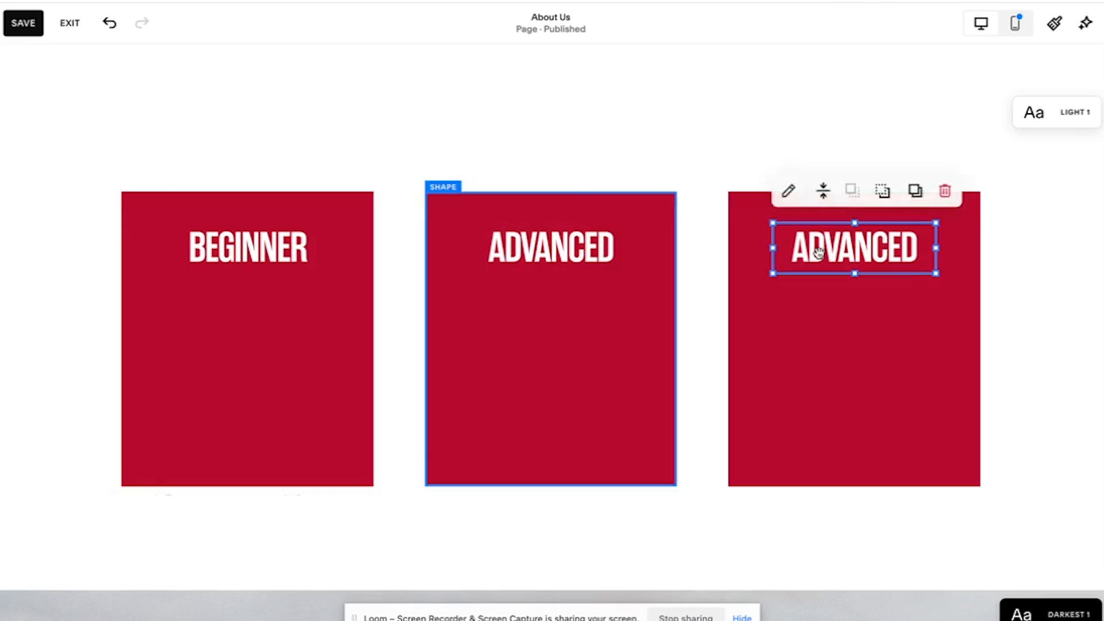
pyautogui.doubleClick(819, 250)
pyautogui.write('JIDS')
pyautogui.press('Escape')
pyautogui.click(1041, 360)
# - Add a text block directly below the Beginner heading and narrow it to the heading's four-column width
pyautogui.scroll(4, 1042, 360)
pyautogui.scroll(-6, 1042, 360)
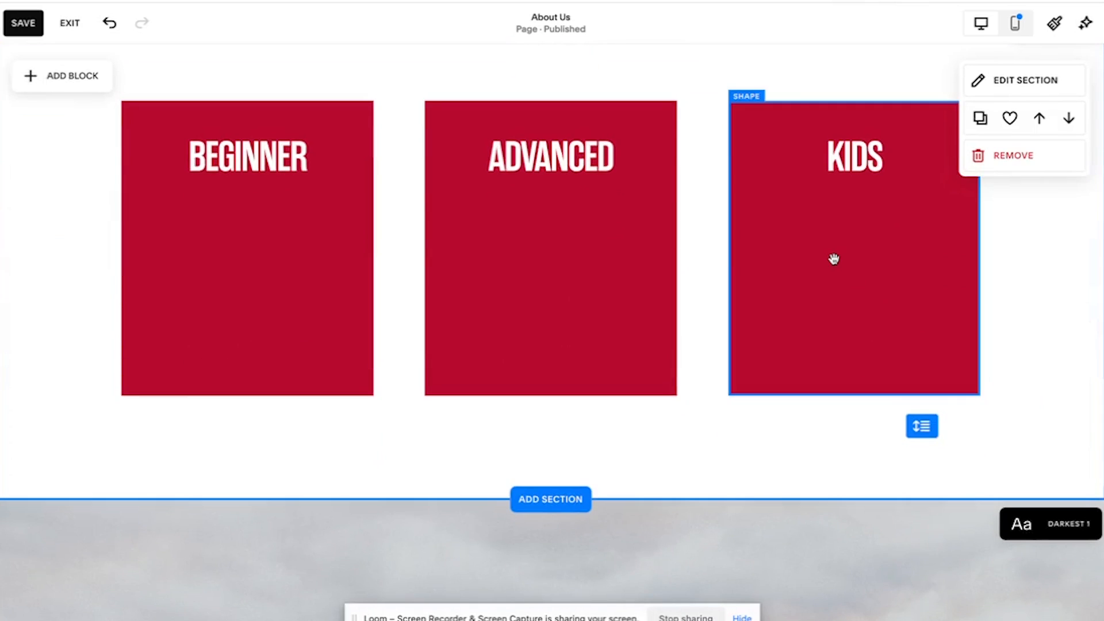
pyautogui.click(92, 76)
pyautogui.click(86, 223)
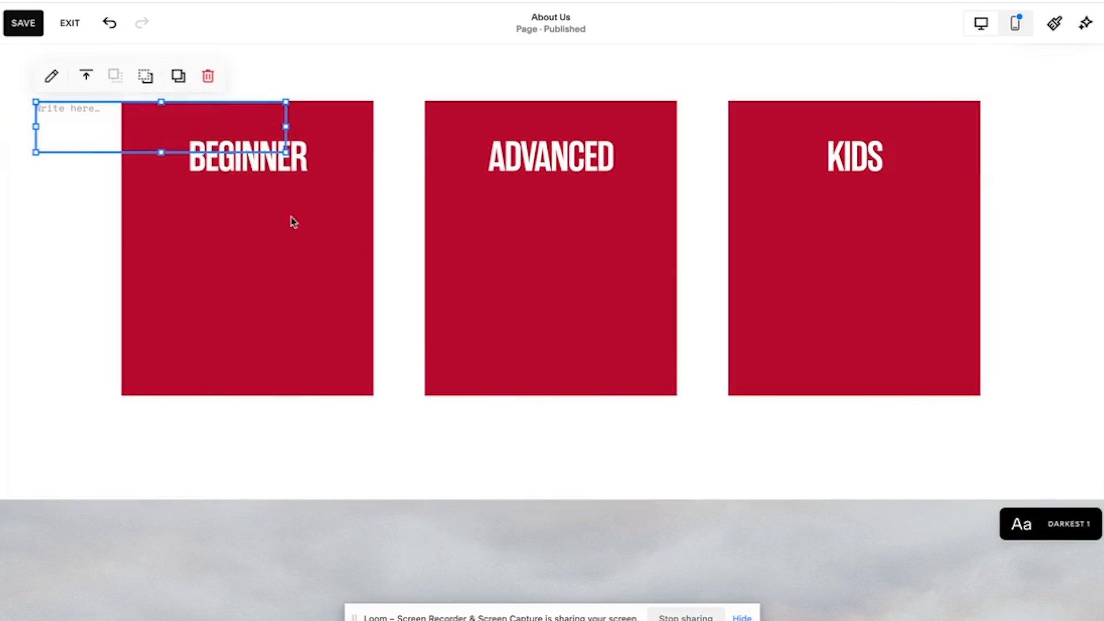
pyautogui.click(91, 112)
pyautogui.press('Escape')
pyautogui.moveTo(81, 126); pyautogui.dragTo(202, 236)
pyautogui.moveTo(416, 219); pyautogui.dragTo(330, 221)
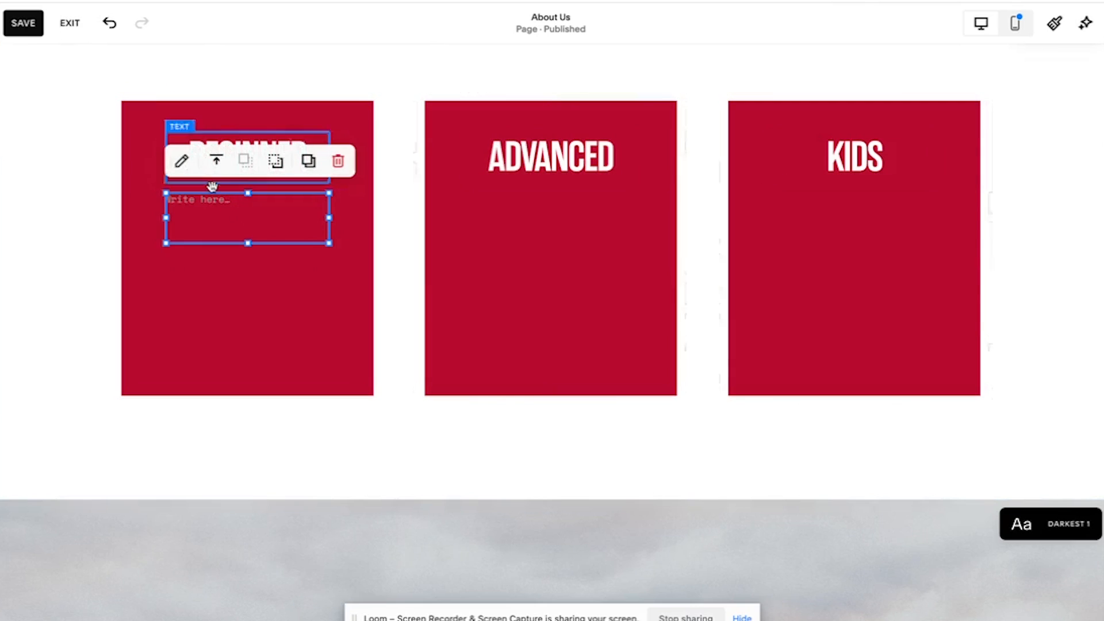
# - Enter "Explain the level here" in the text block below the Beginner heading and color the text white
pyautogui.click(168, 199)
pyautogui.click(387, 154)
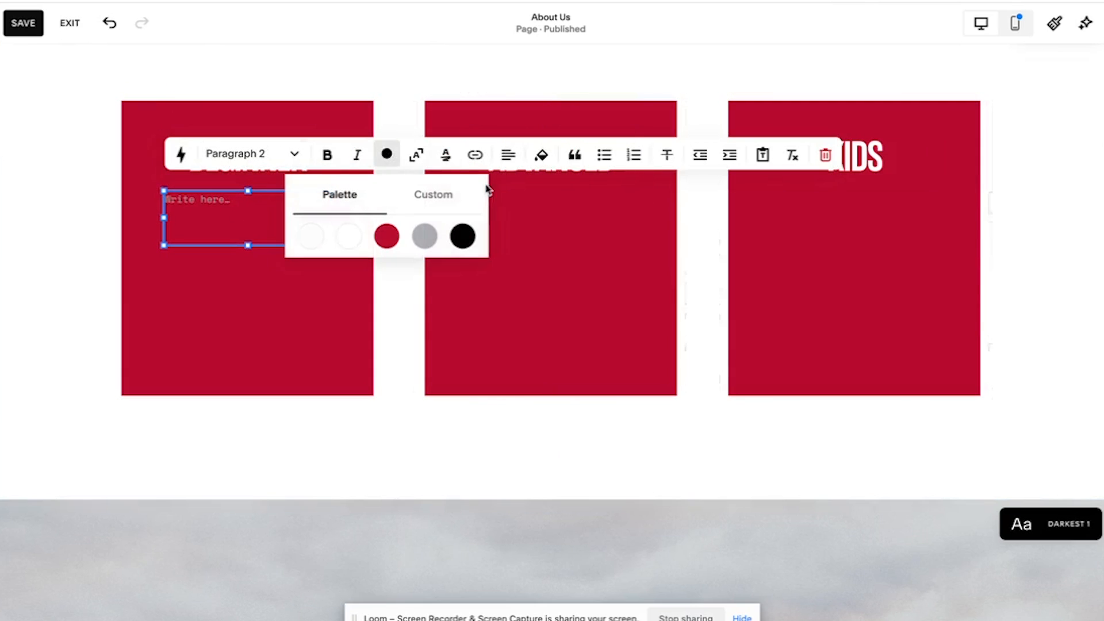
pyautogui.click(225, 206)
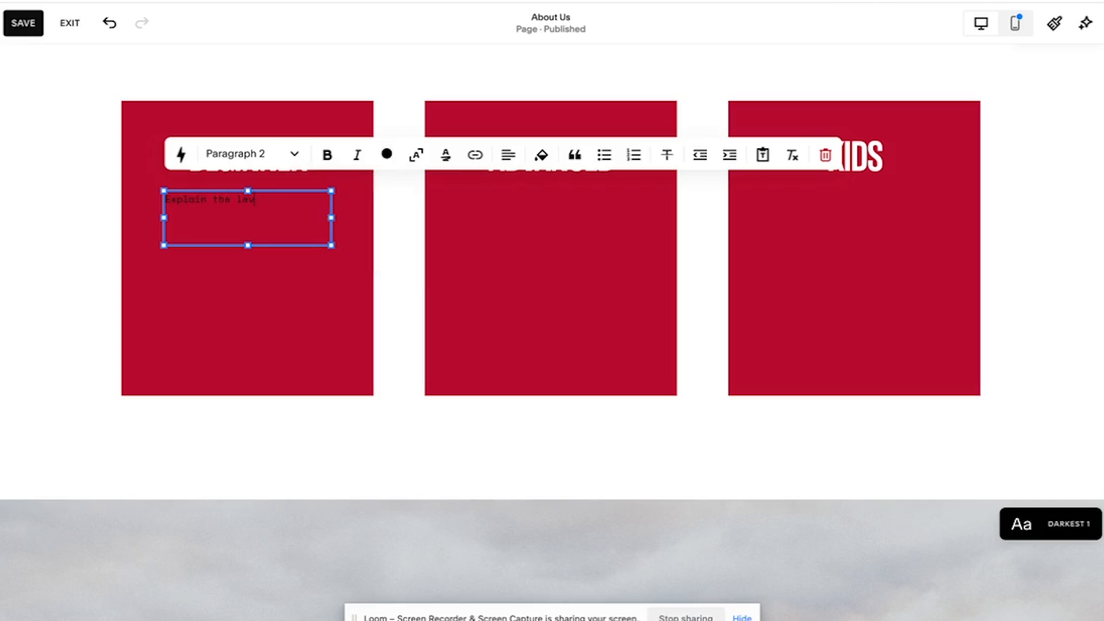
pyautogui.write('re')
pyautogui.press('super+a')
pyautogui.click(388, 153)
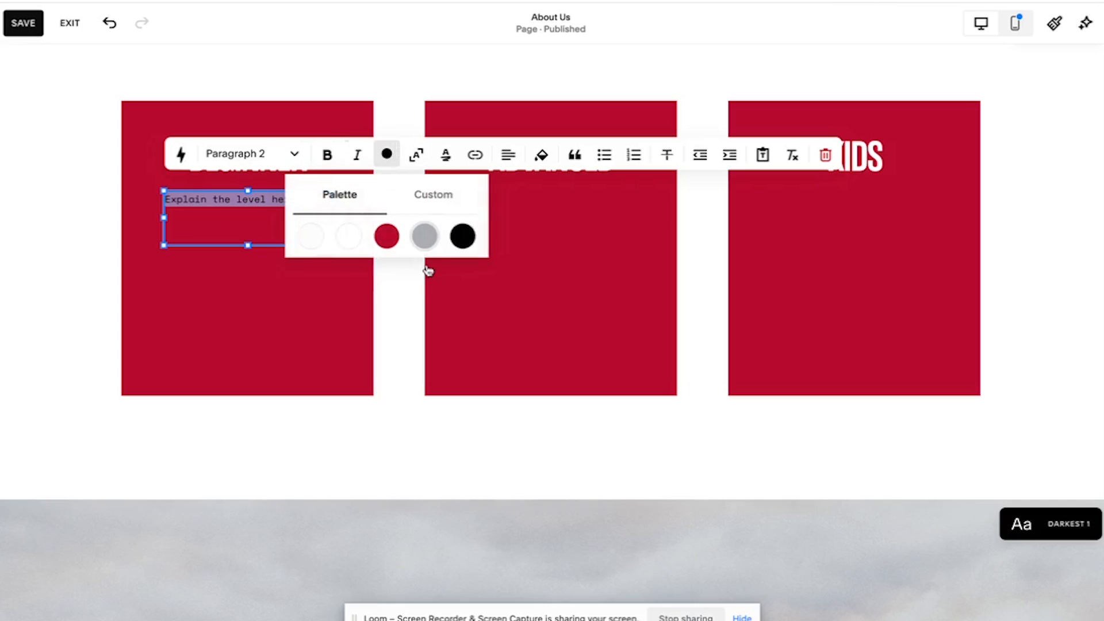
# - Center-align the Beginner description and move its text block slightly lower on the card
pyautogui.click(506, 155)
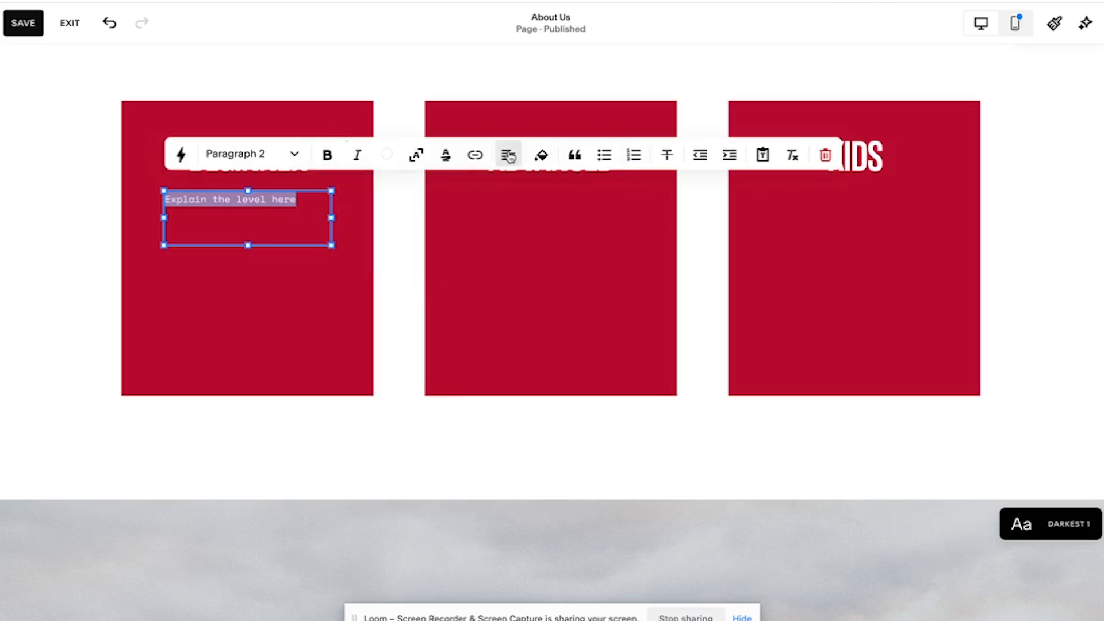
pyautogui.click(493, 189)
pyautogui.click(284, 293)
pyautogui.moveTo(263, 238); pyautogui.dragTo(259, 269)
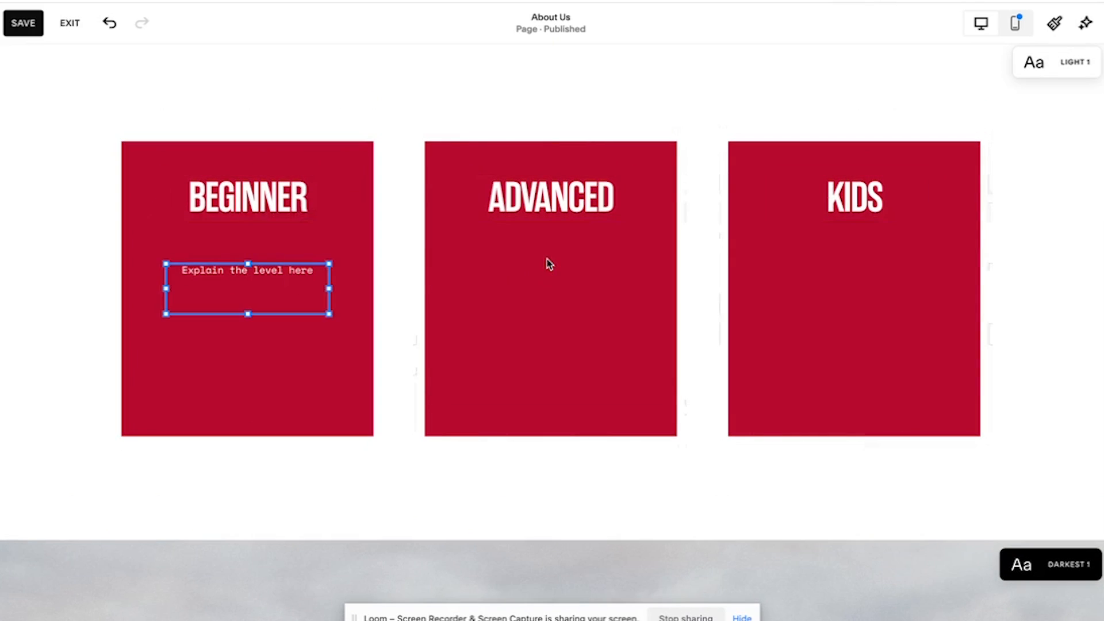
# - Duplicate the Beginner description twice and place the copies at the same height, centered on the Advanced and Kids cards
pyautogui.click(271, 291)
pyautogui.click(309, 231)
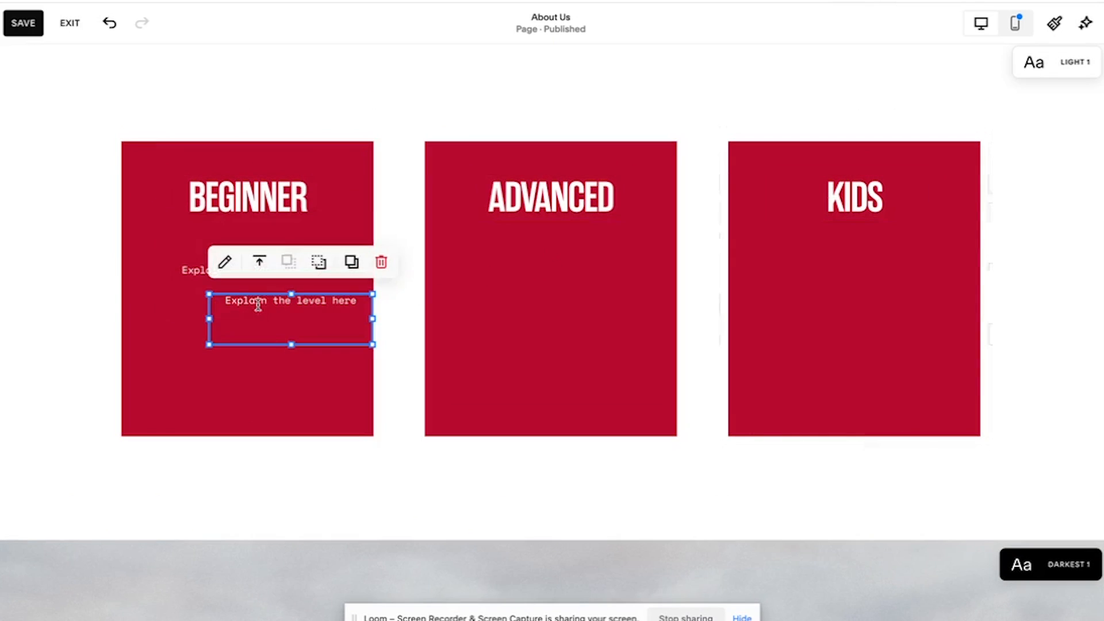
pyautogui.moveTo(264, 310); pyautogui.dragTo(520, 272)
pyautogui.click(535, 362)
pyautogui.click(612, 231)
pyautogui.moveTo(552, 311); pyautogui.dragTo(809, 276)
pyautogui.click(951, 299)
pyautogui.click(1029, 326)
# - Add a button block centered below the Advanced card and set its text to "View Schedule"
pyautogui.scroll(4, 1029, 327)
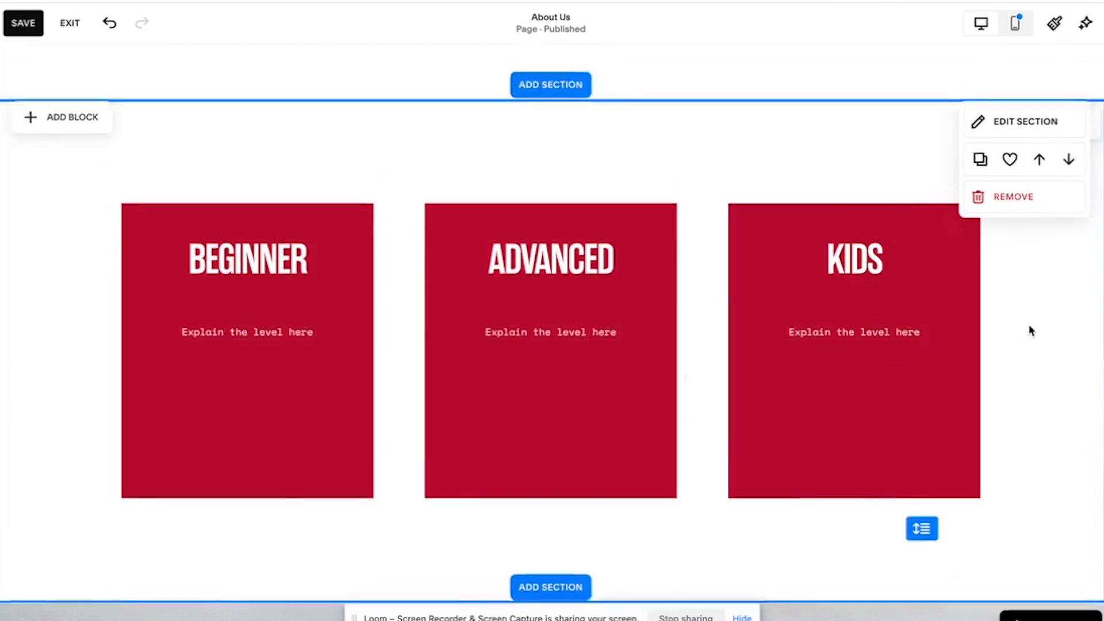
pyautogui.scroll(-12, 1029, 326)
pyautogui.scroll(8, 1031, 330)
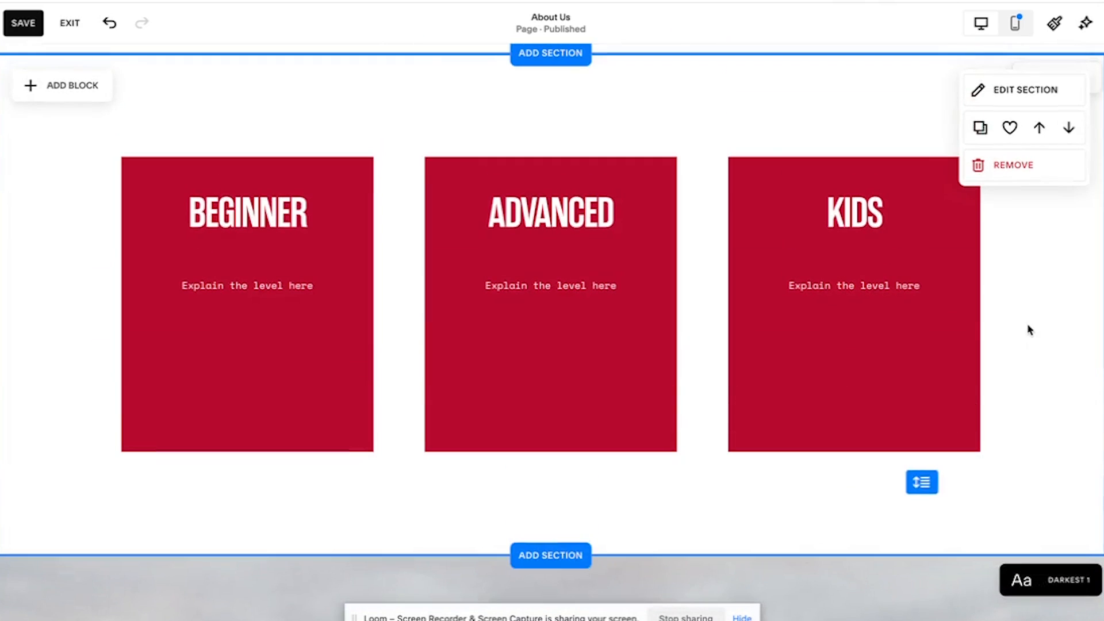
pyautogui.click(54, 87)
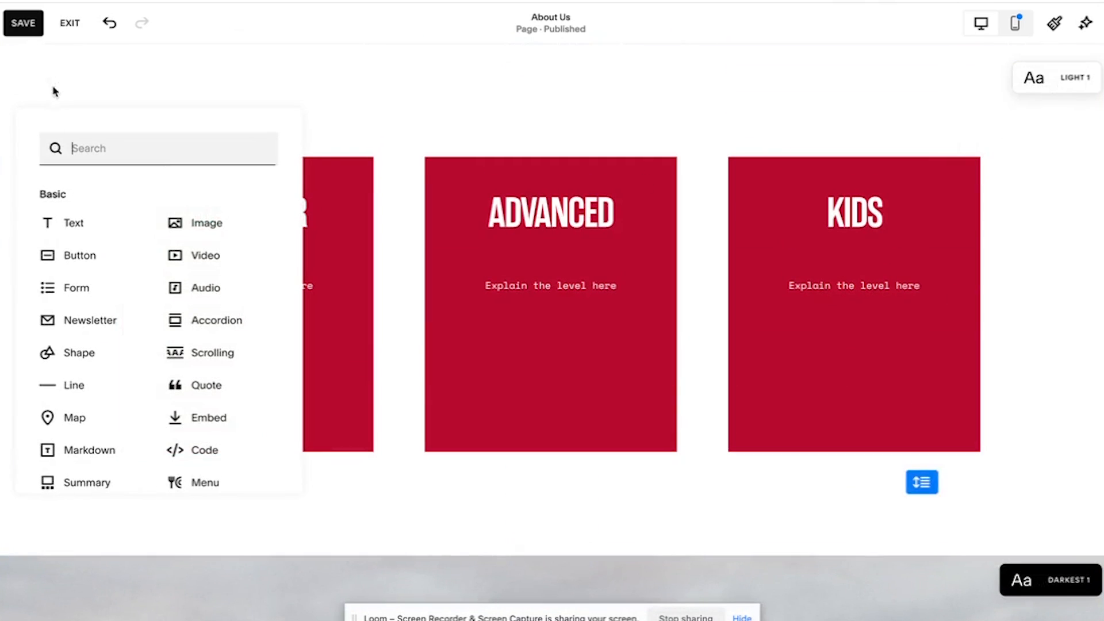
pyautogui.click(101, 261)
pyautogui.moveTo(86, 163); pyautogui.dragTo(539, 545)
pyautogui.scroll(-2, 541, 535)
pyautogui.moveTo(562, 434); pyautogui.dragTo(566, 473)
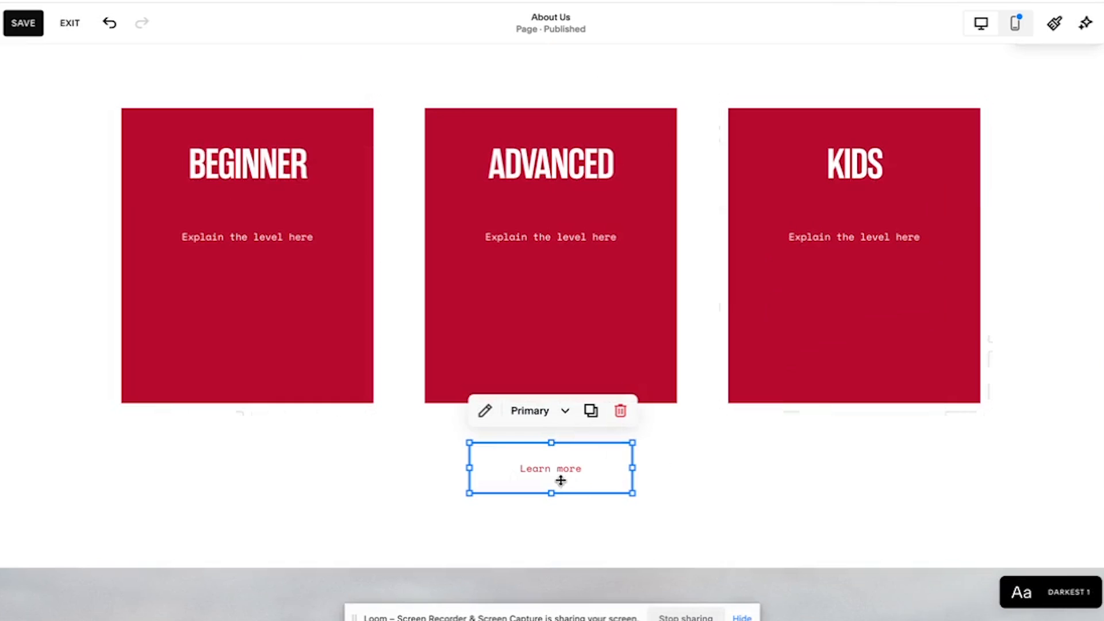
pyautogui.doubleClick(560, 473)
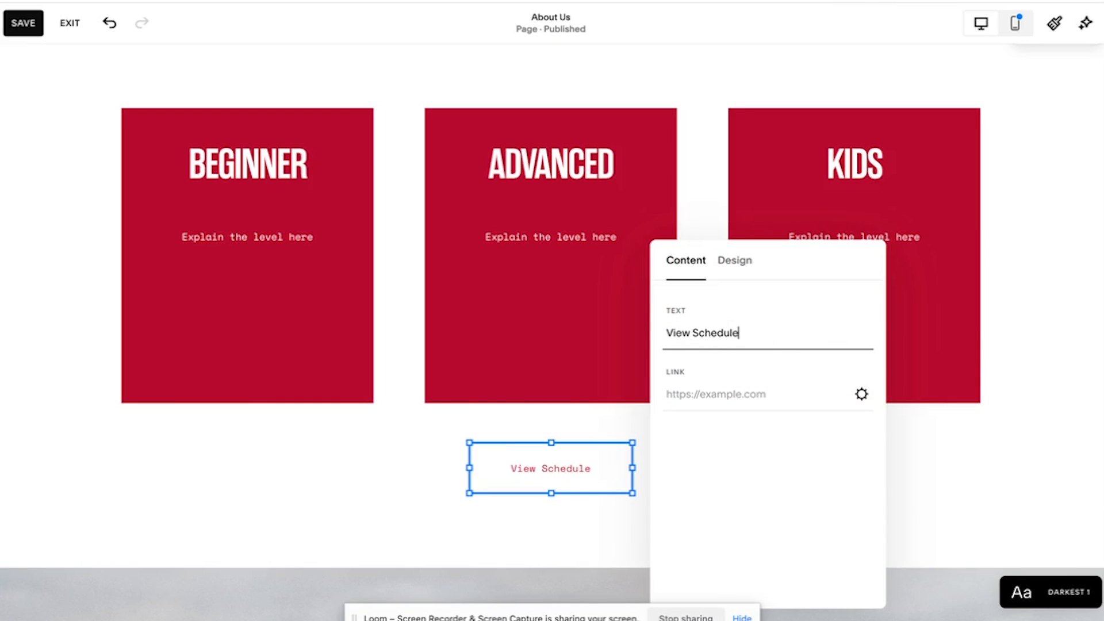
pyautogui.click(826, 459)
# - Review the About Us page down to the footer, save the changes, and exit page editing
pyautogui.scroll(2, 826, 457)
pyautogui.scroll(-4, 829, 460)
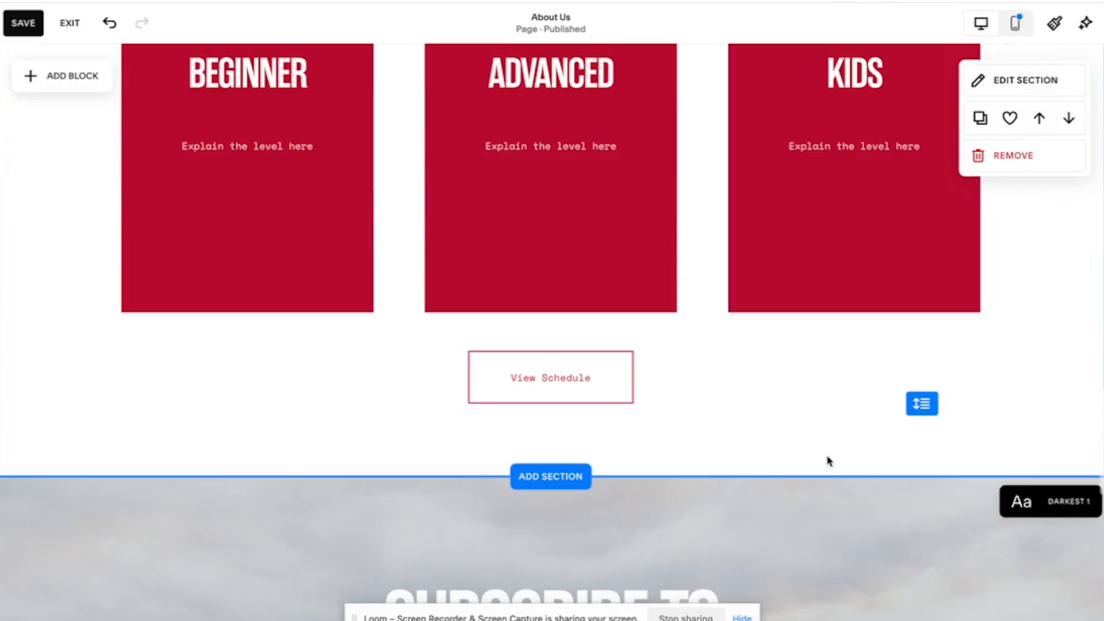
pyautogui.click(583, 384)
pyautogui.click(714, 423)
pyautogui.scroll(-2, 715, 425)
pyautogui.scroll(-10, 714, 423)
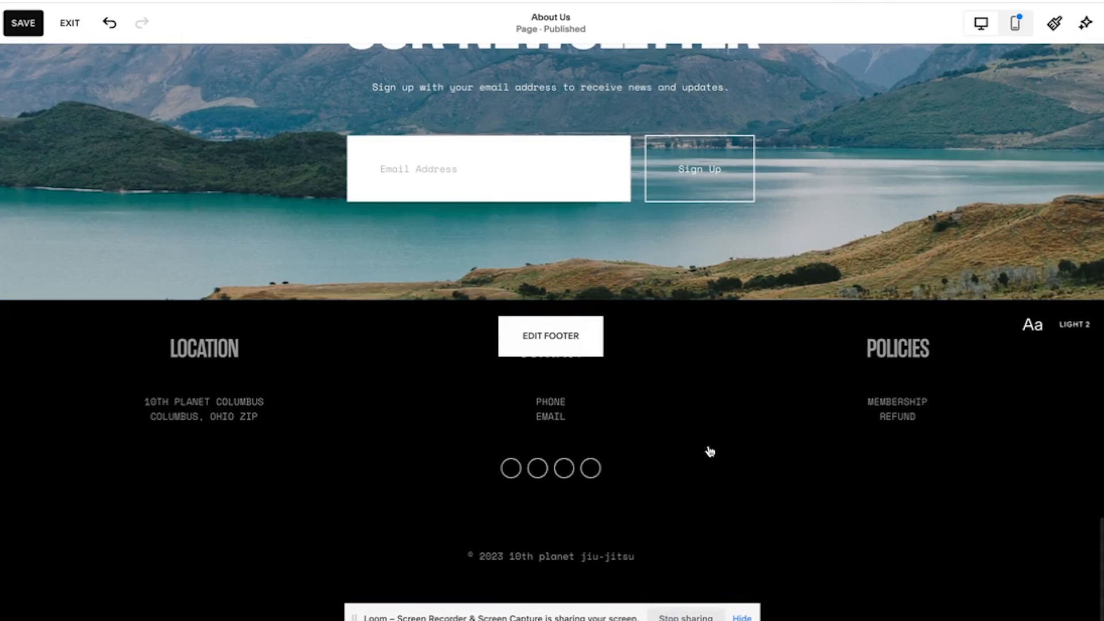
pyautogui.scroll(15, 702, 279)
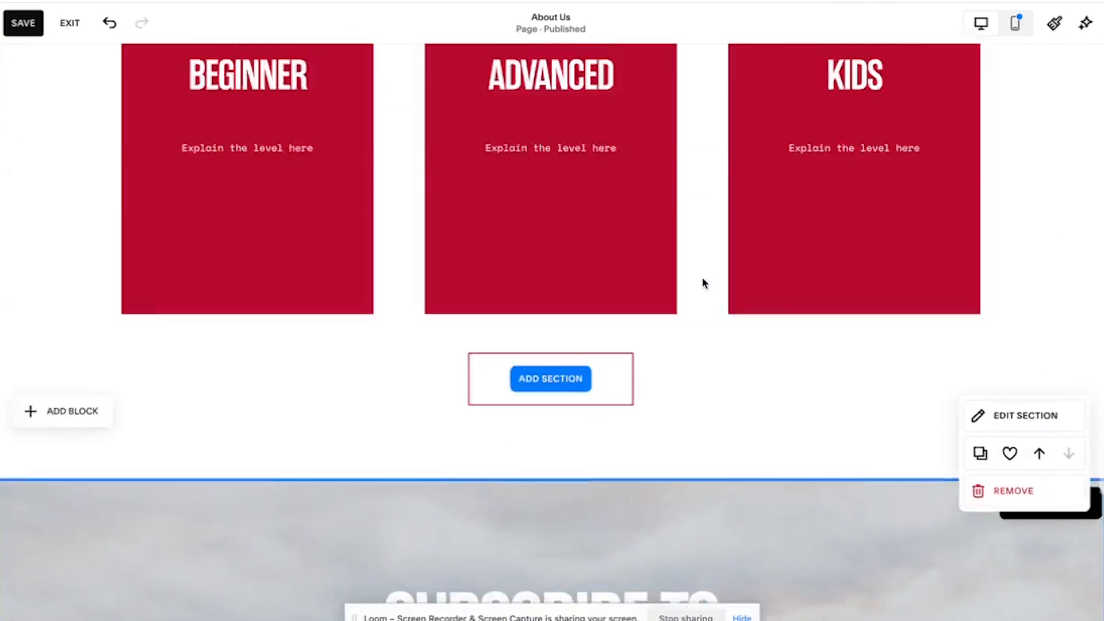
pyautogui.scroll(8, 703, 283)
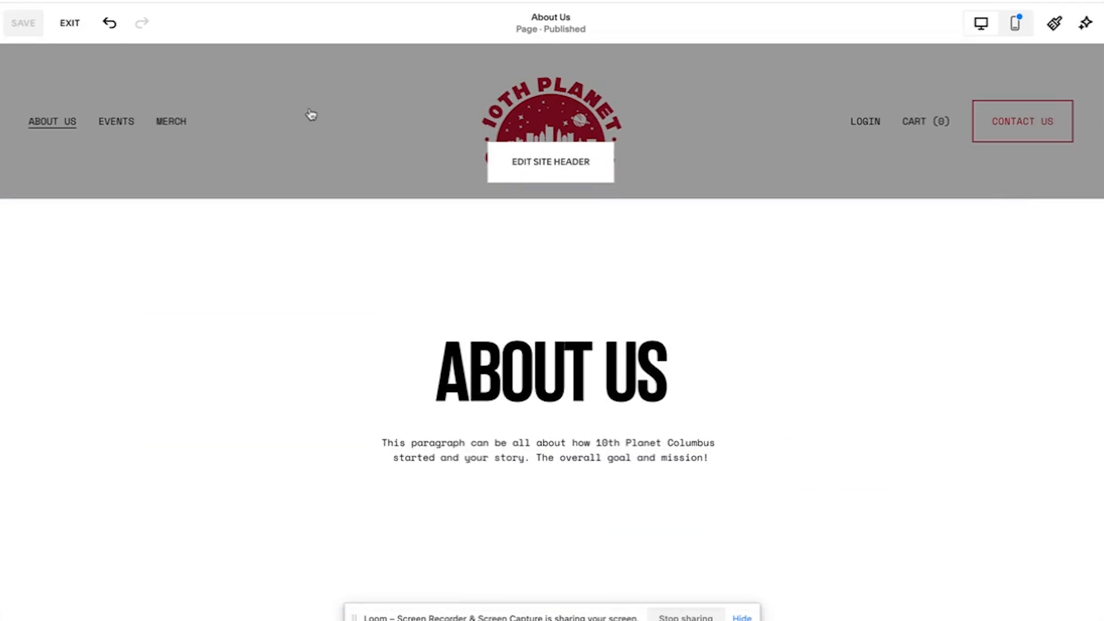
pyautogui.click(70, 23)
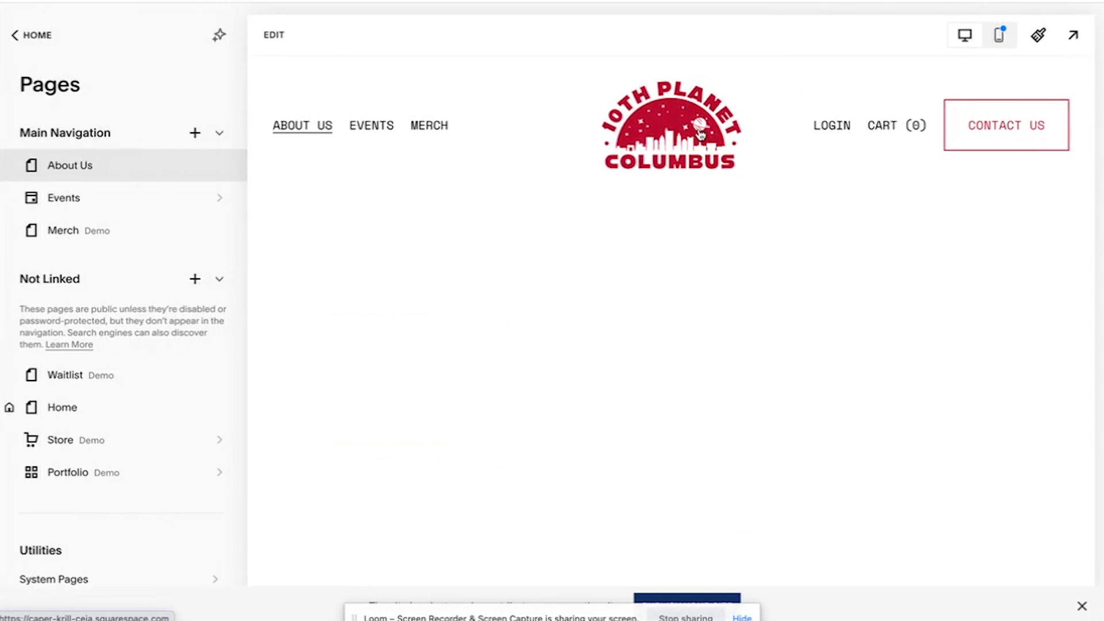
# - Open the Home page for editing, add its "Get in touch." section to the saved sections, and exit editing
pyautogui.click(700, 134)
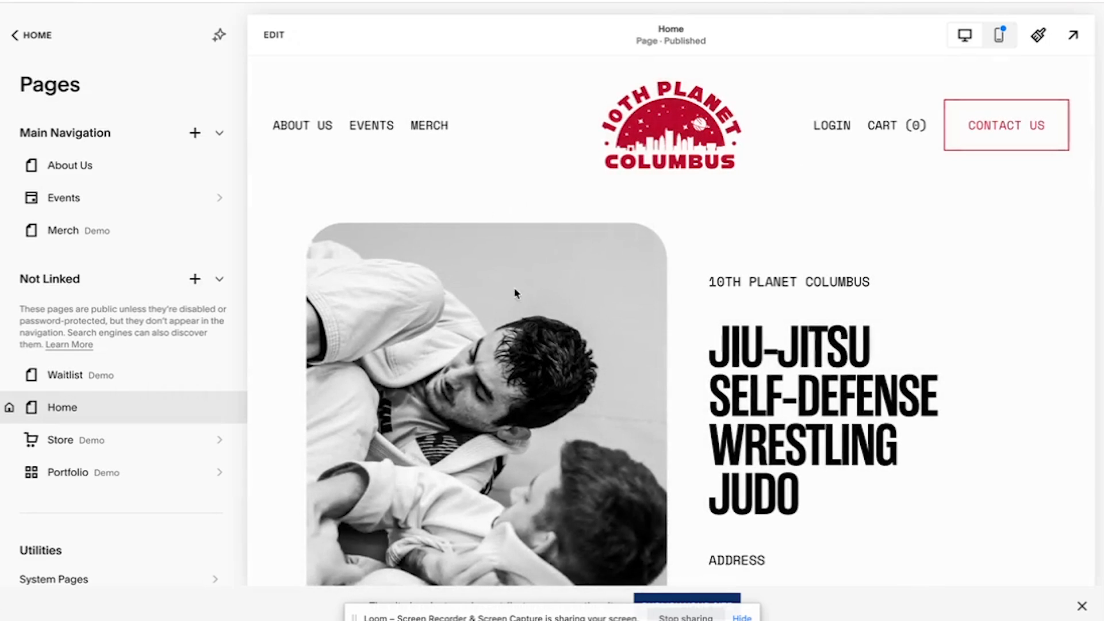
pyautogui.scroll(-20, 516, 294)
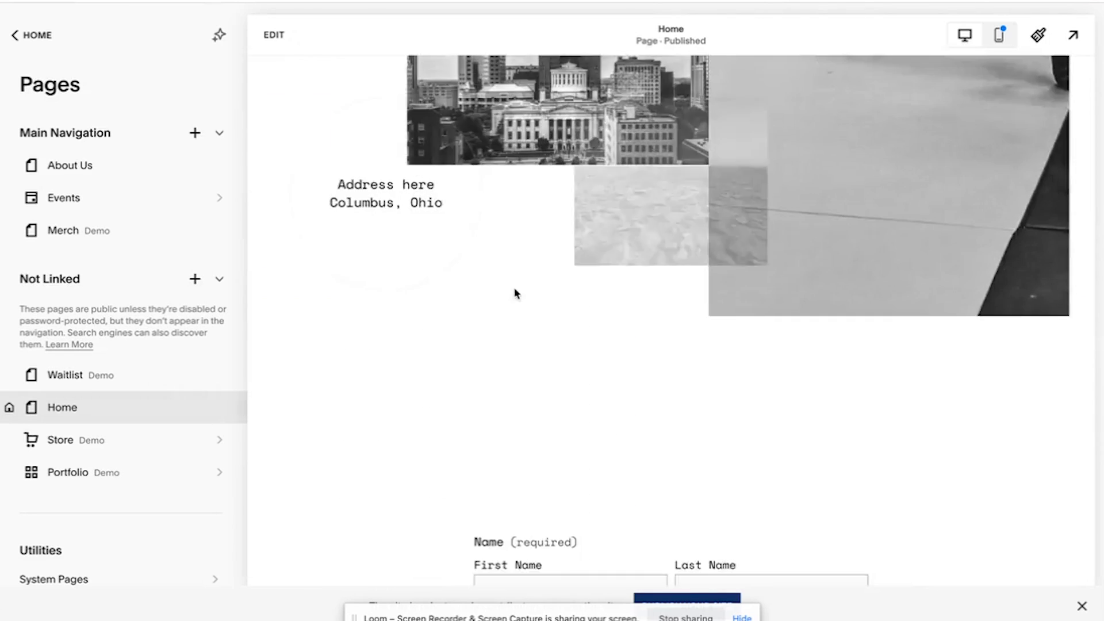
pyautogui.scroll(-4, 514, 291)
pyautogui.scroll(6, 401, 272)
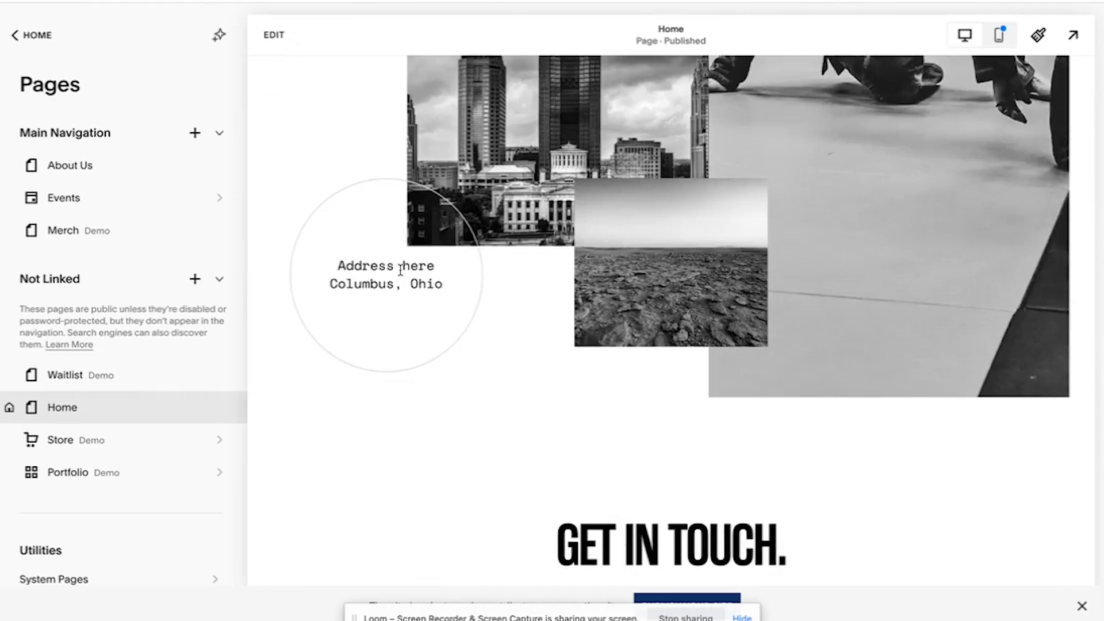
pyautogui.scroll(10, 401, 270)
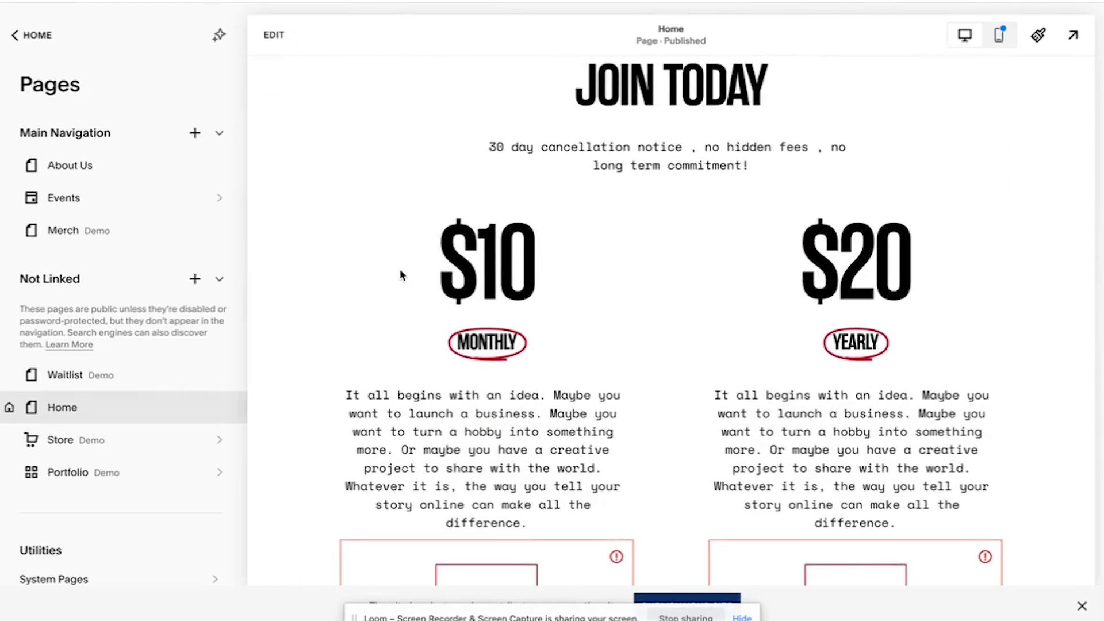
pyautogui.scroll(-15, 401, 271)
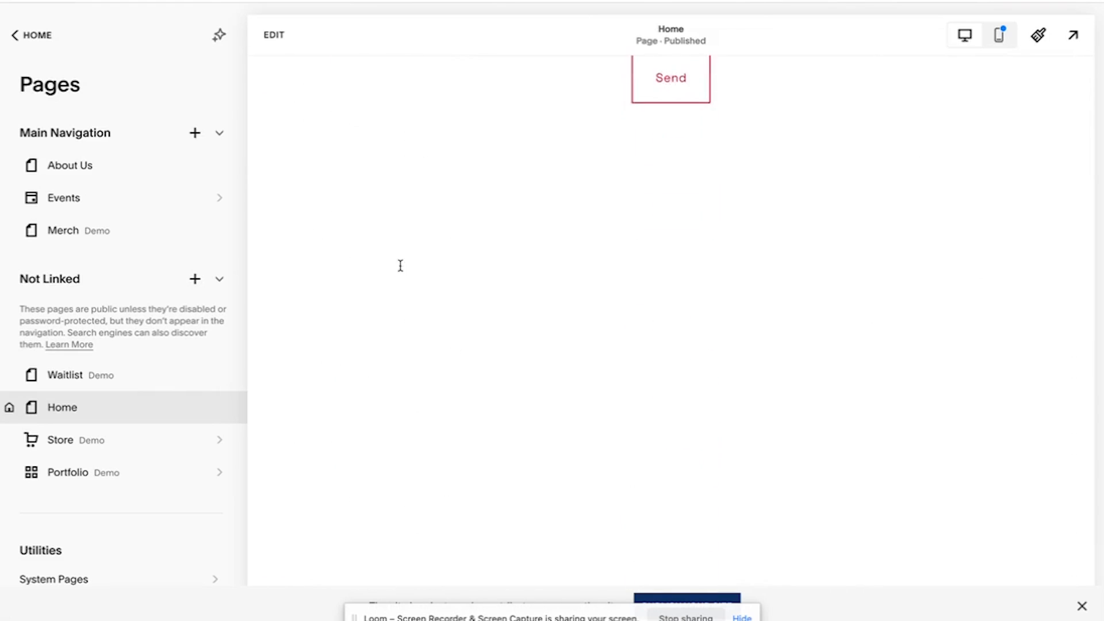
pyautogui.scroll(8, 401, 265)
pyautogui.click(508, 264)
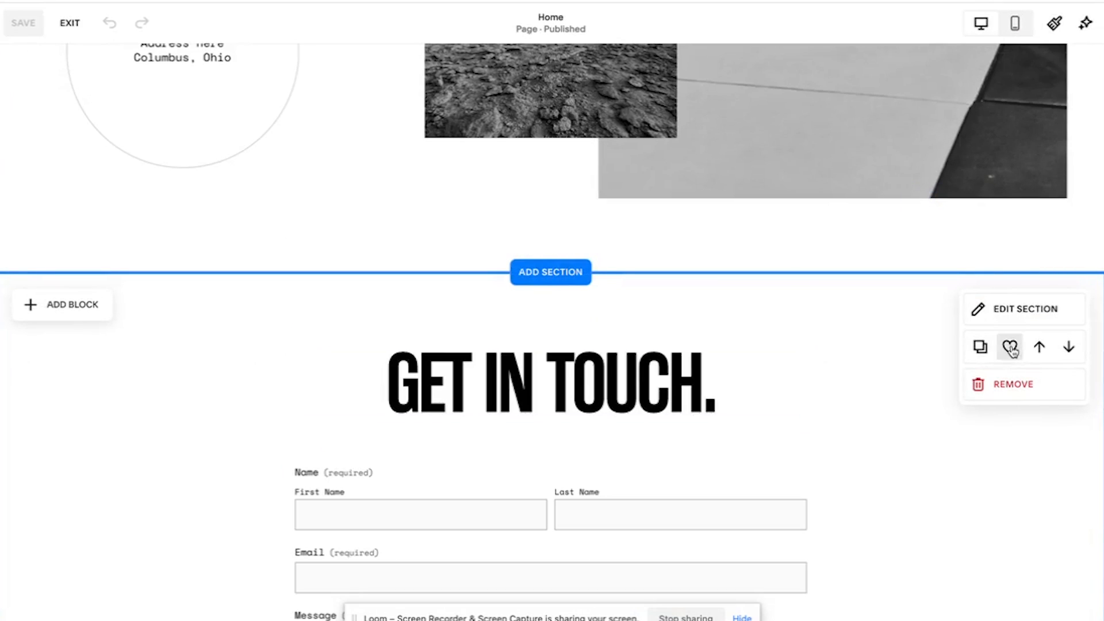
pyautogui.click(1011, 347)
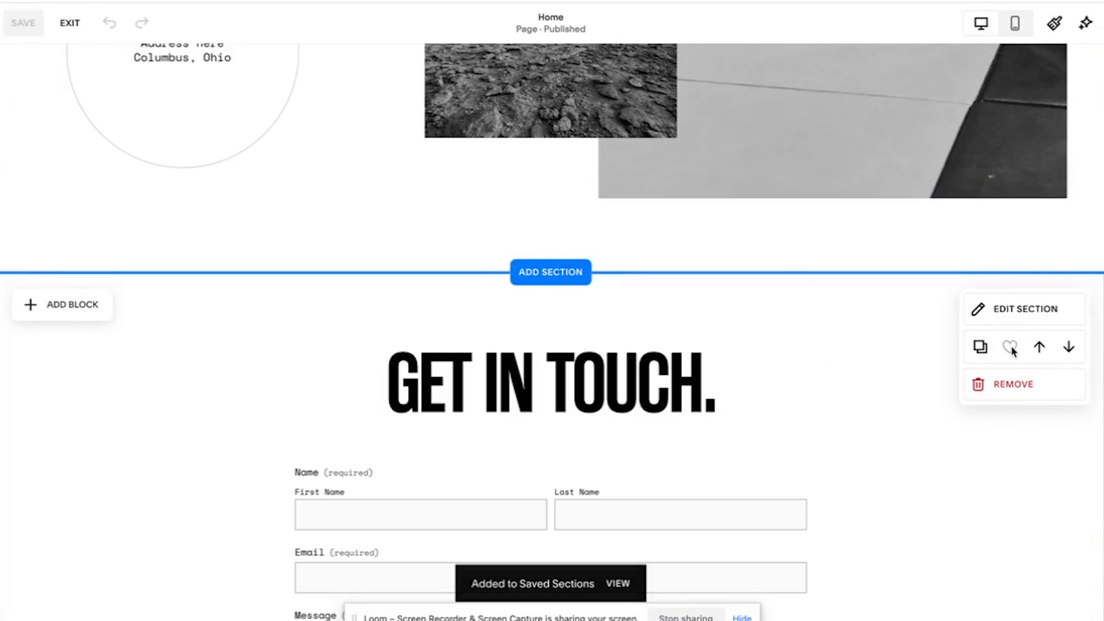
pyautogui.click(77, 26)
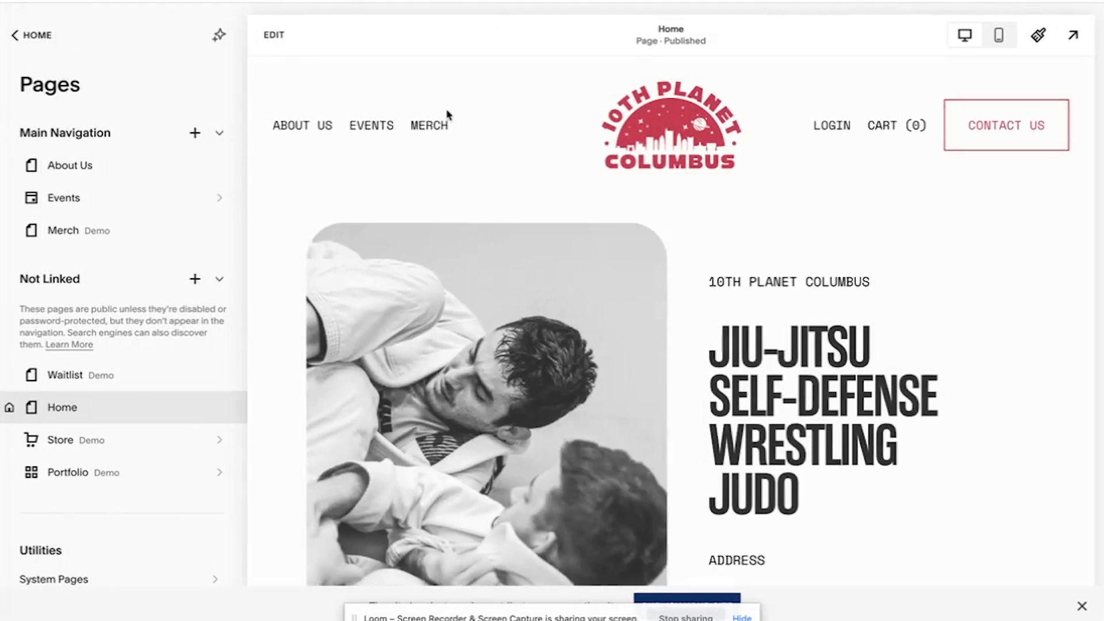
# - Open the About Us page for editing and insert the saved "Get in touch." section between the class cards and the newsletter section
pyautogui.click(305, 127)
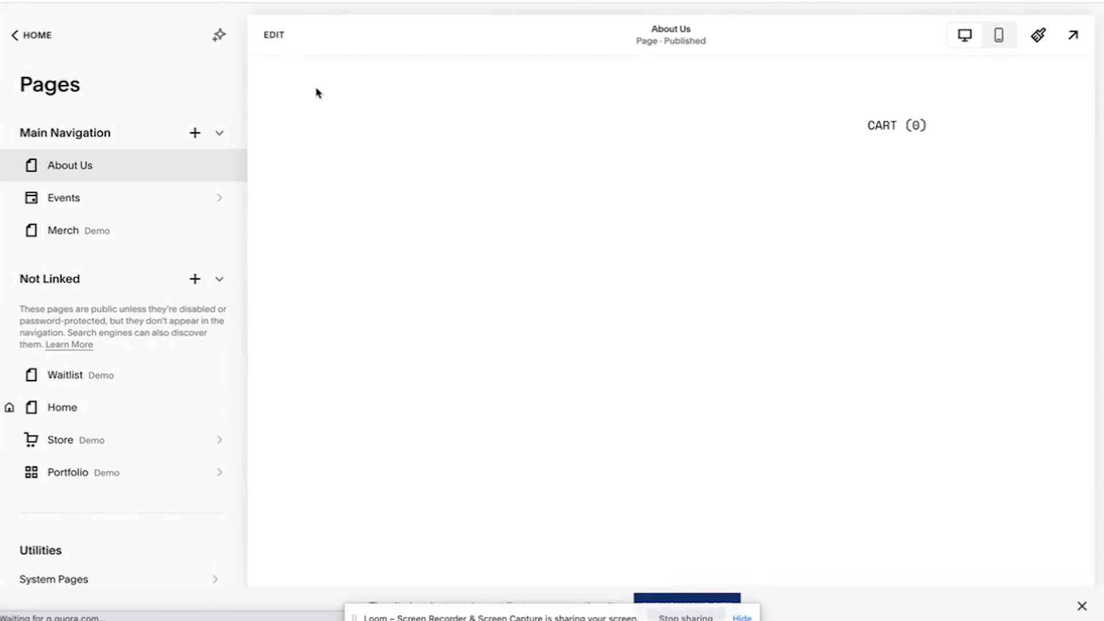
pyautogui.click(273, 42)
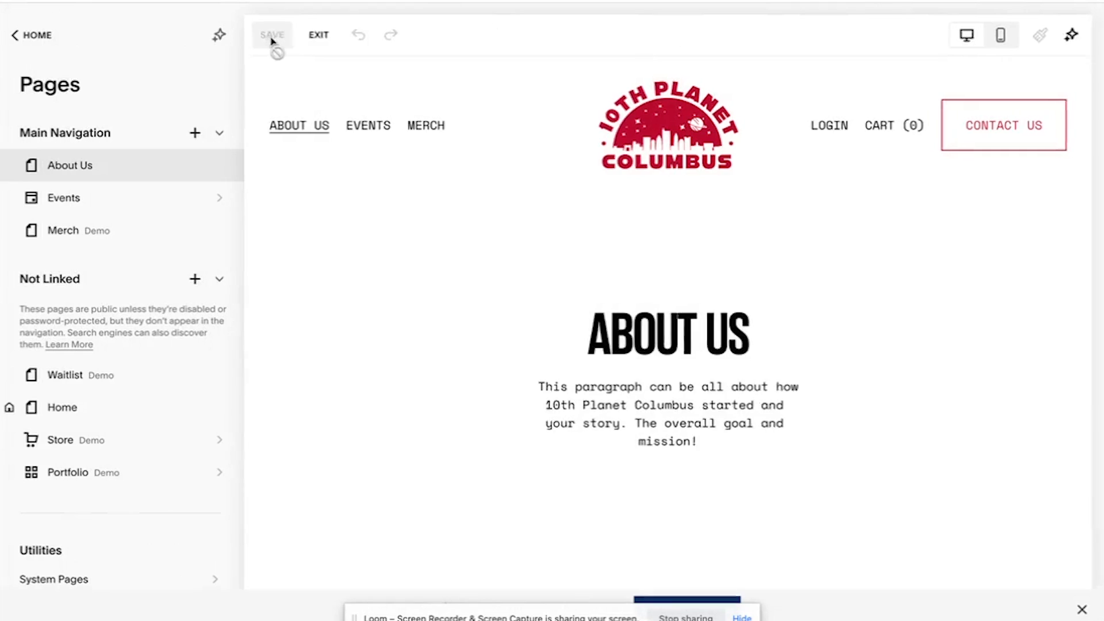
pyautogui.scroll(-5, 360, 310)
pyautogui.scroll(-15, 359, 309)
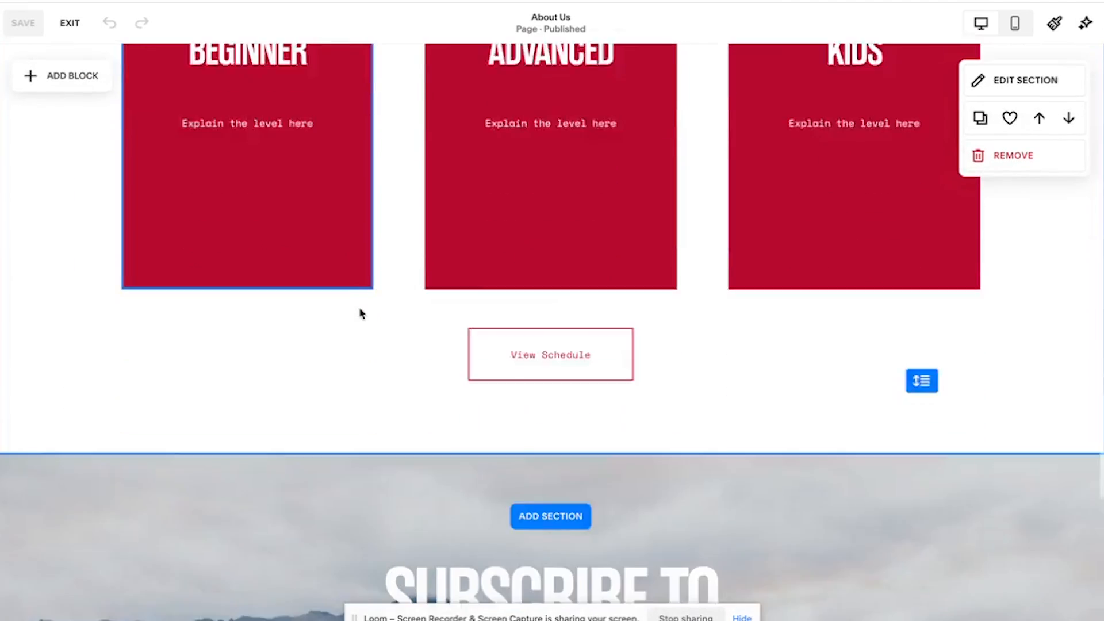
pyautogui.scroll(3, 613, 103)
pyautogui.click(548, 231)
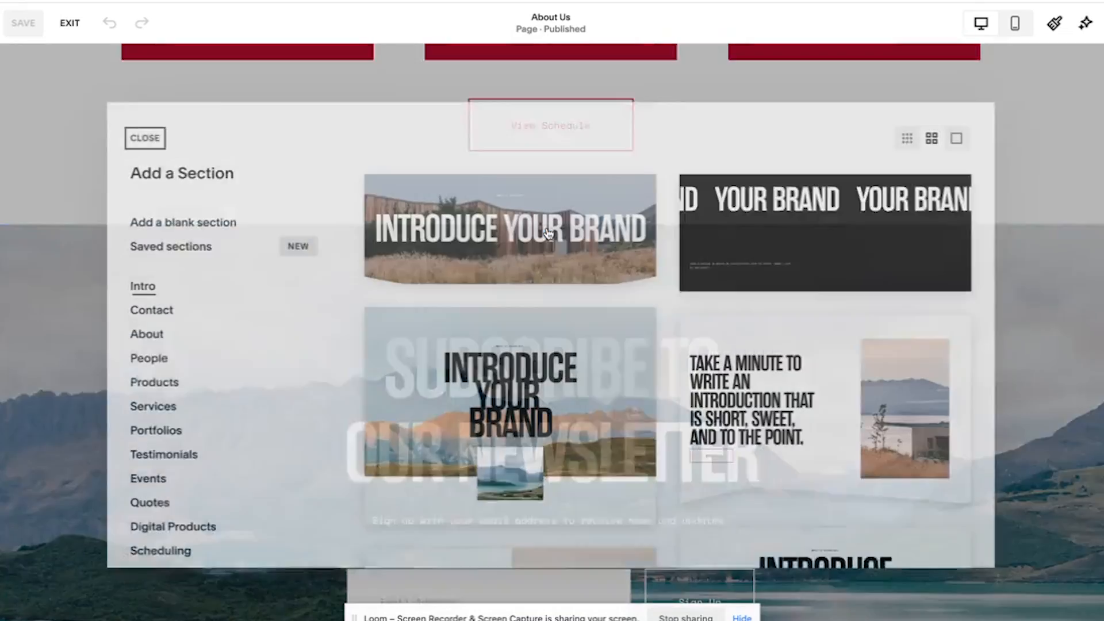
pyautogui.click(138, 243)
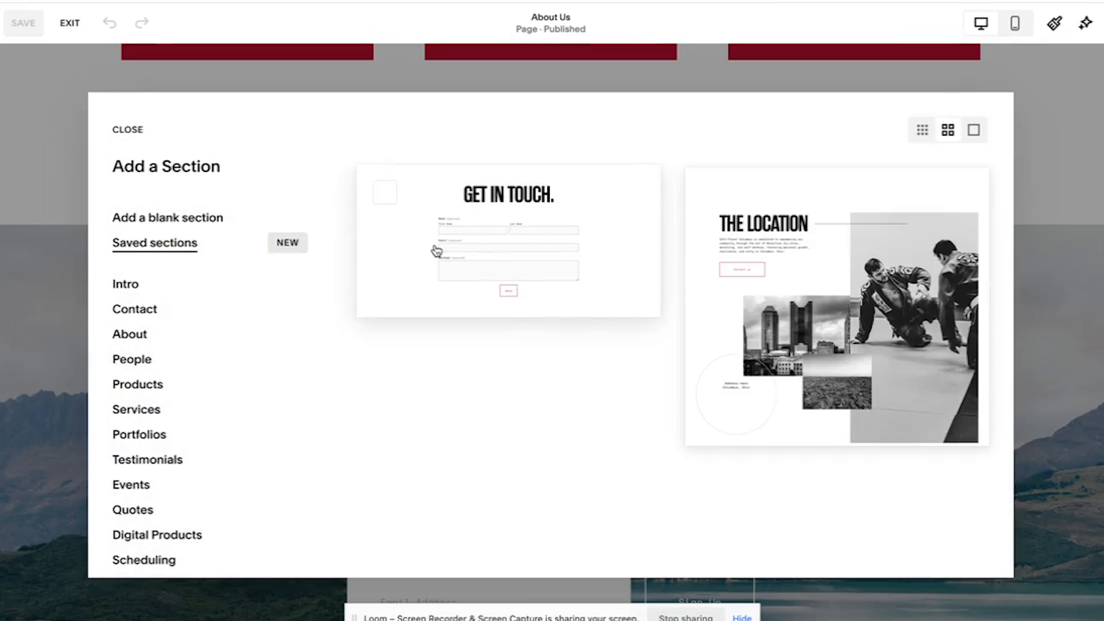
pyautogui.click(436, 249)
# - Remove the "Subscribe to our newsletter" section from the About Us page
pyautogui.scroll(-10, 553, 319)
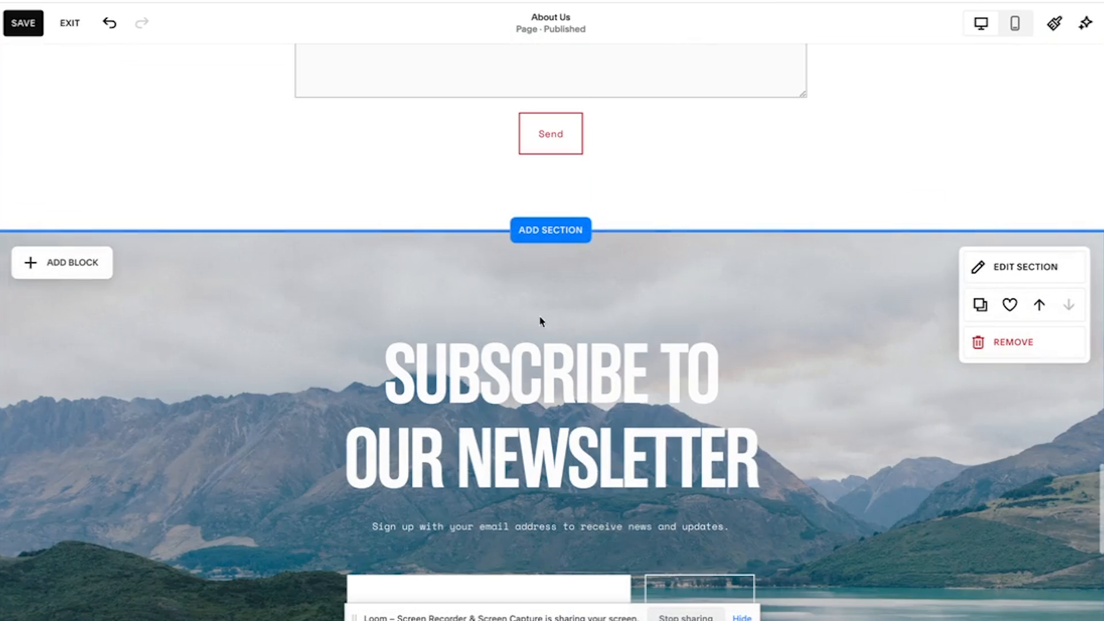
pyautogui.click(1076, 343)
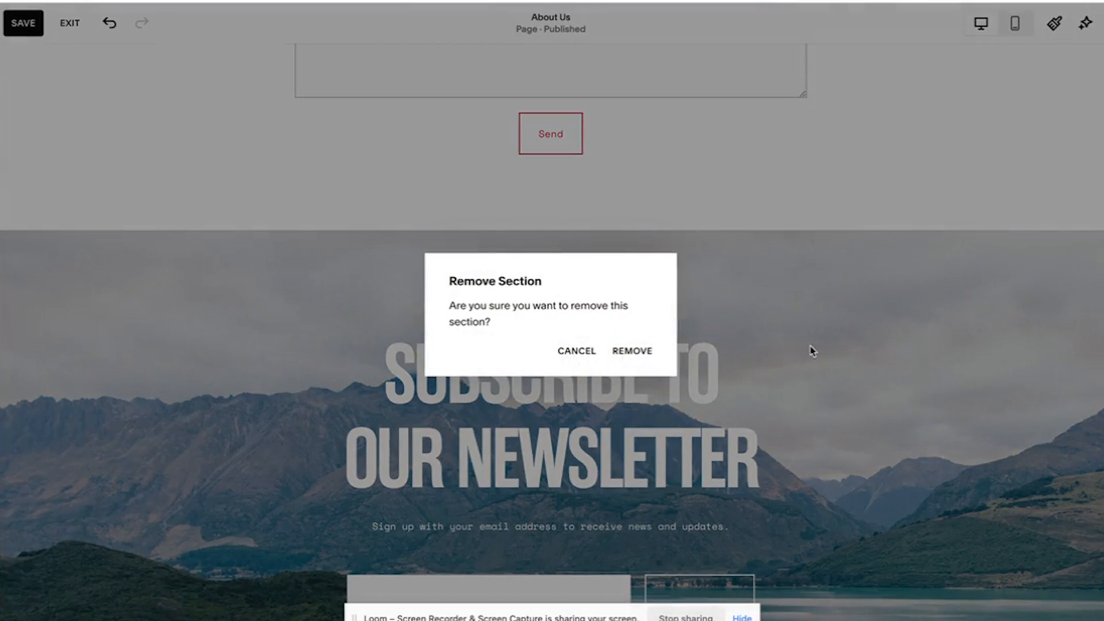
pyautogui.click(633, 352)
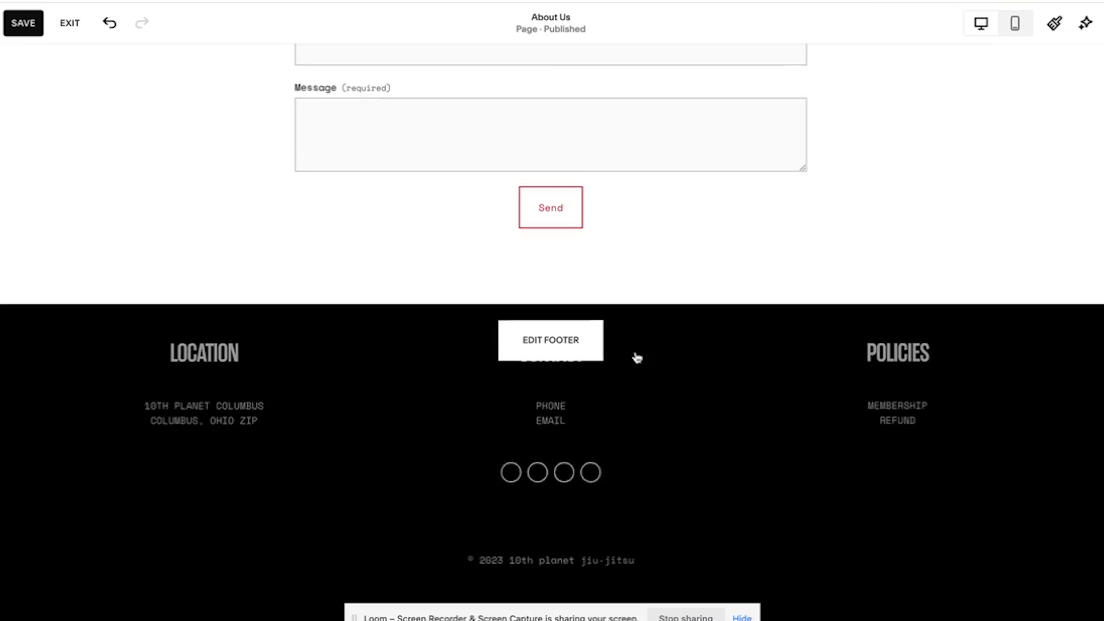
# - Switch to Figma and examine the Home and About page designs, from their headers through the membership cards and class levels
pyautogui.scroll(12, 636, 358)
pyautogui.scroll(15, 636, 357)
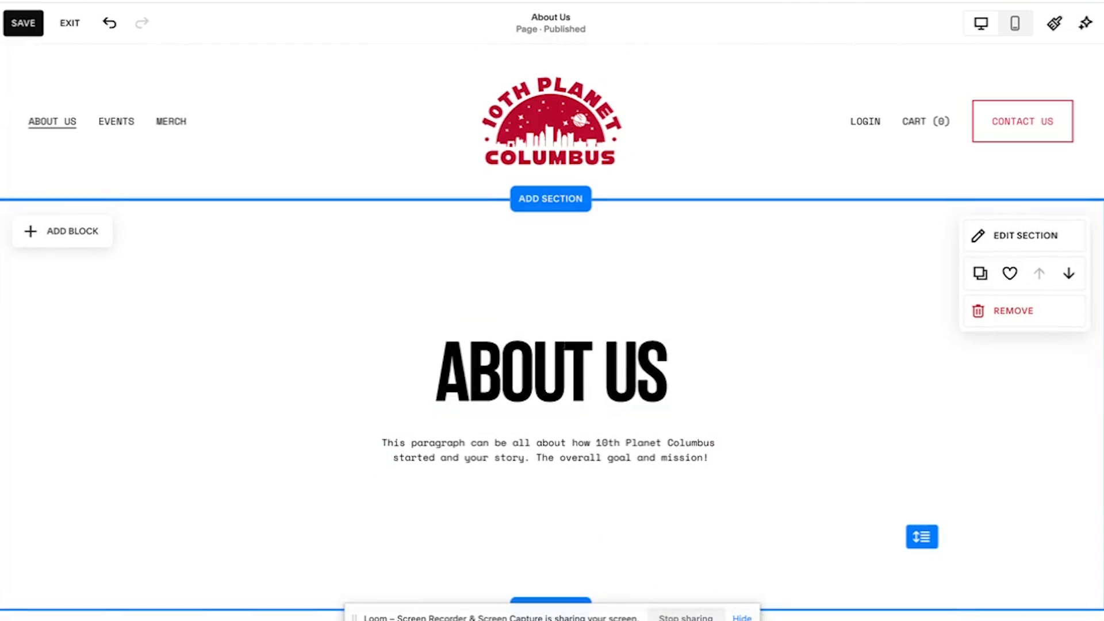
pyautogui.click(654, 601)
pyautogui.scroll(5, 645, 253)
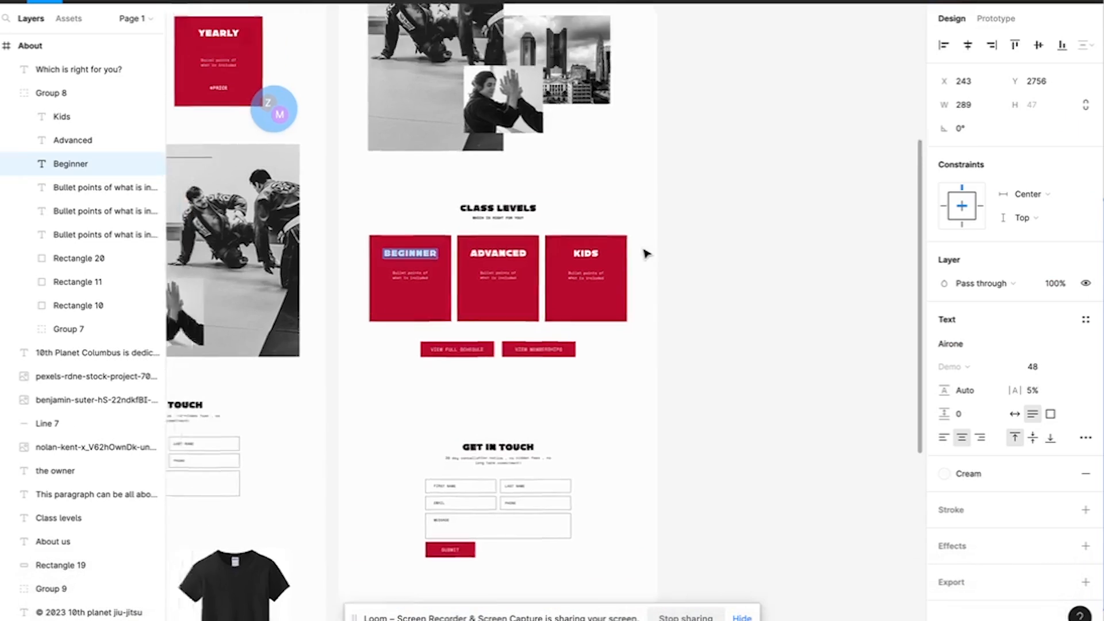
pyautogui.click(769, 234)
pyautogui.scroll(6, 768, 234)
pyautogui.click(768, 234)
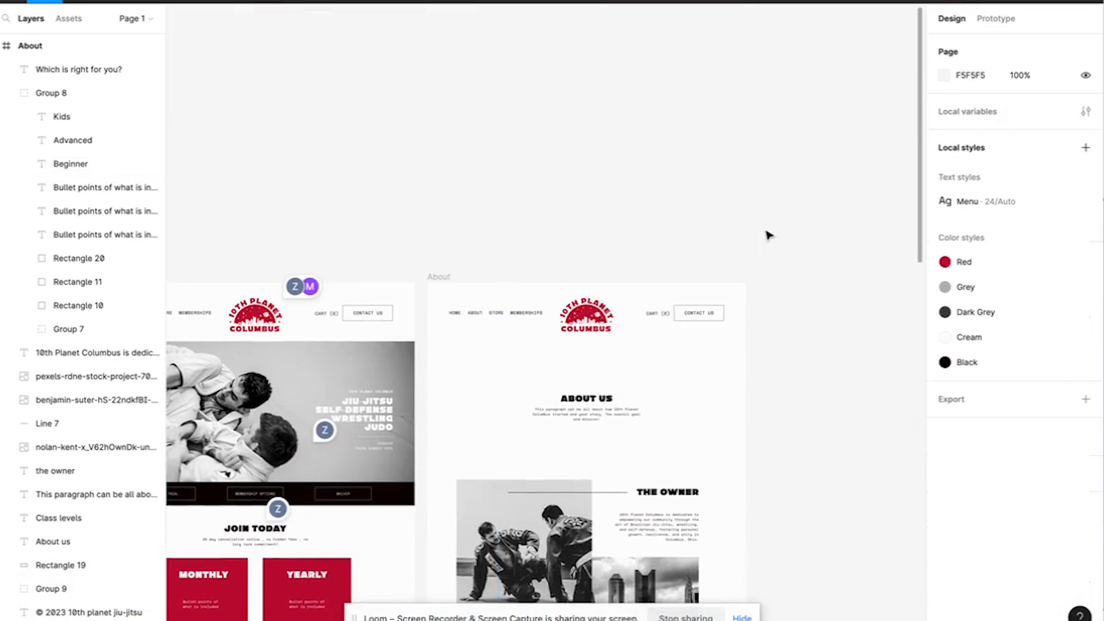
pyautogui.scroll(-4, 768, 234)
pyautogui.hscroll(-2, 768, 234)
pyautogui.scroll(3, 768, 234)
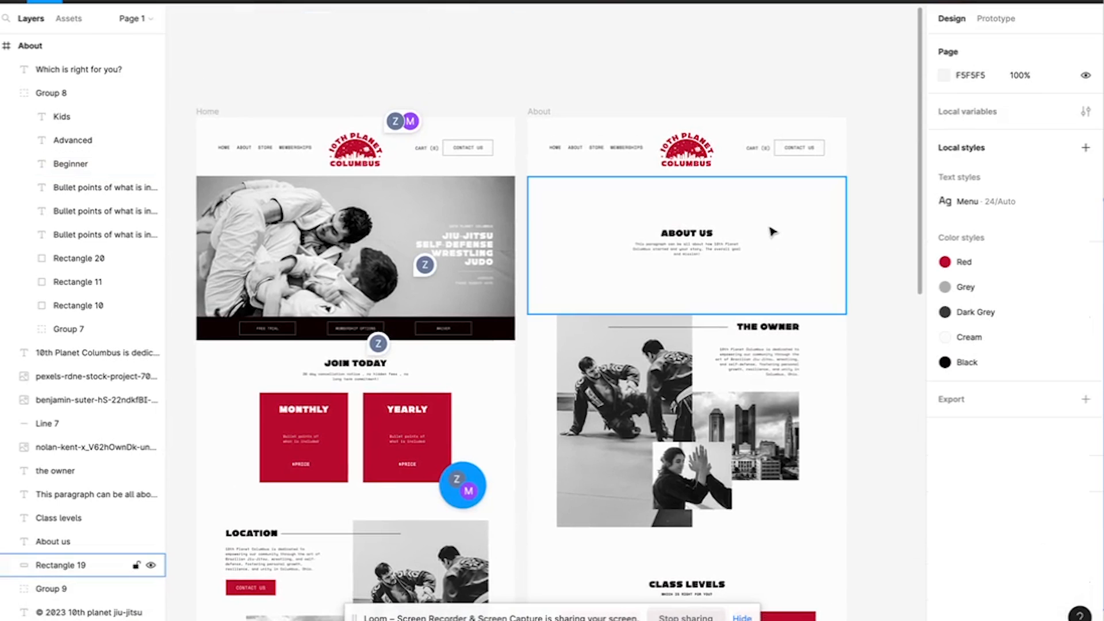
pyautogui.moveTo(396, 114)
pyautogui.scroll(-3, 412, 490)
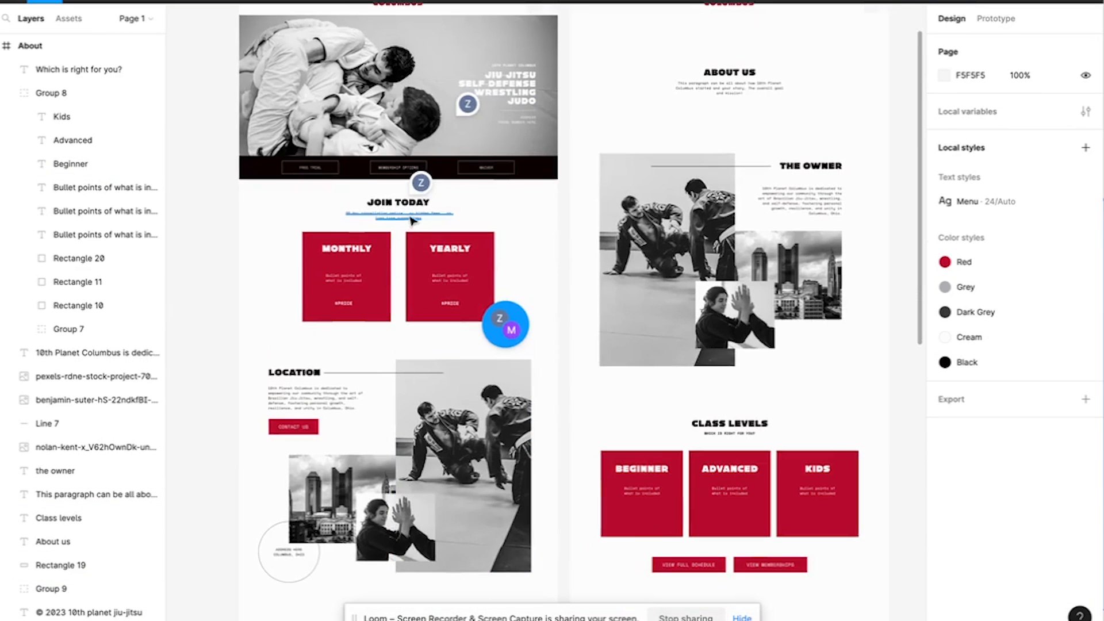
pyautogui.moveTo(399, 600)
pyautogui.scroll(-1, 456, 214)
pyautogui.moveTo(426, 168)
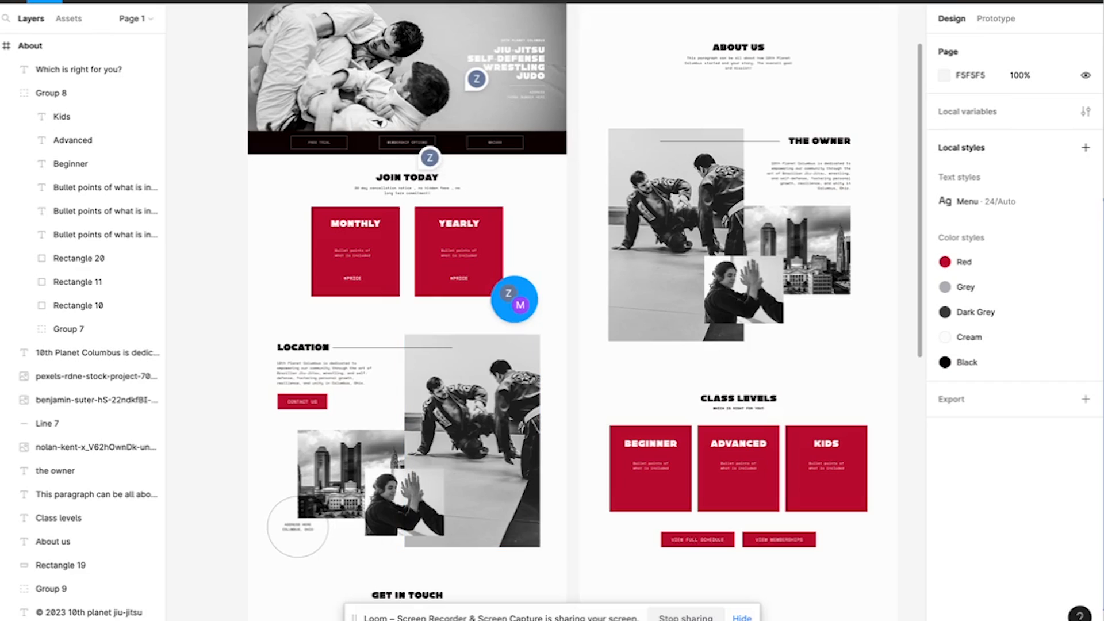
# - Inspect the red background rectangle of the Monthly card in the Home design
pyautogui.click(376, 282)
pyautogui.moveTo(369, 296)
pyautogui.mouseDown()
pyautogui.moveTo(368, 265)
pyautogui.moveTo(368, 317)
pyautogui.moveTo(369, 298)
pyautogui.mouseUp()
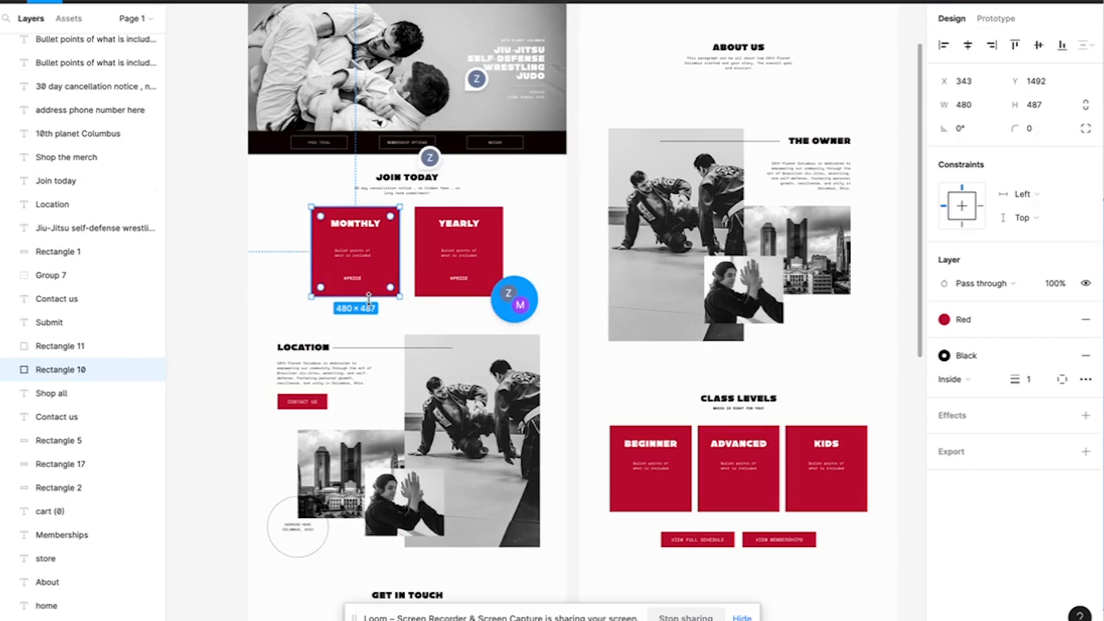
pyautogui.click(374, 328)
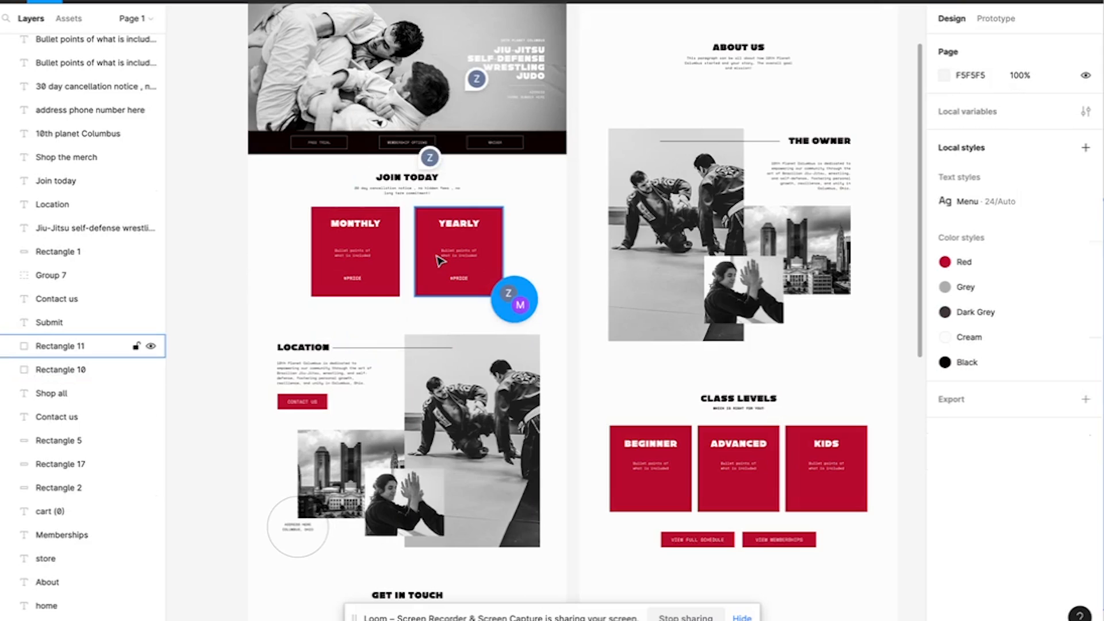